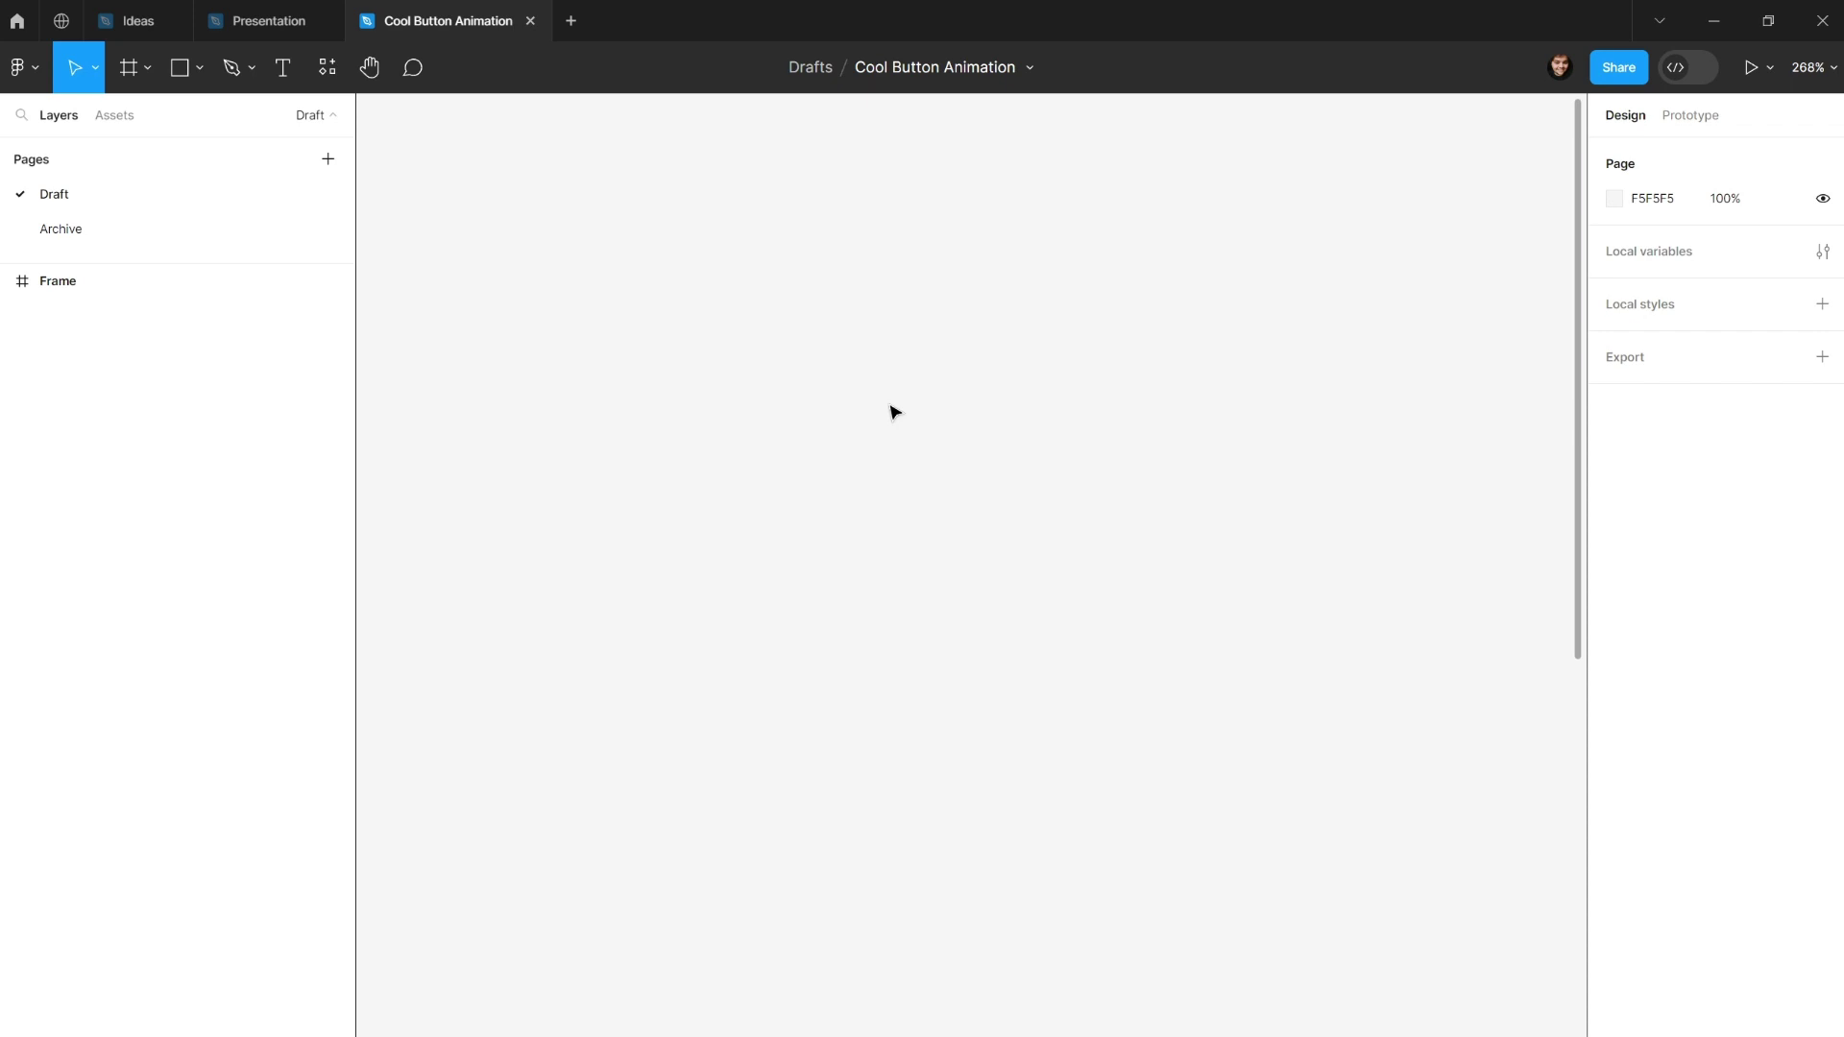
Add a 'Button' text layer mid-canvas and move it slightly up and left.
key("t")
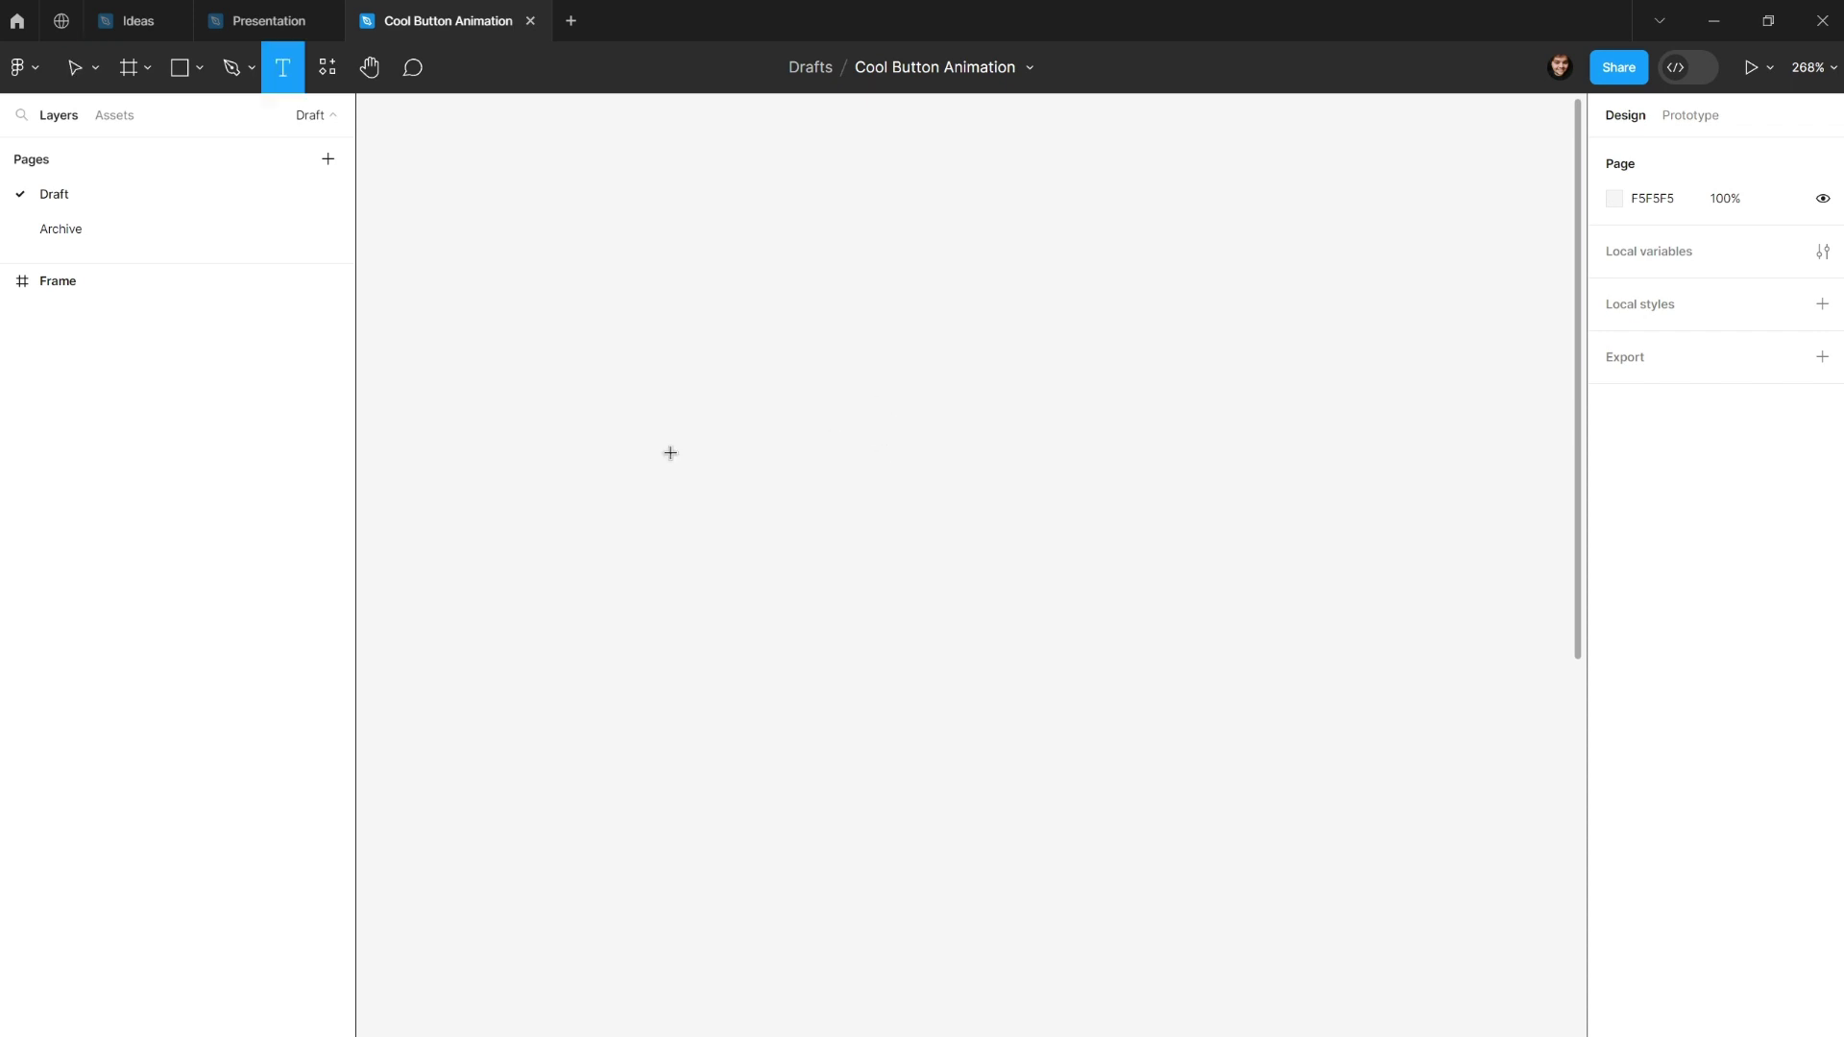
left_click(898, 416)
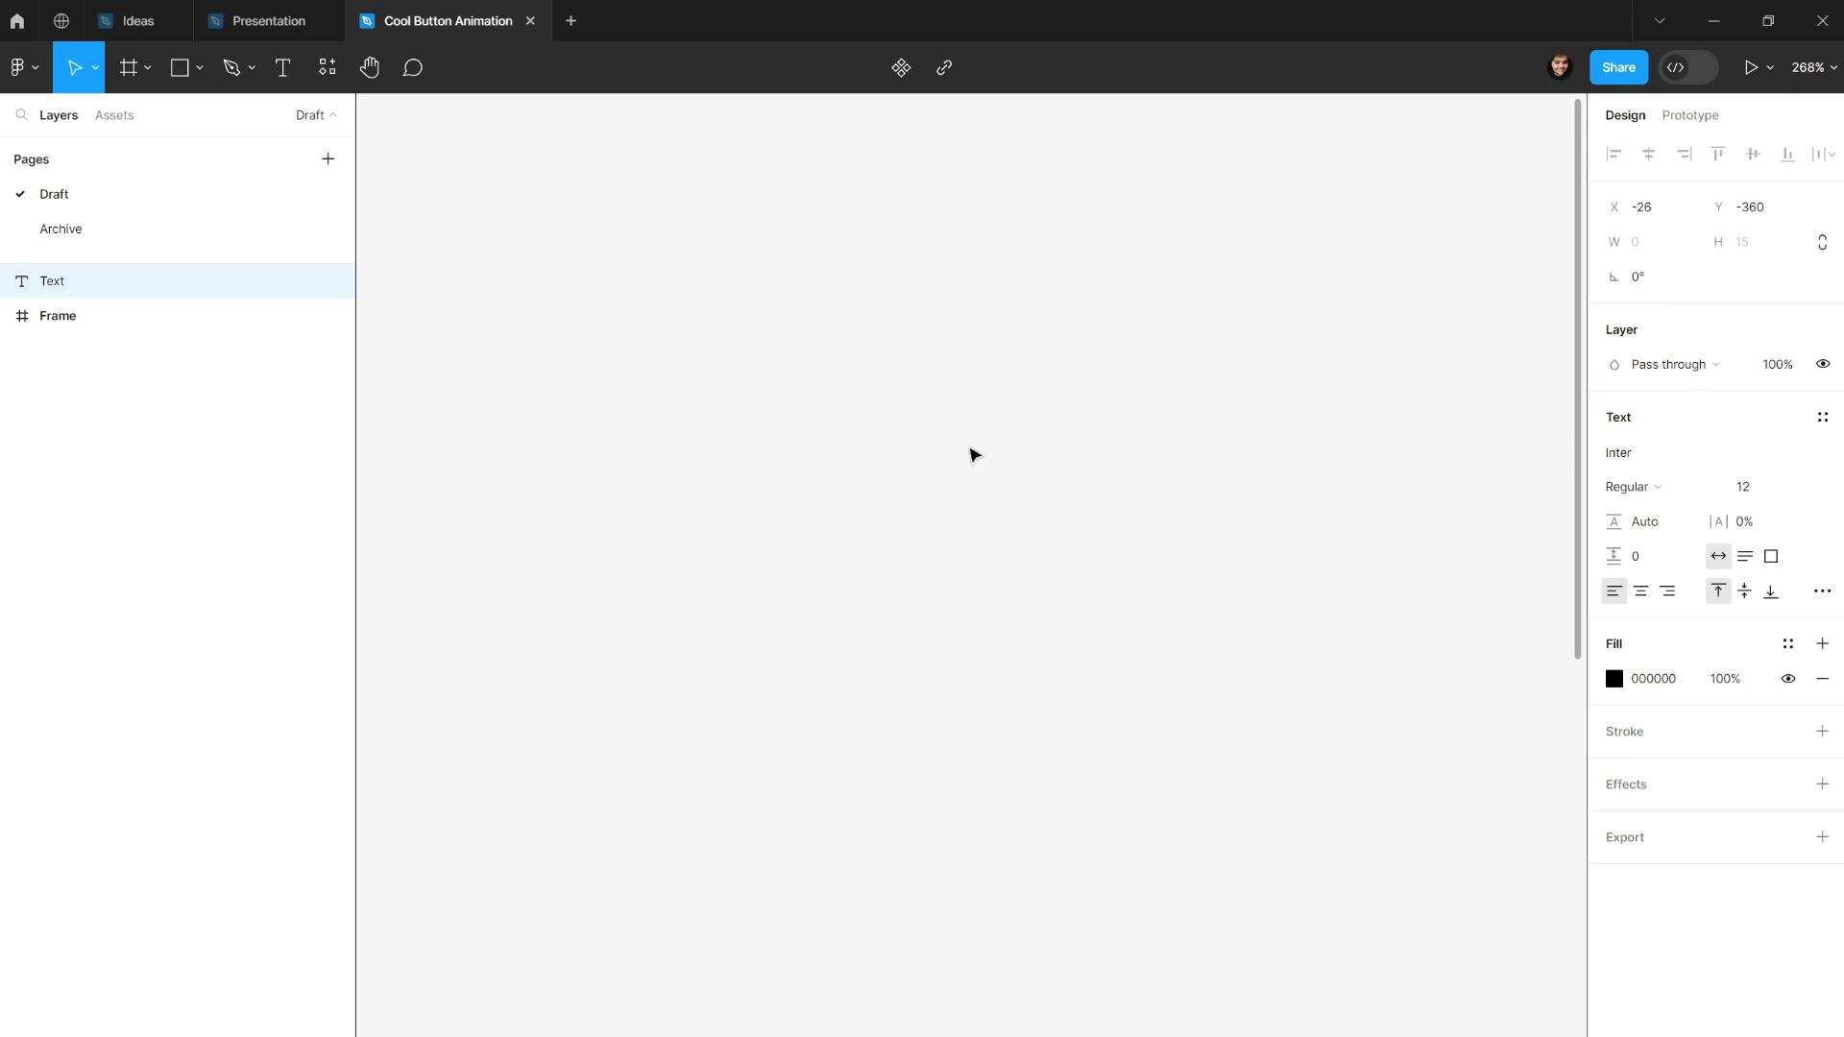
type("Button")
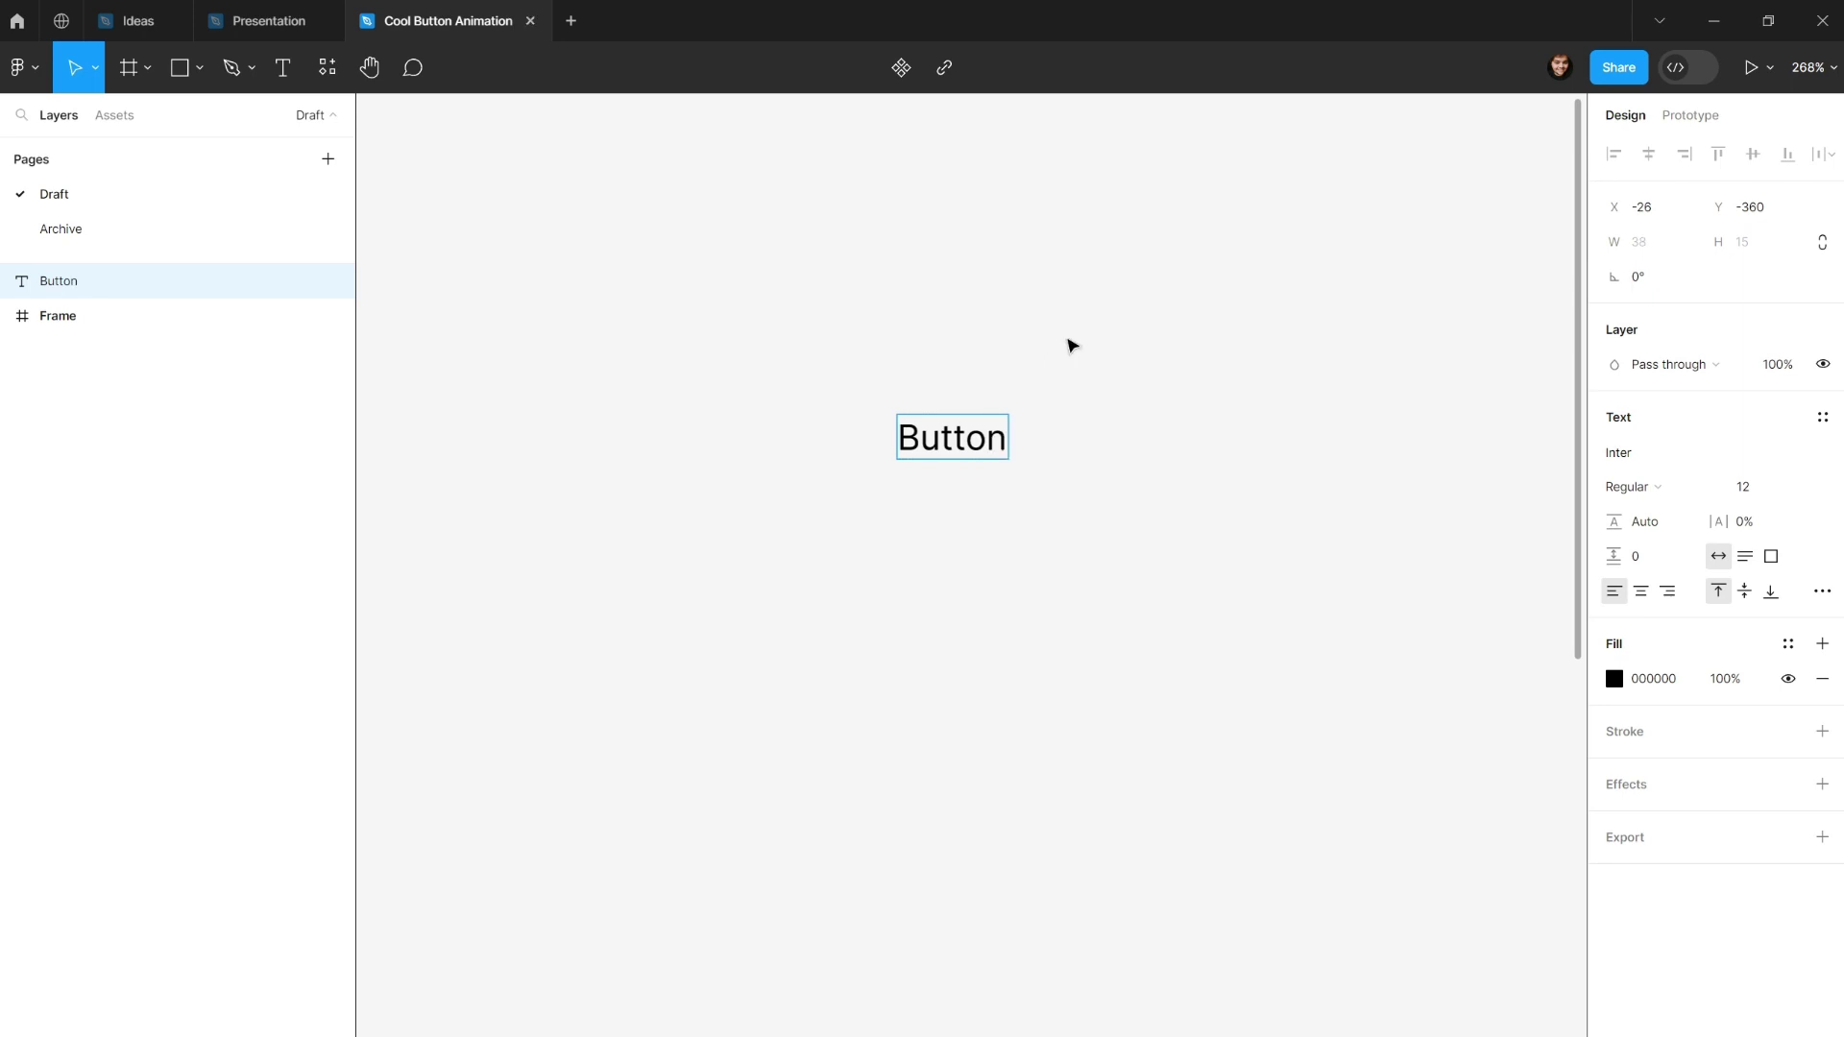
key("Escape")
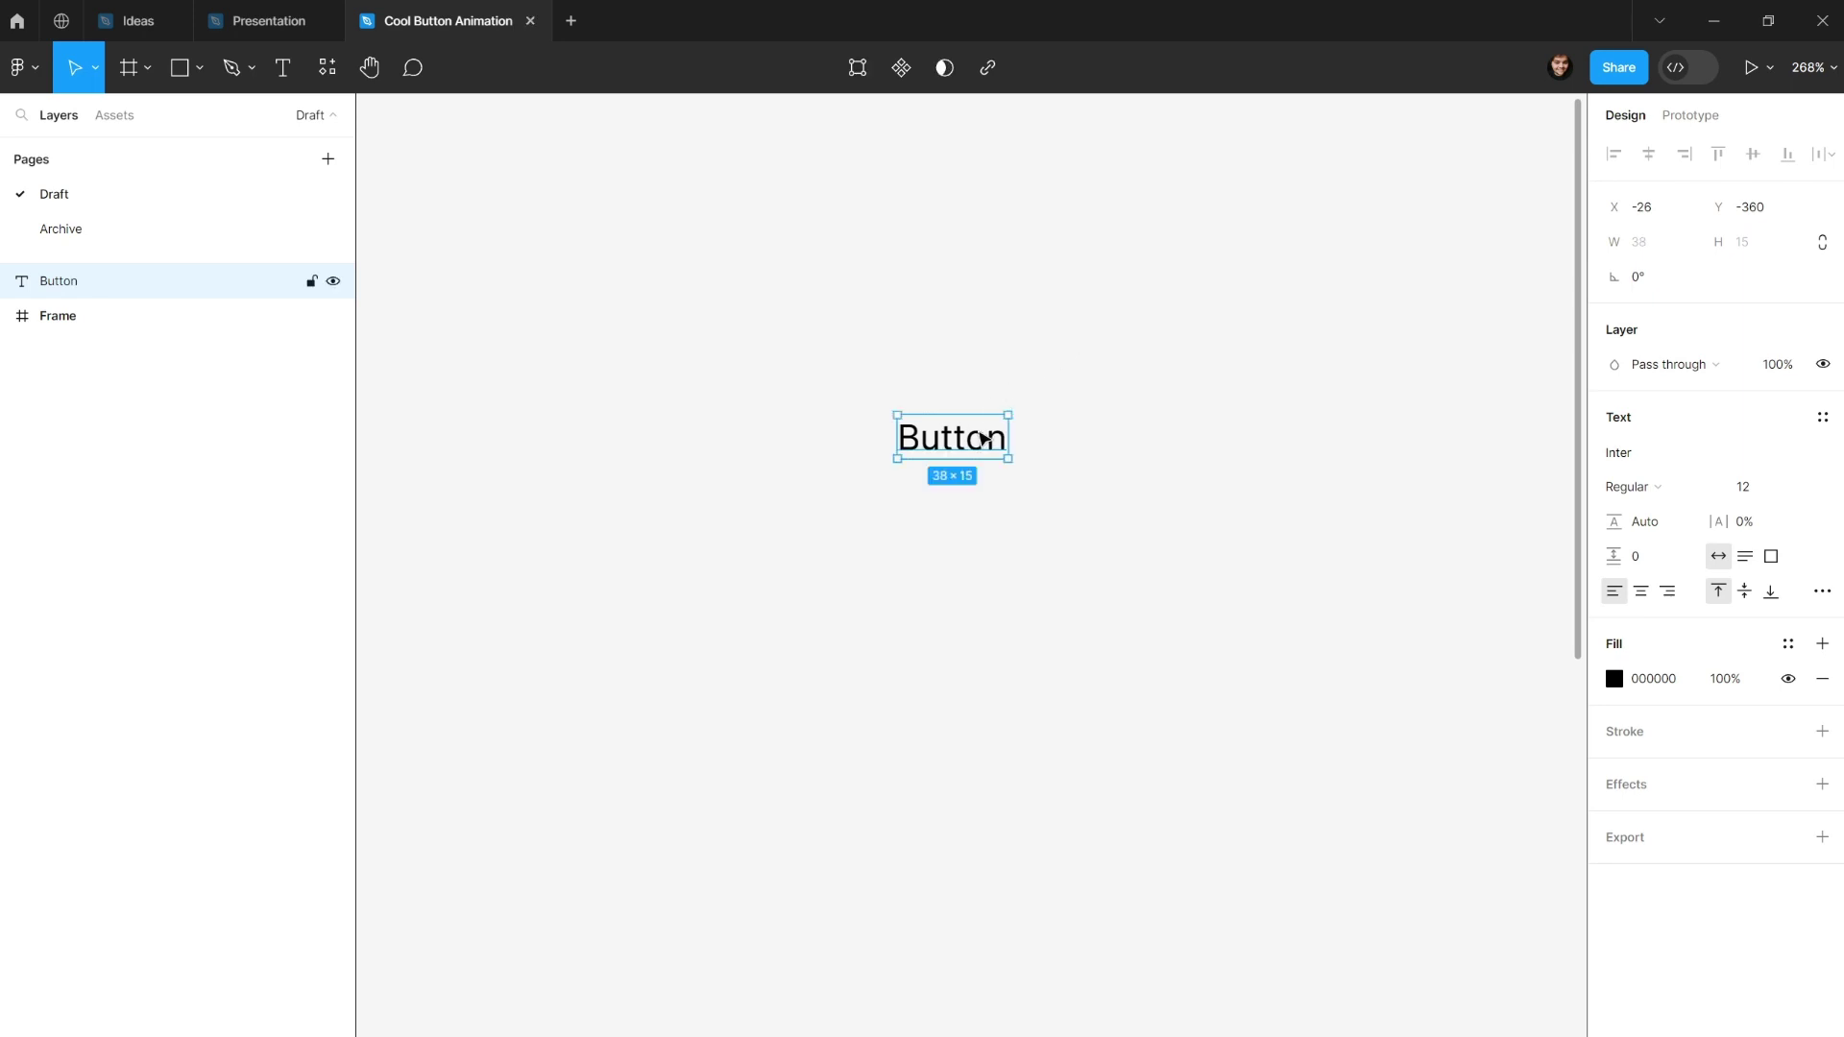
left_click_drag(979, 434, 914, 422)
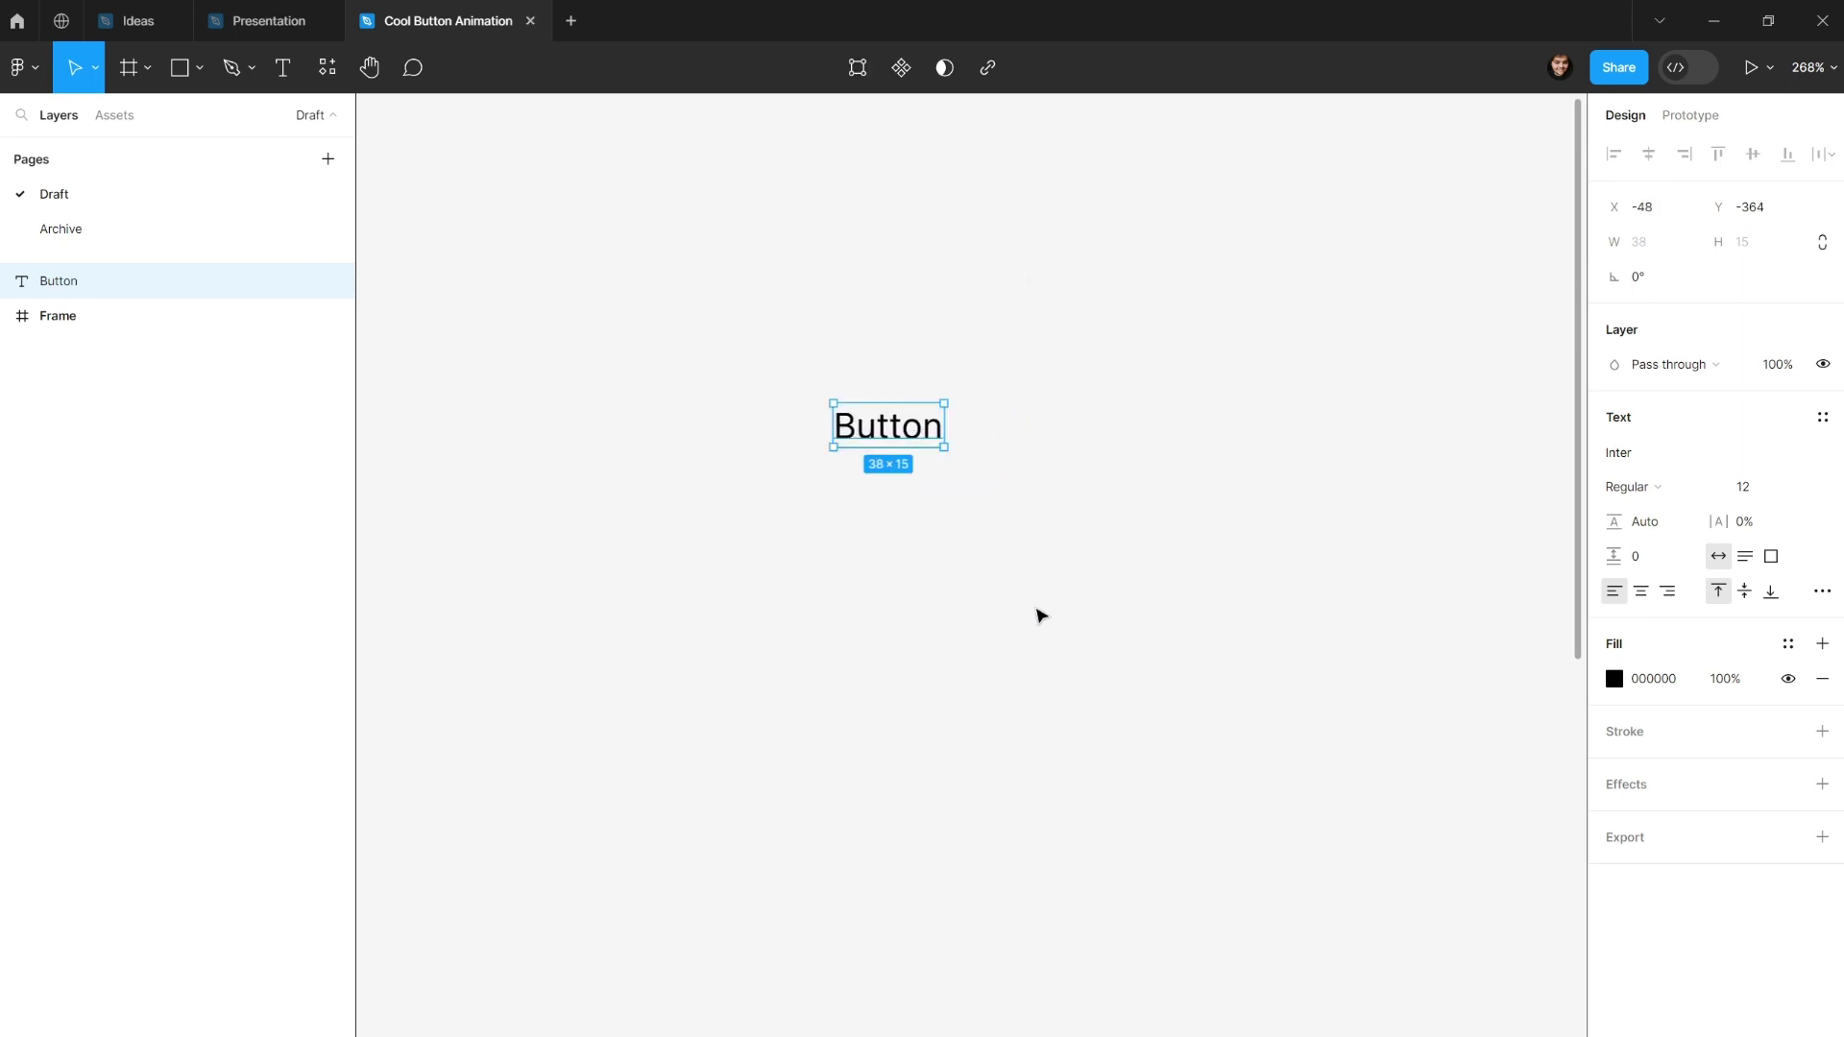
Set the Button label to Rubik Medium at size 14 and shift it slightly right.
left_click(1639, 460)
type("rubik")
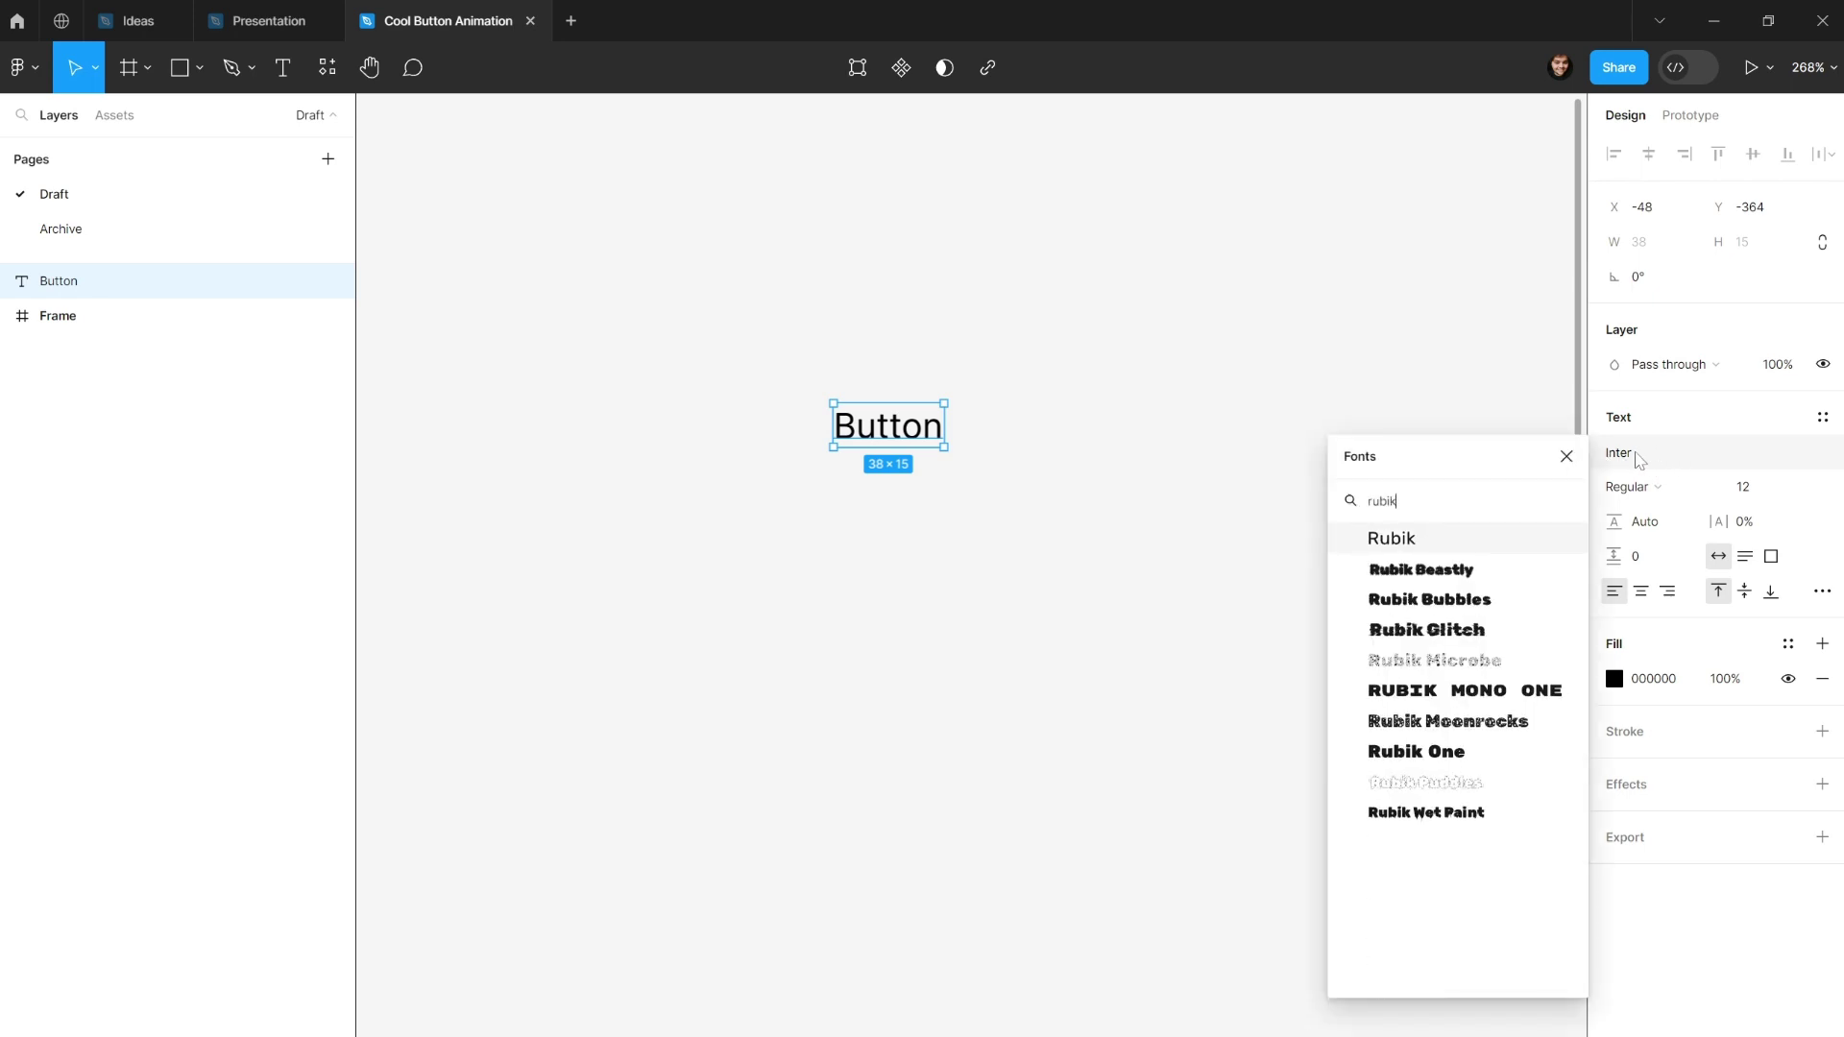
key("Return")
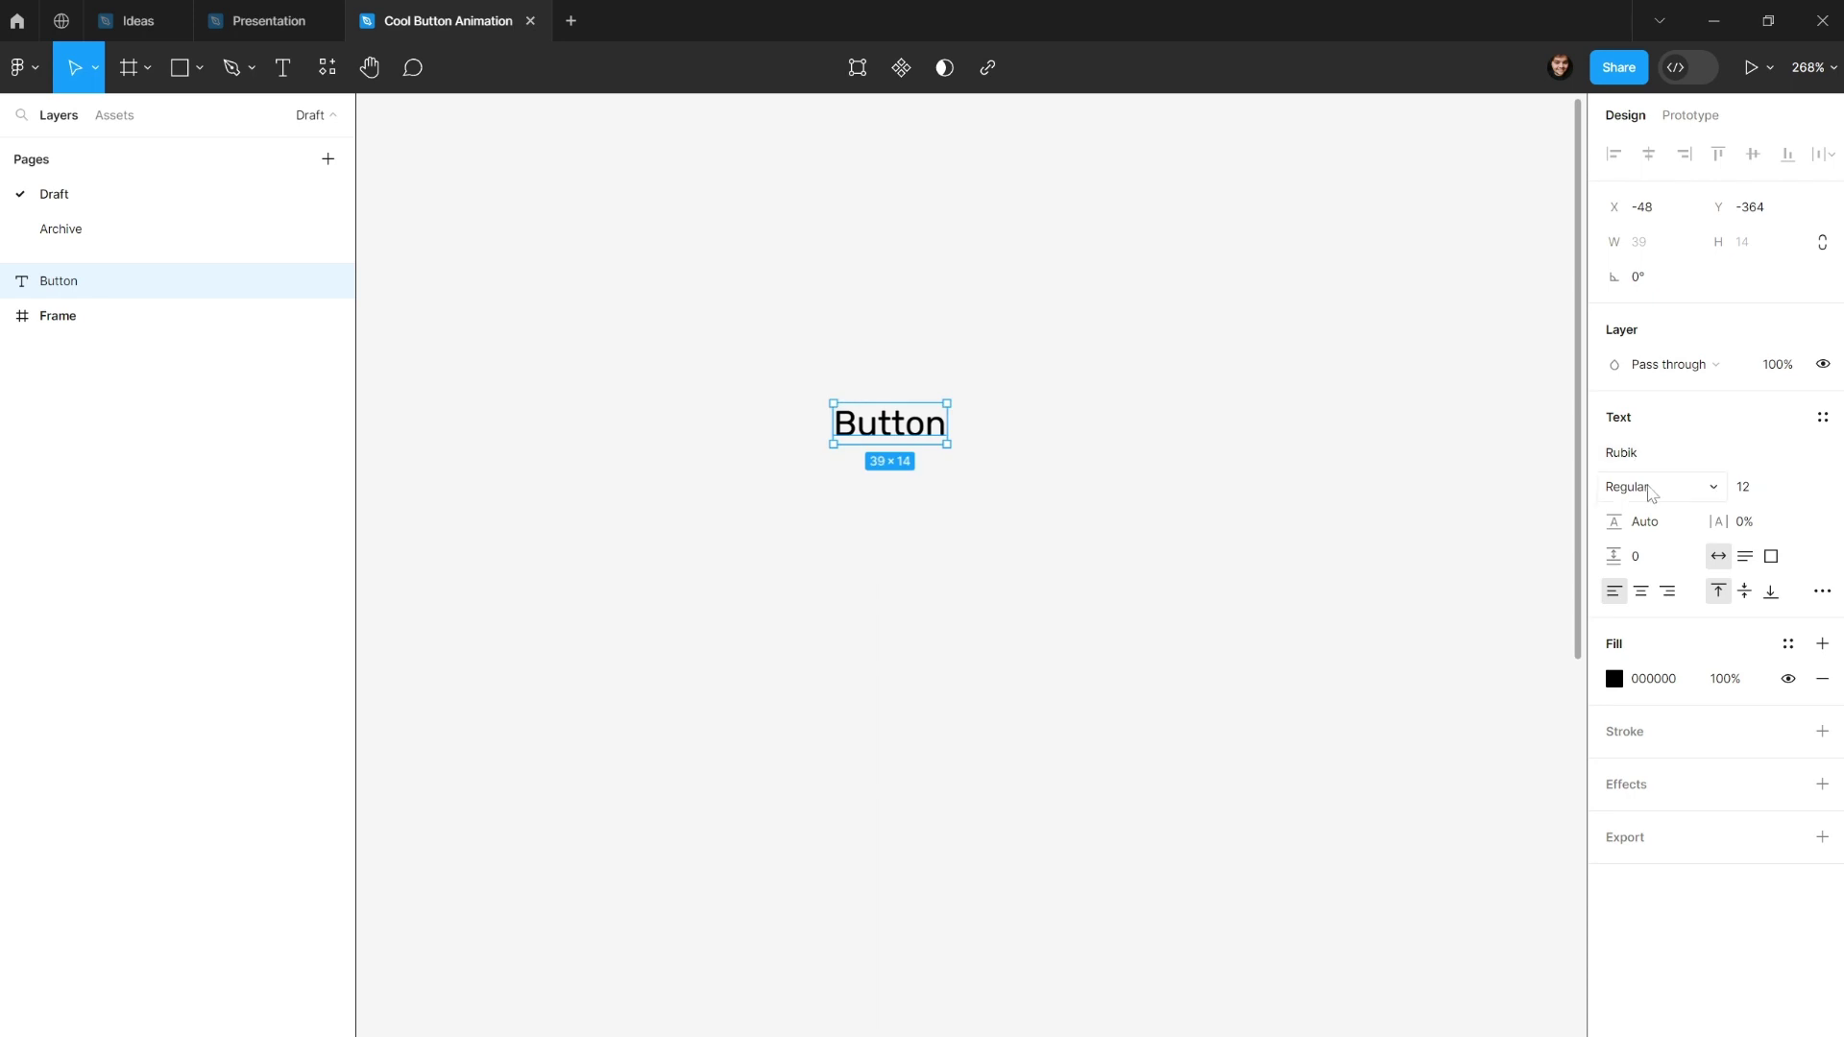
left_click(1660, 487)
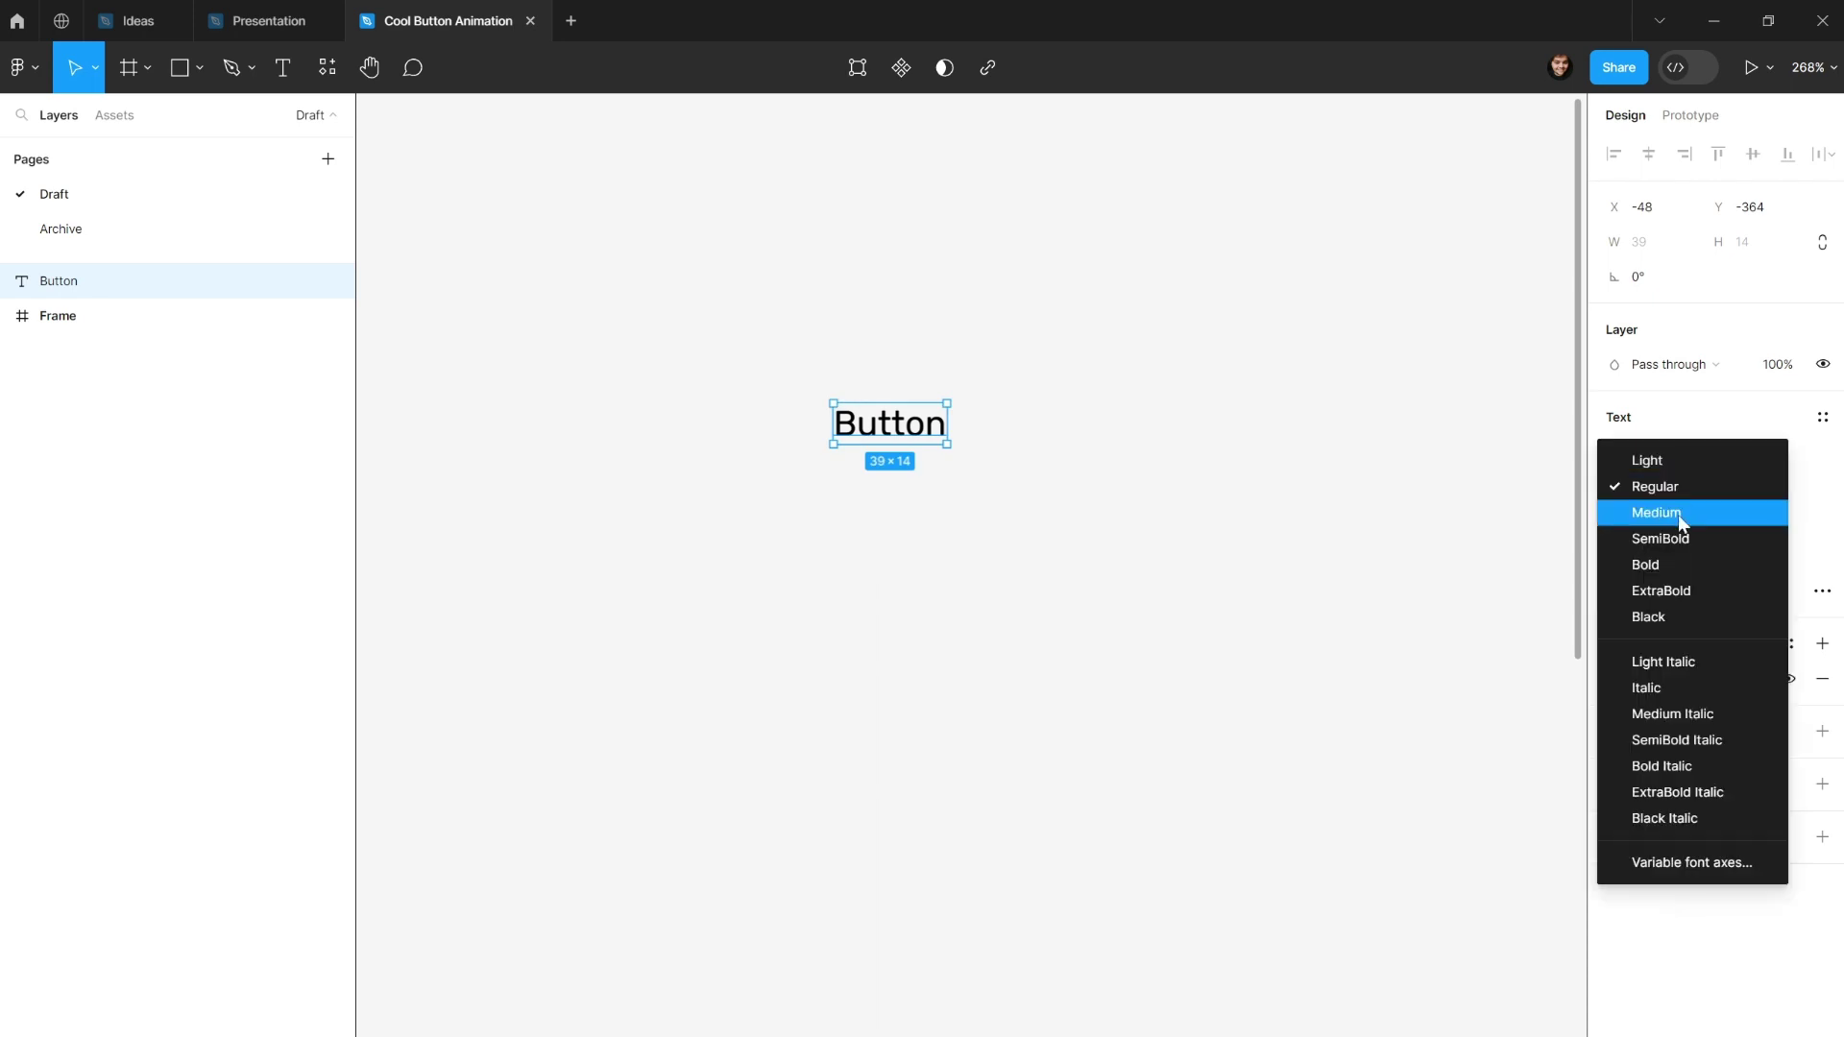
left_click(1678, 515)
left_click(1761, 489)
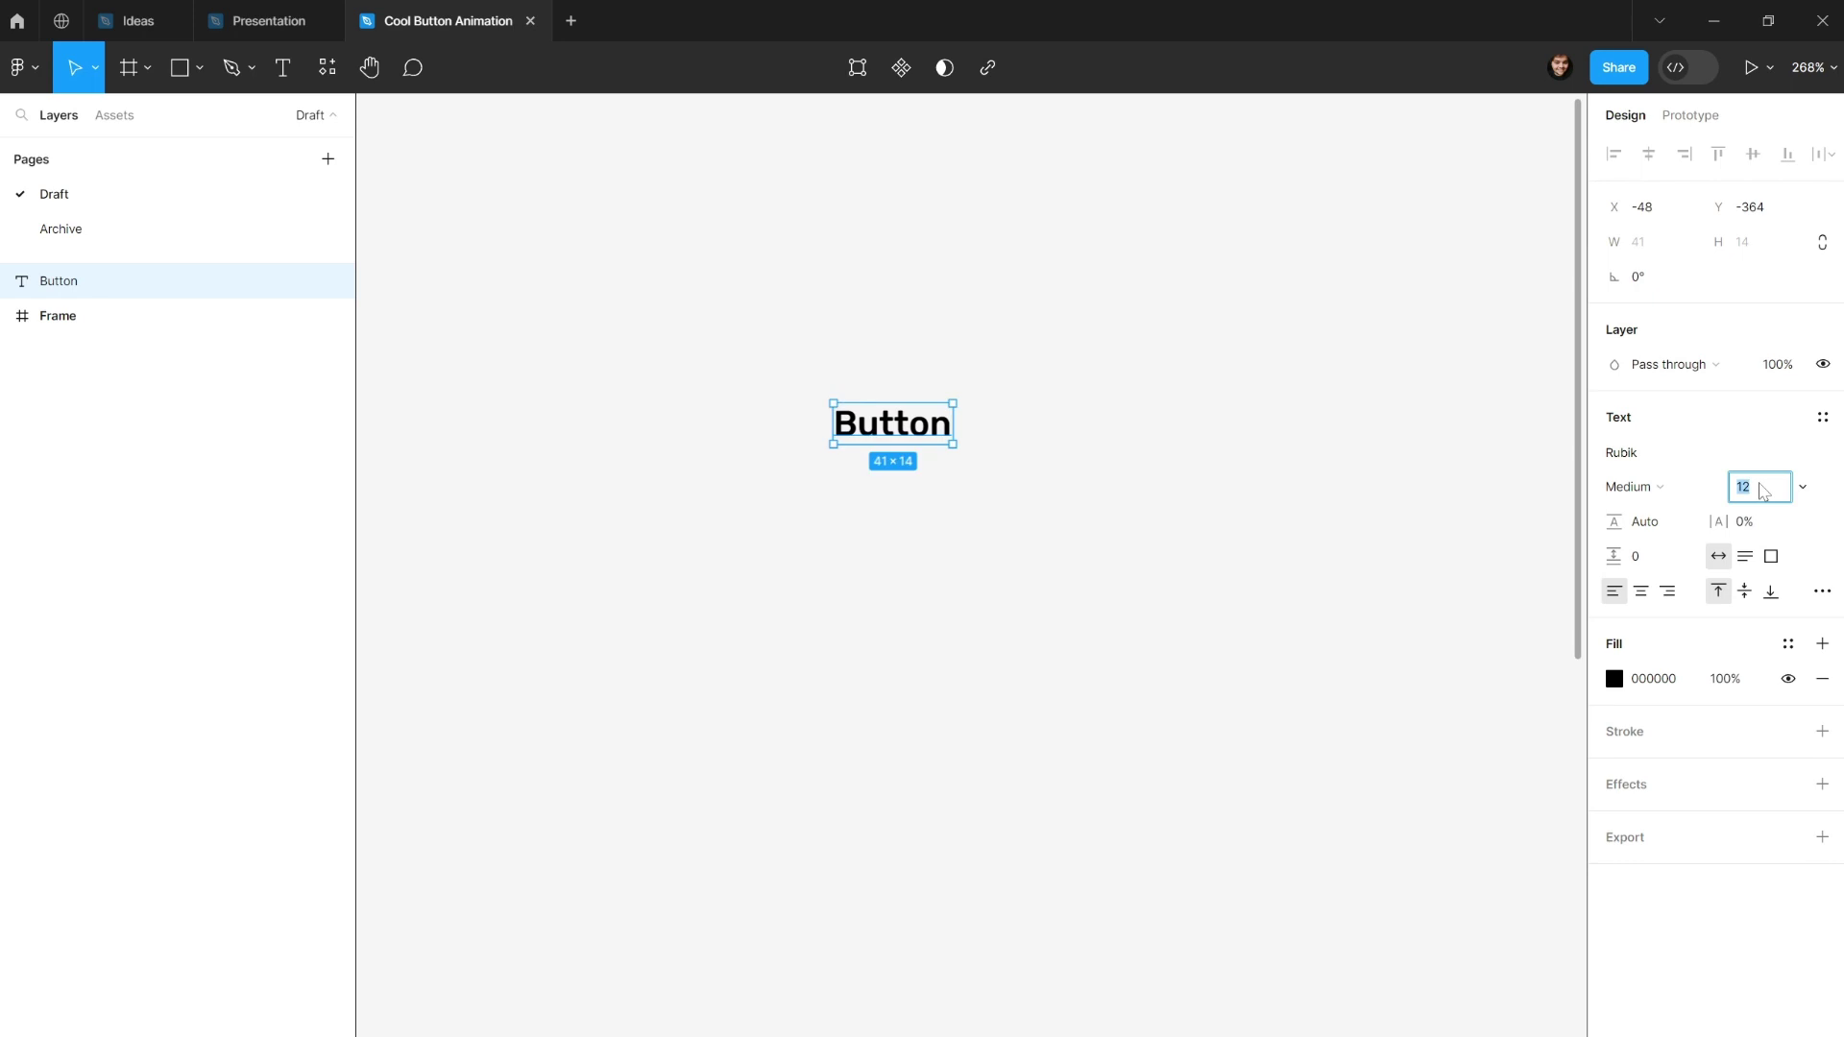
key("Return")
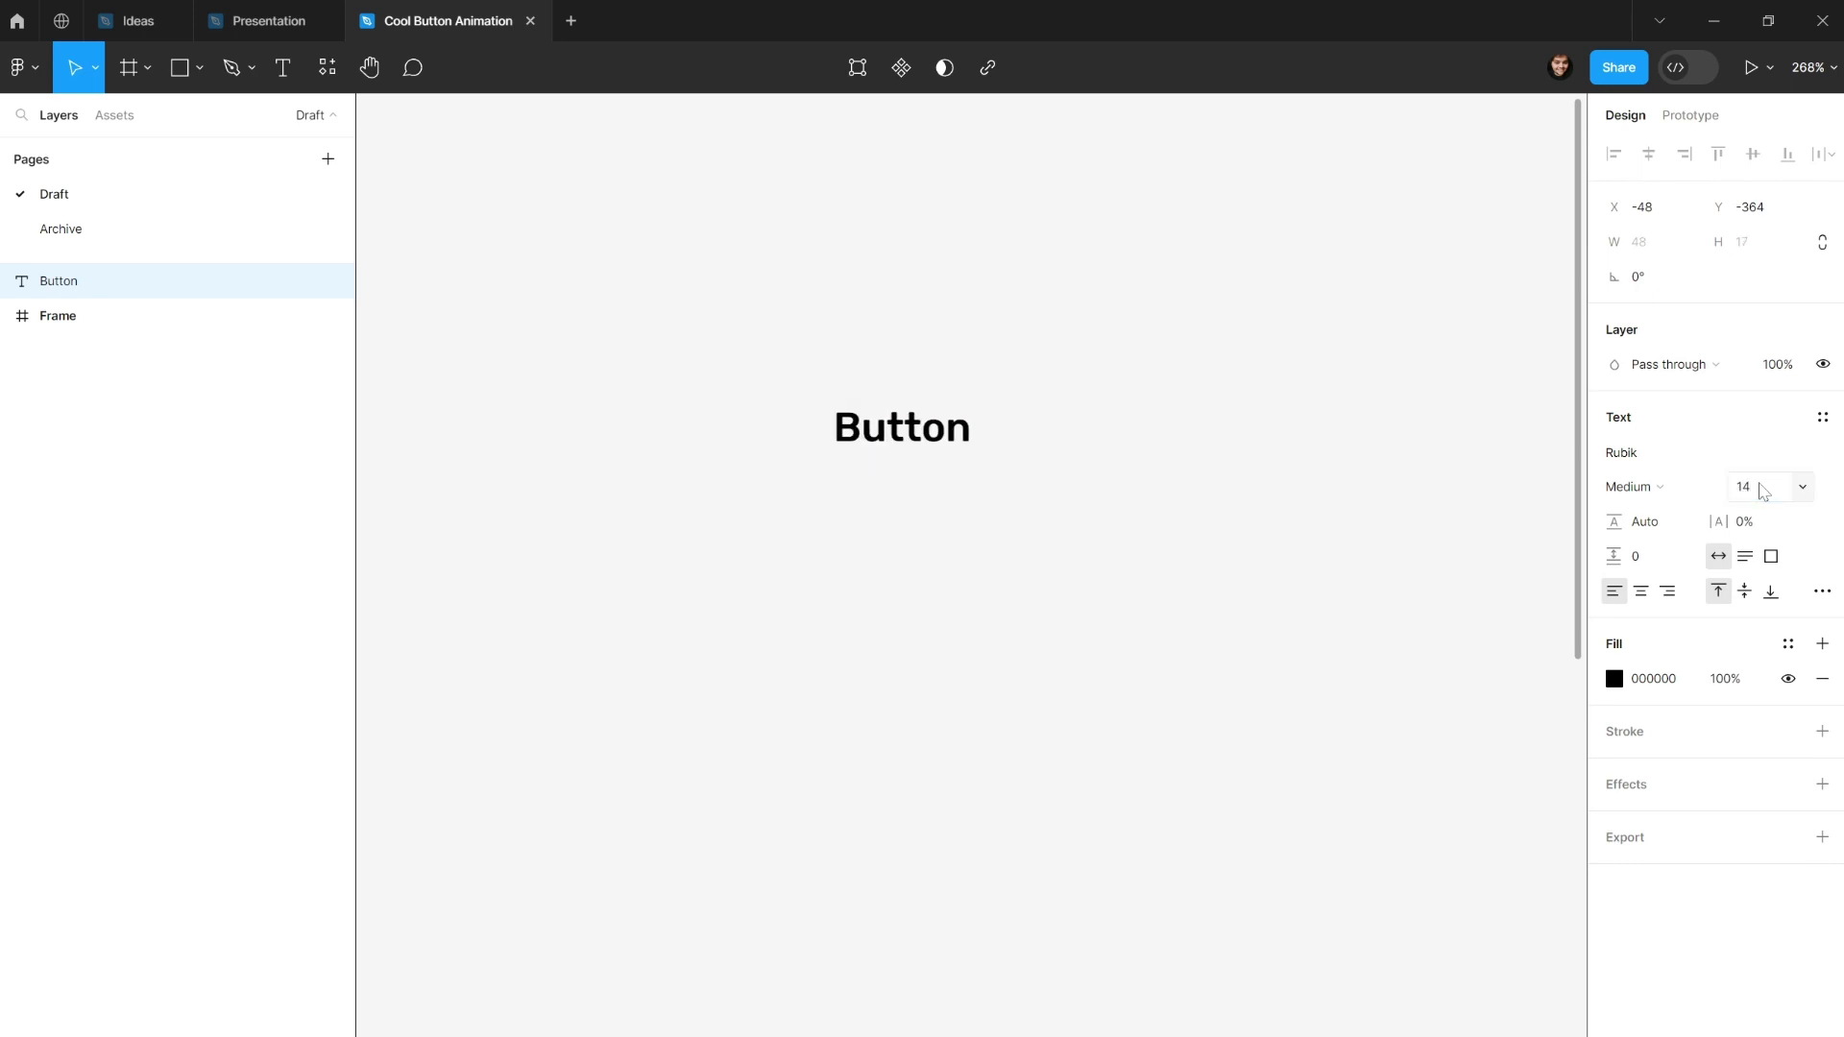
left_click_drag(943, 434, 994, 437)
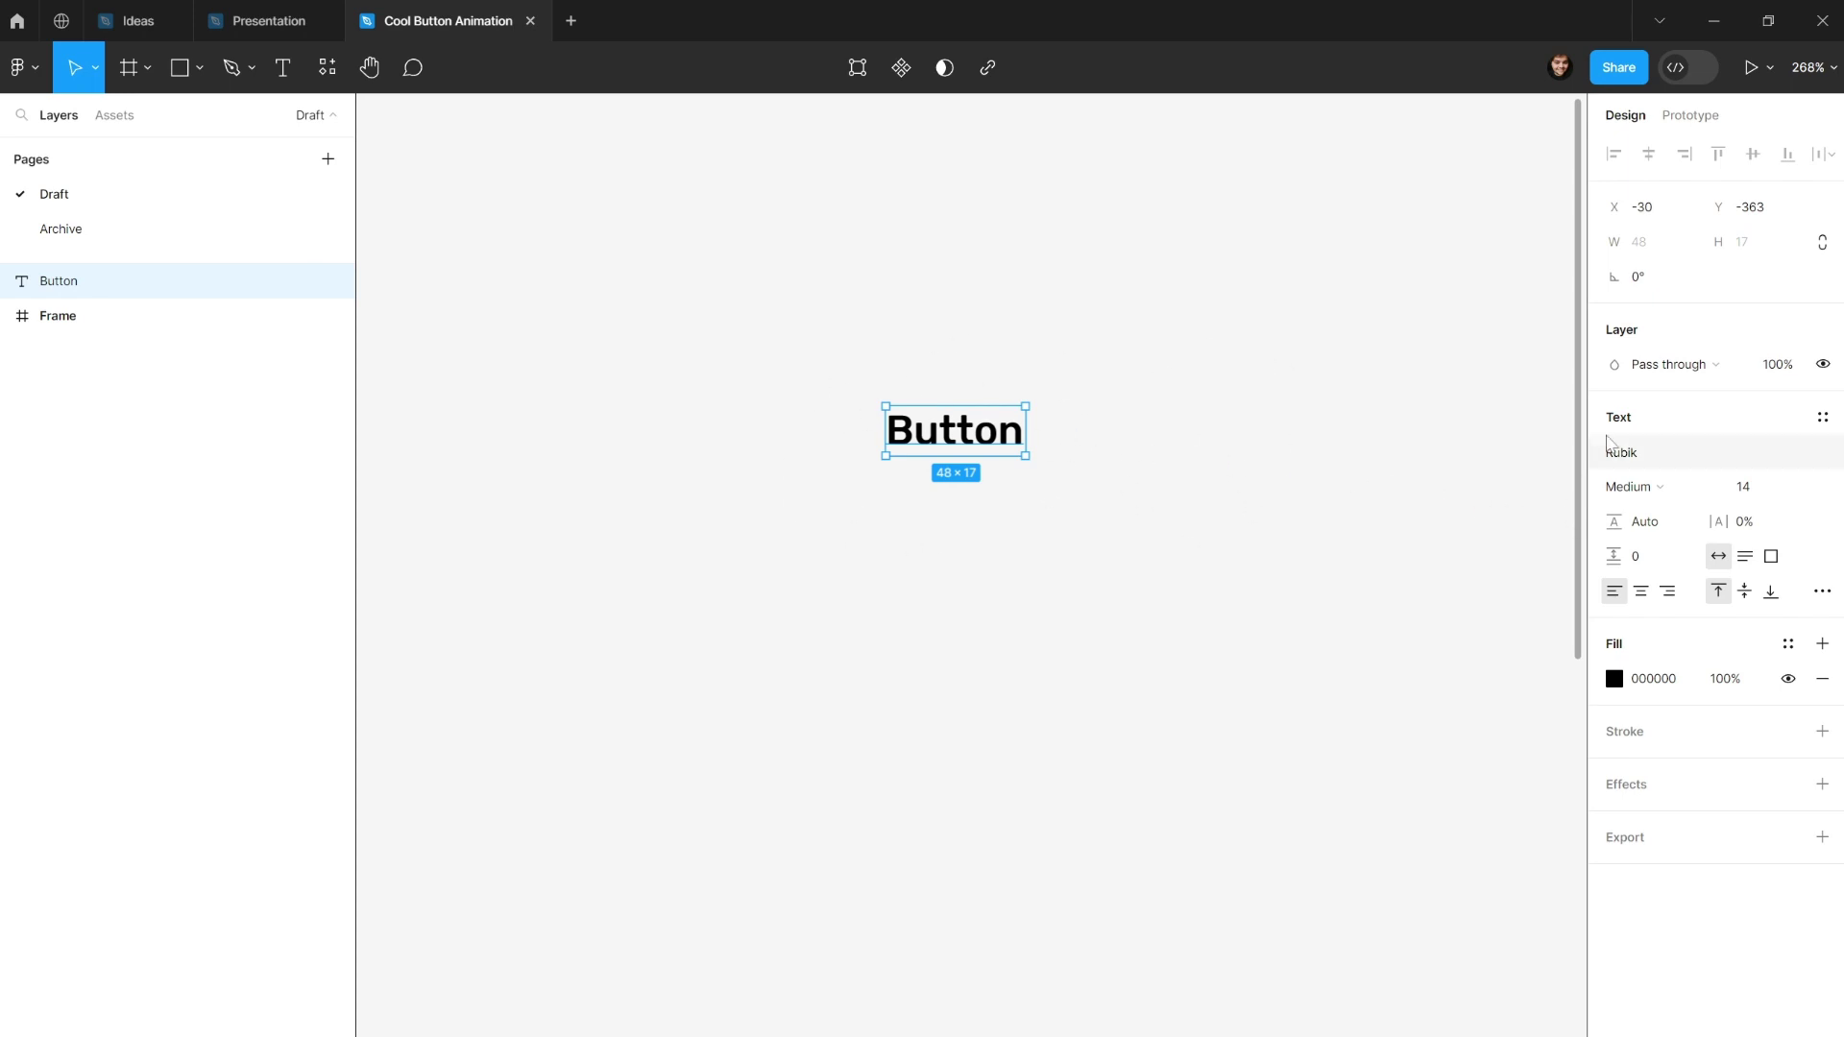
Set the Button label's line height to 18.
left_click(1666, 531)
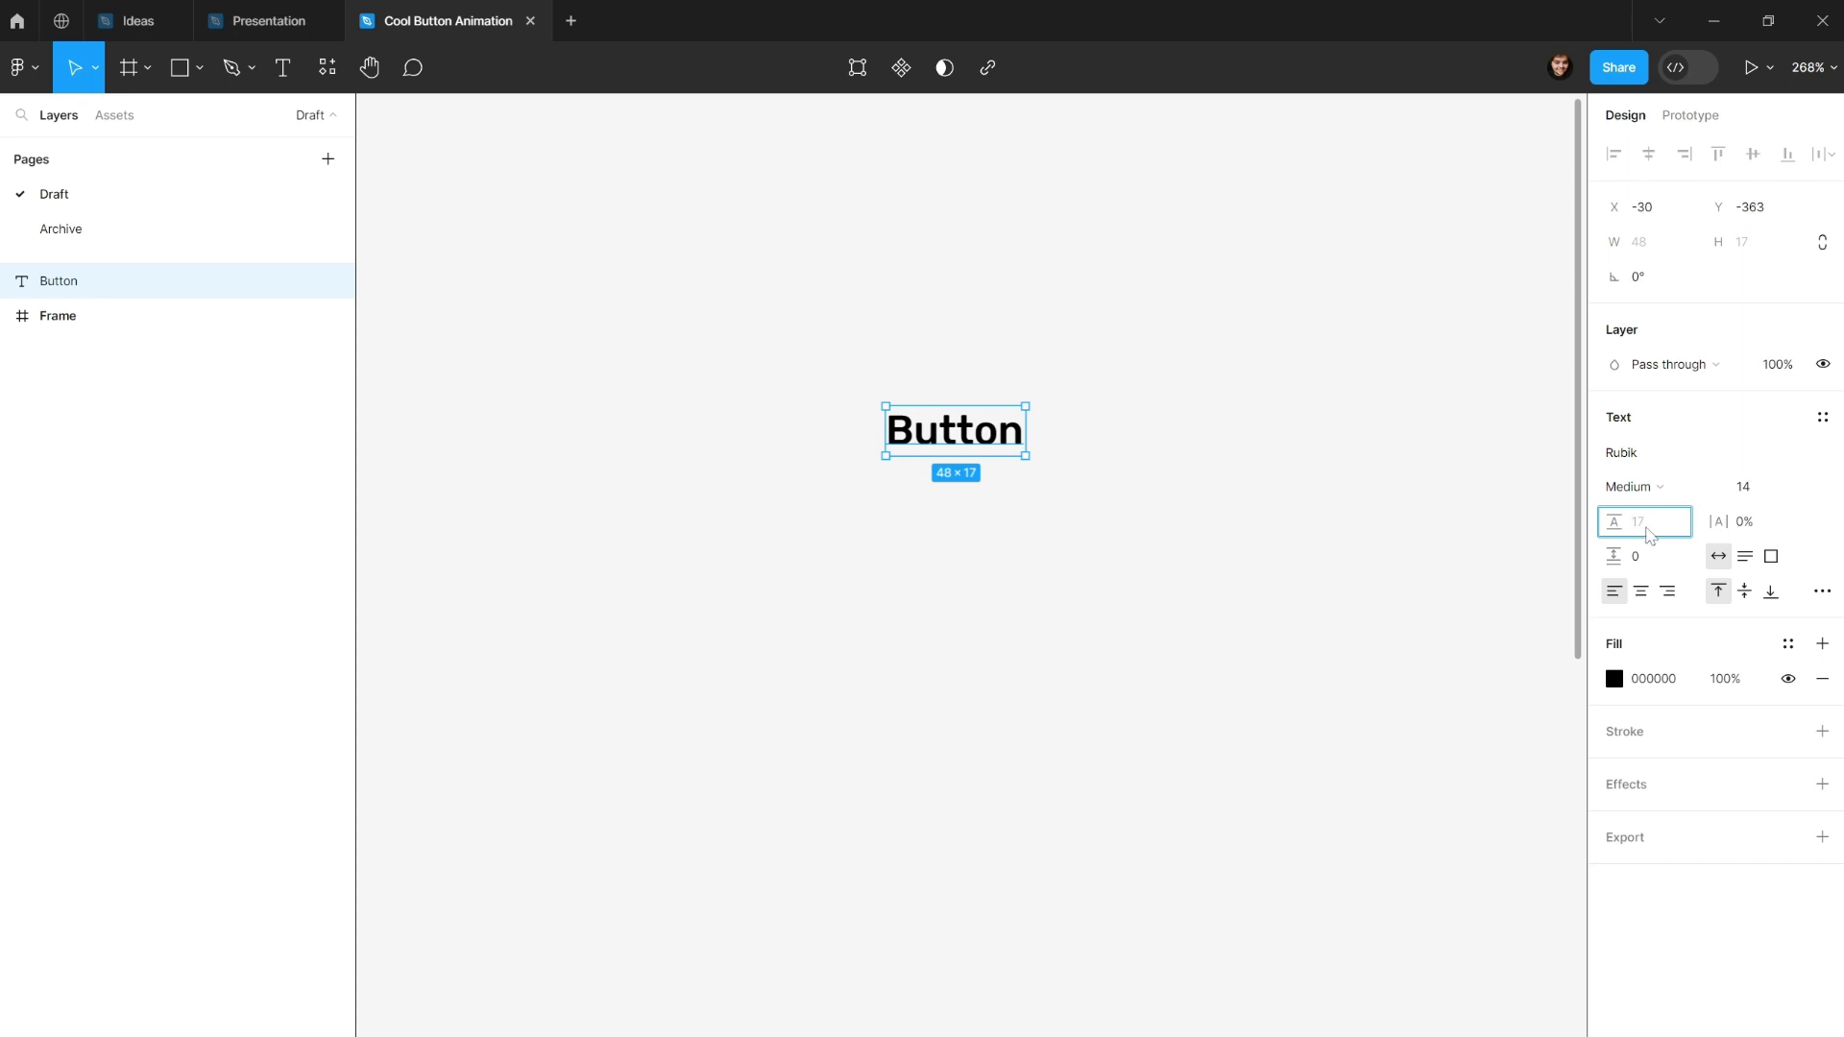
type("18")
key("Return")
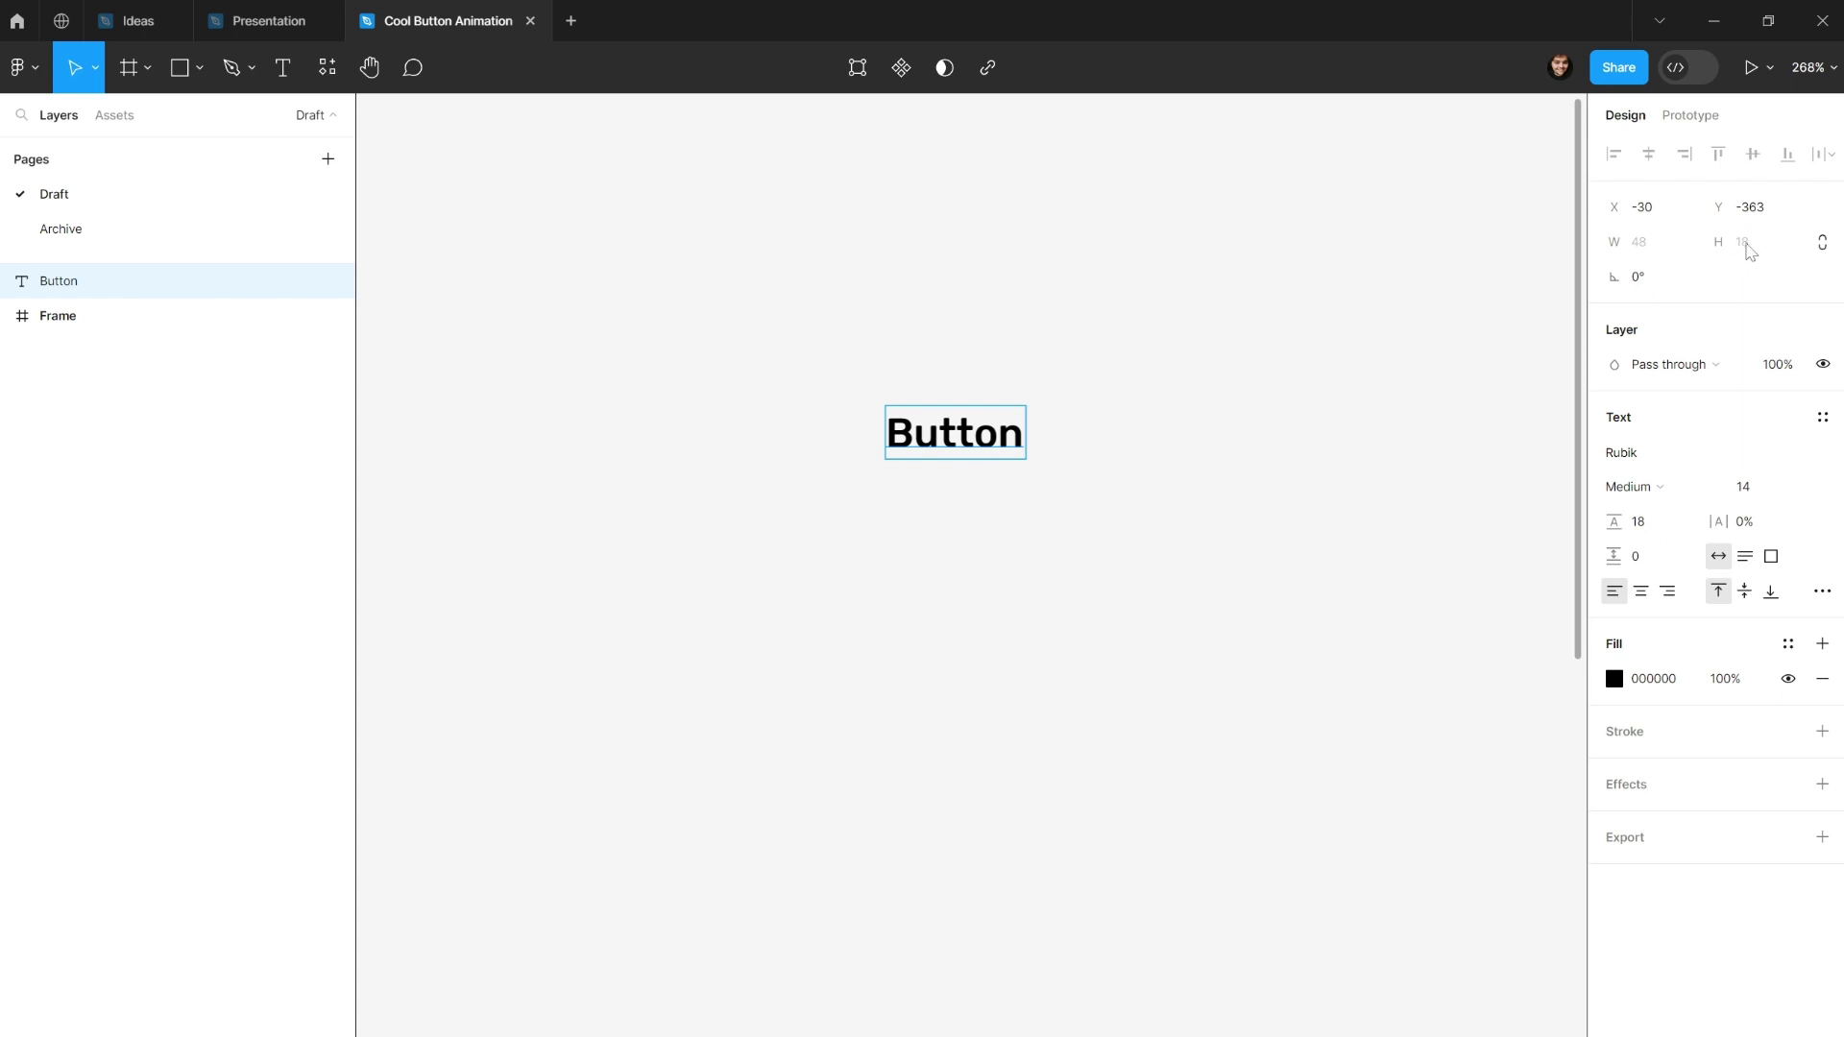
Nudge the Button label to X -29, Y -364.
left_click(1144, 358)
left_click(898, 442)
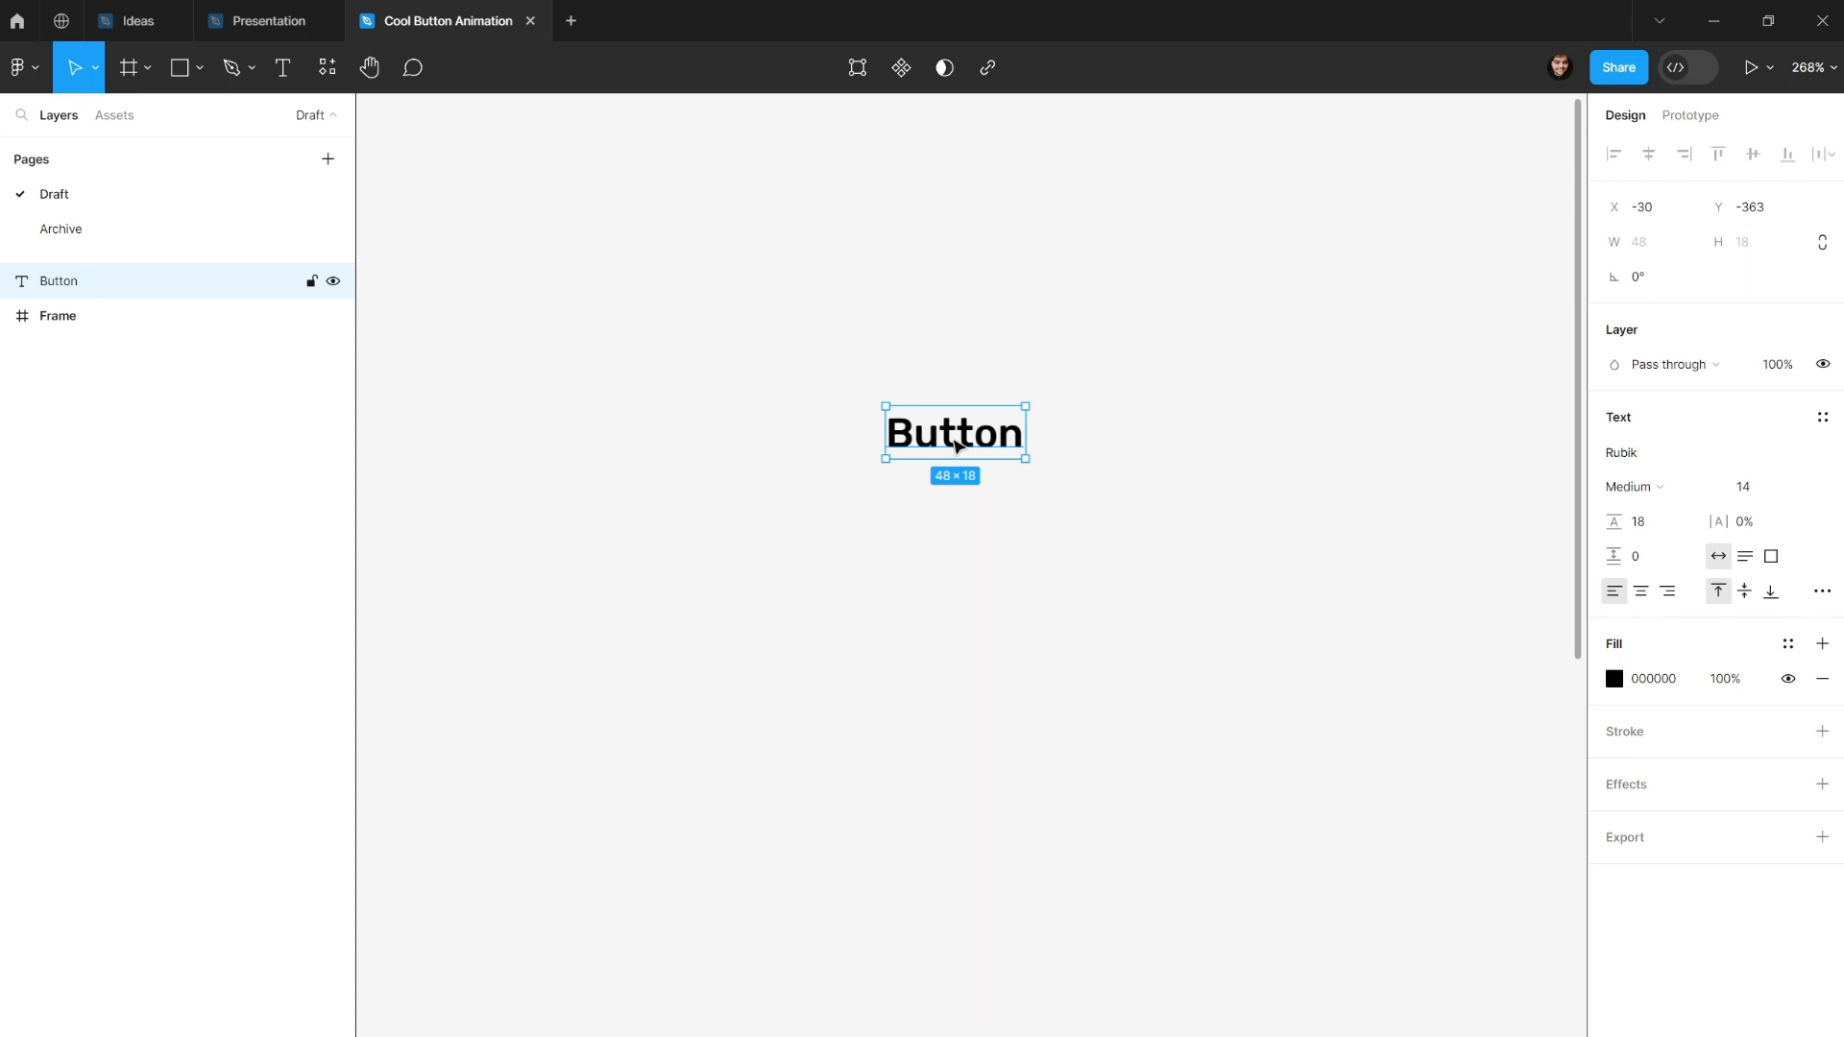
left_click_drag(956, 448, 946, 449)
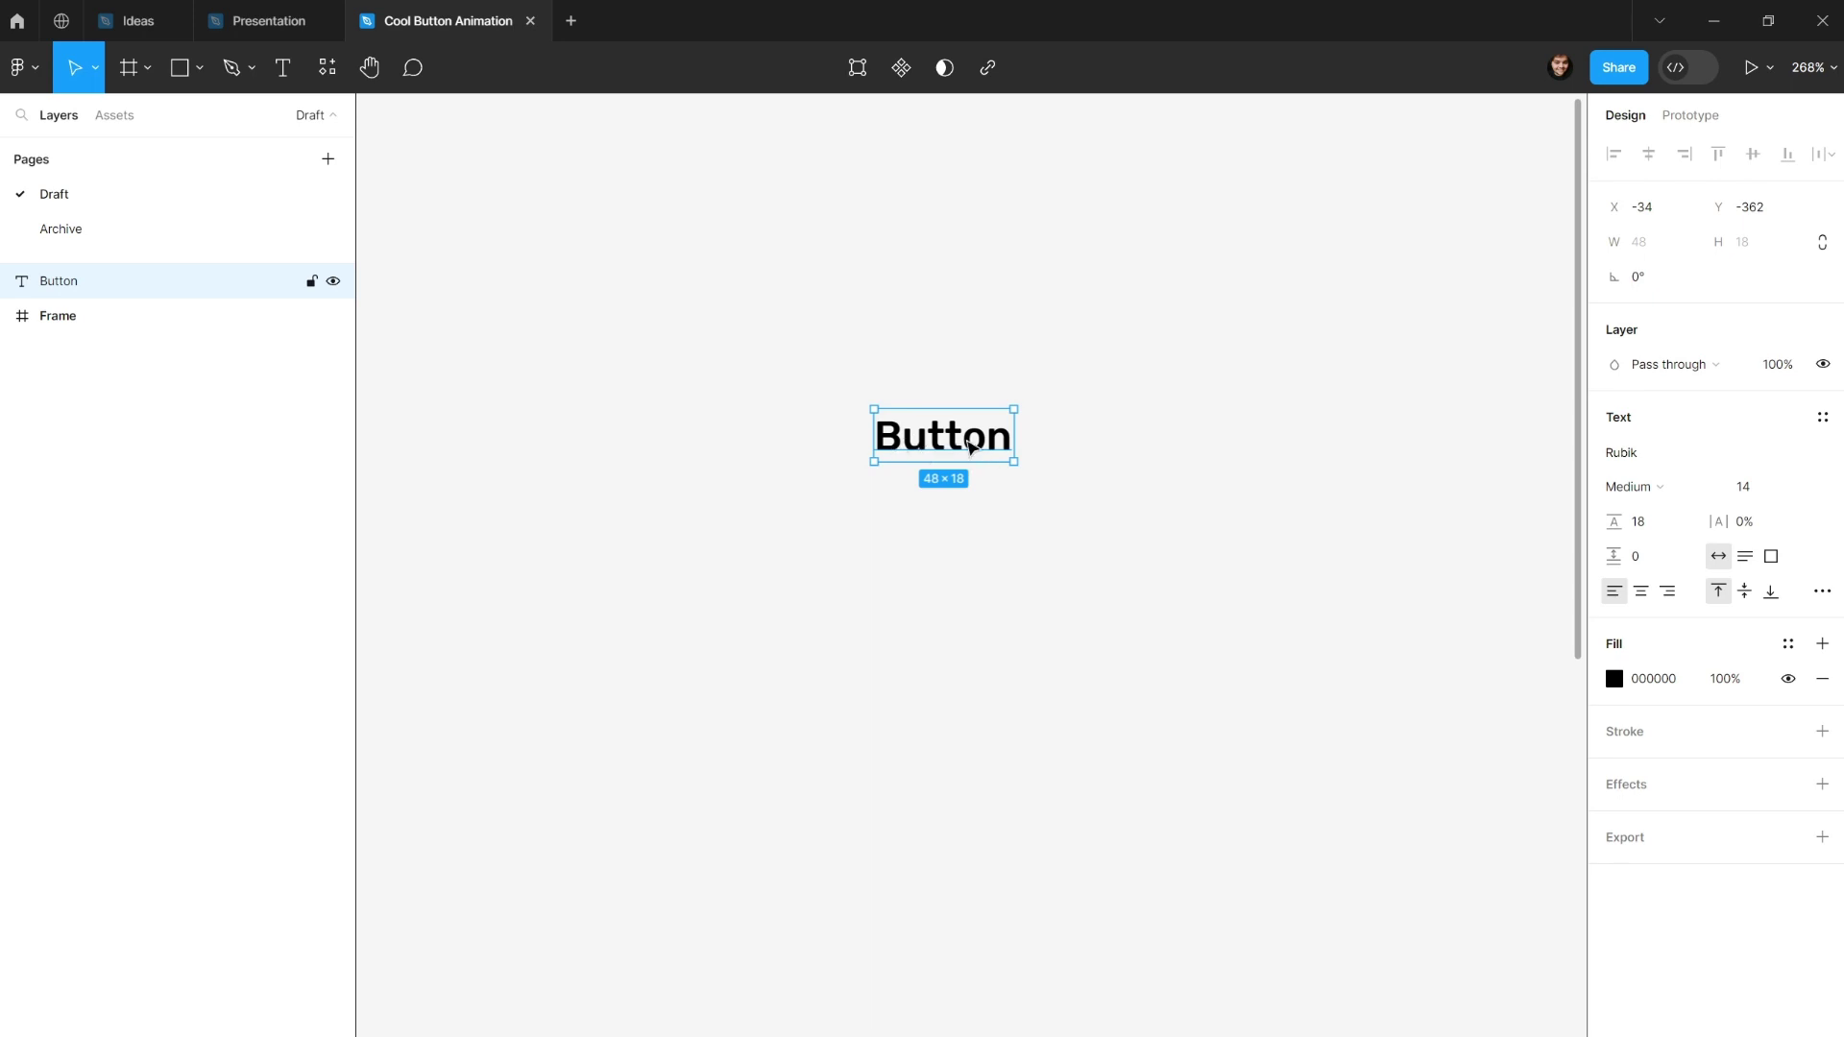
mouse_move(970, 447)
left_mouse_down()
mouse_move(954, 448)
mouse_move(986, 441)
left_mouse_up()
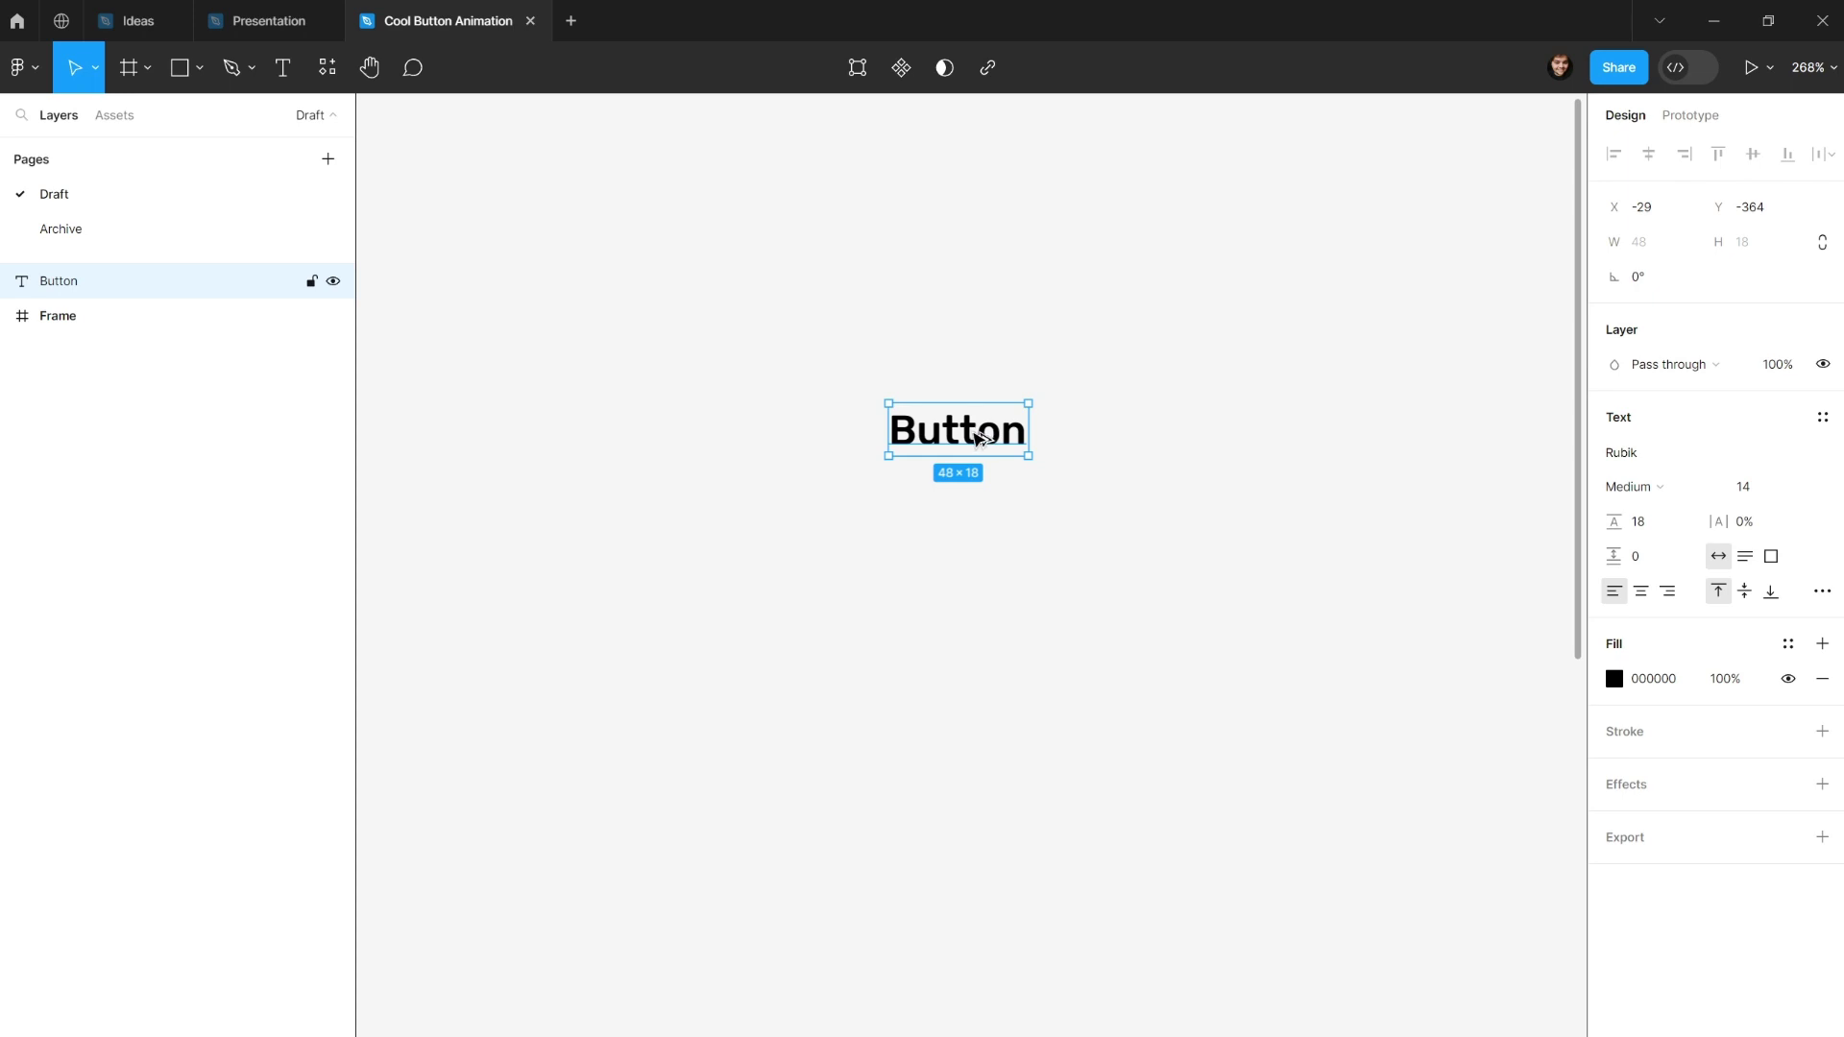
Frame the Button label with Ctrl+Alt+G and rename the frame 'Text Container'.
key("ctrl+alt+g")
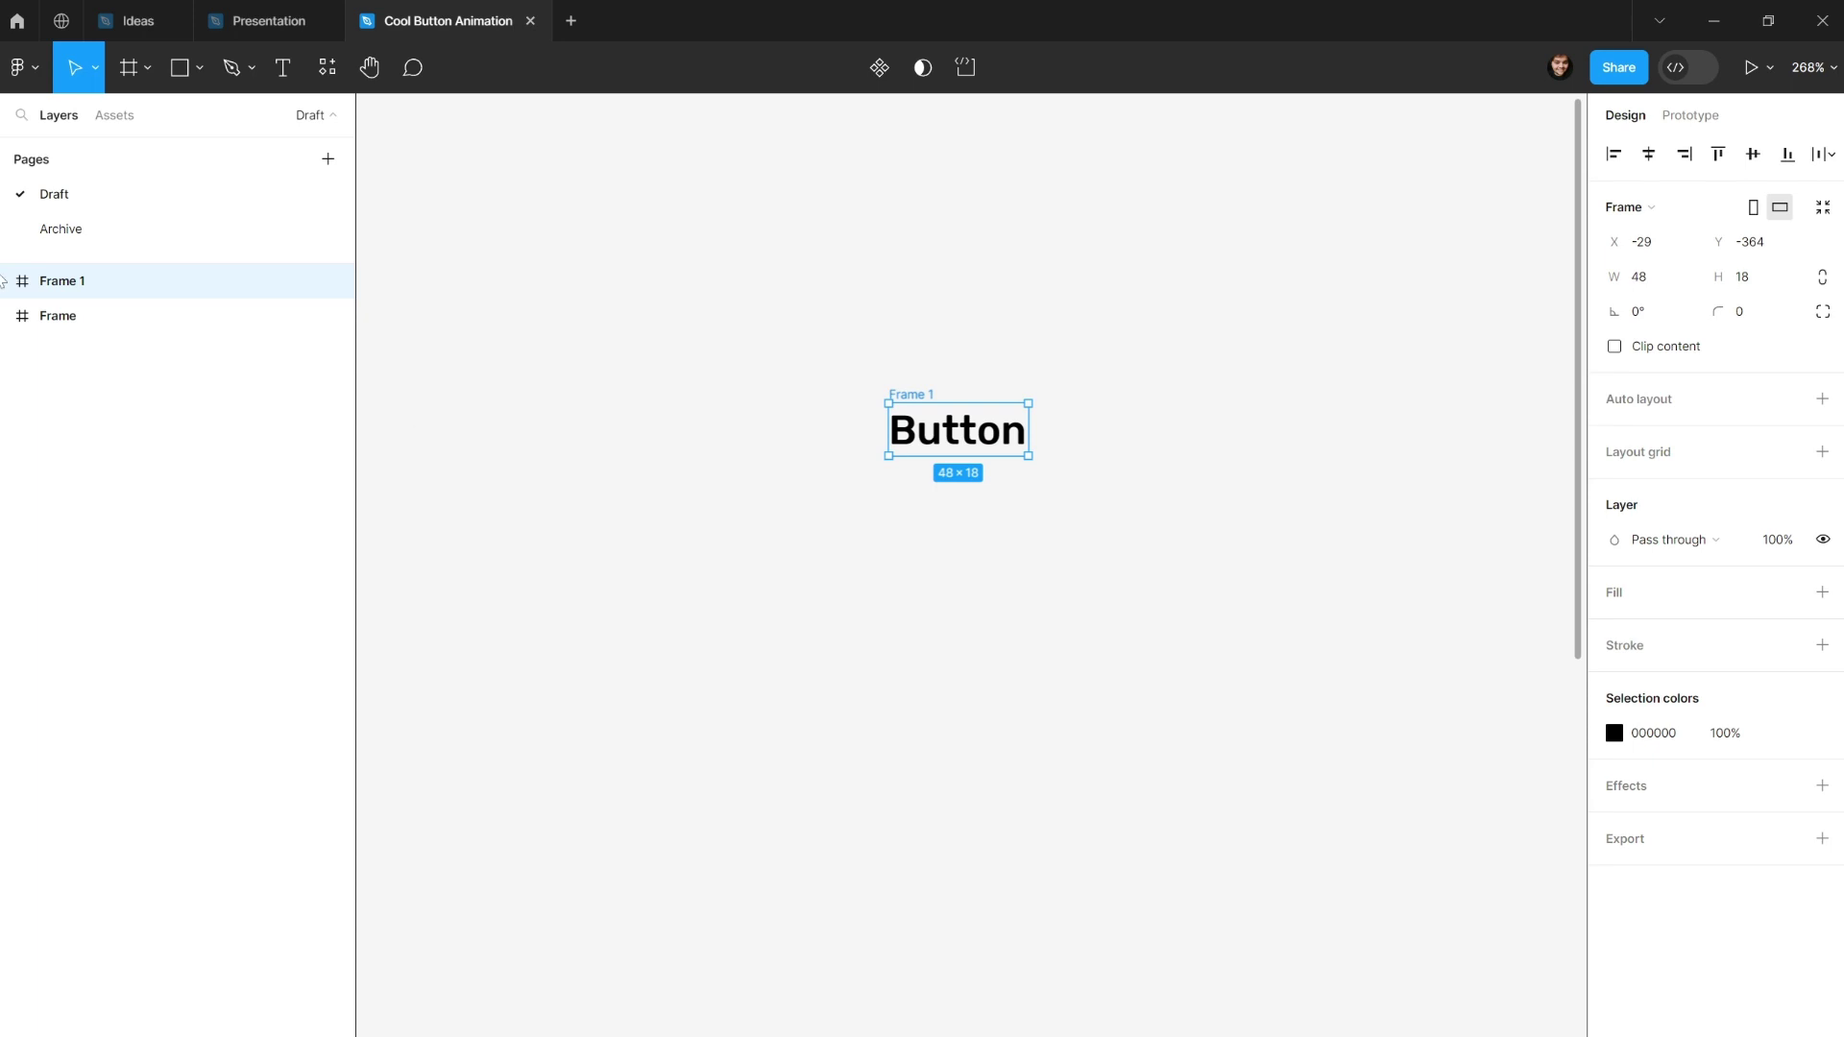
left_click(5, 282)
key("ctrl+r")
type("Te")
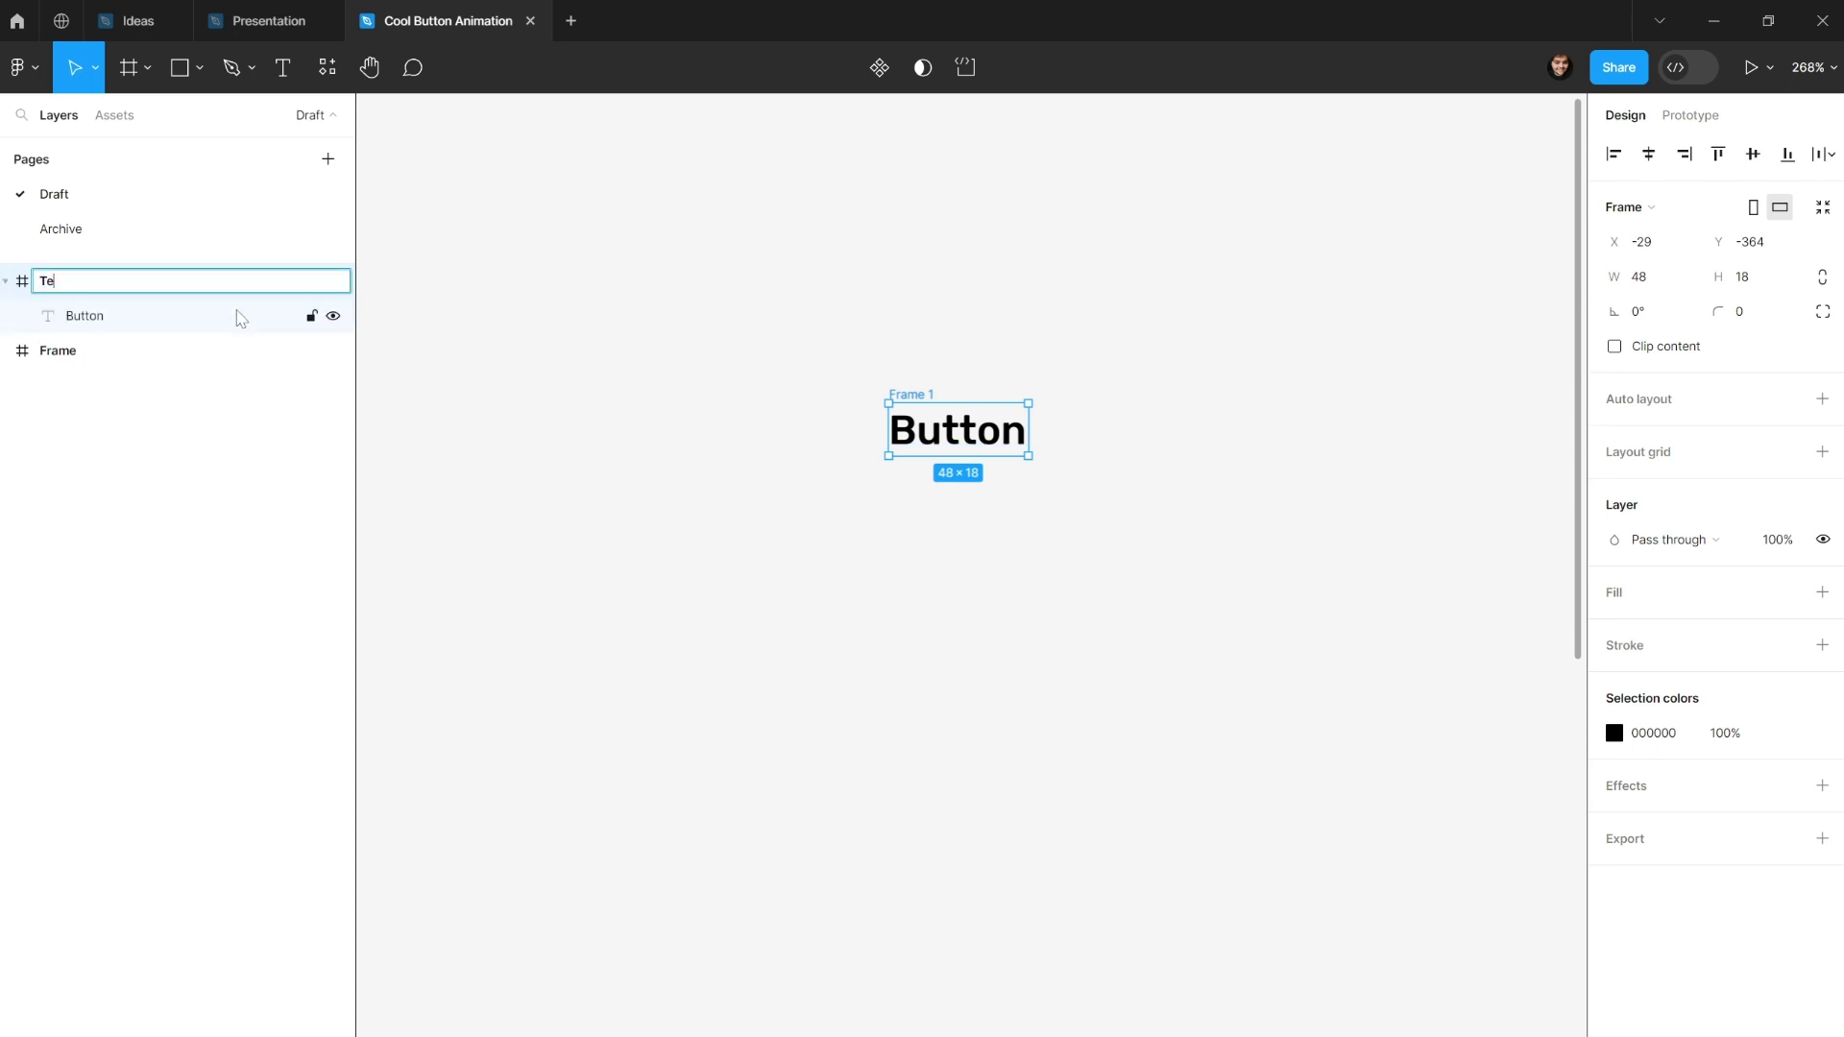
key("Return")
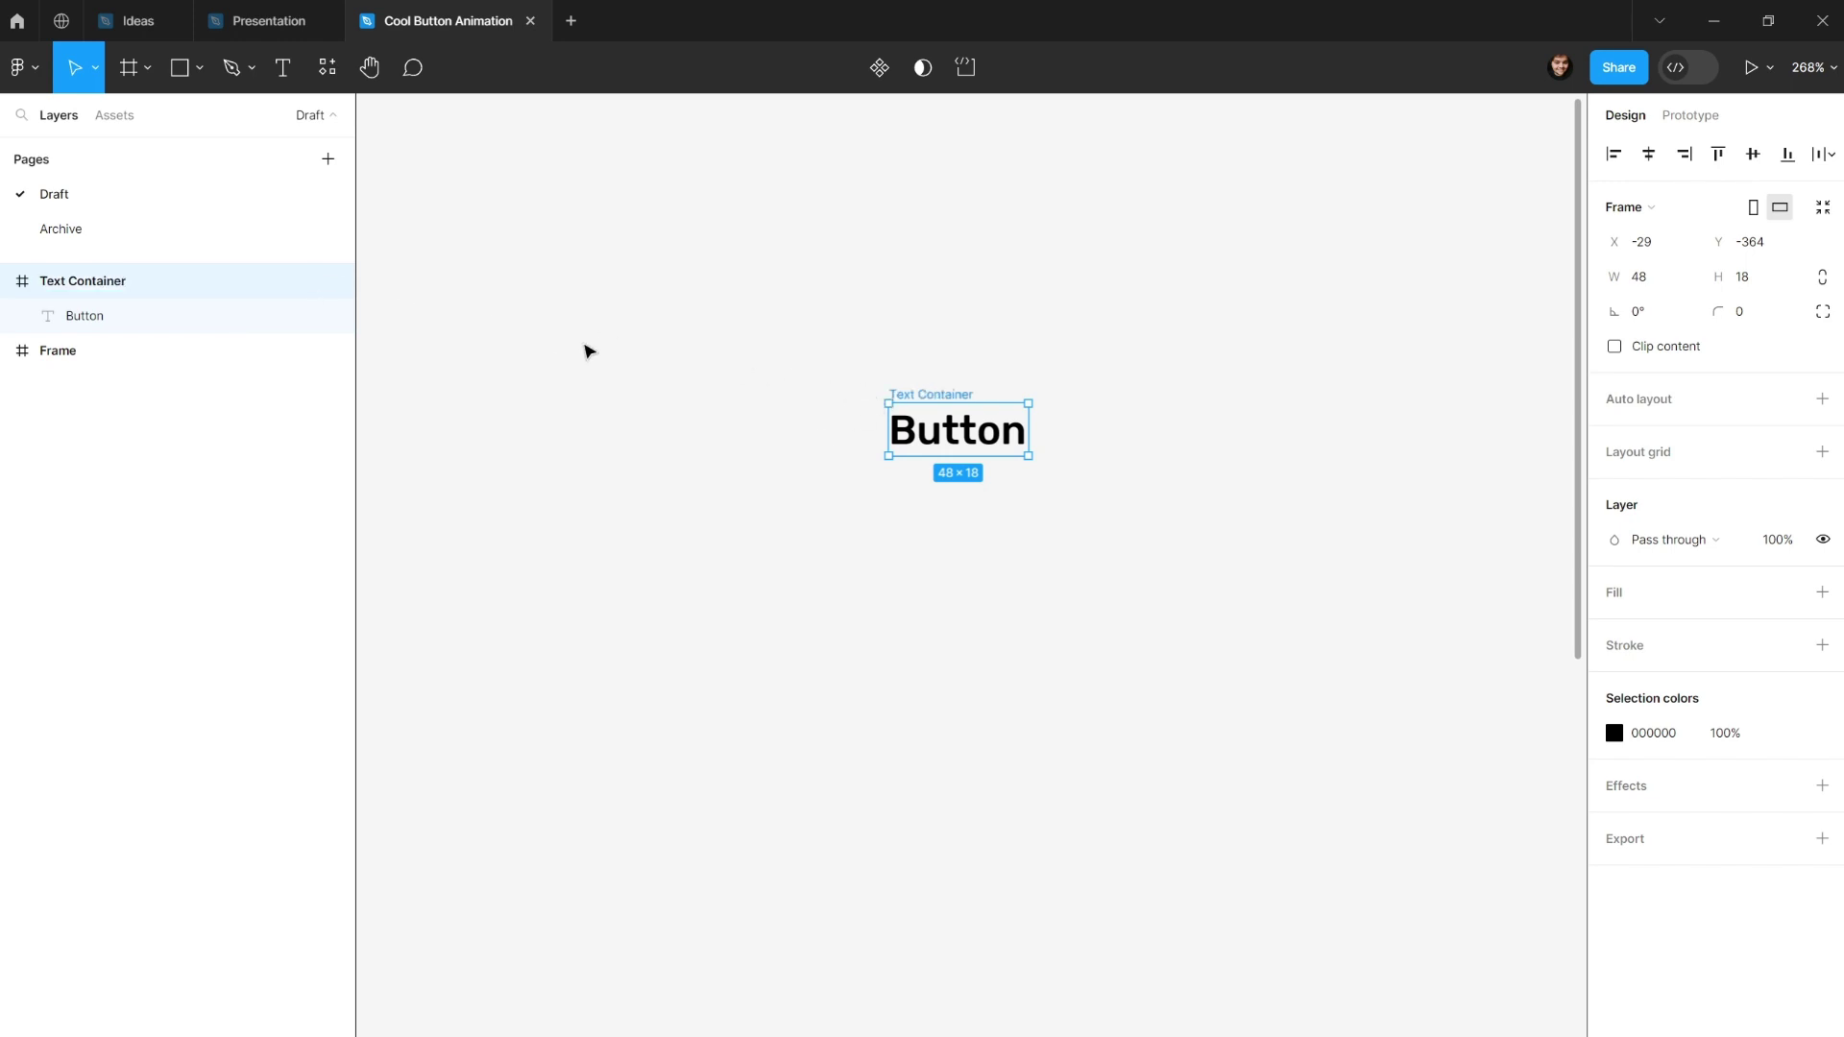
left_click(104, 323)
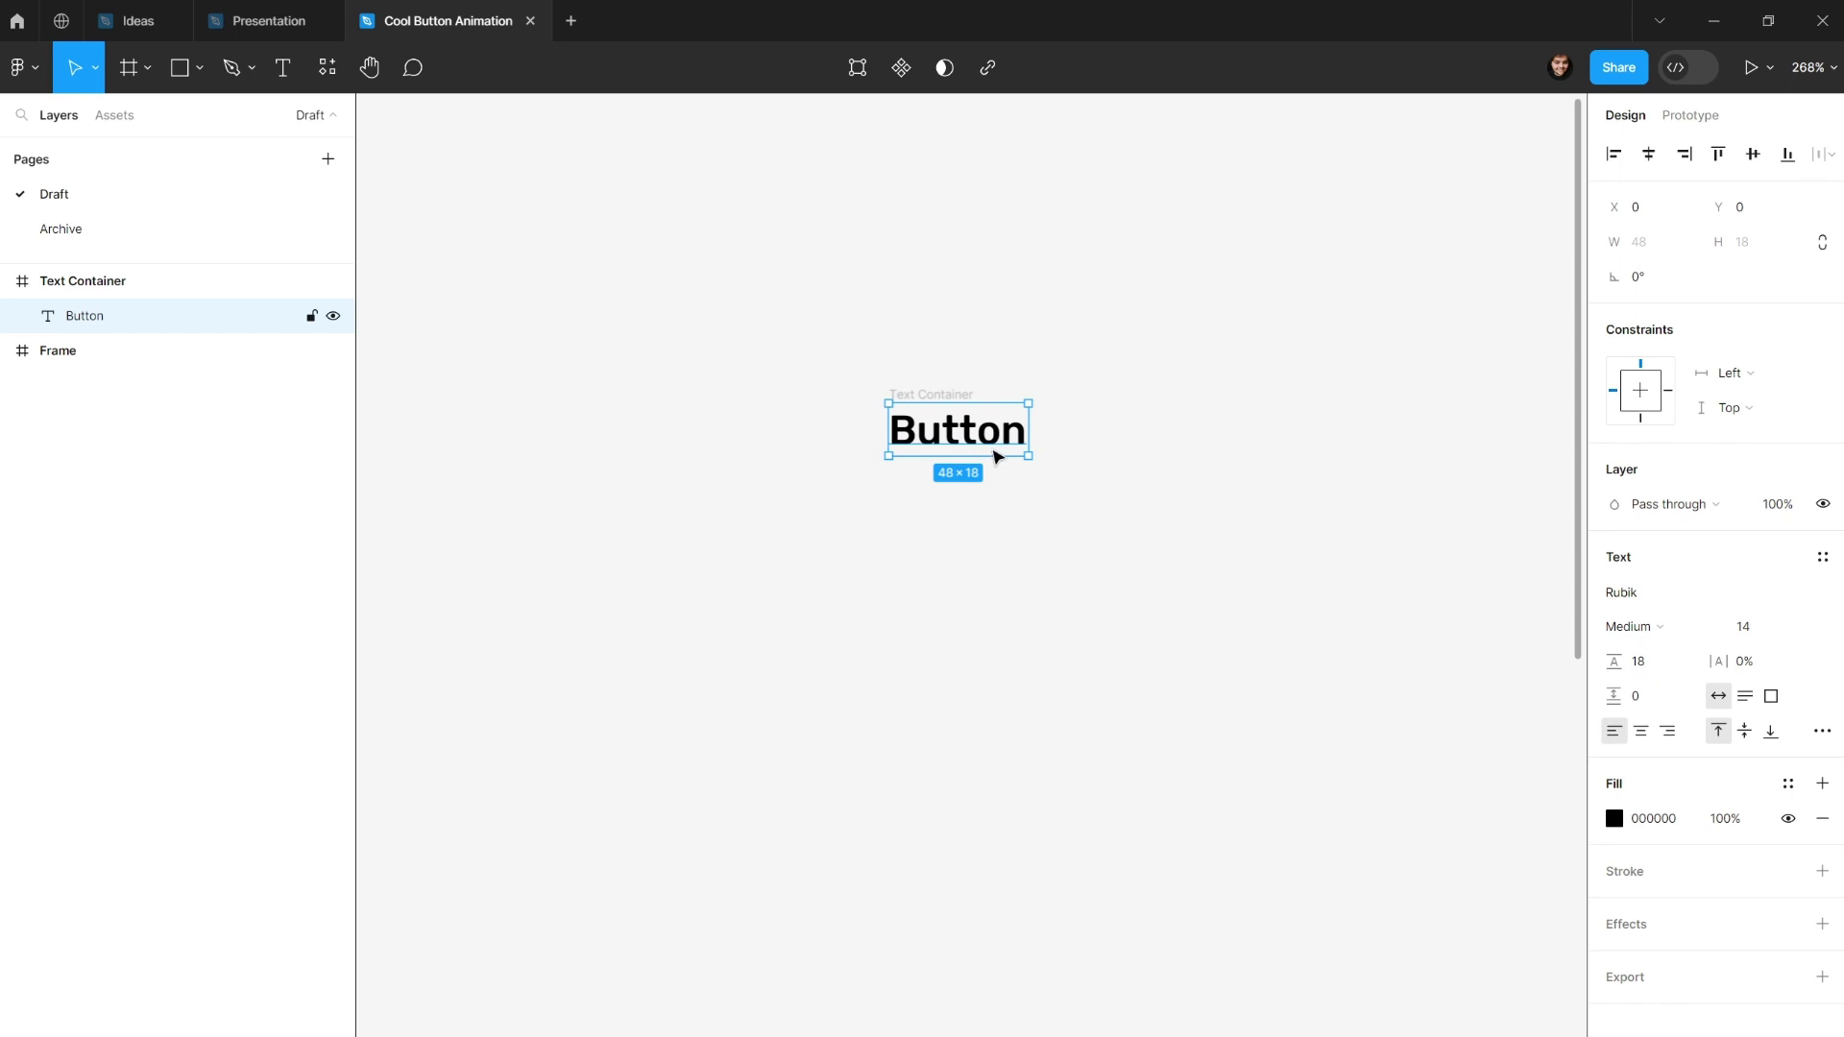
Duplicate the Button label and push the copy down below the original.
key("ctrl+d")
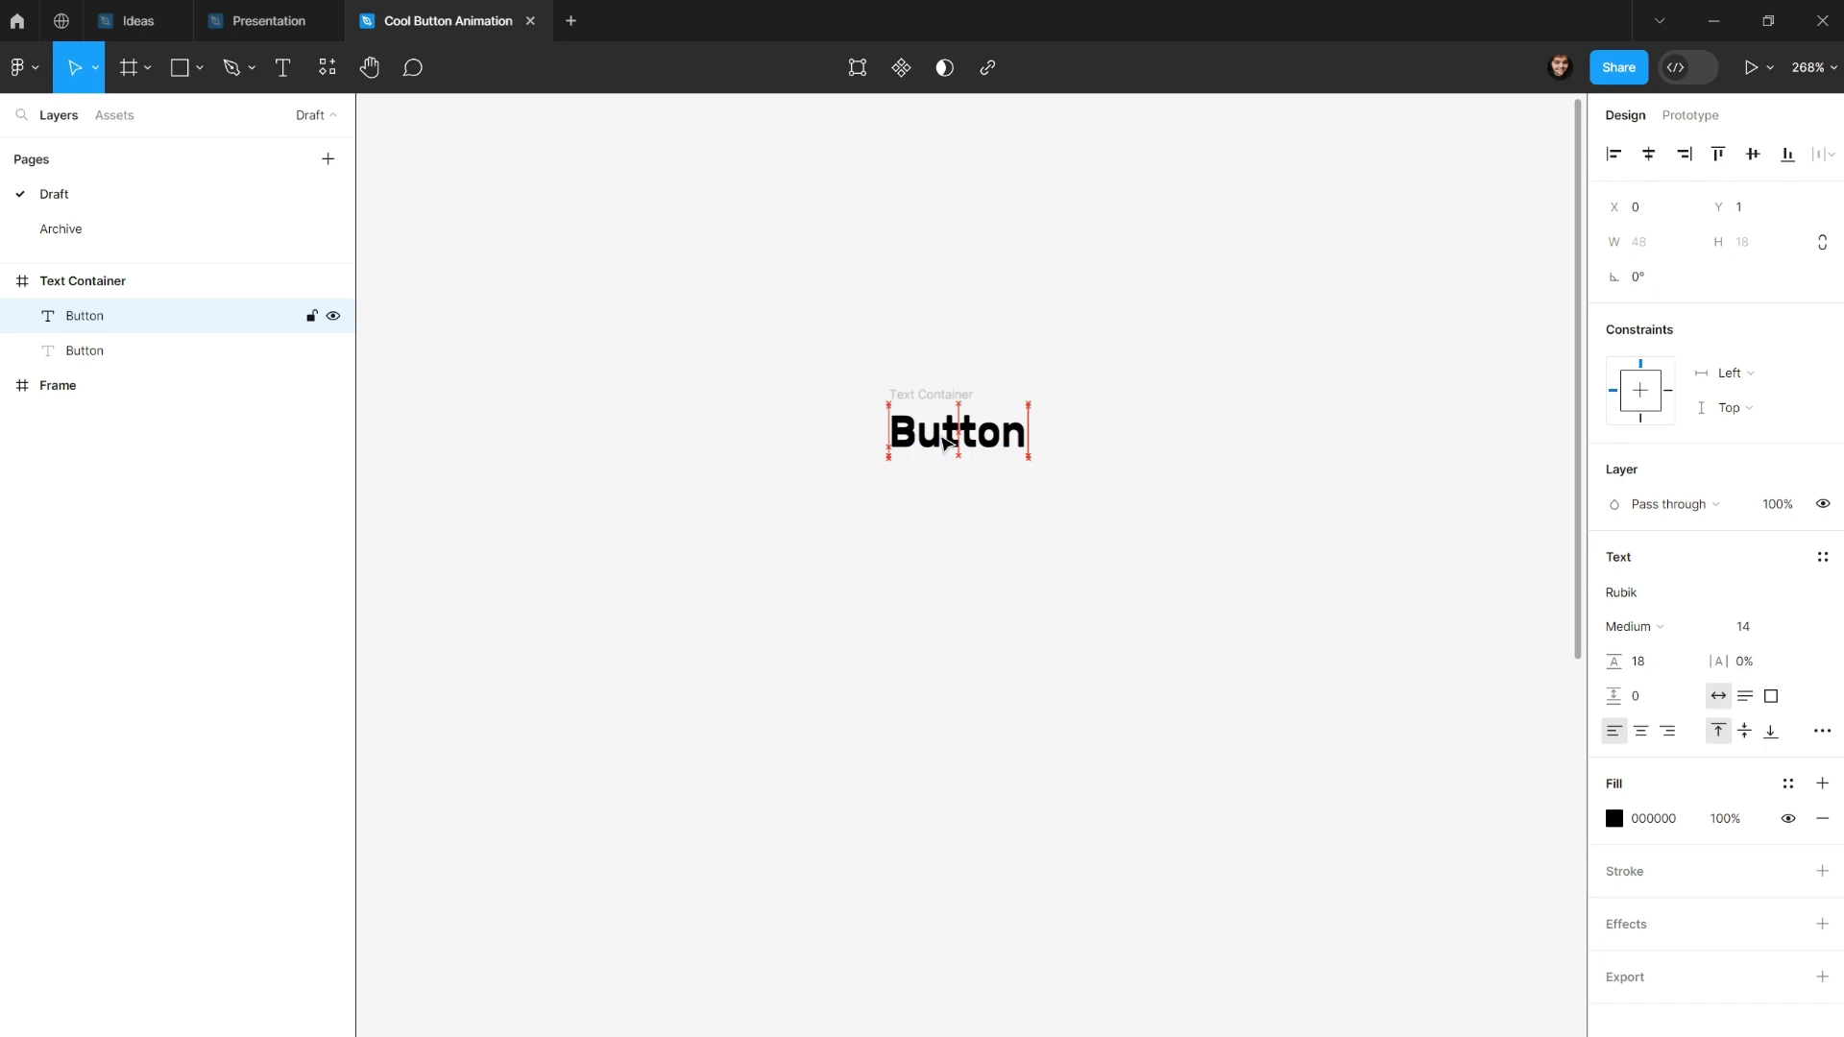
key("Down")
key("Down")
key("Down")
key("Down")
key("Down")
key("Down")
key("Down")
key("Down")
key("Down")
key("Down")
key("Down")
key("Down")
key("Down")
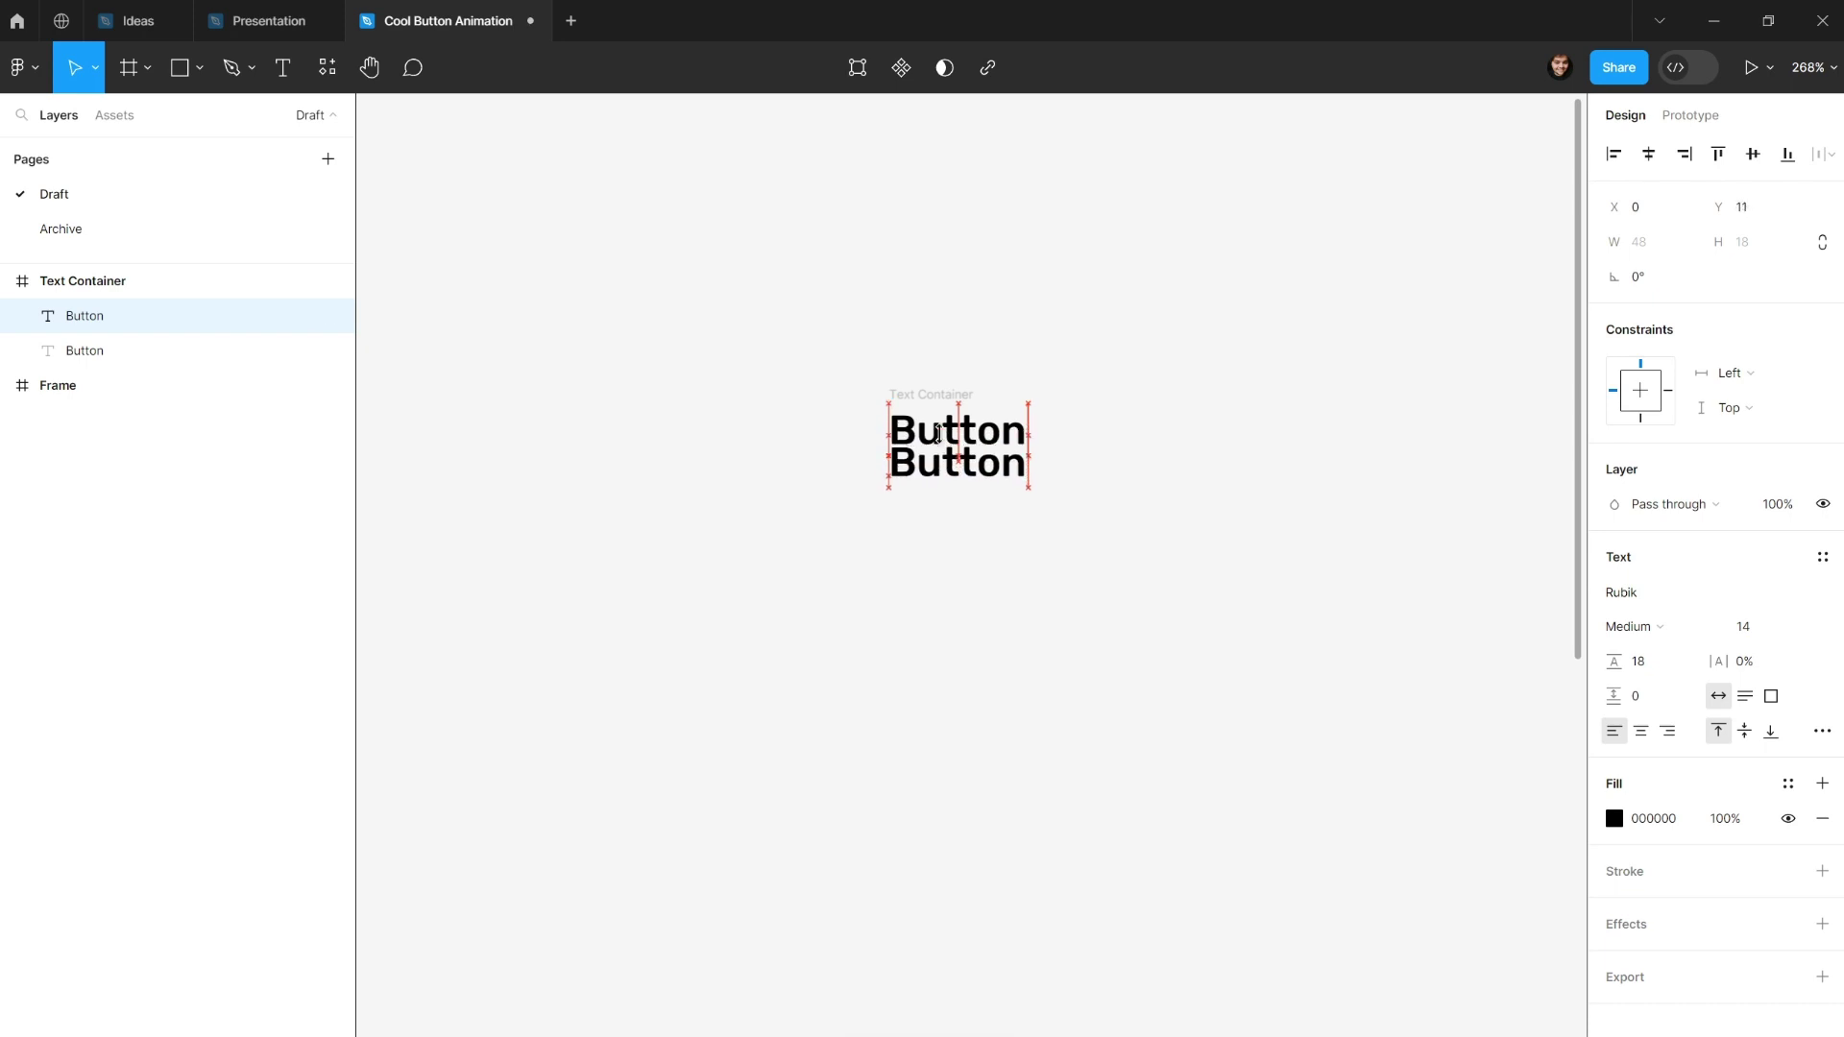
key("Down")
key("Down")
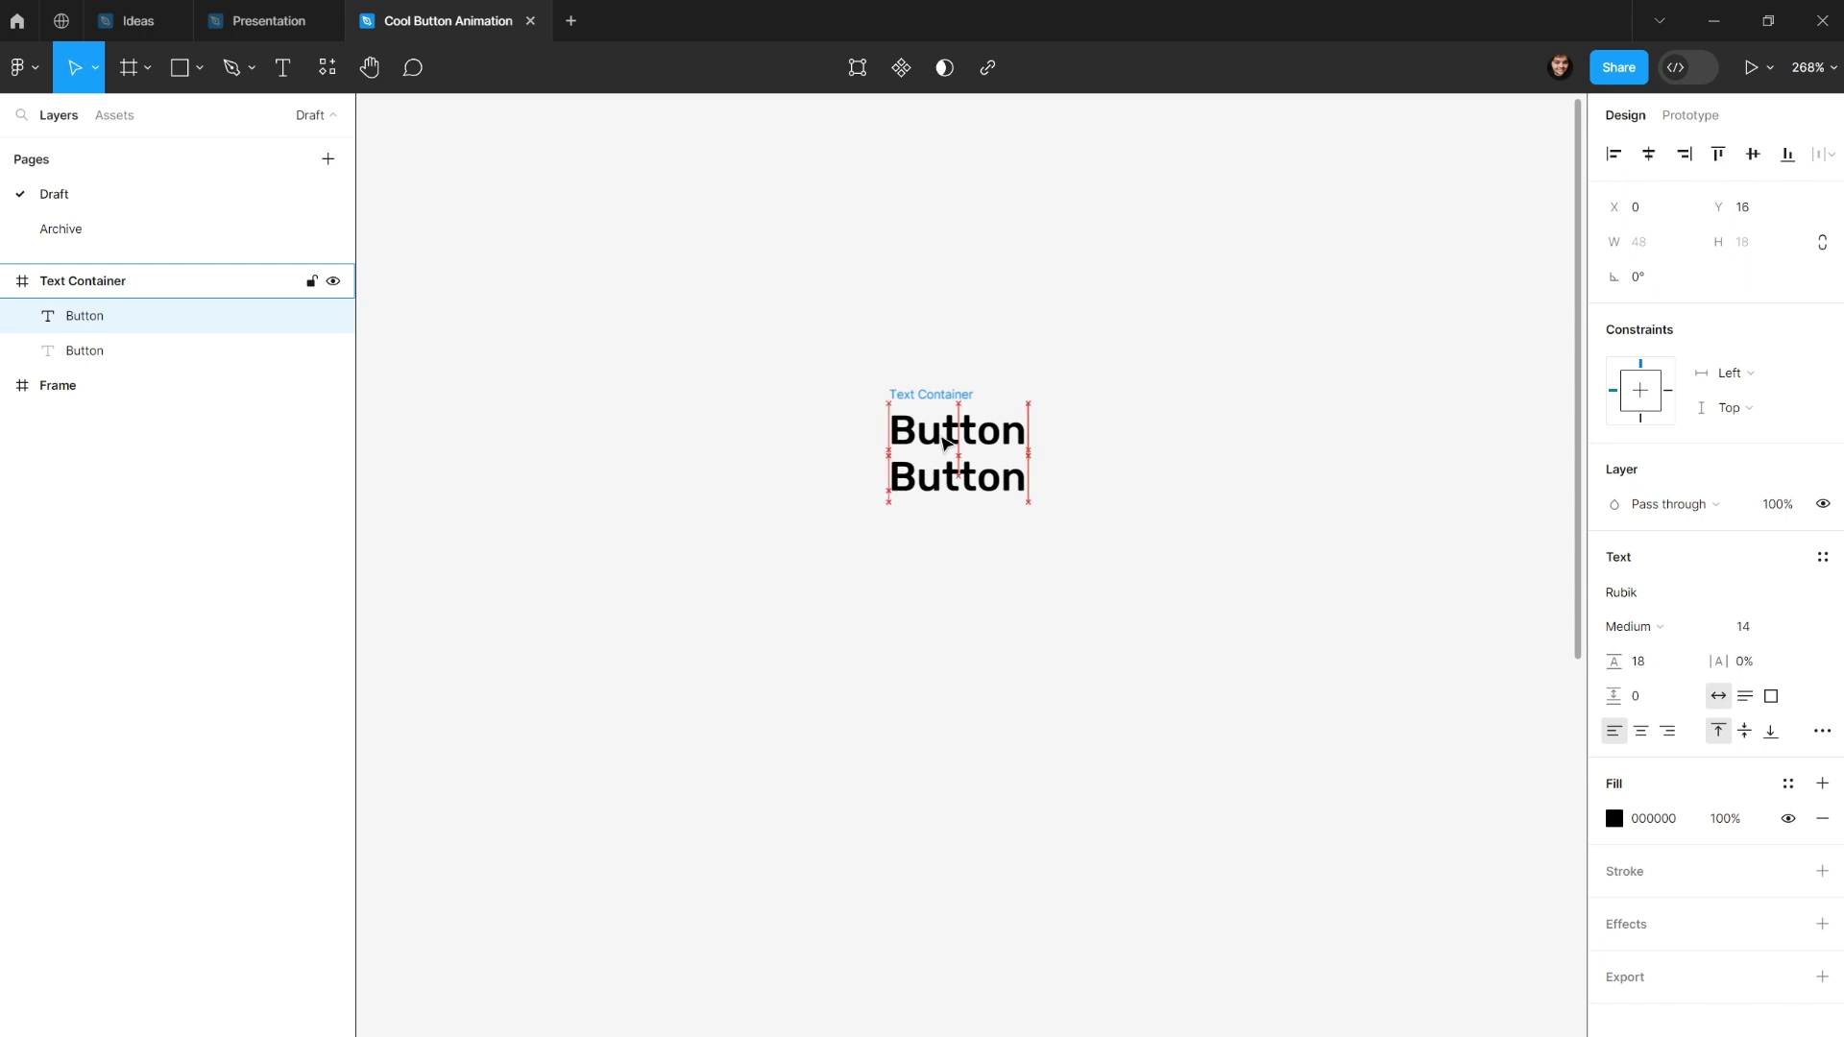
Turn on Clip content for Text Container so only the top label shows.
key("Escape")
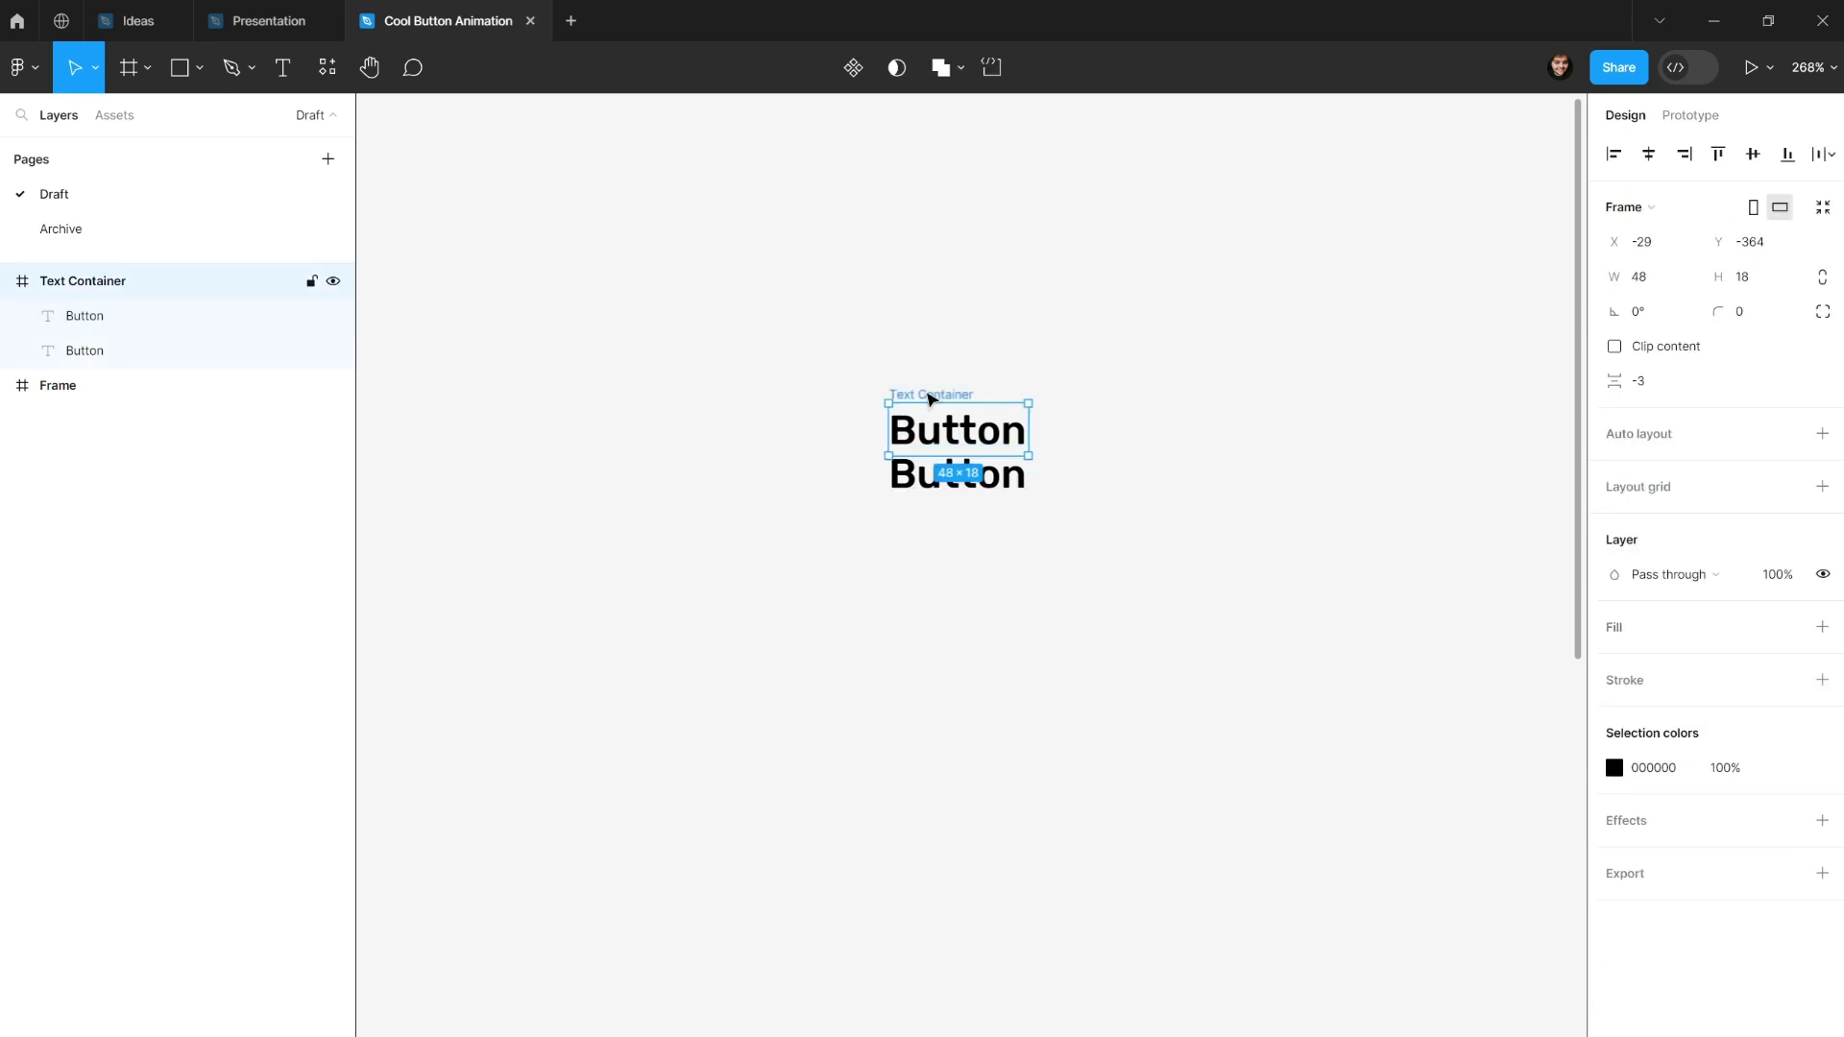
scroll(948, 423, "up", 5)
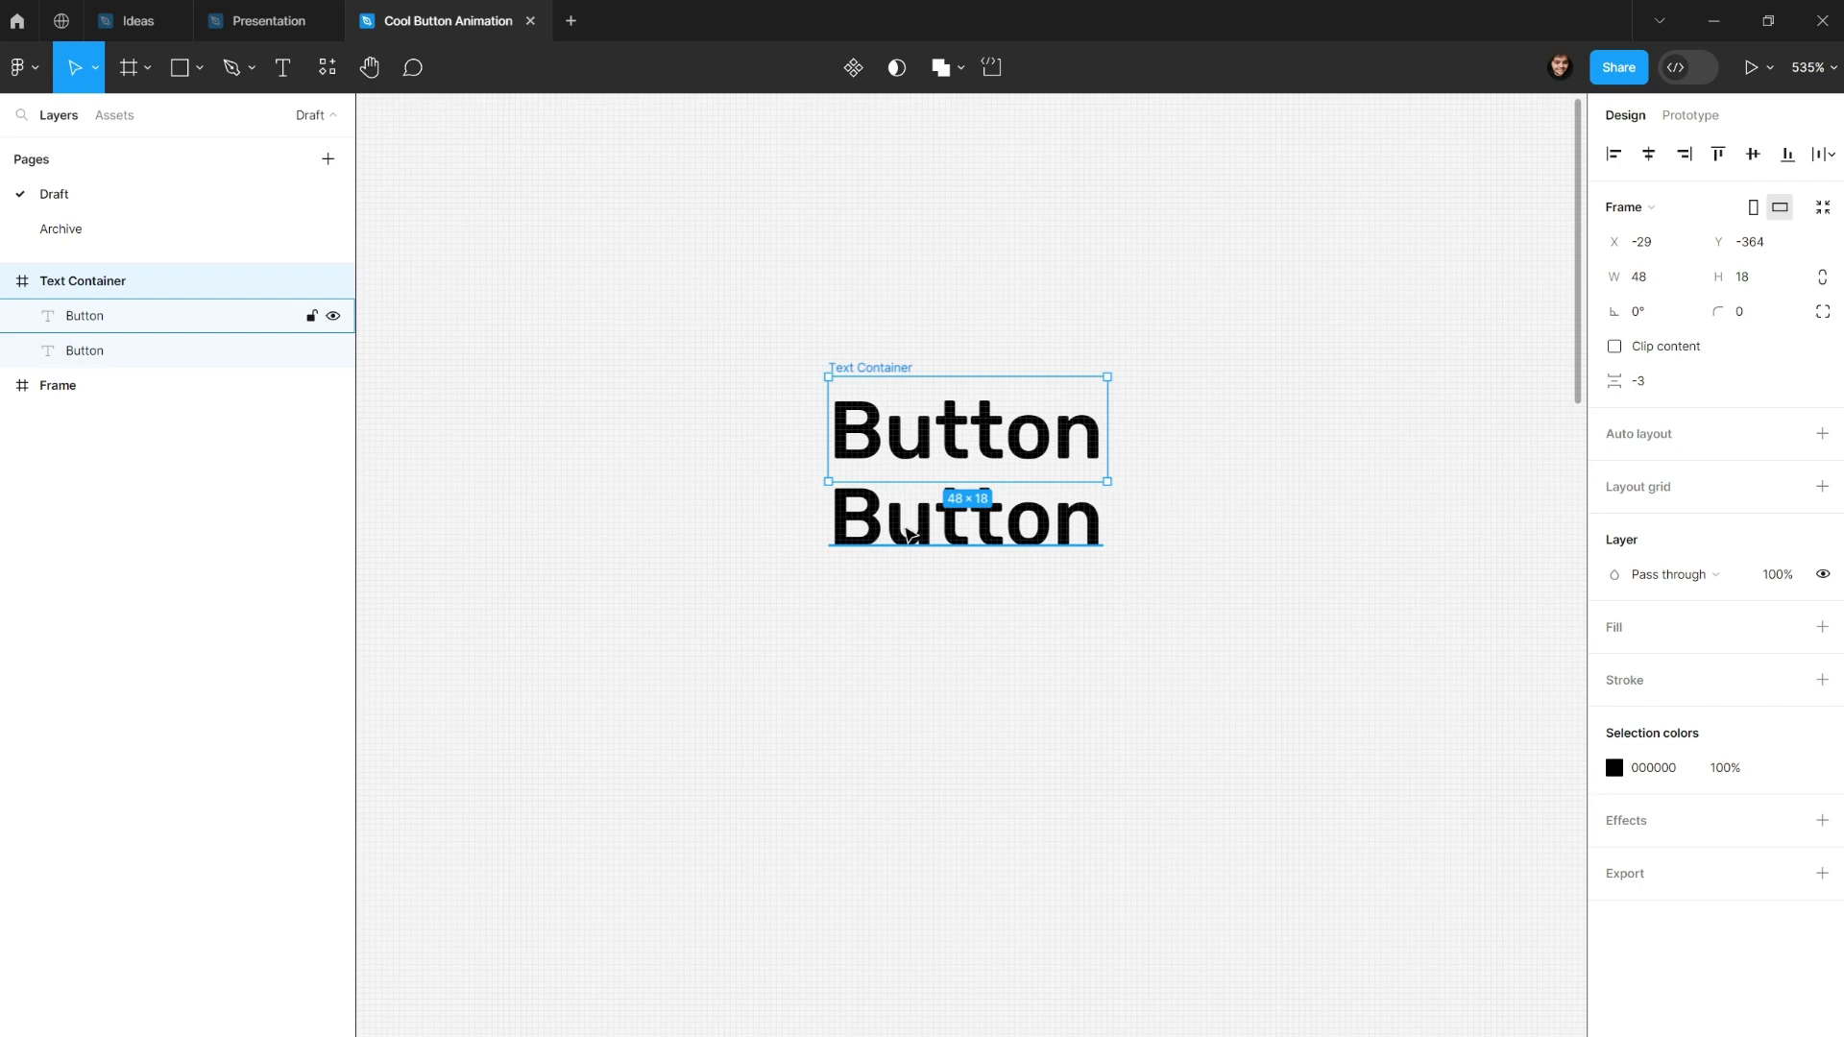
left_click(913, 537)
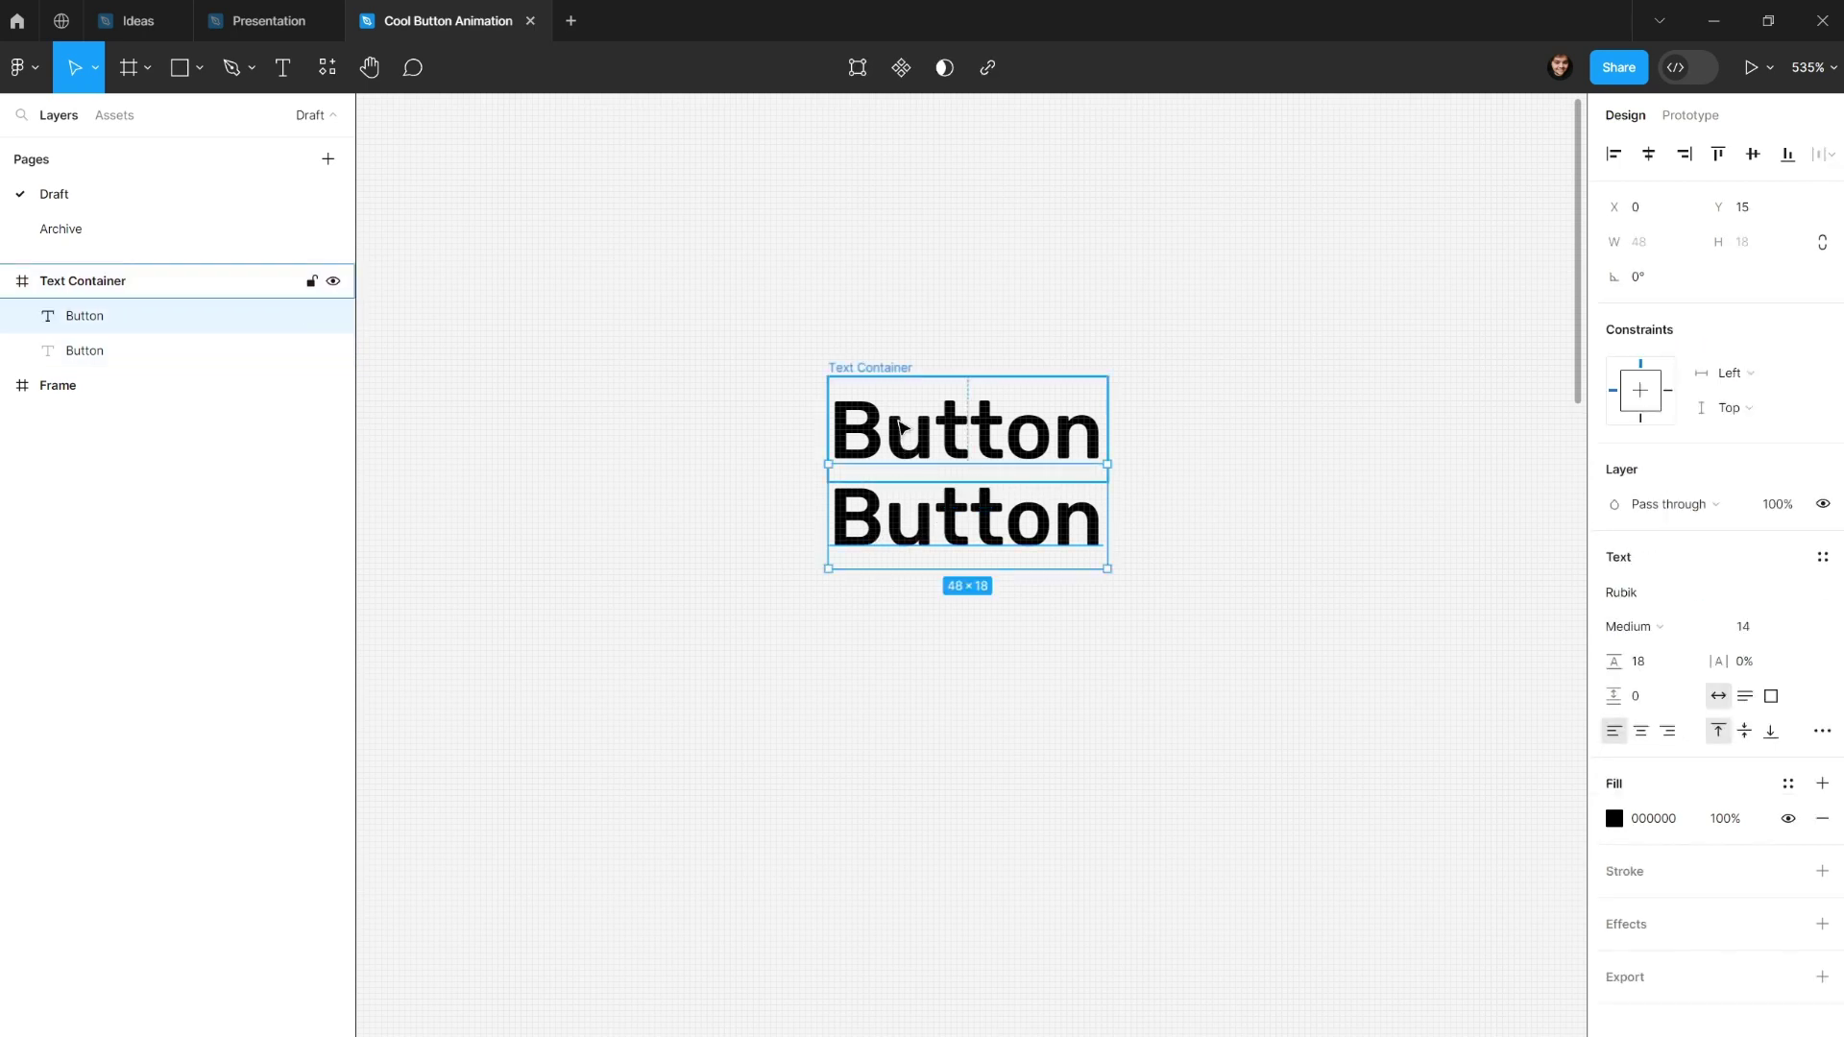
left_click(881, 370)
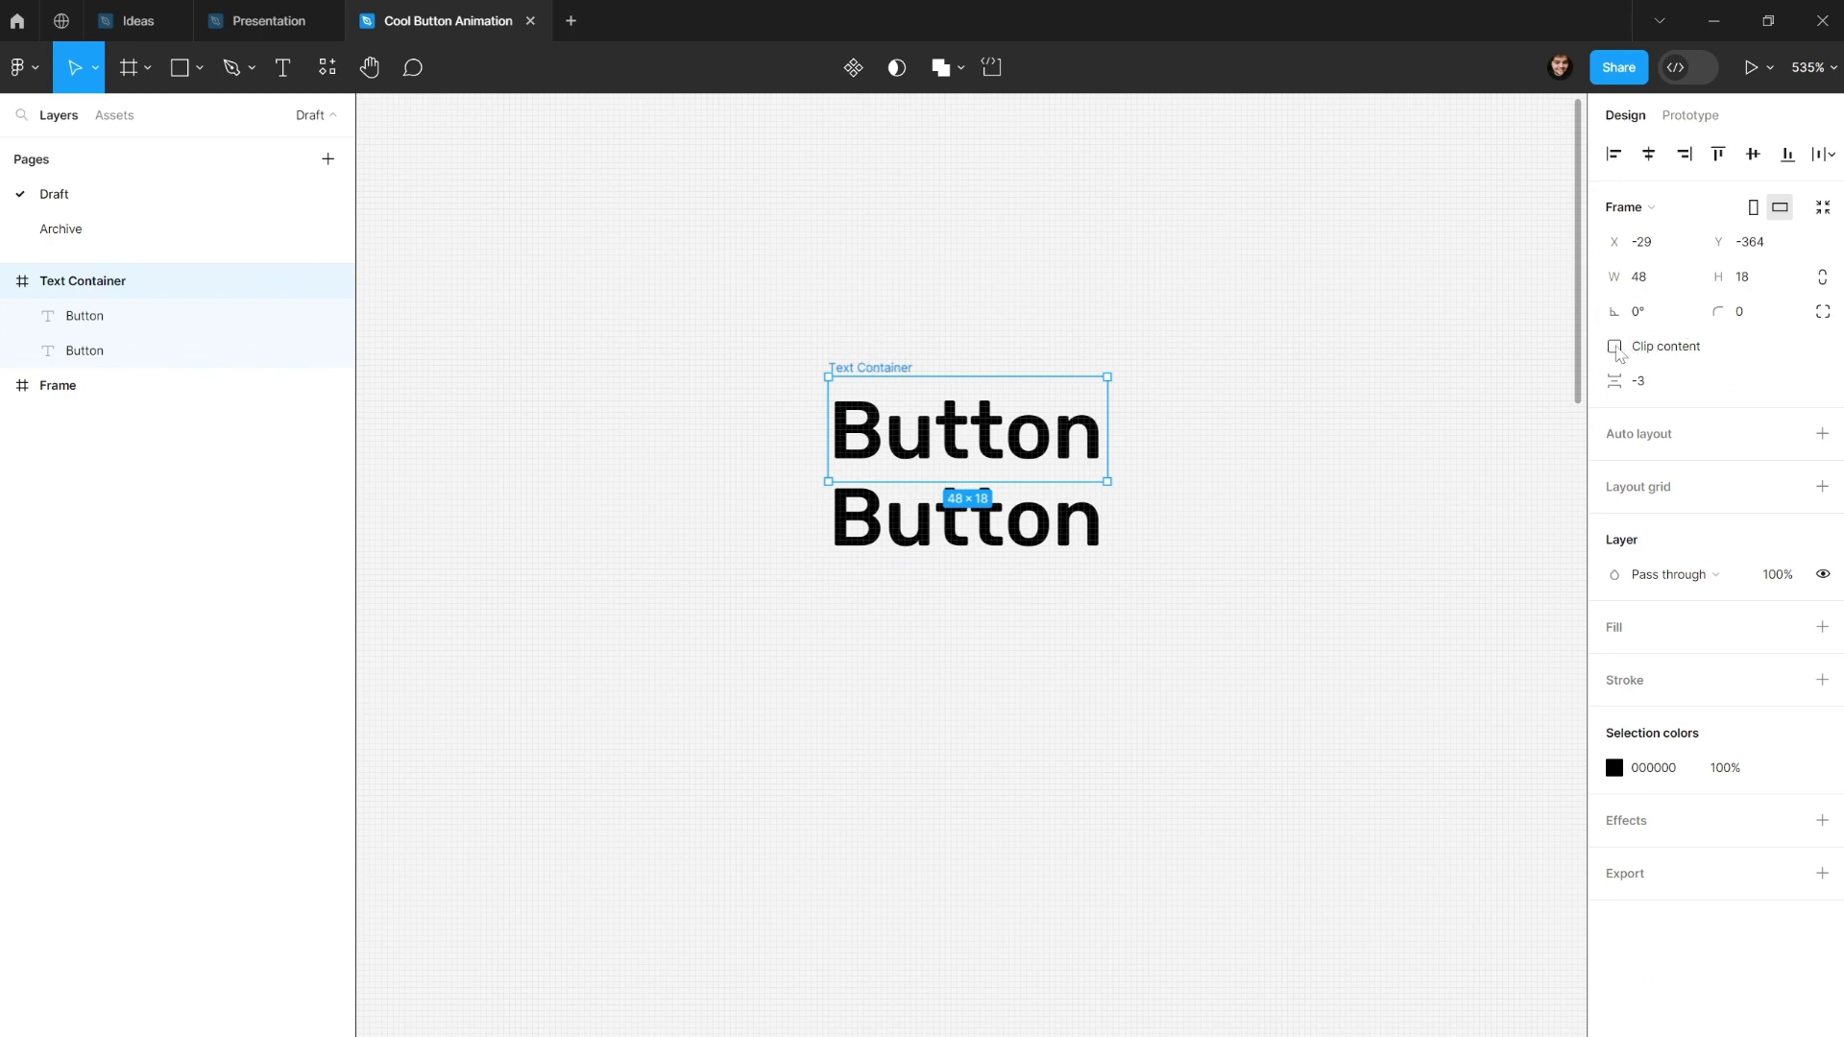
left_click(1614, 346)
Move the Text Container frame slightly left to X -44, Y -363.
left_click(1042, 338)
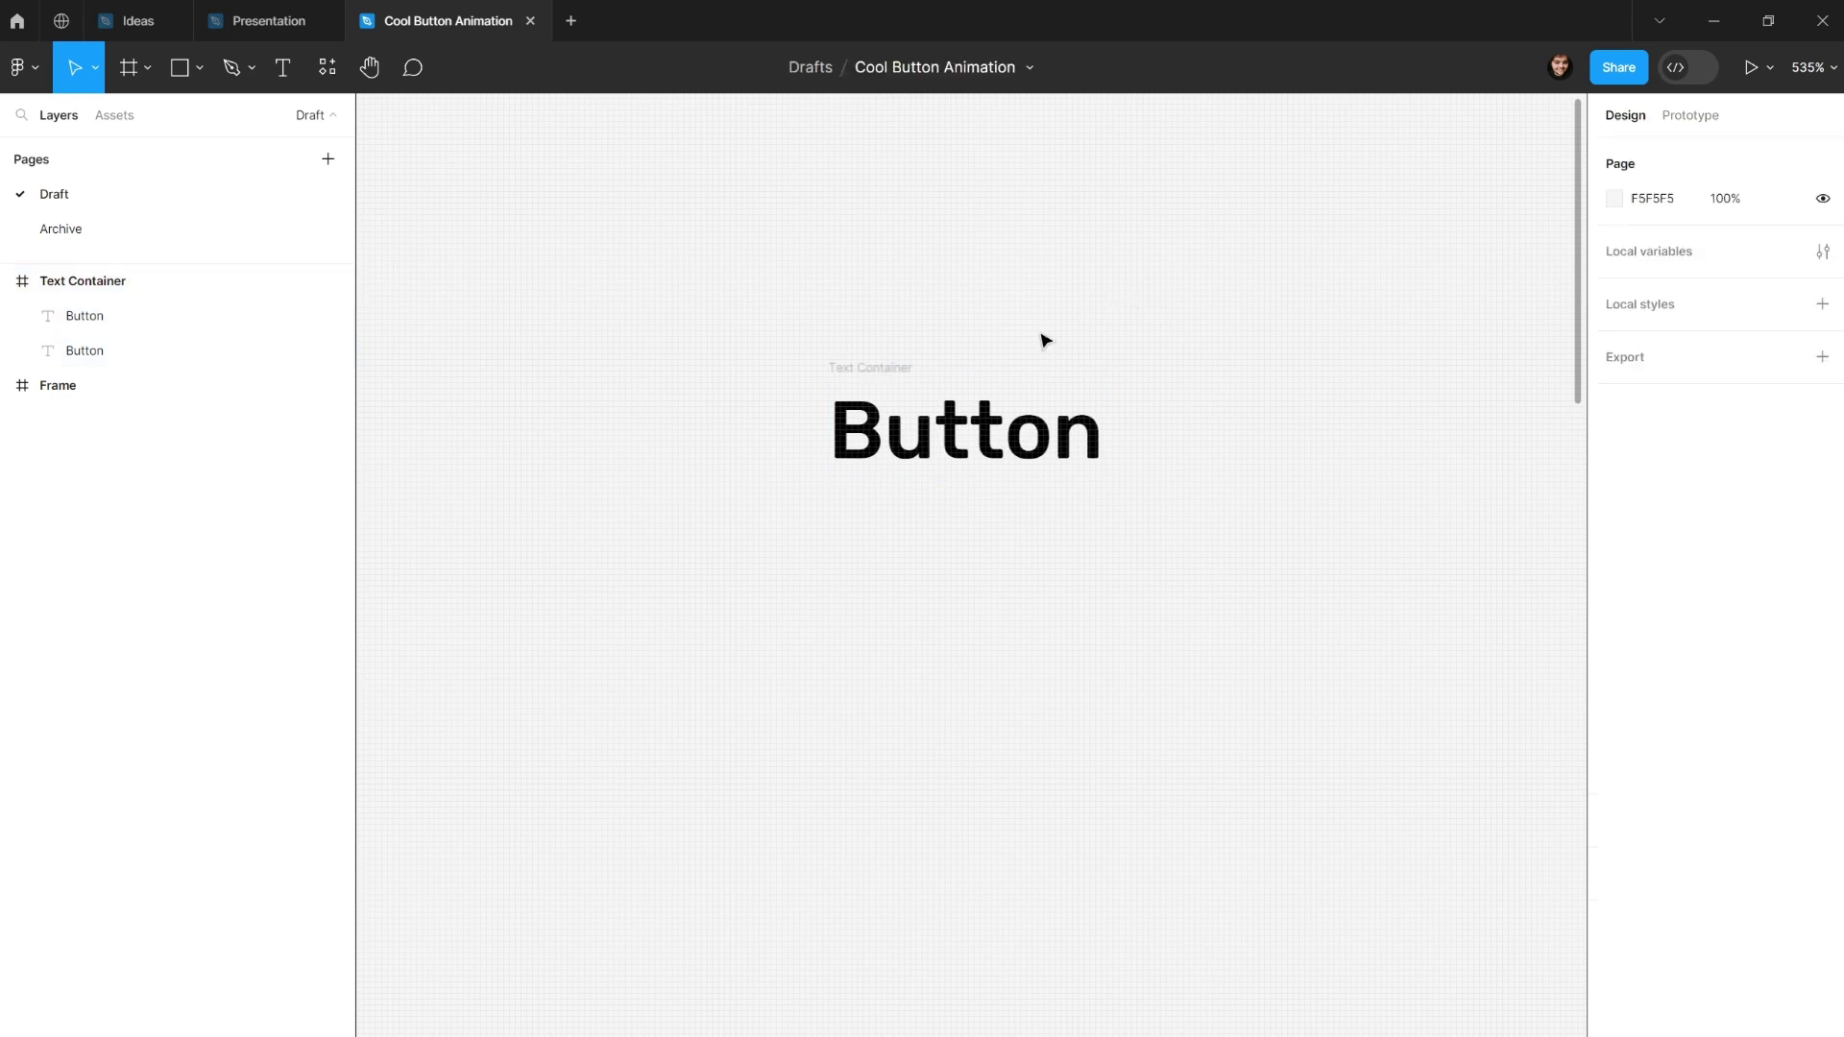
left_click(891, 381)
left_click(905, 342)
scroll(893, 389, "down", 5)
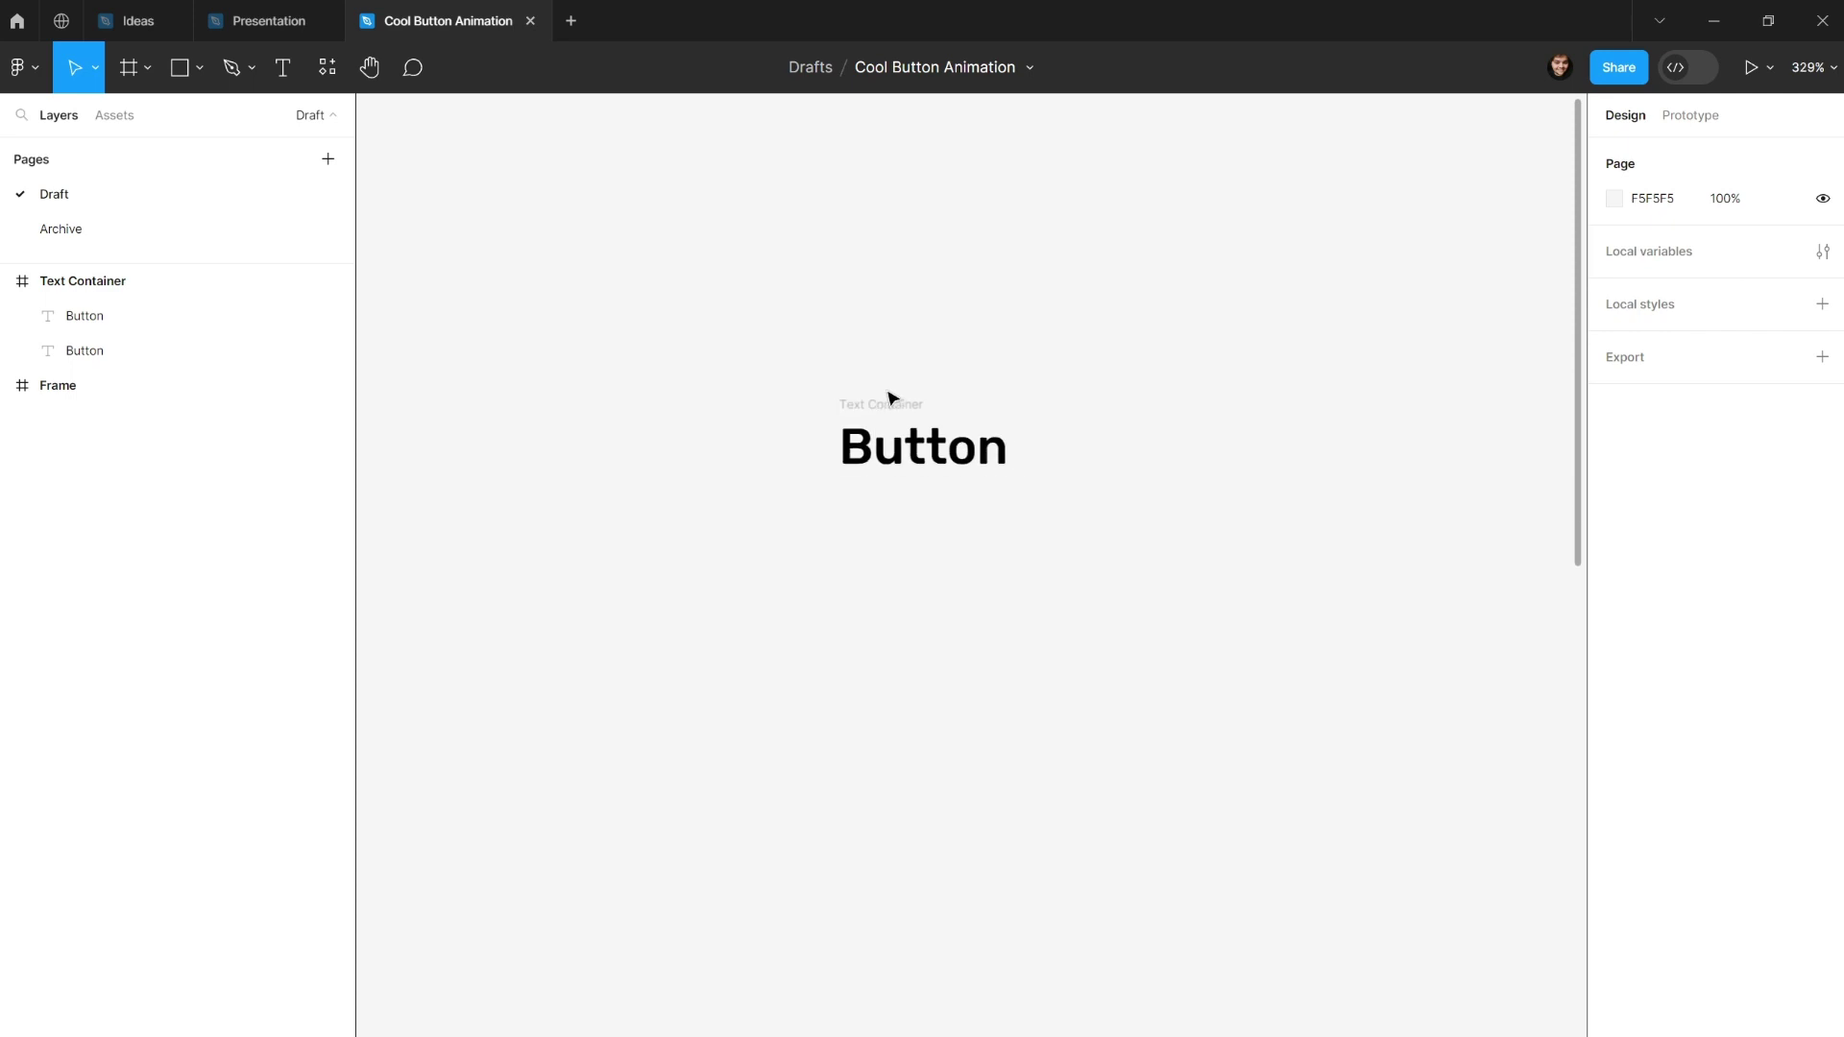
left_click(883, 430)
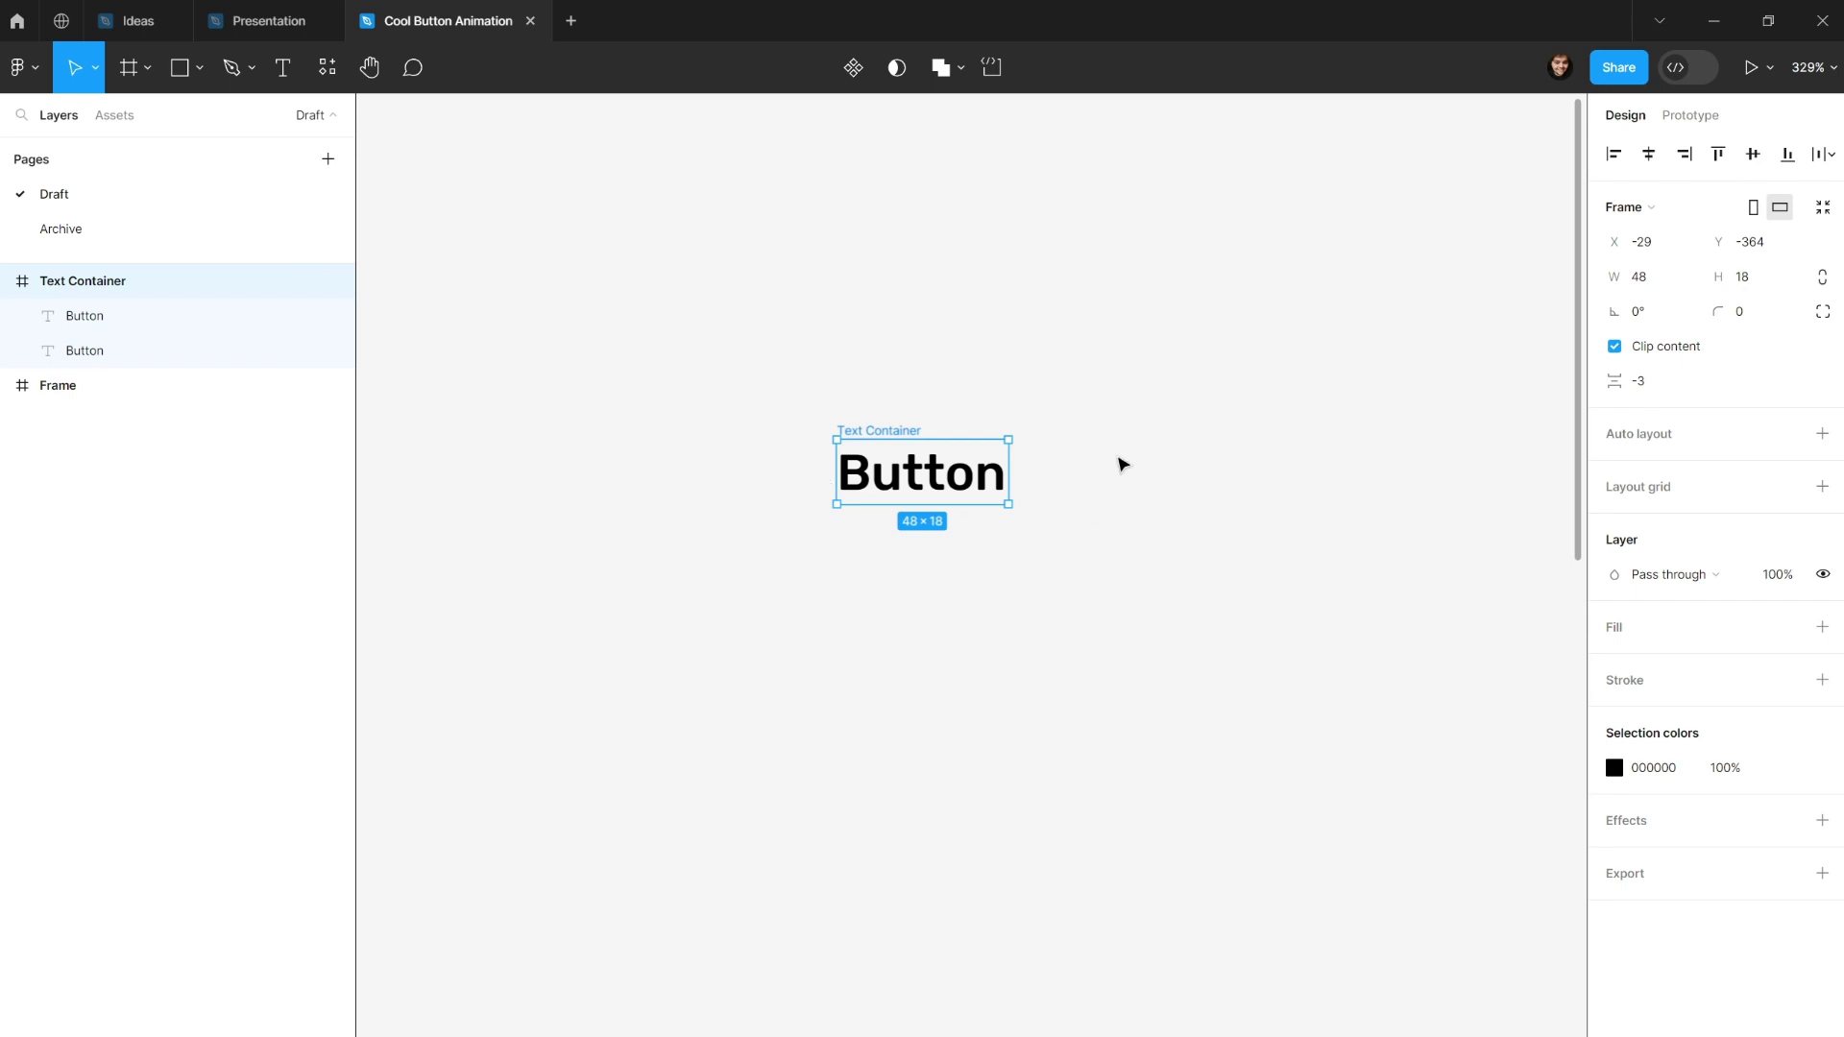
scroll(891, 384, "up", 3)
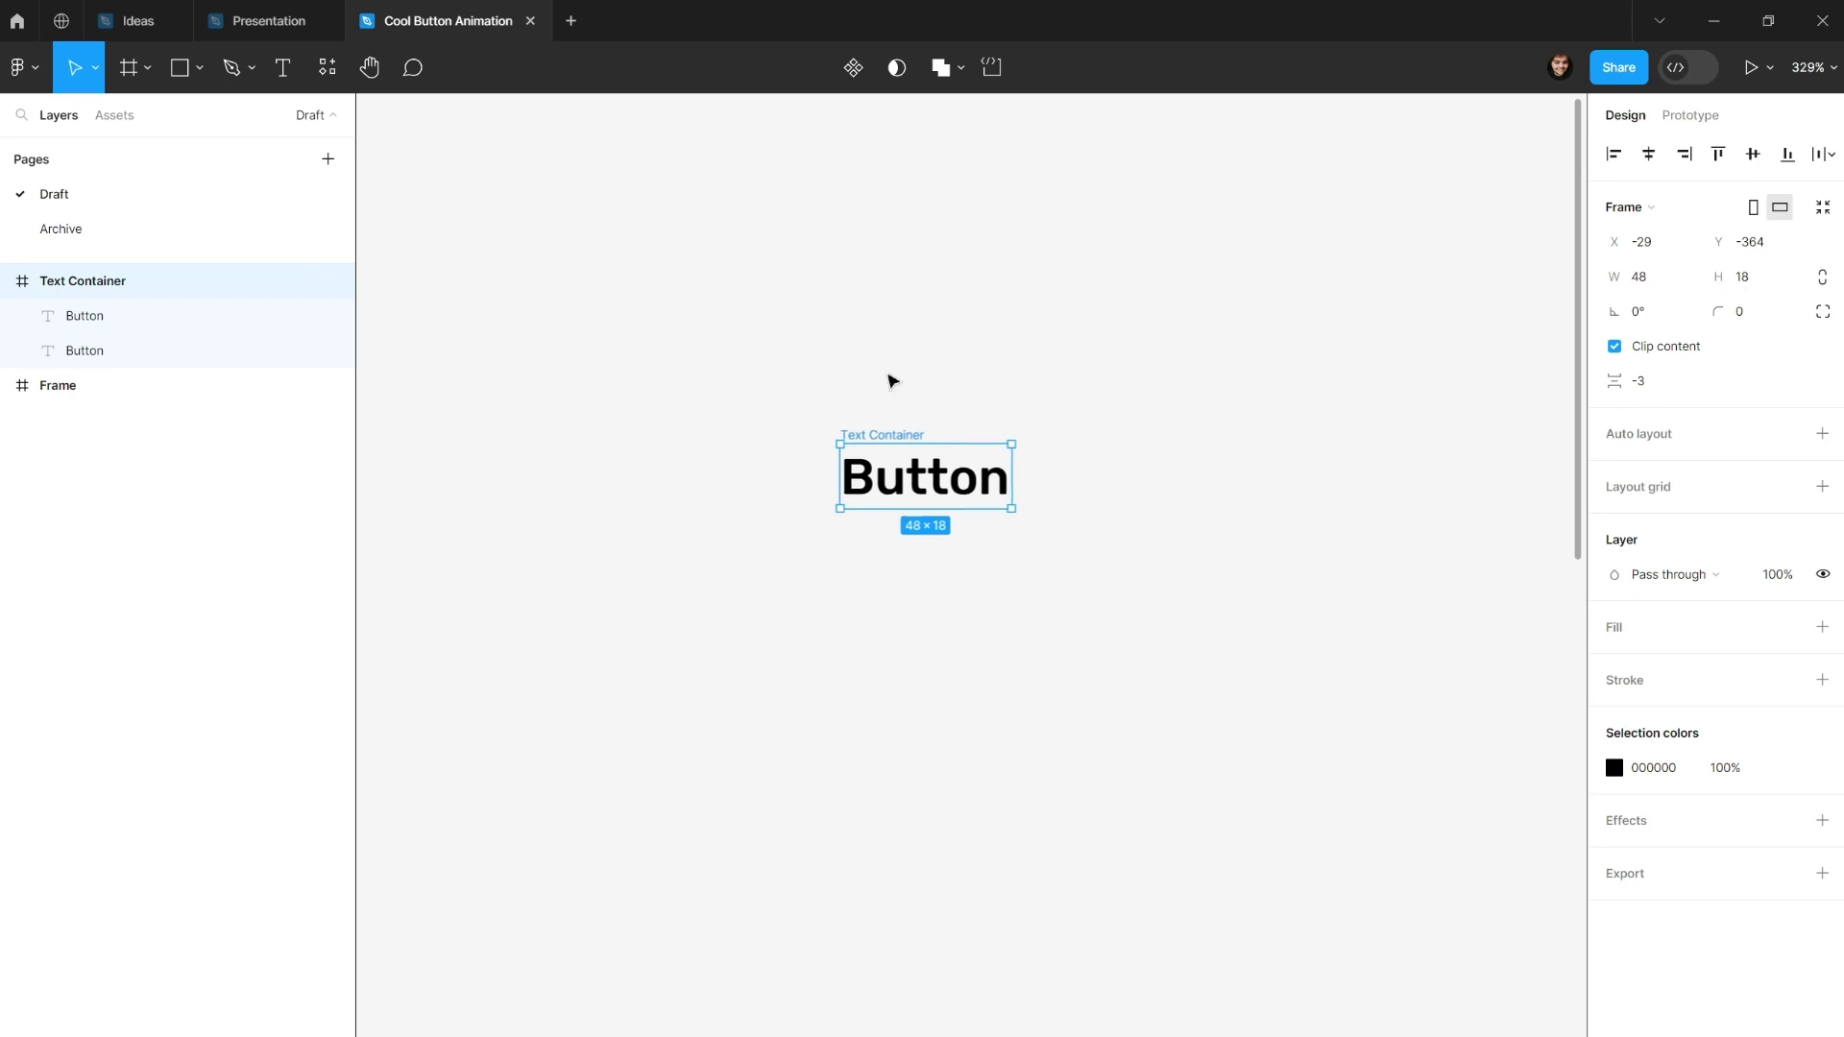
scroll(891, 403, "down", 3)
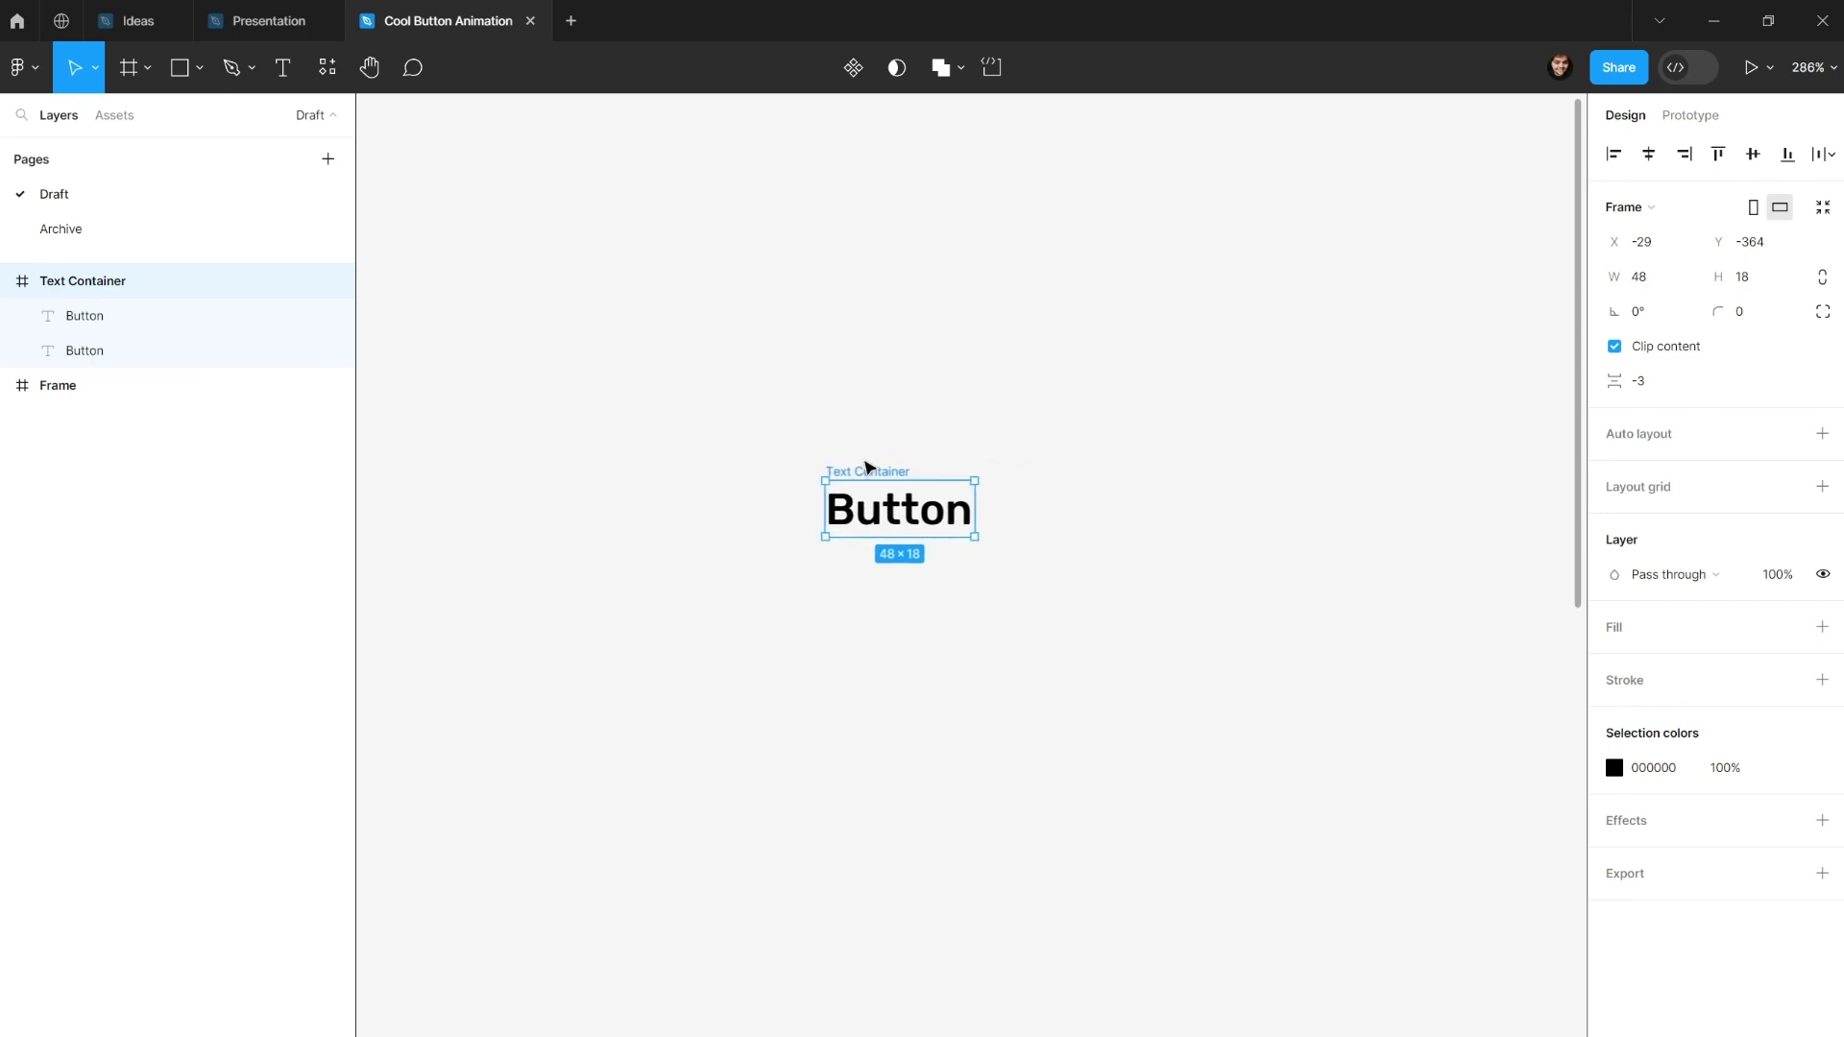
left_click_drag(868, 470, 826, 477)
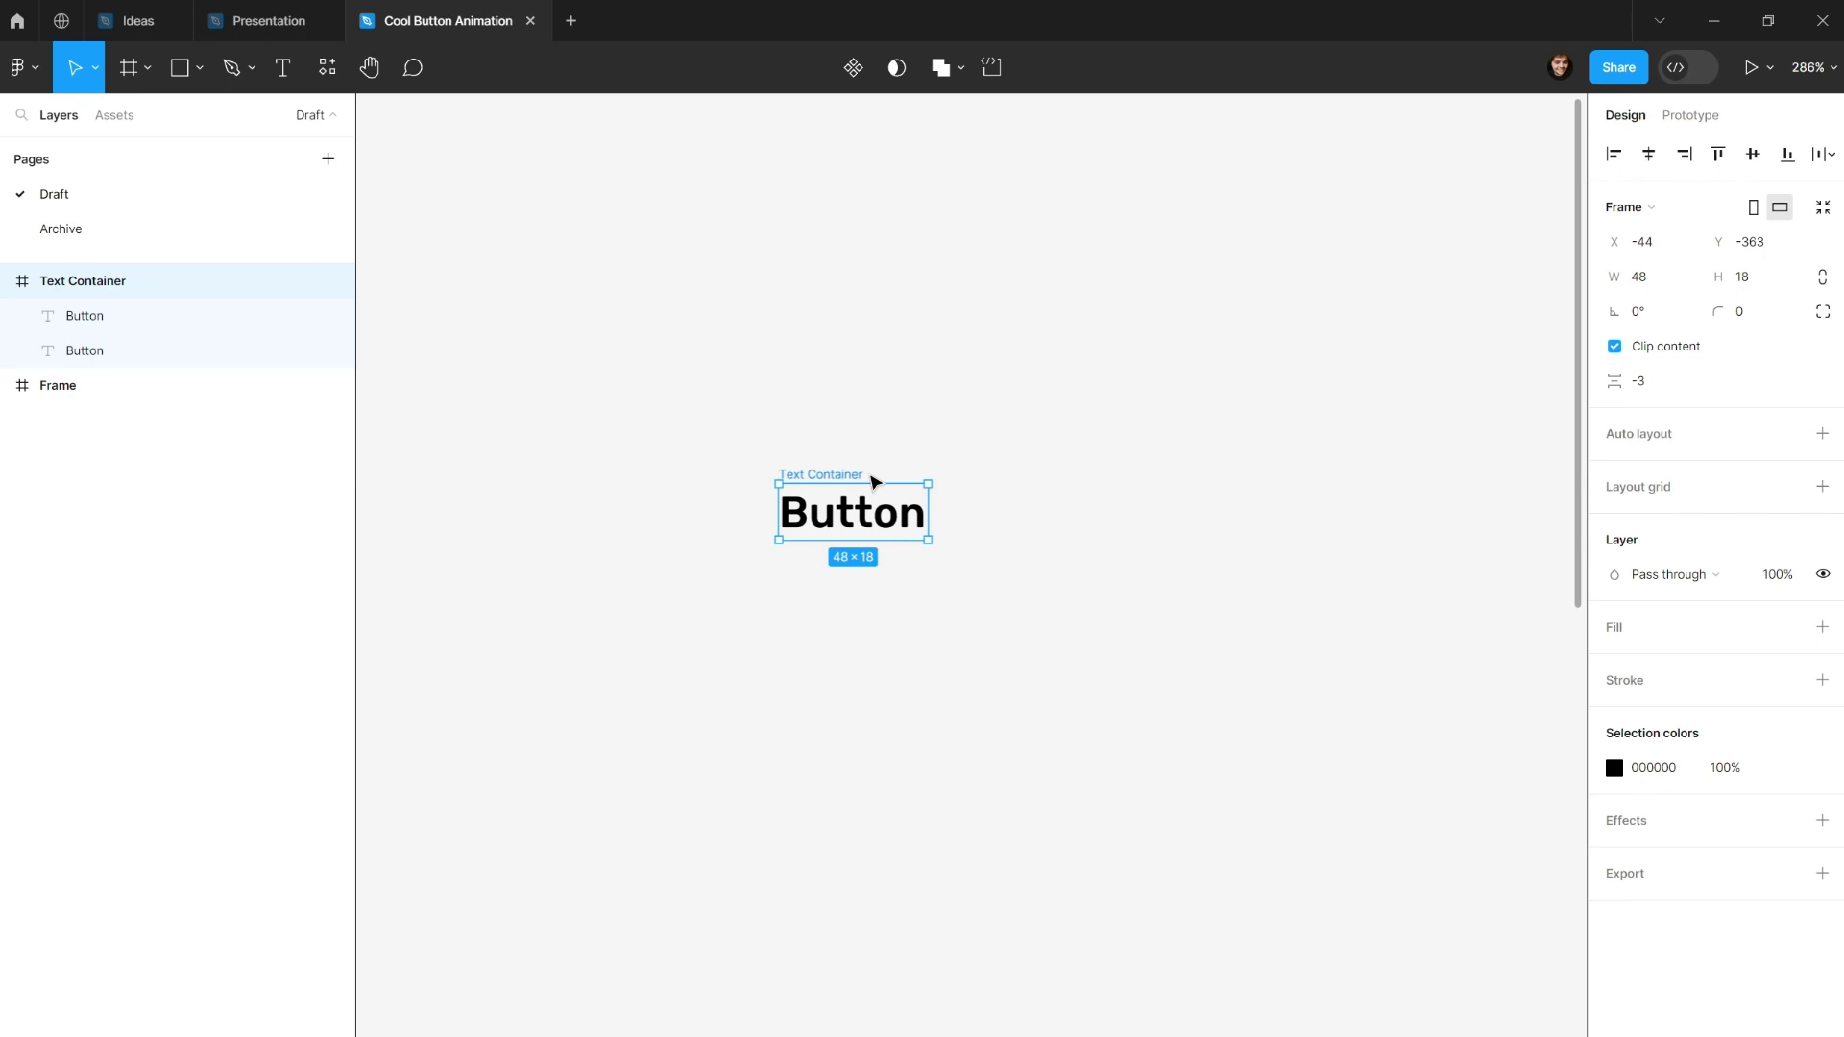
Undo to the plain frame, rename it 'Button', and add vertical auto layout.
key("ctrl+z")
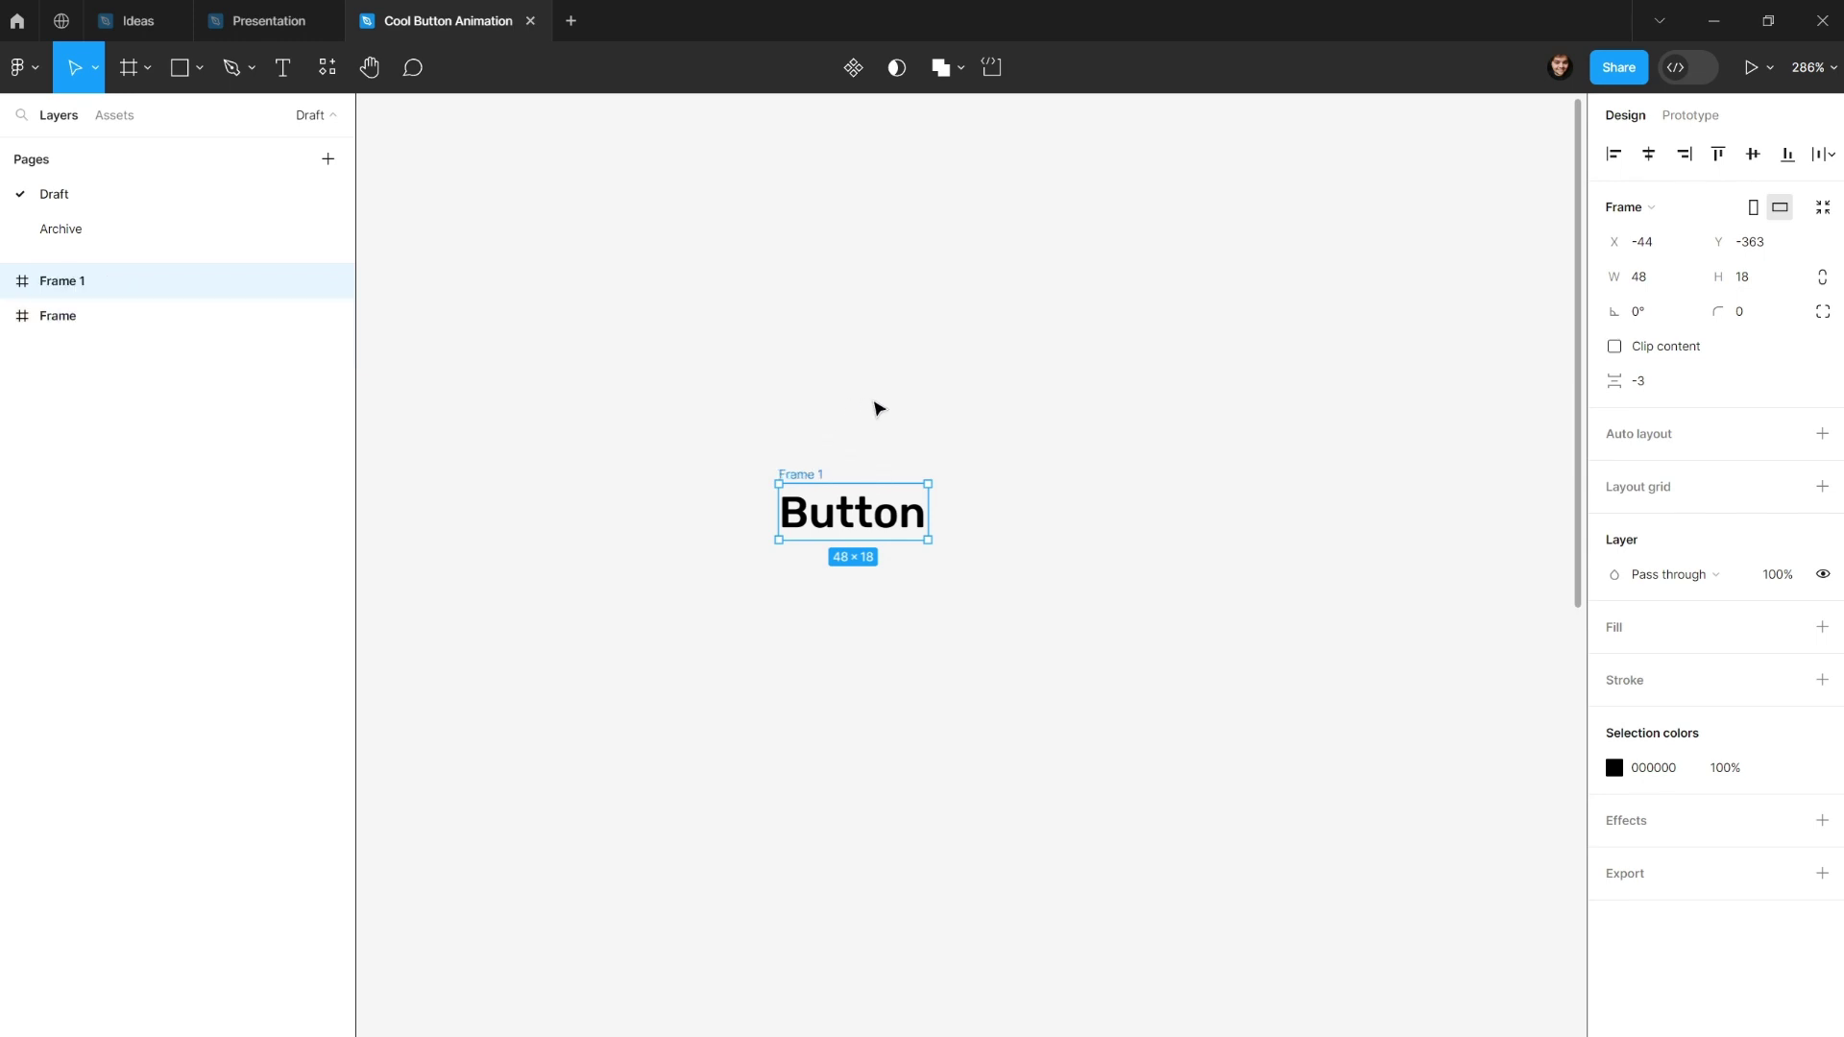
key("ctrl+r")
type("Button")
key("Return")
key("shift+a")
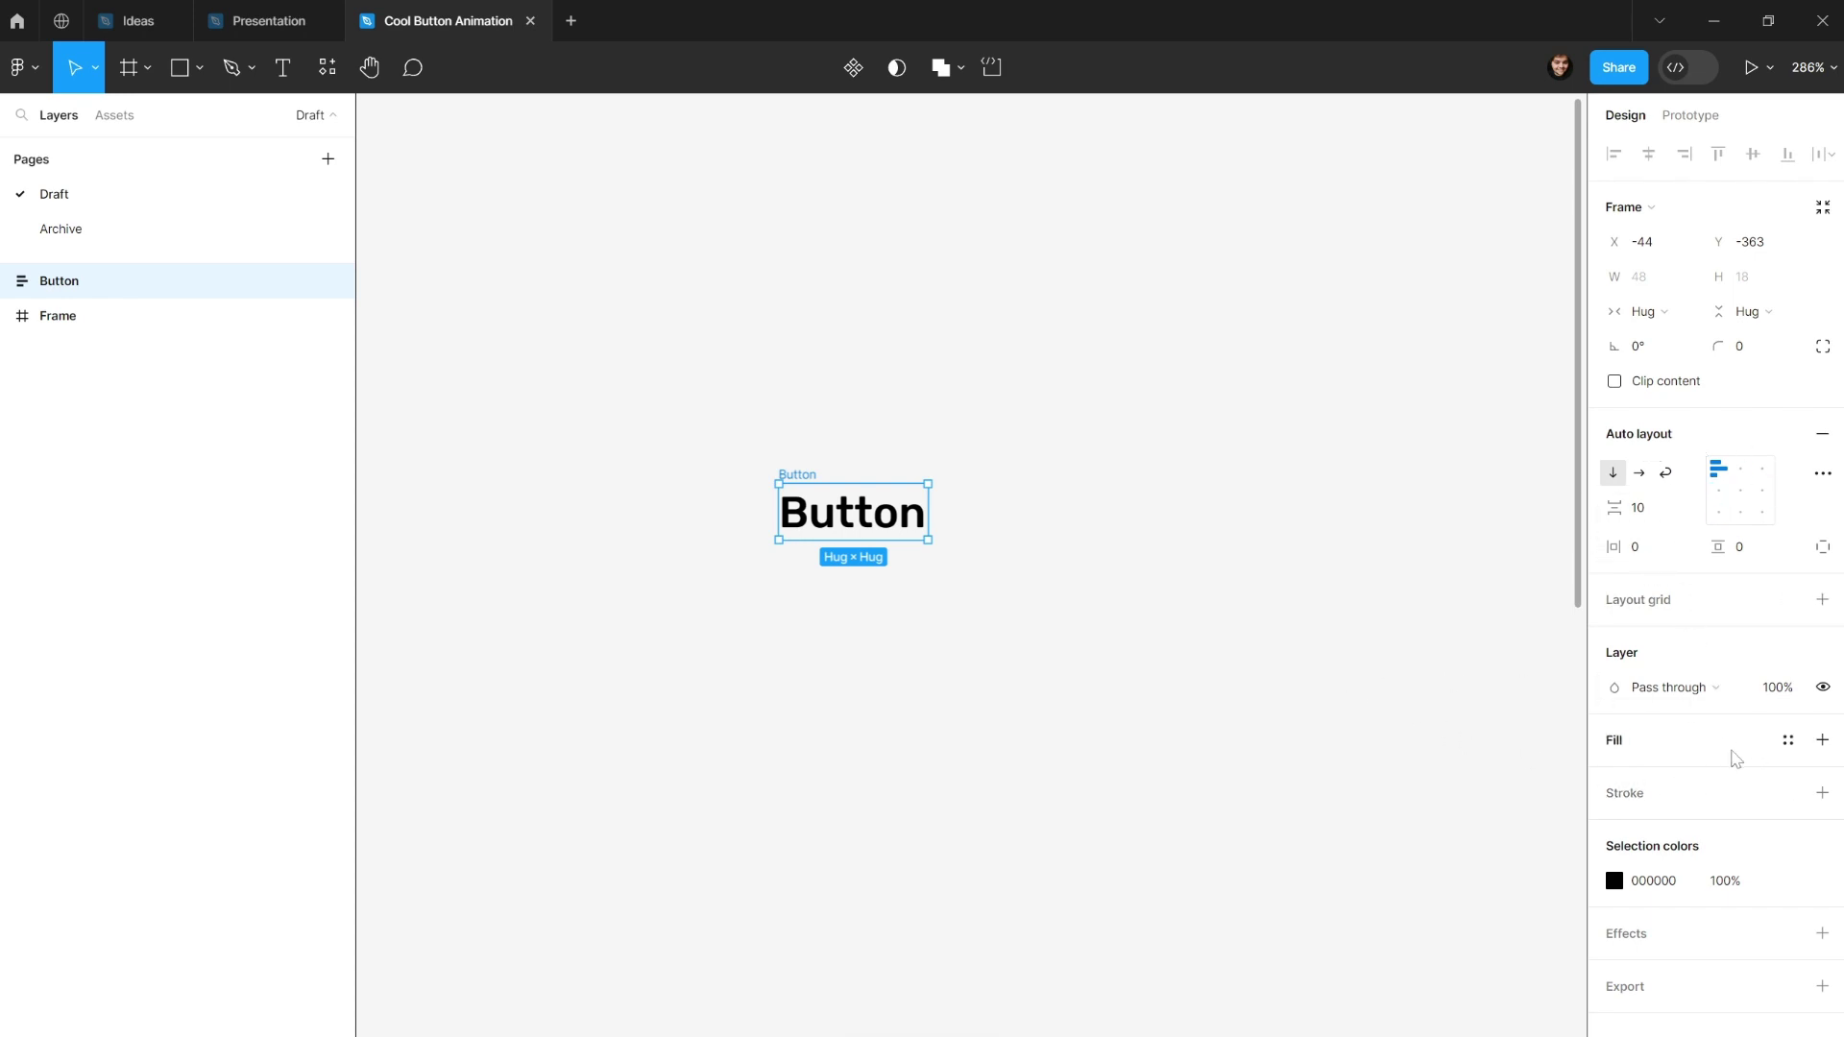
Add a blue 1B64F2 fill to the Button frame.
left_click(1730, 757)
left_click(1615, 778)
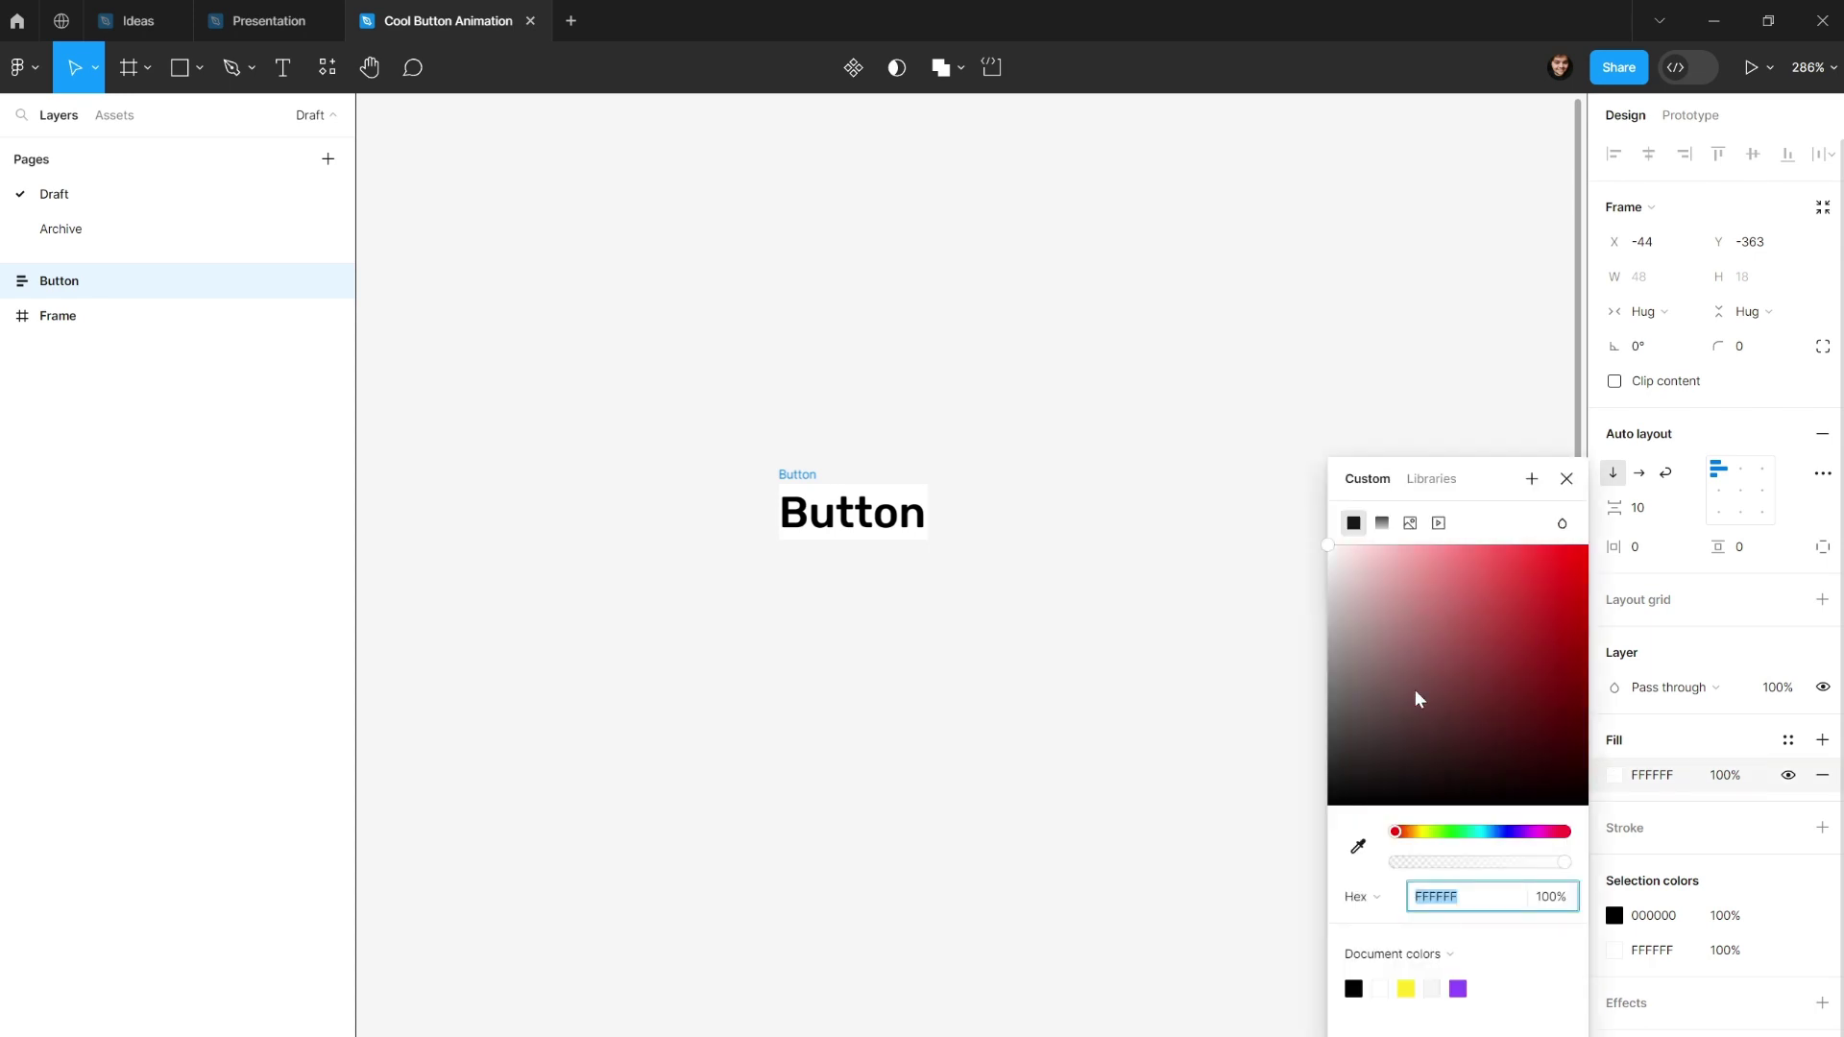
left_click(1502, 832)
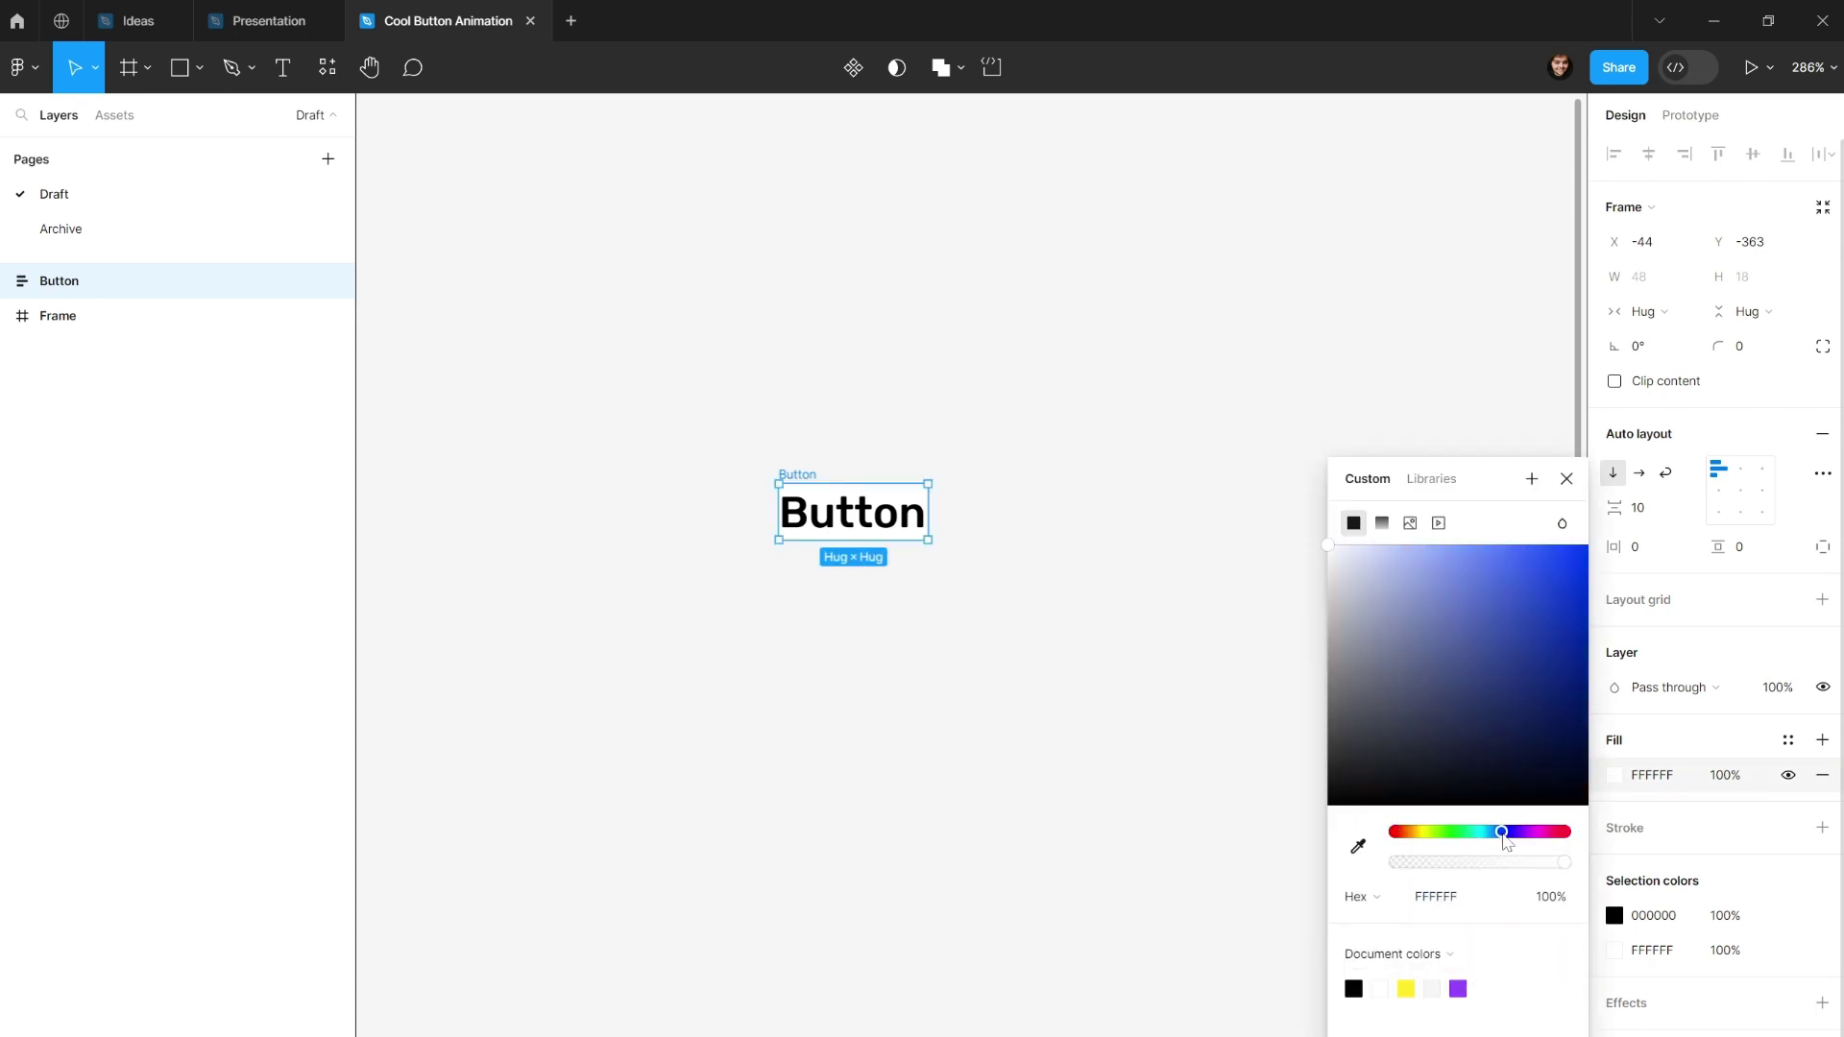
left_click_drag(1558, 621, 1540, 563)
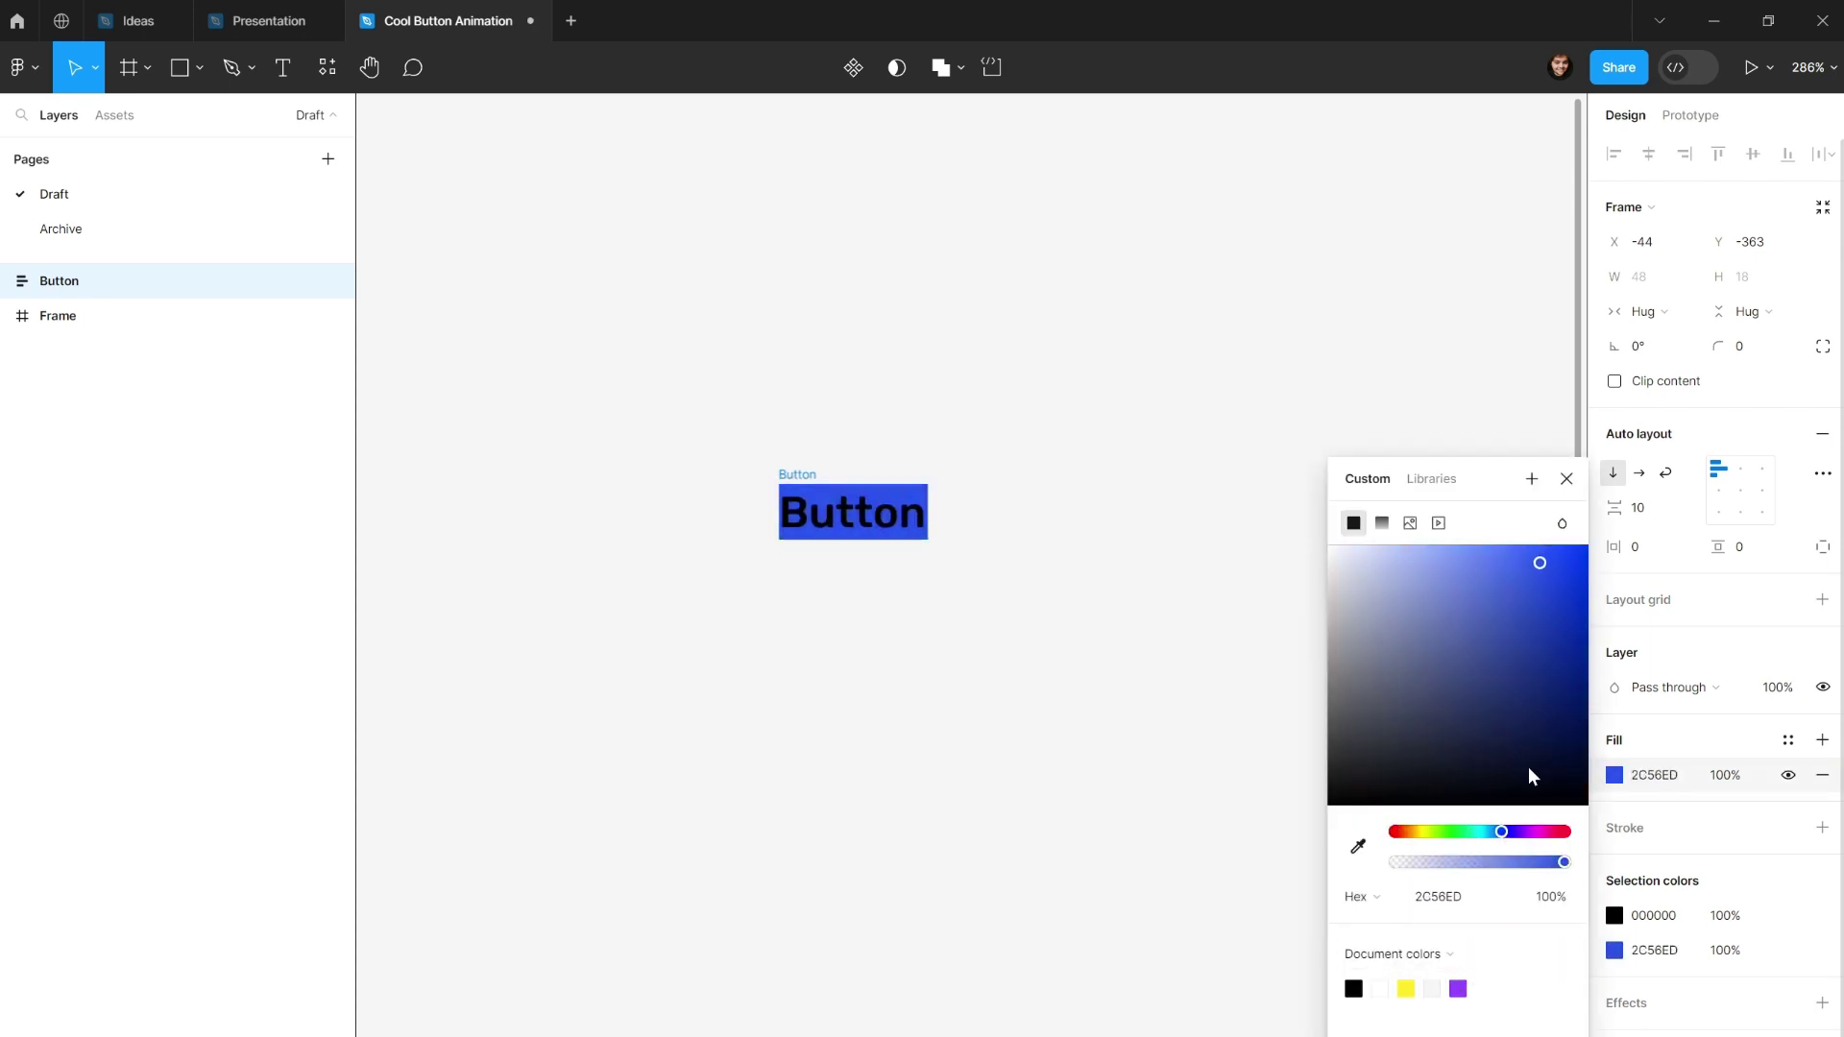
left_click(1498, 833)
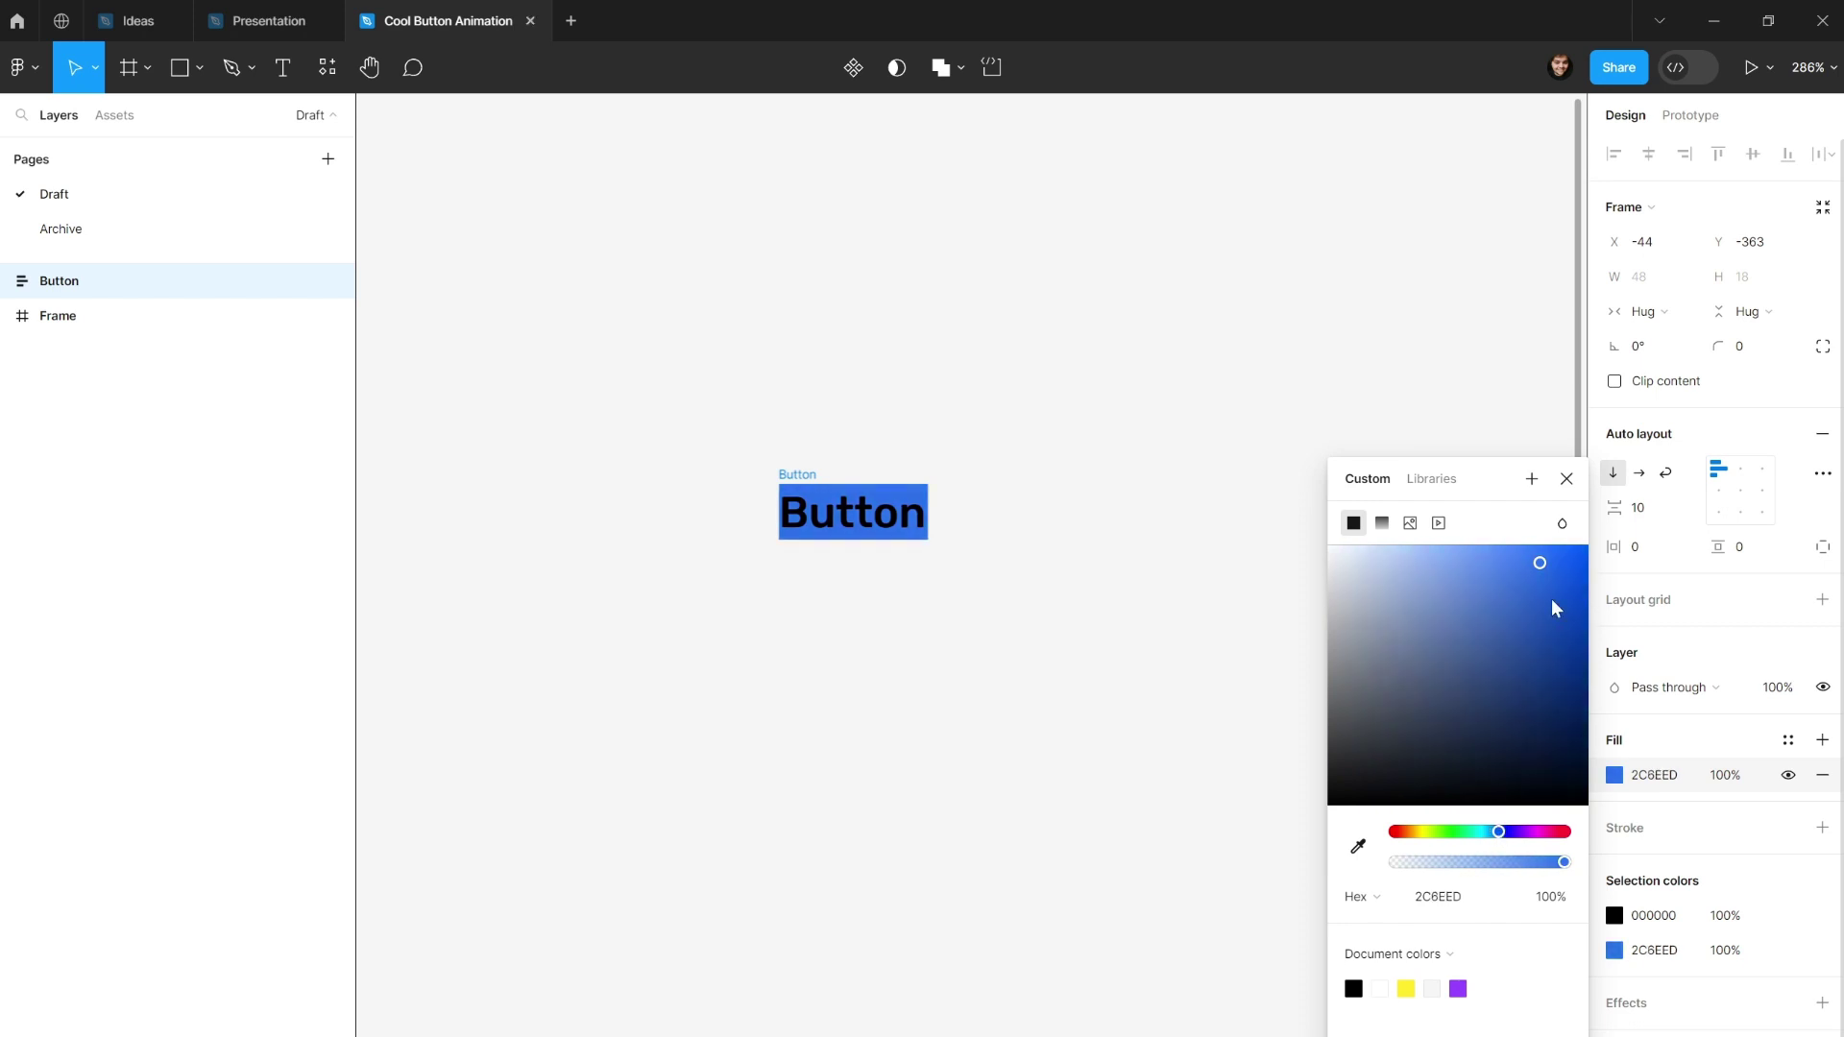
left_click(1558, 558)
left_click(1566, 478)
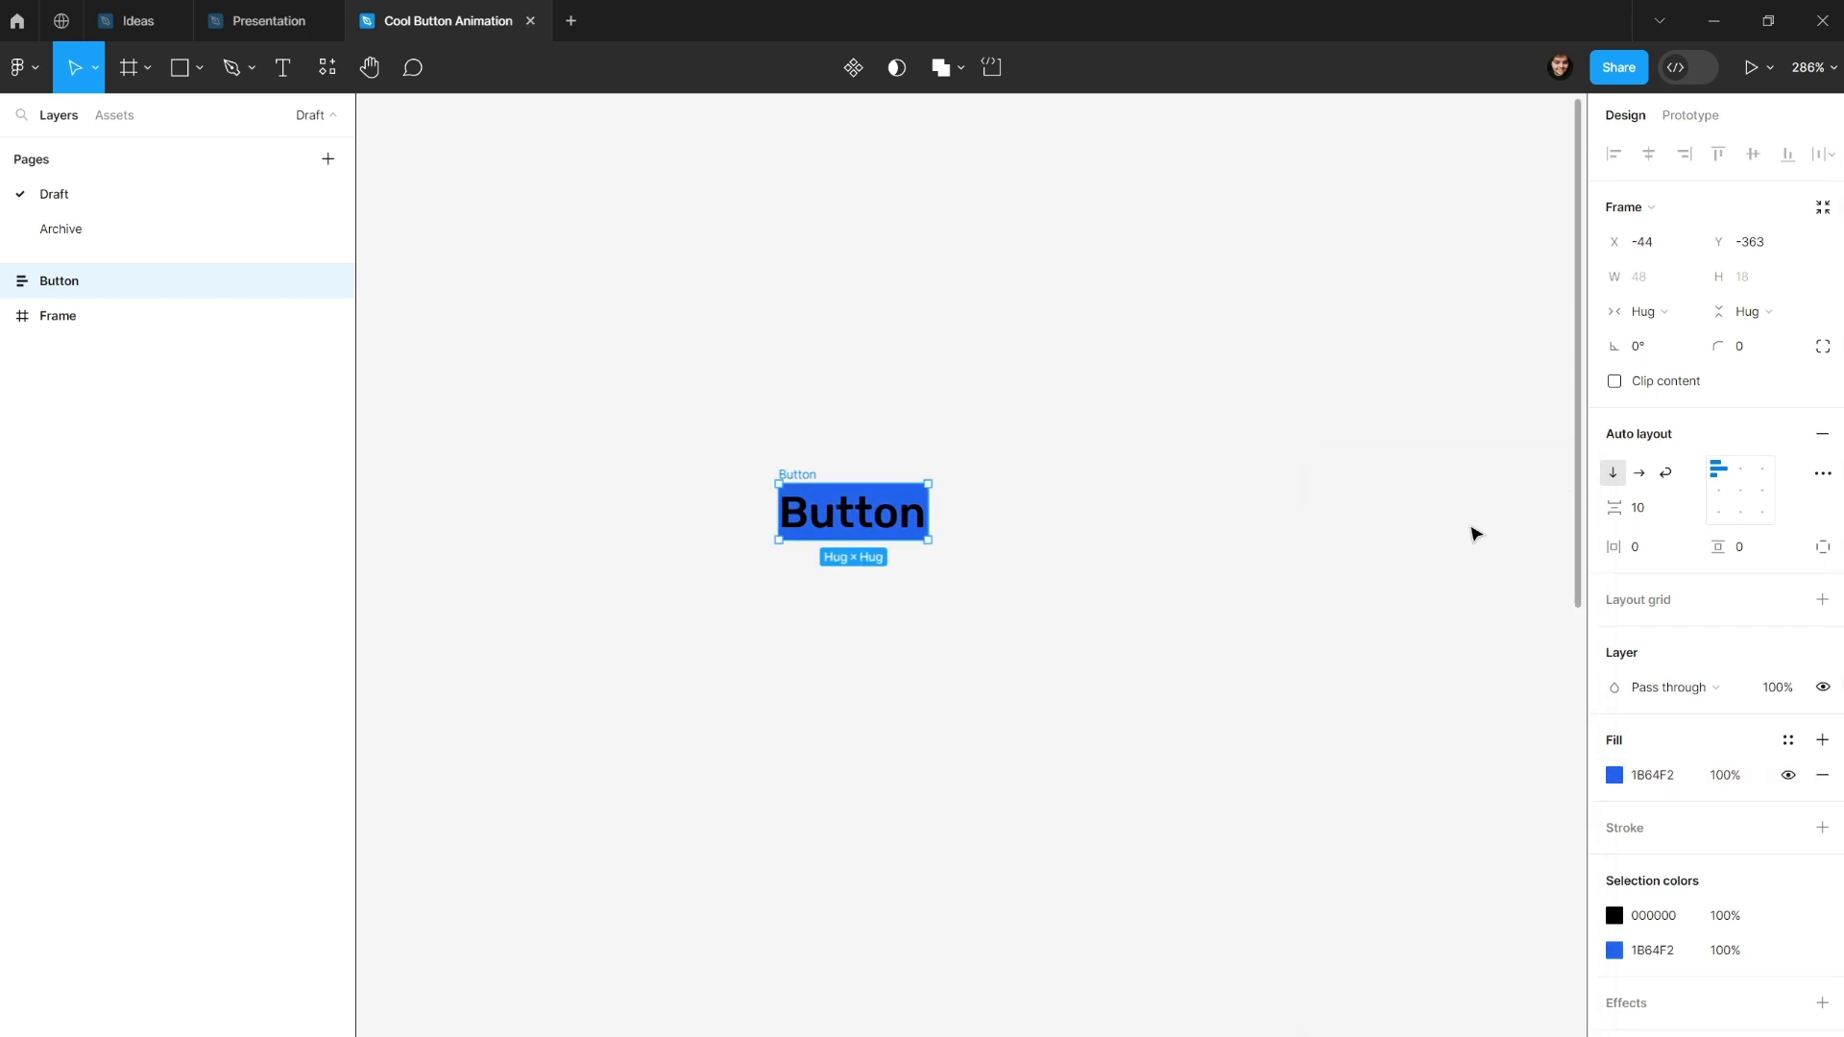
left_click(1663, 920)
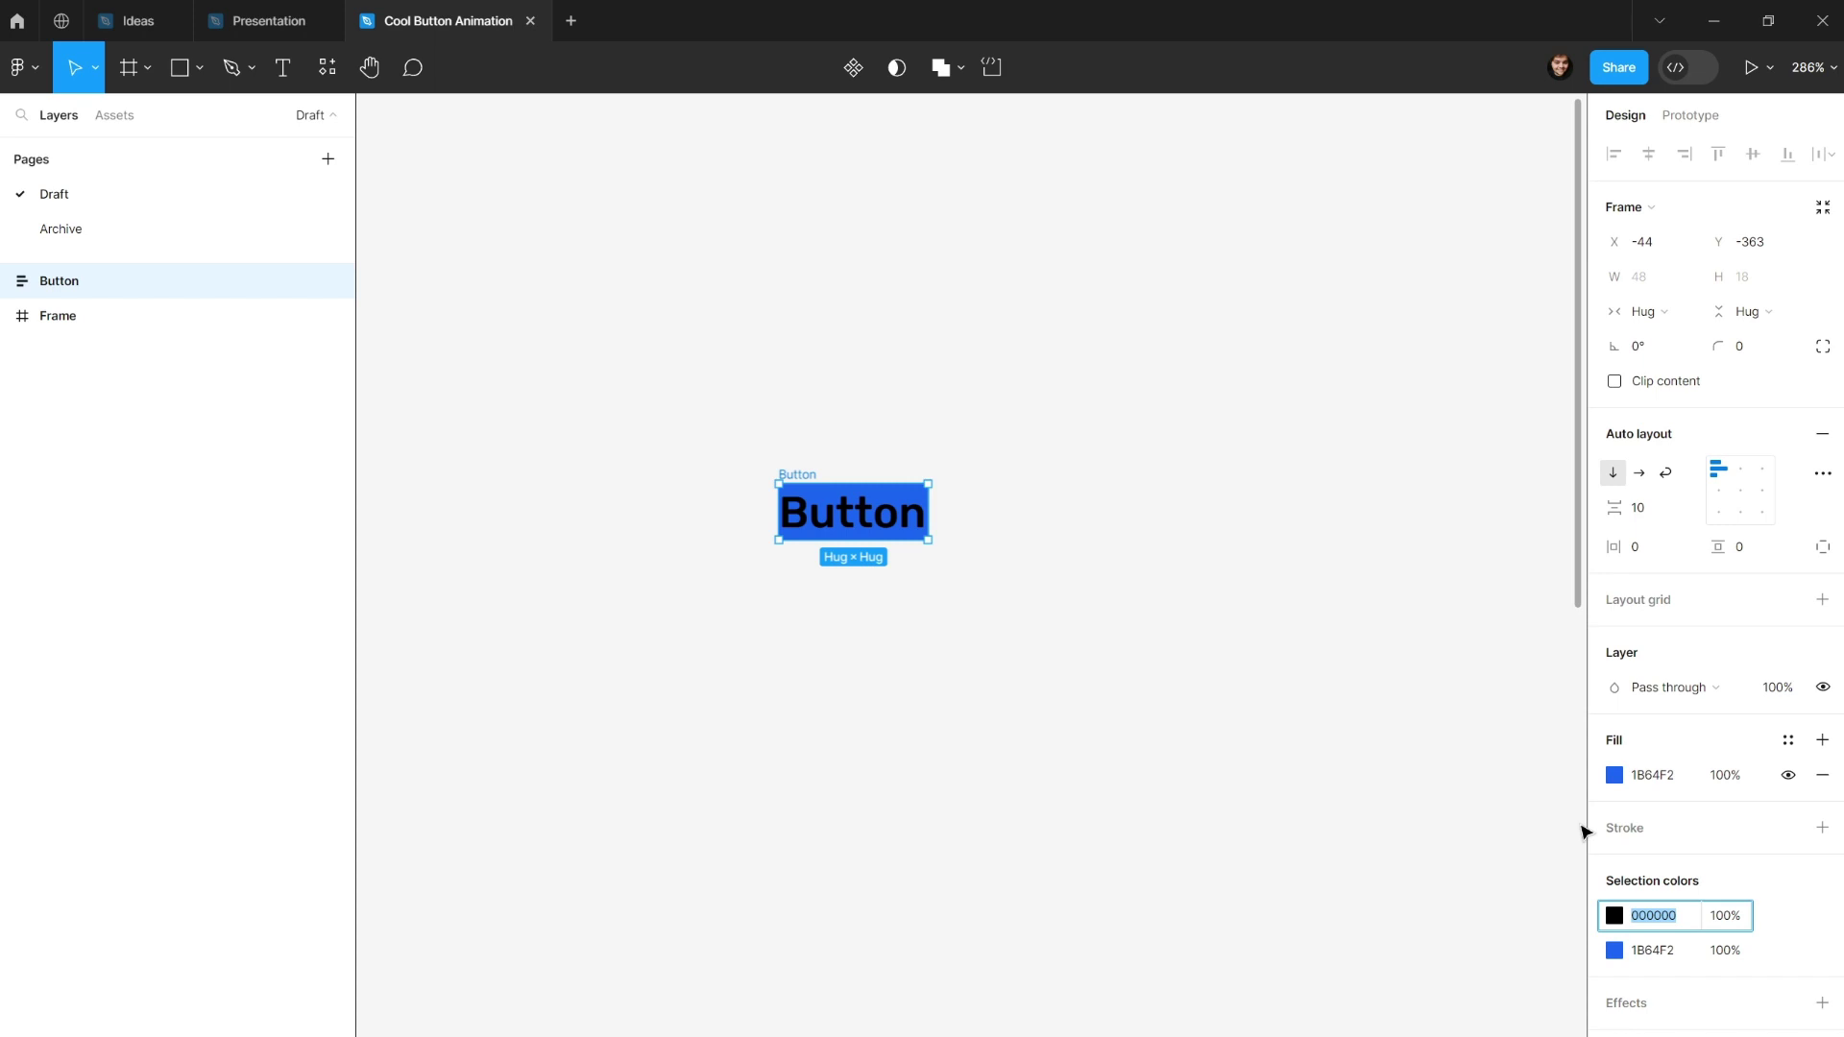
Make the label white (FFF) and set padding to 28 horizontal, 14 vertical.
type("fff")
key("Return")
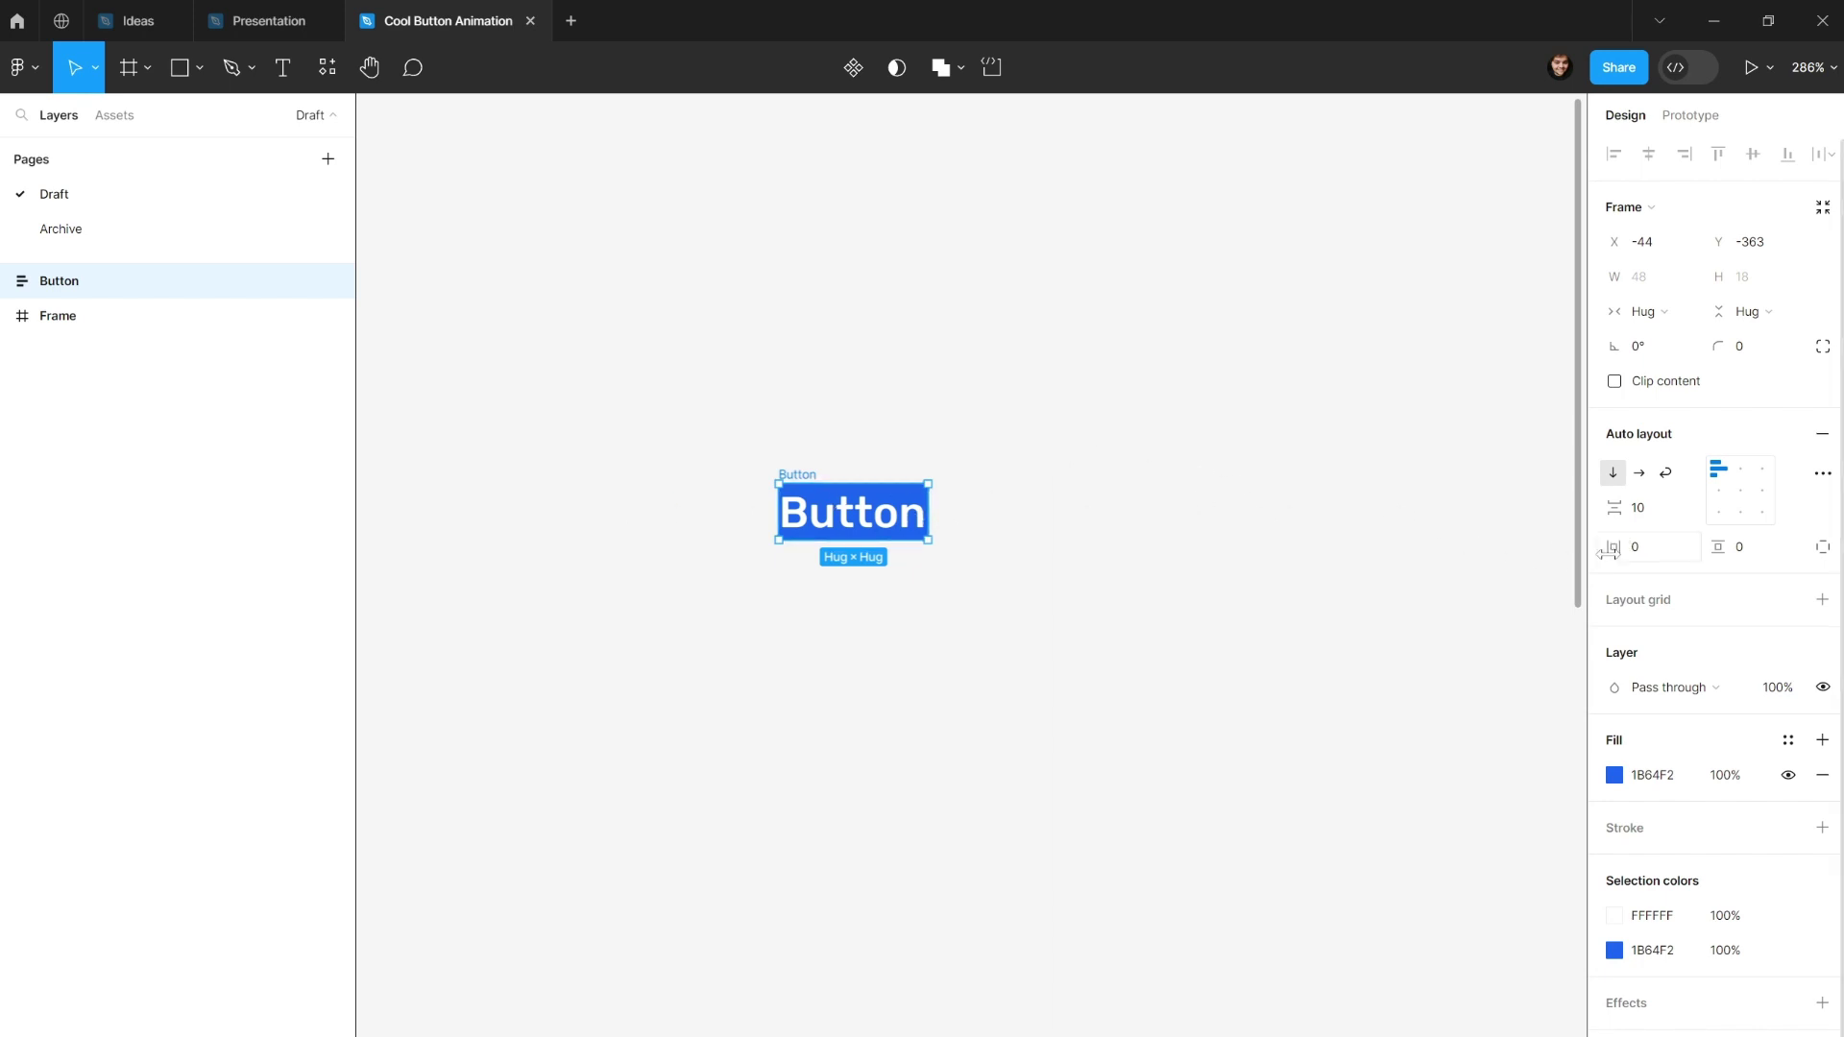
left_click(1644, 552)
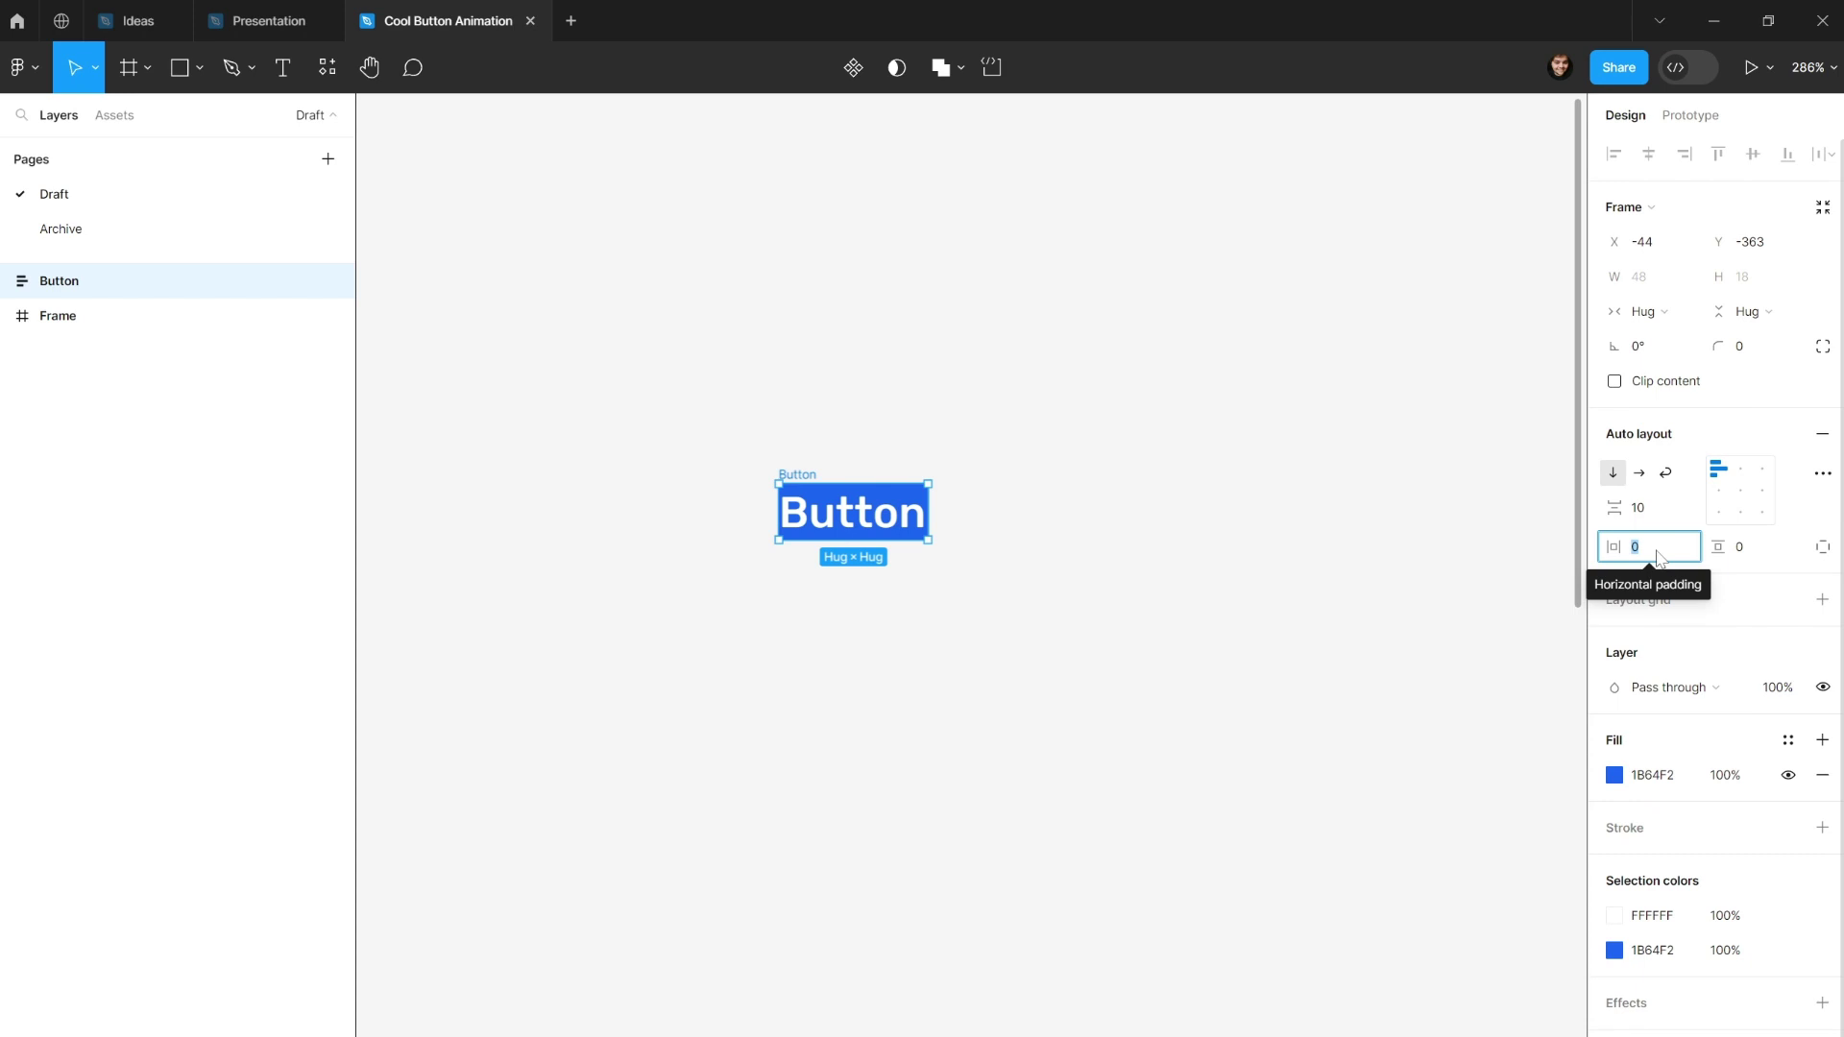
type("28")
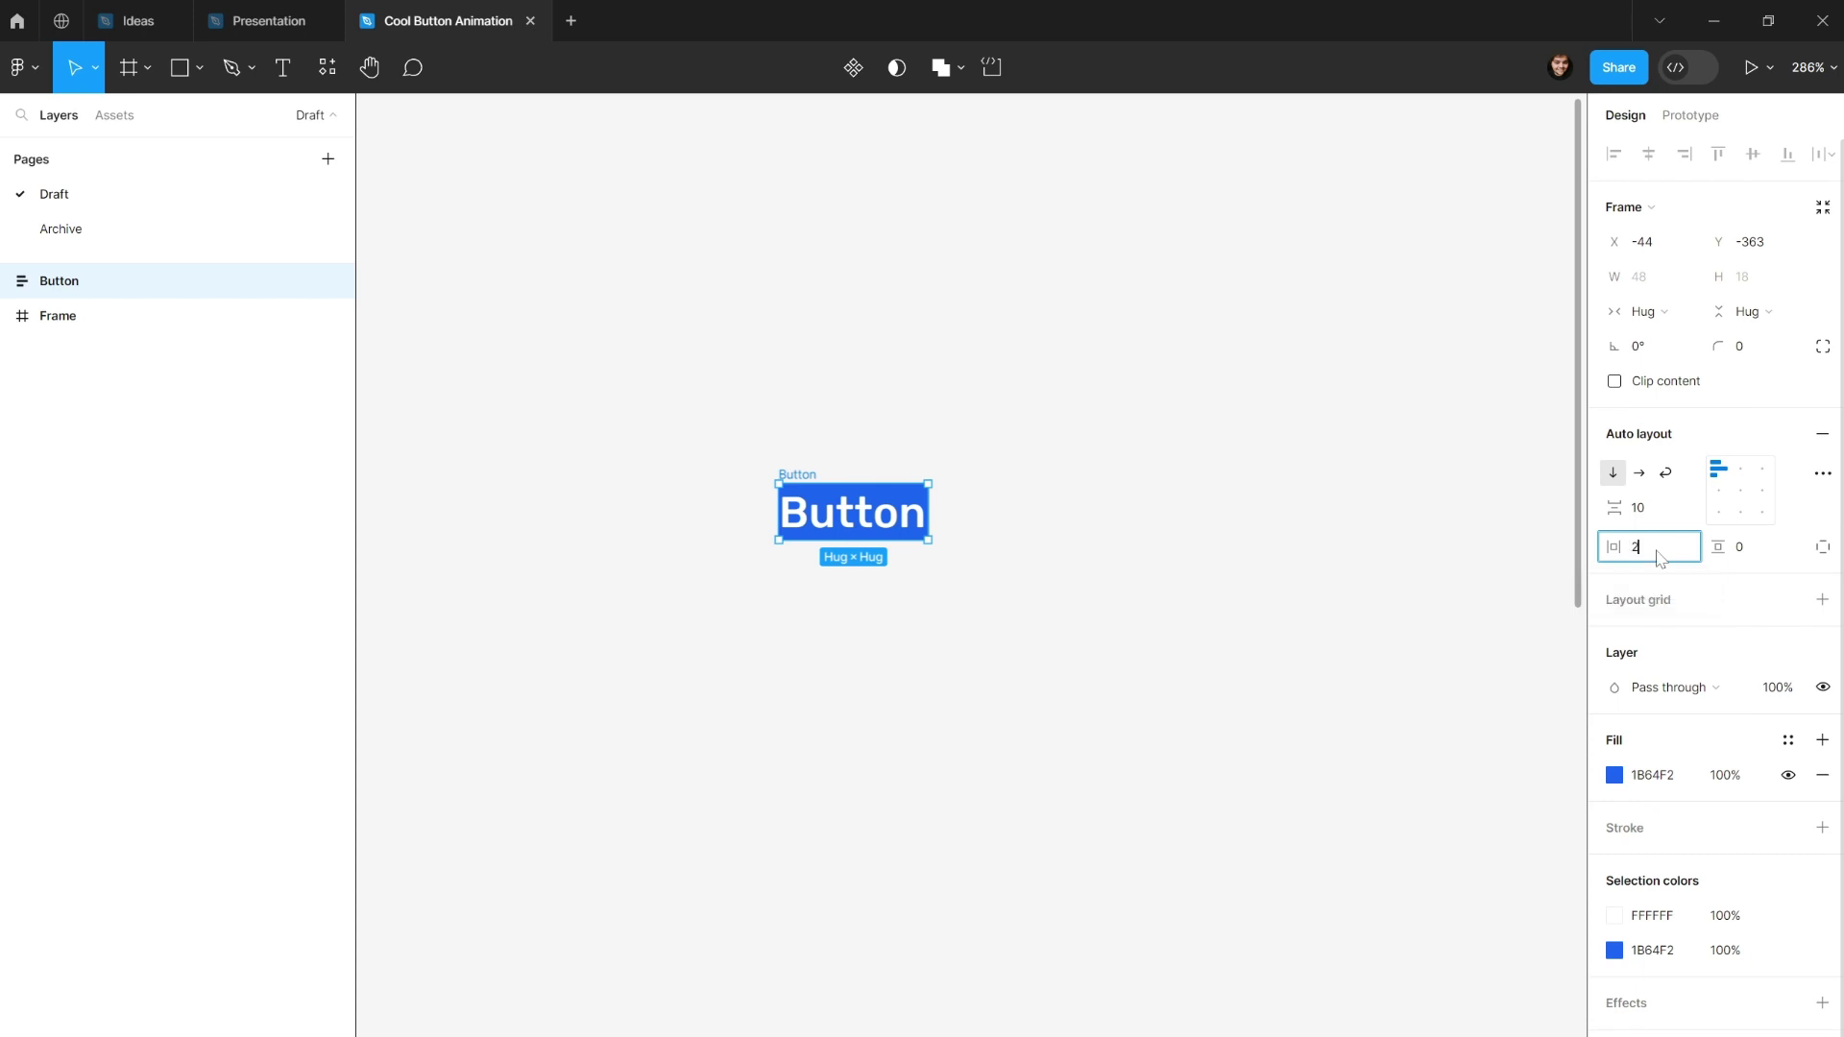
key("Return")
left_click(1717, 554)
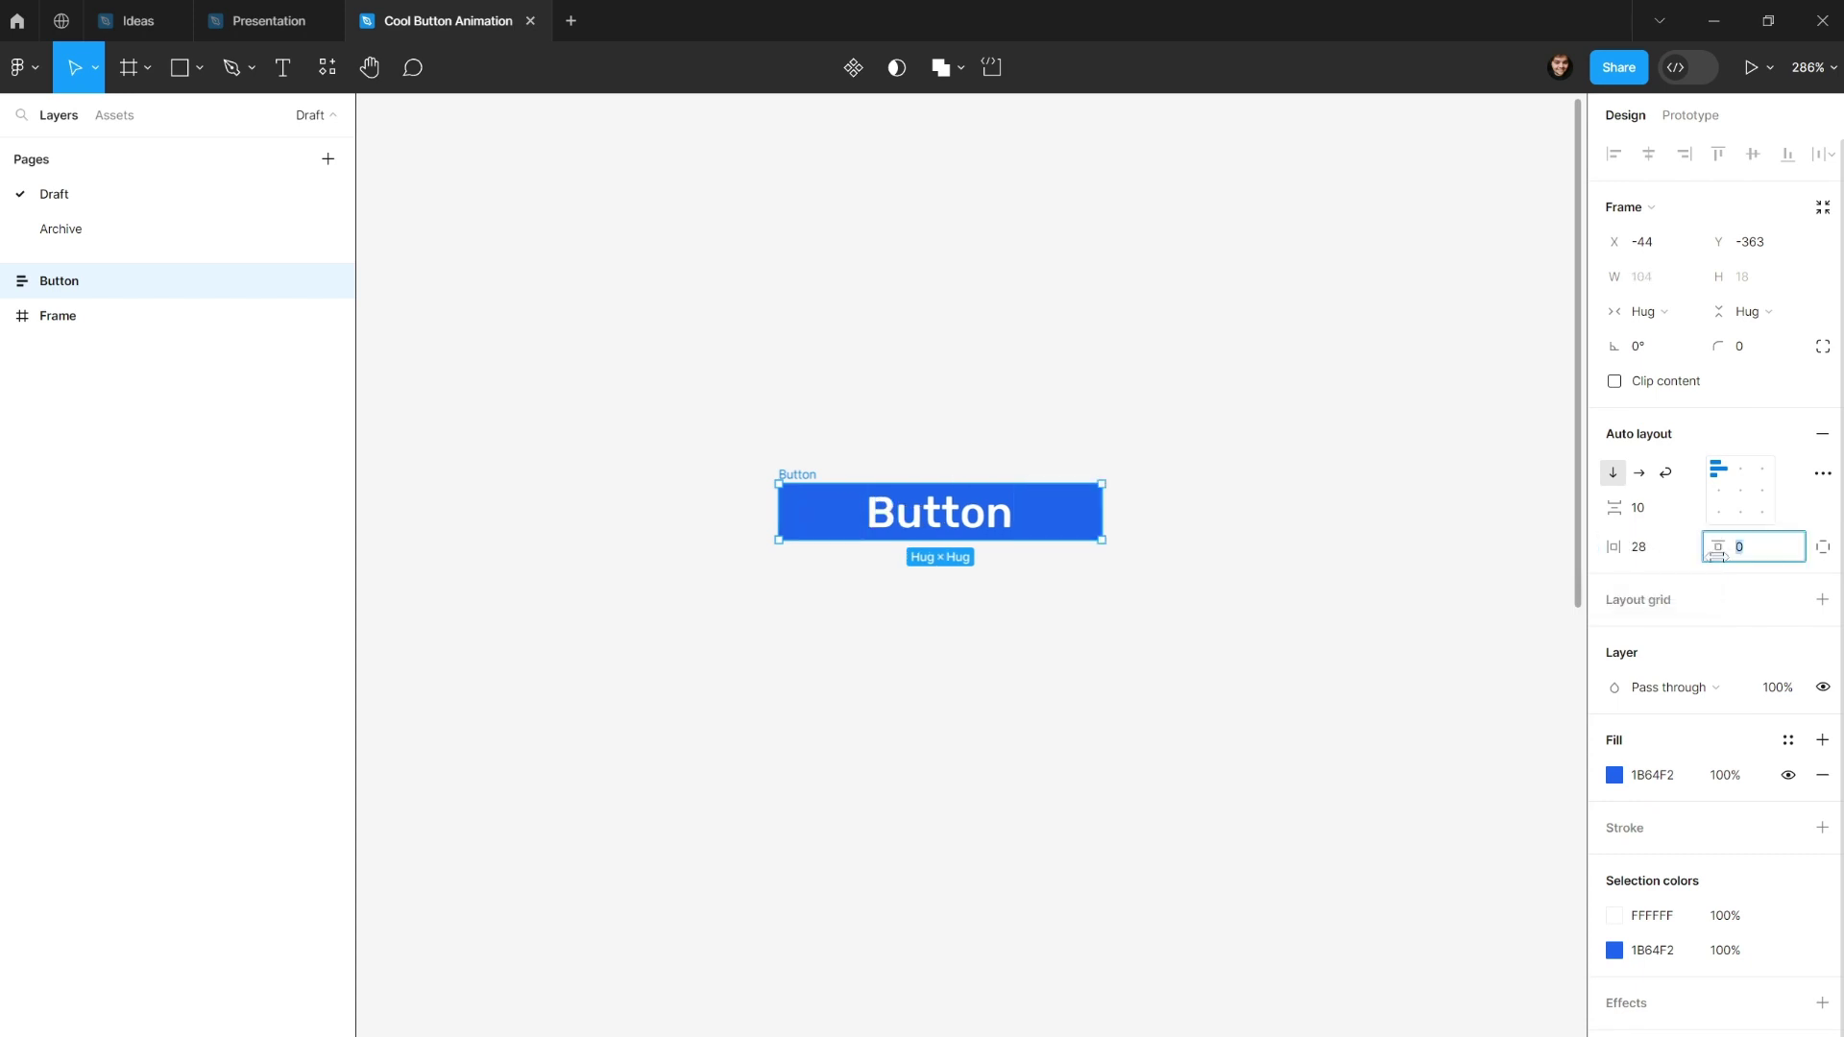
key("Return")
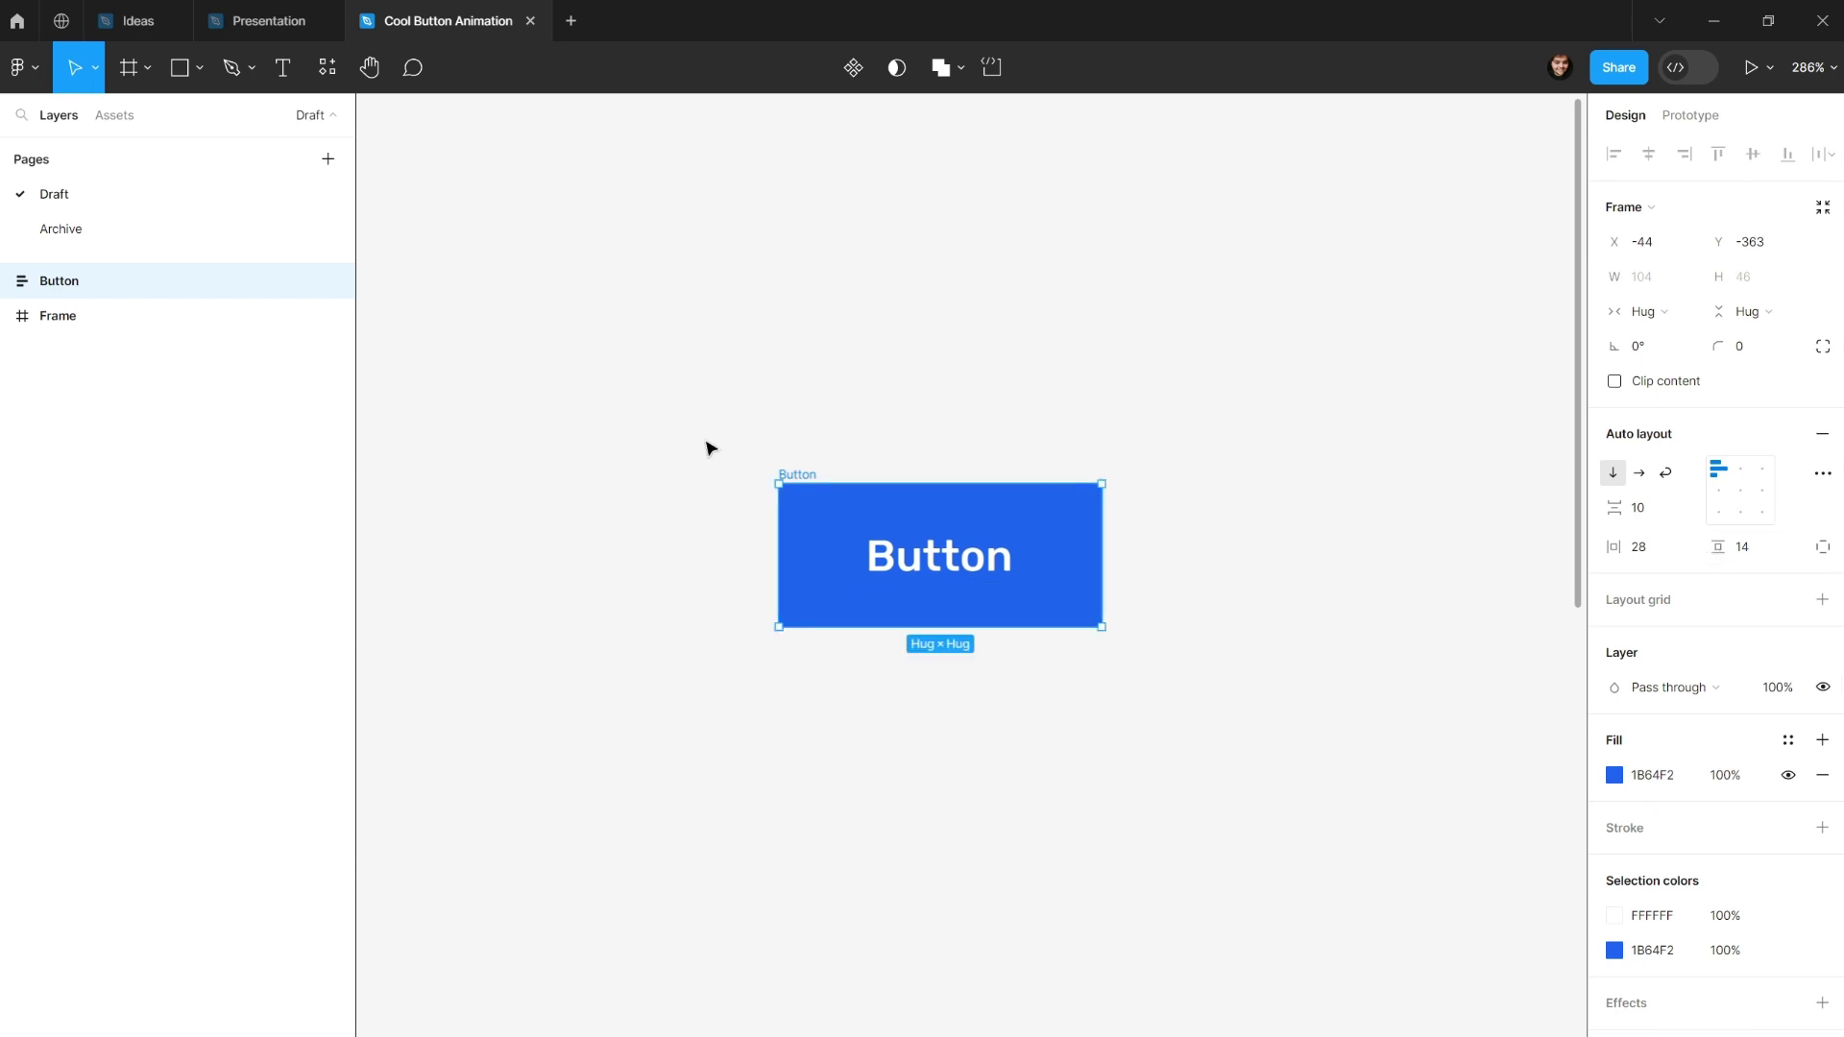
Move the button up-left and raise padding to 32 horizontal, 16 vertical.
left_click(884, 395)
left_click_drag(810, 478, 764, 441)
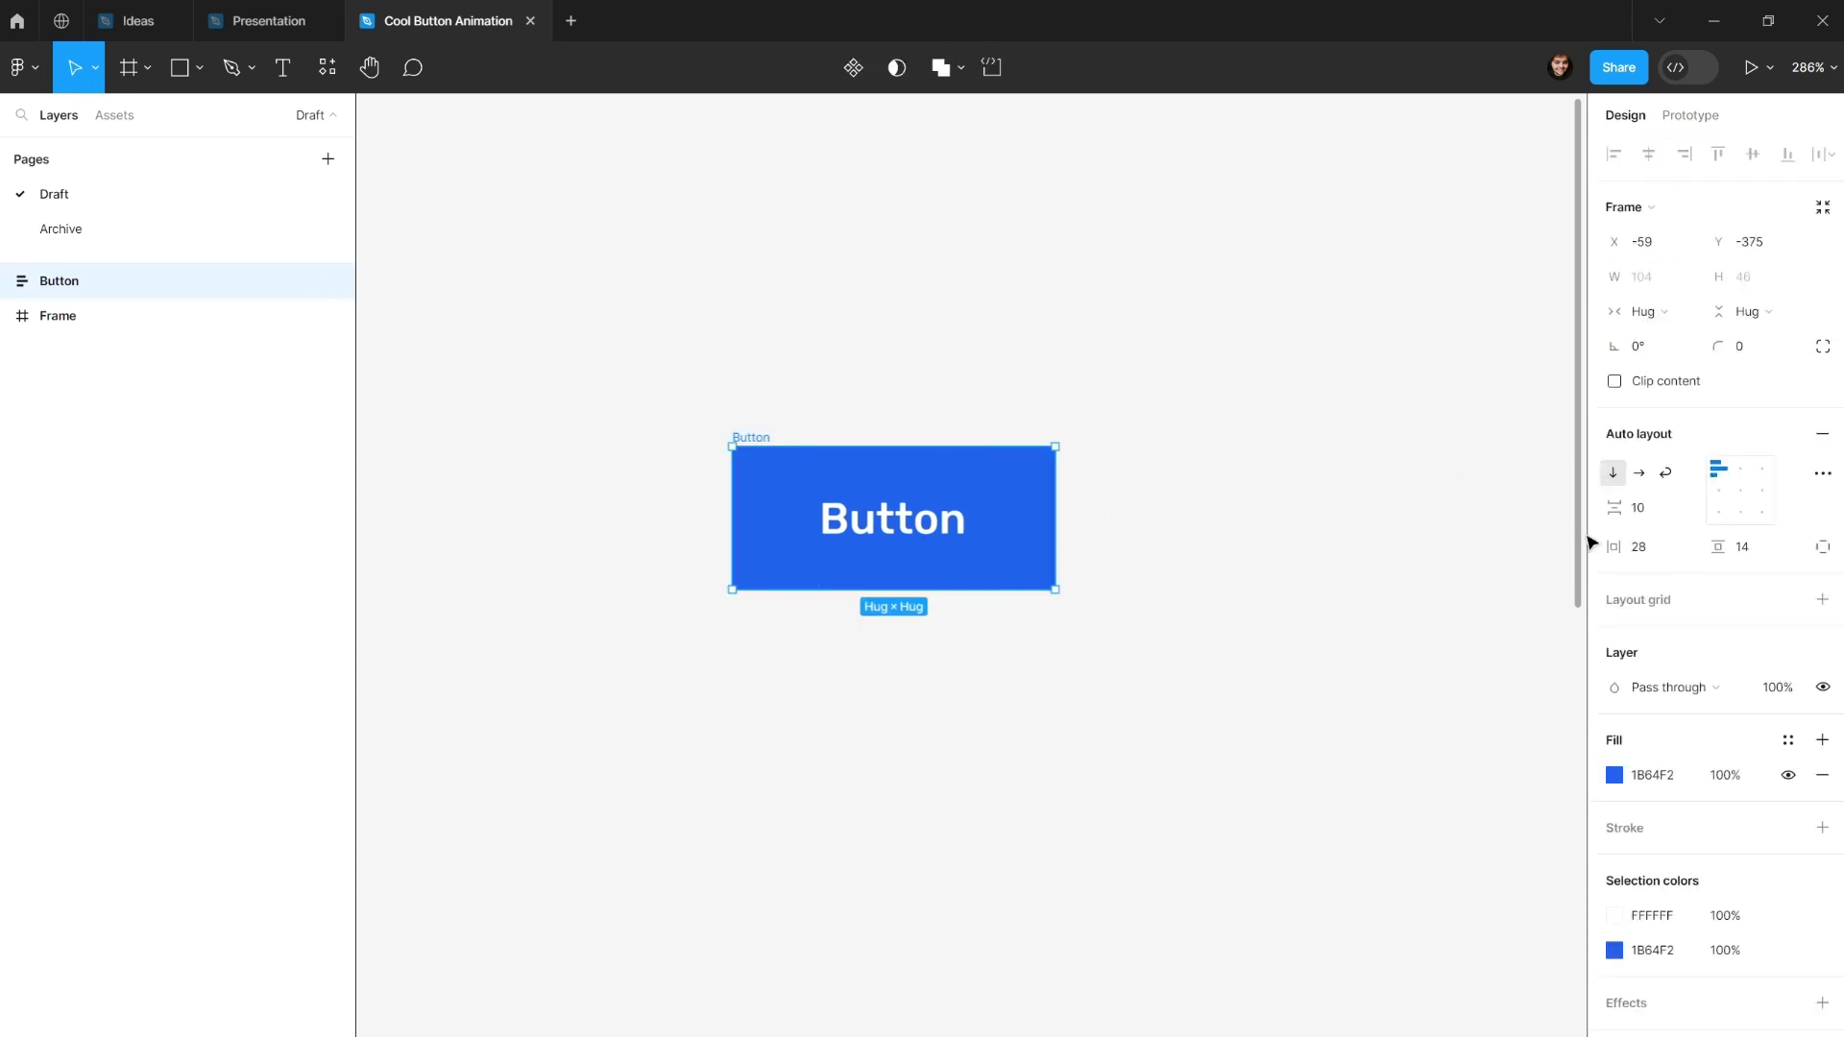
left_click(1641, 547)
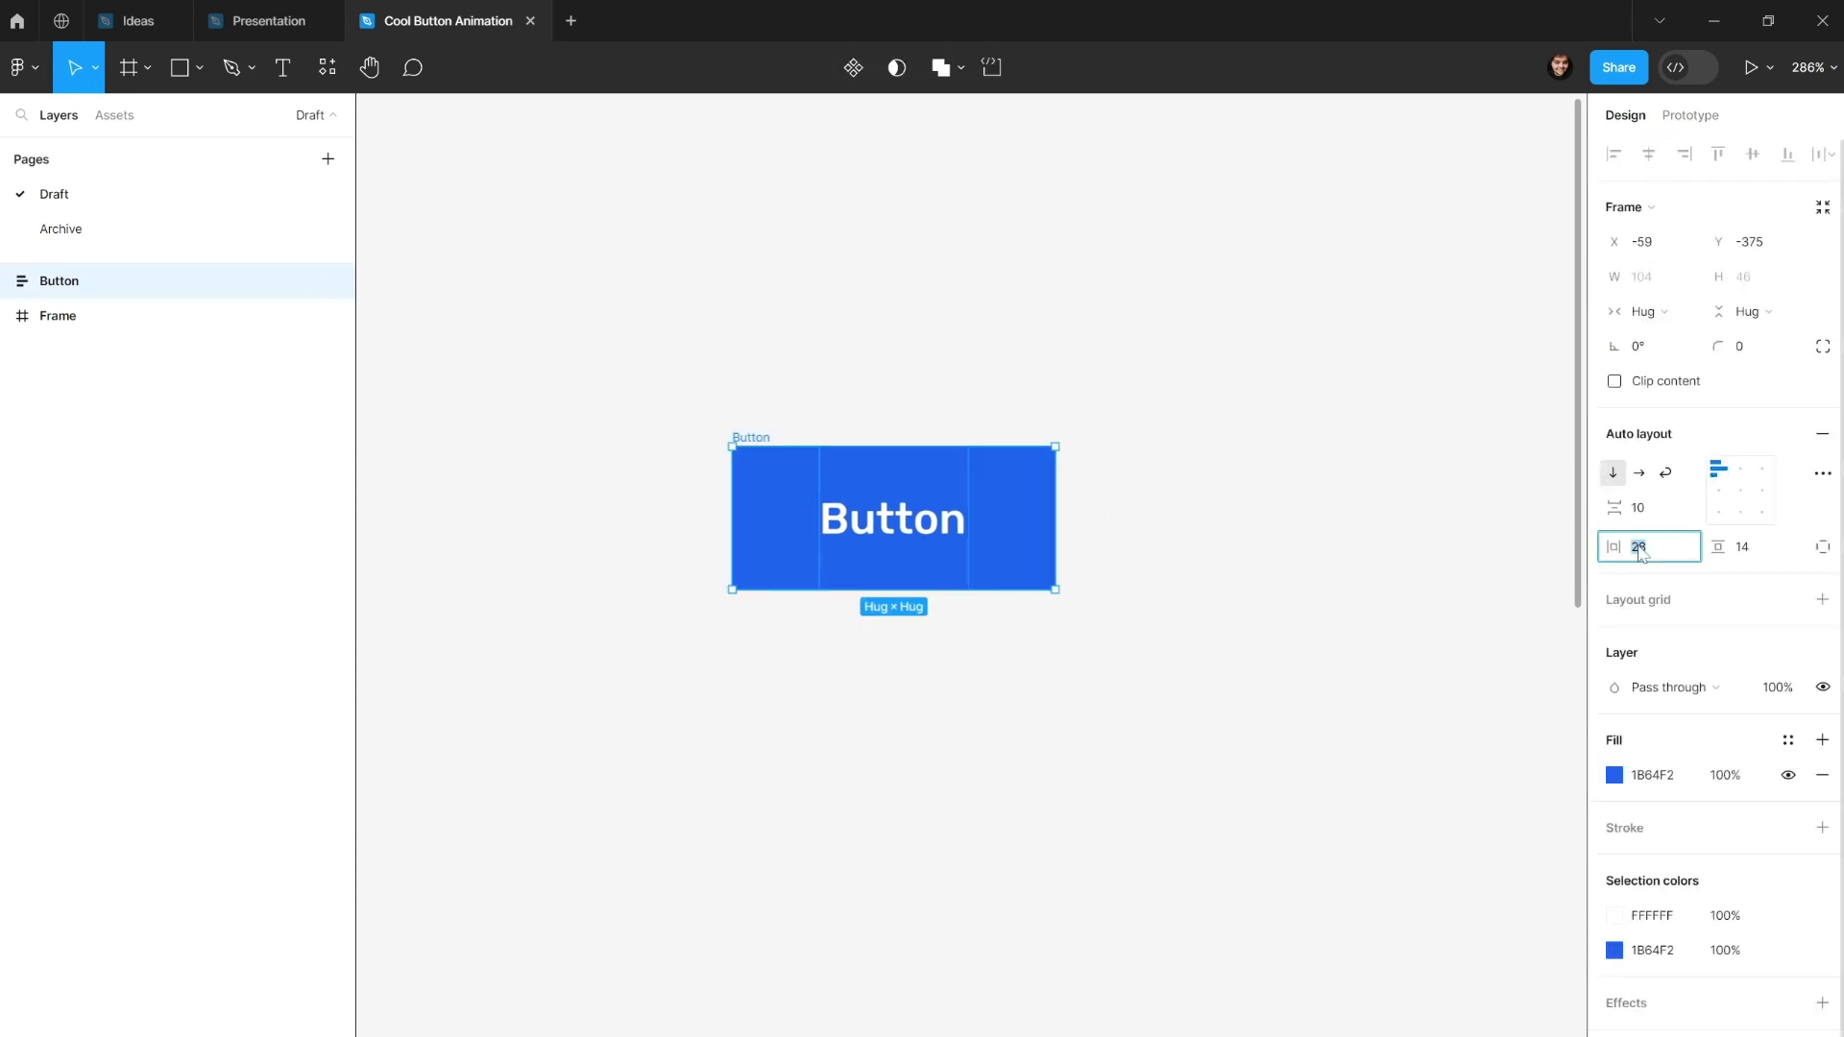
key("Tab")
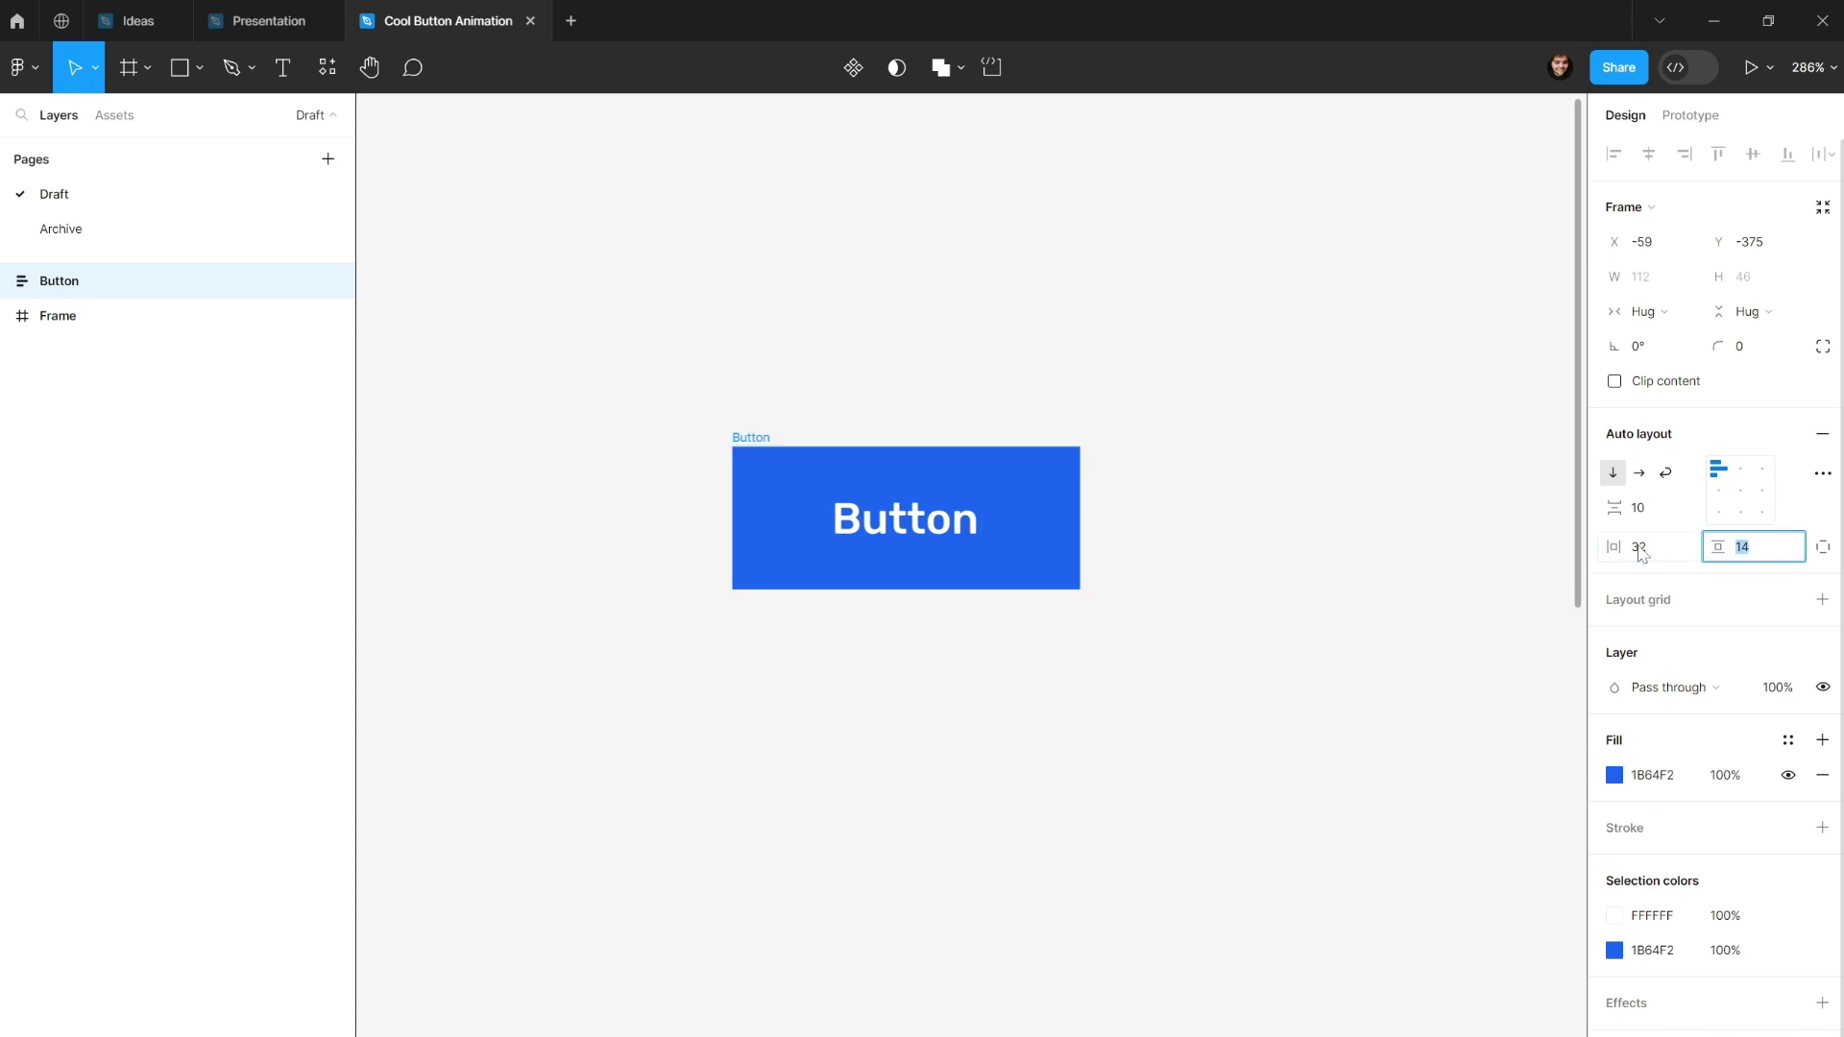
key("Up")
key("Up")
key("Return")
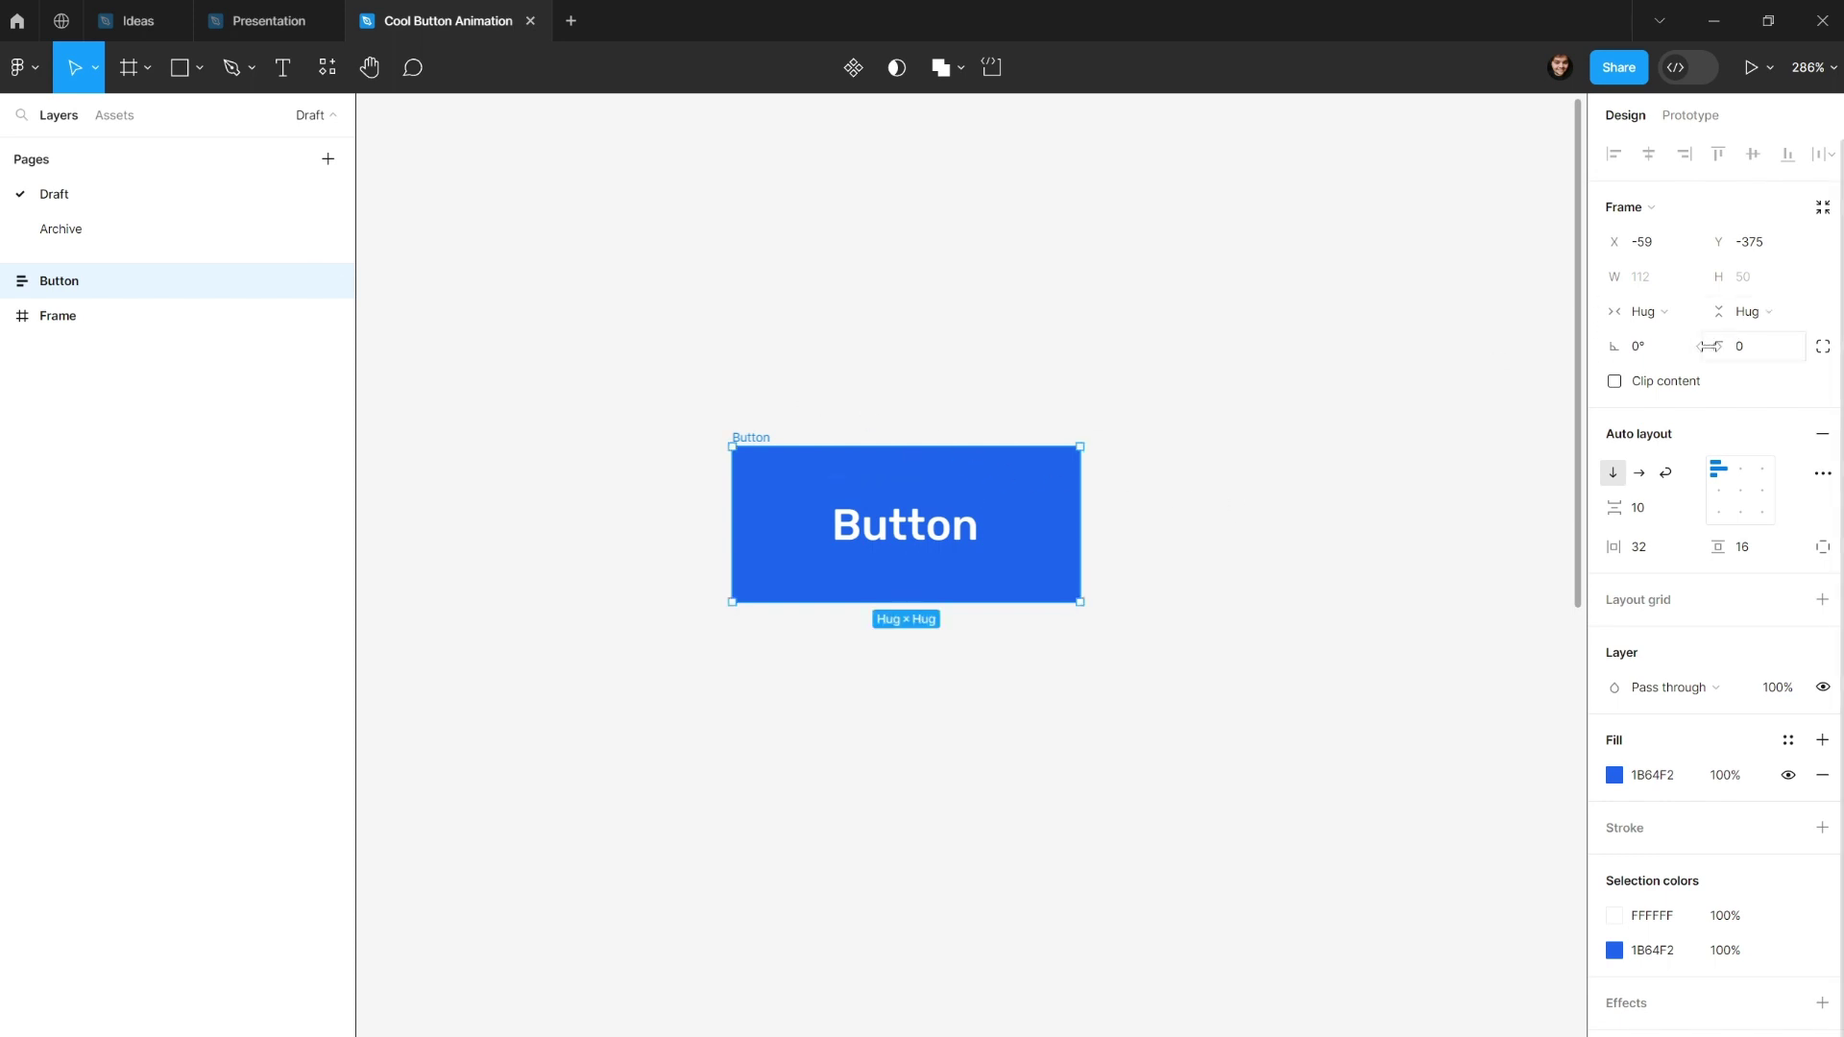
Set corner radius 12 and align the button with Frame's left edge at X -132, Y -395.
left_click_drag(1709, 346, 1811, 352)
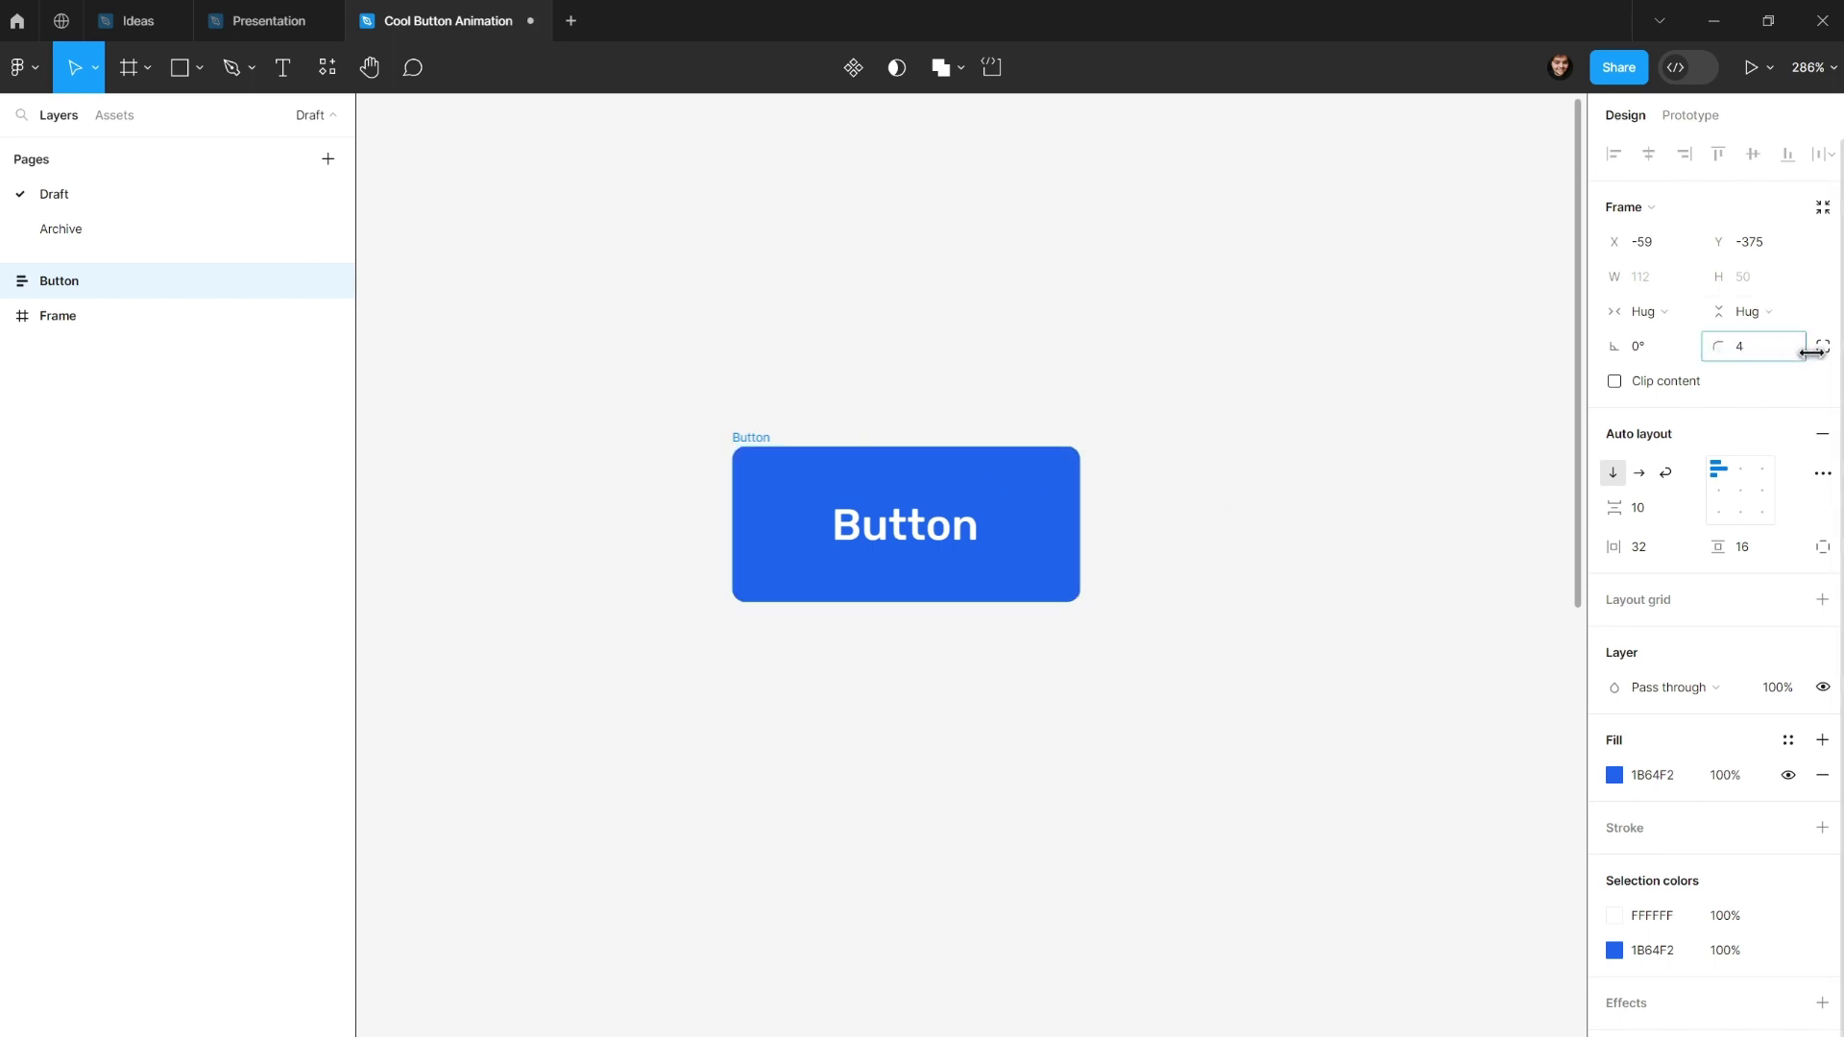
left_click(1765, 348)
type("12")
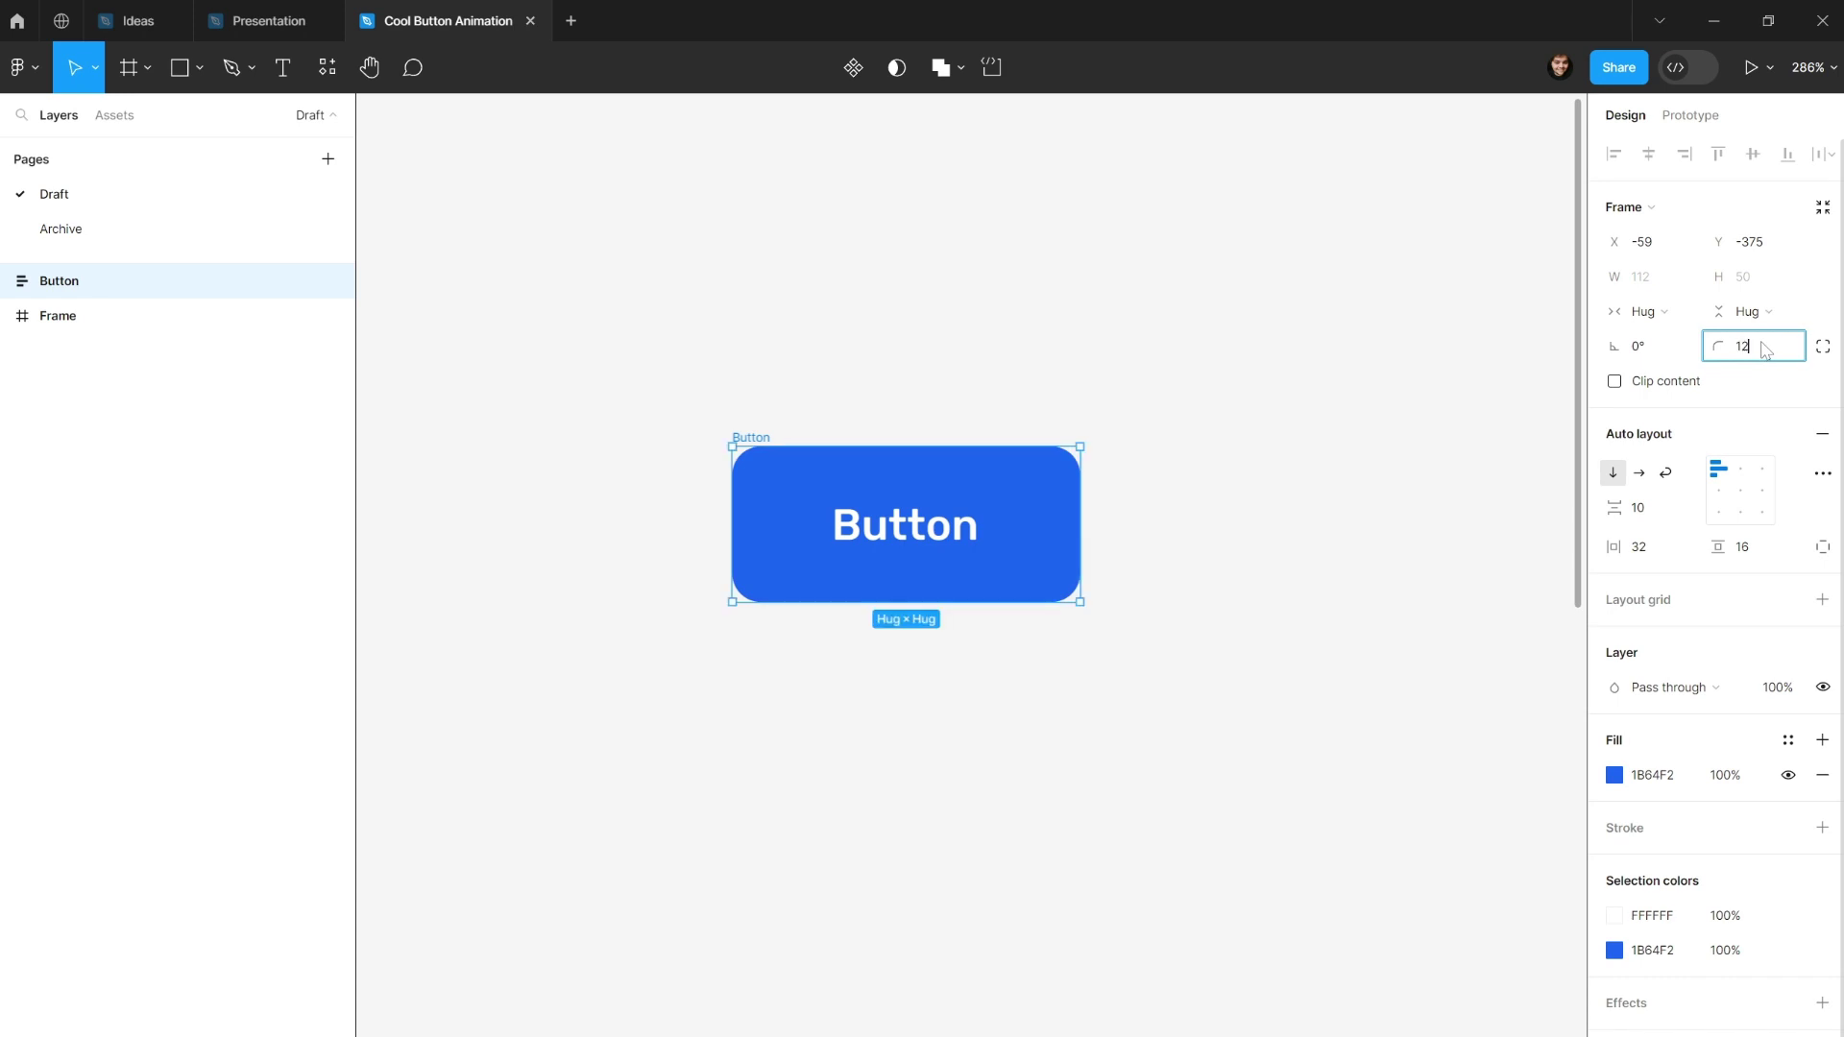
left_click(1123, 317)
scroll(1056, 322, "down", 4)
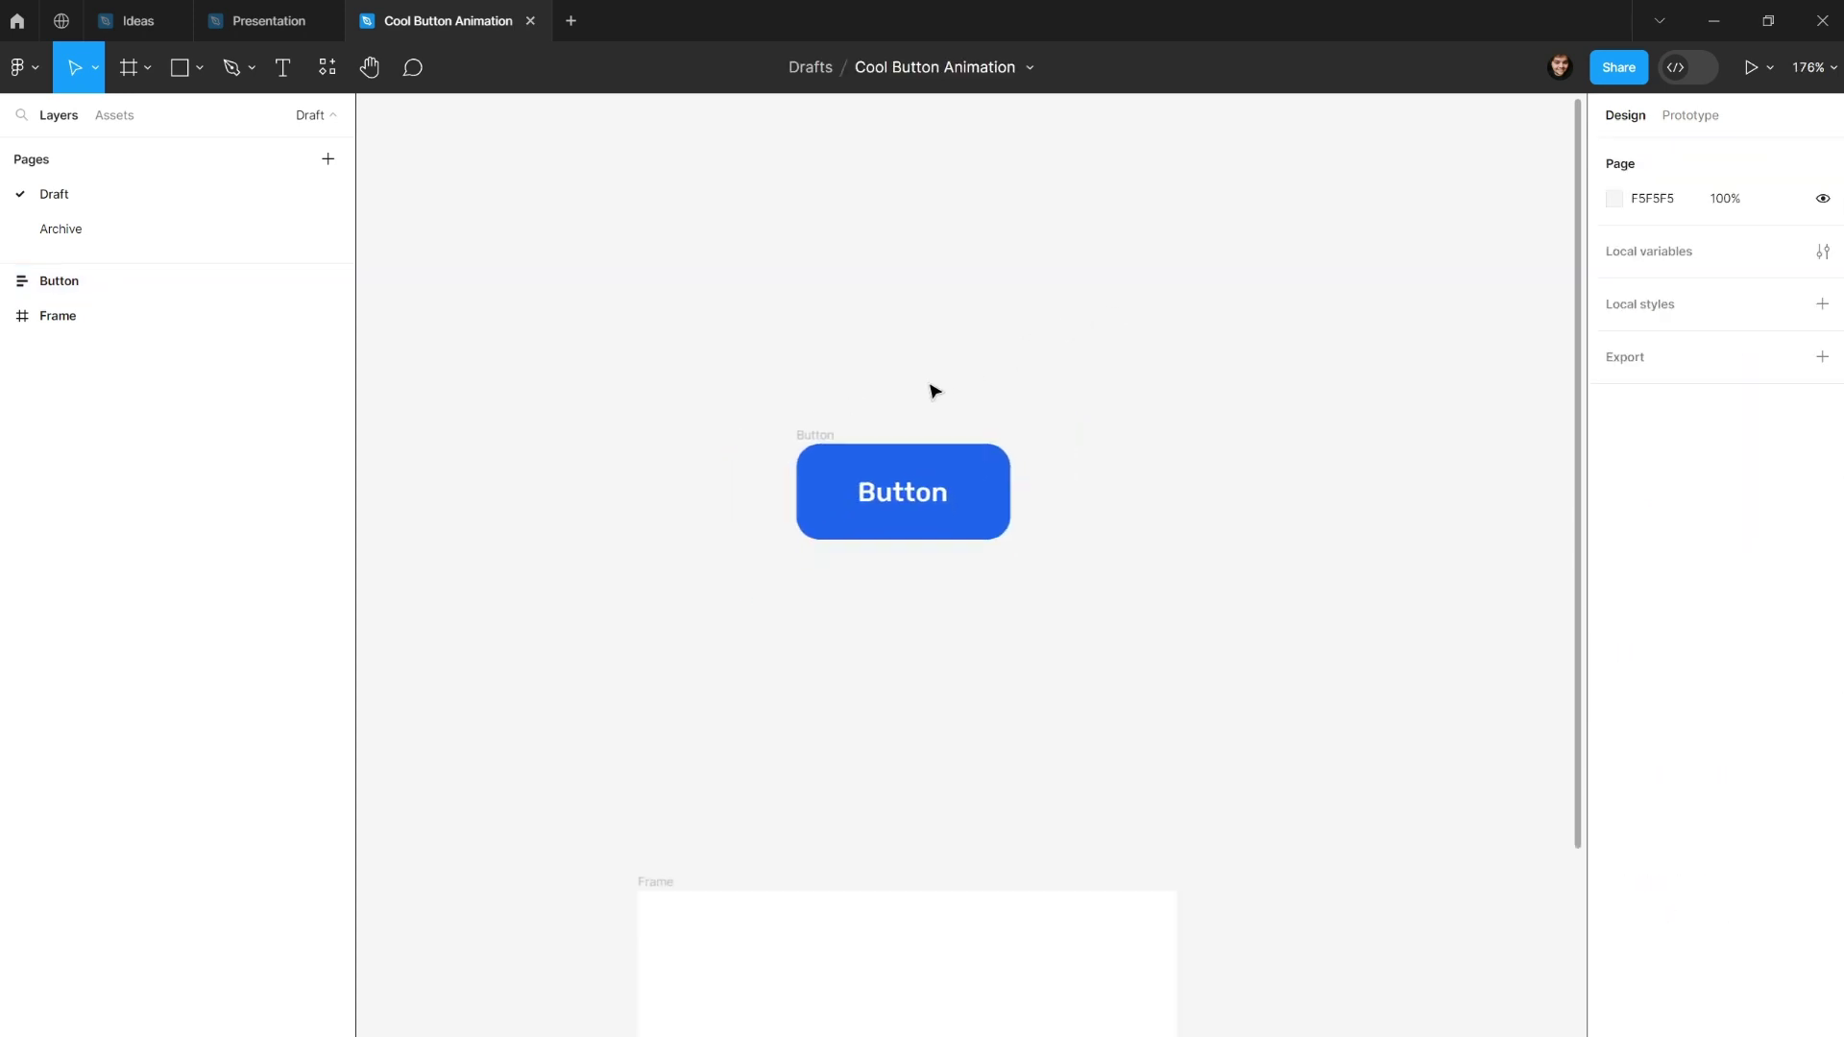
left_click_drag(838, 438, 685, 396)
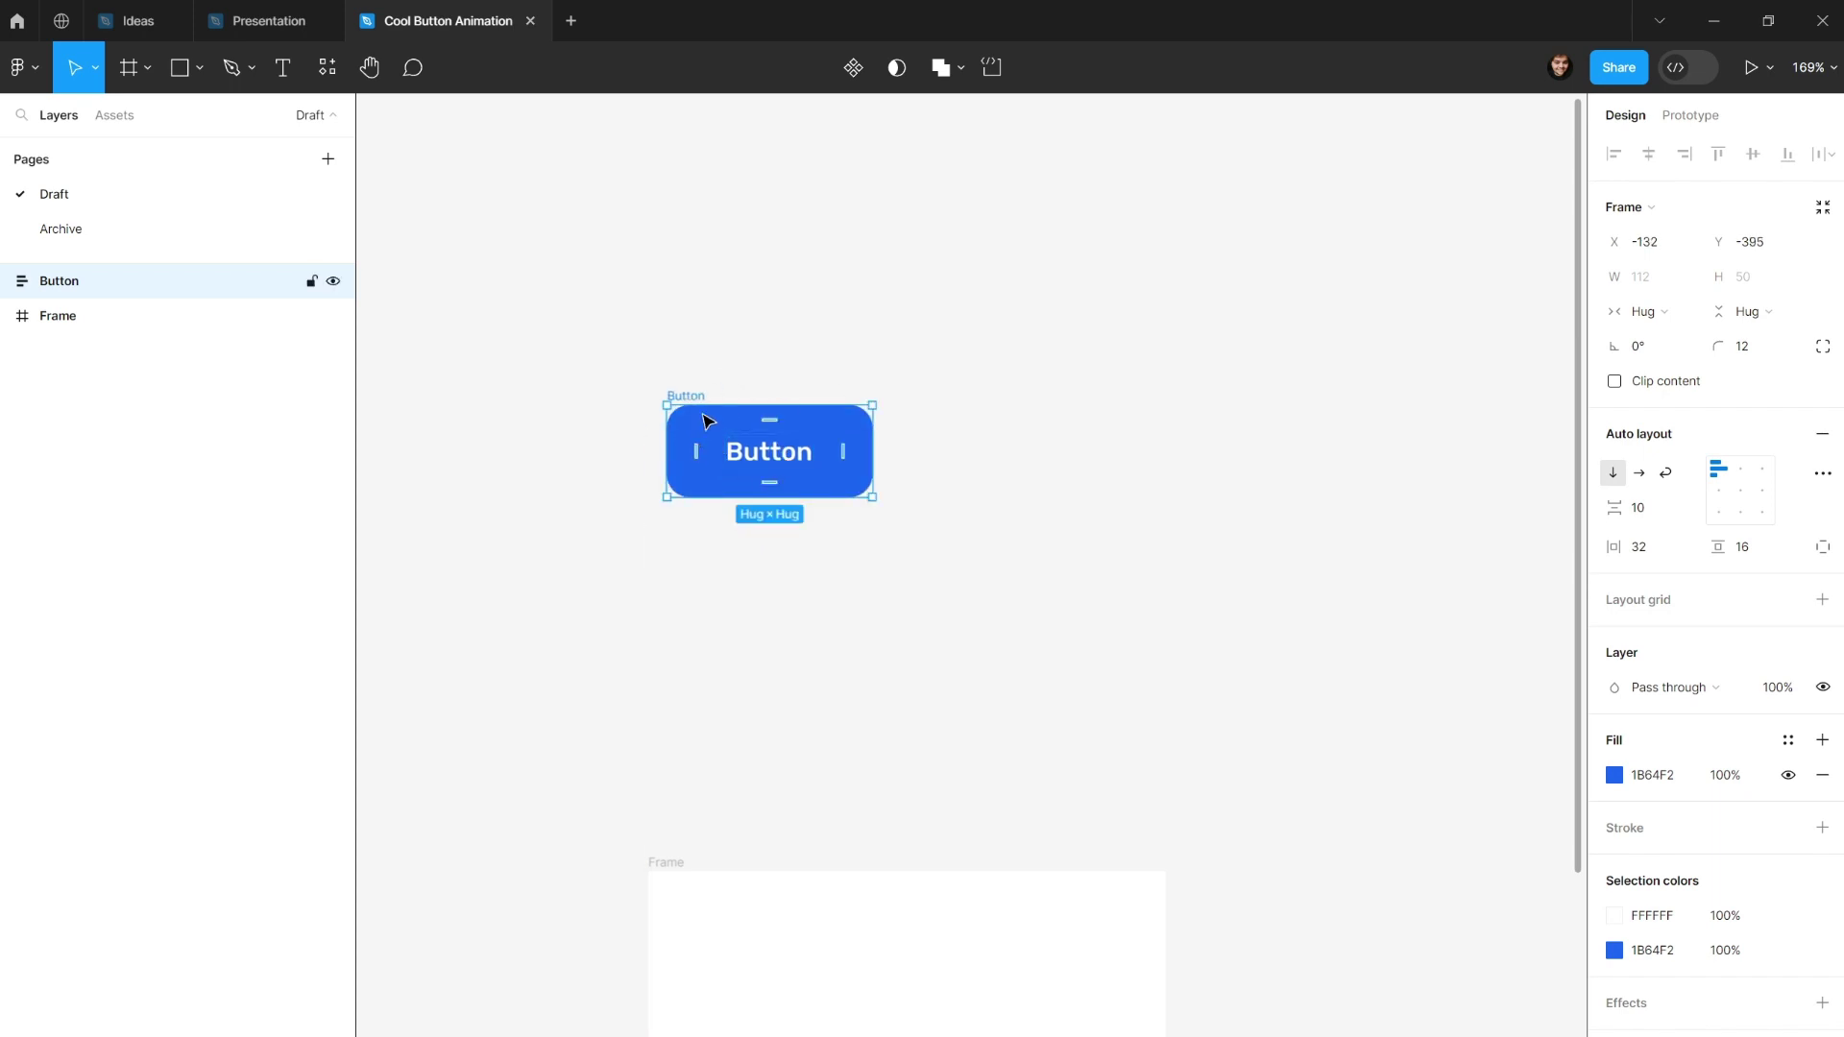
Make the Button frame a component at X -142, Y -392 and show the new-property choices.
left_click(858, 67)
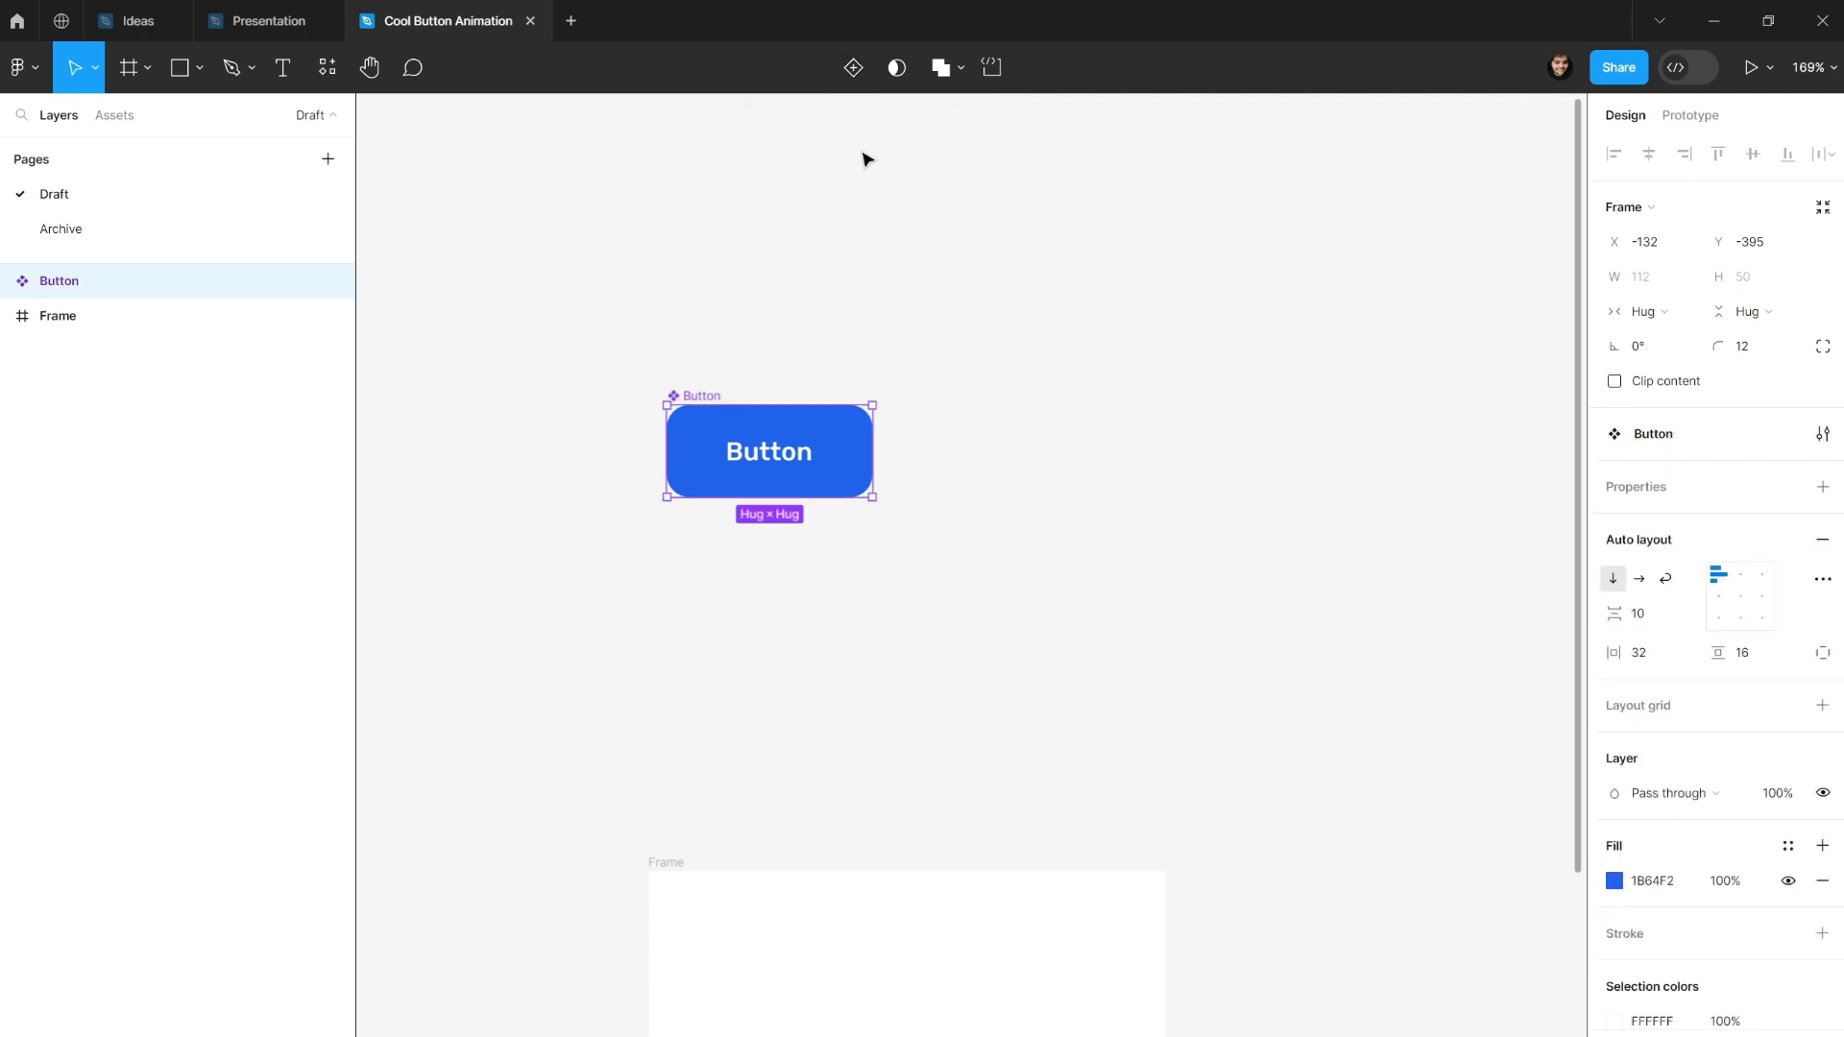
mouse_move(721, 399)
left_mouse_down()
mouse_move(708, 378)
mouse_move(700, 408)
left_mouse_up()
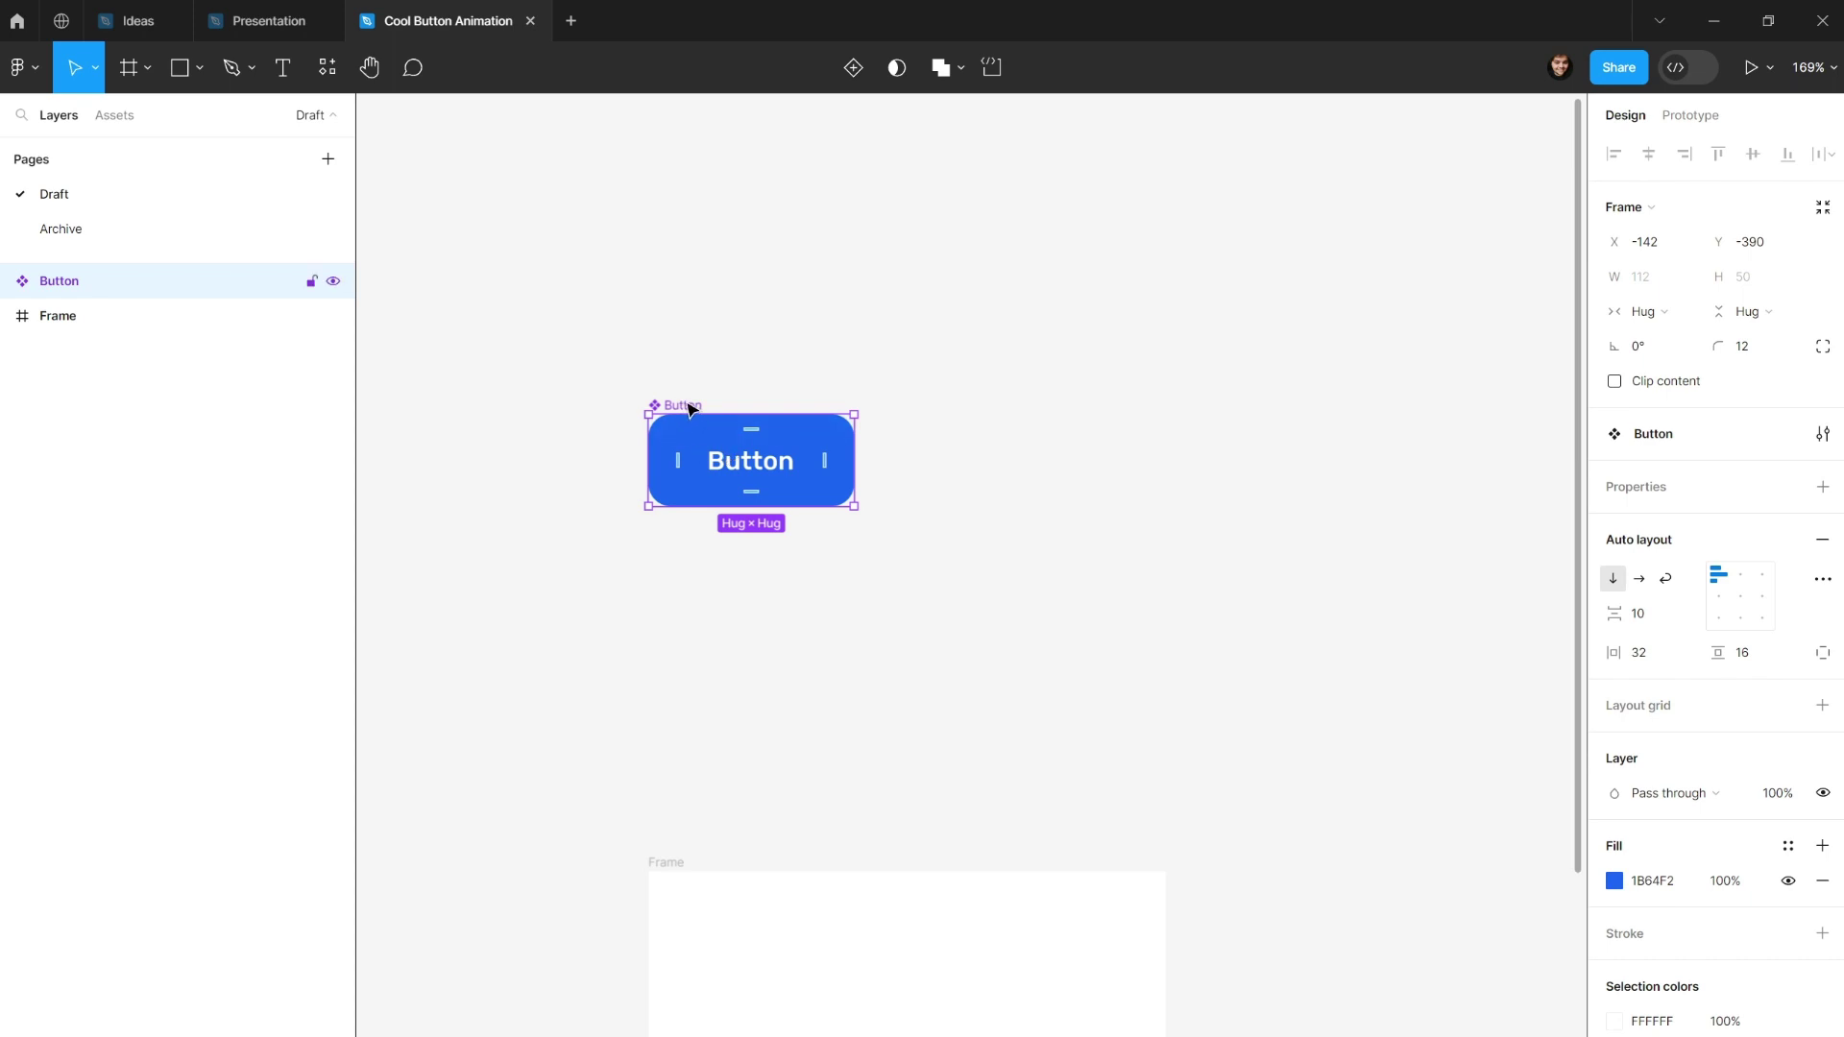
left_click_drag(688, 408, 687, 404)
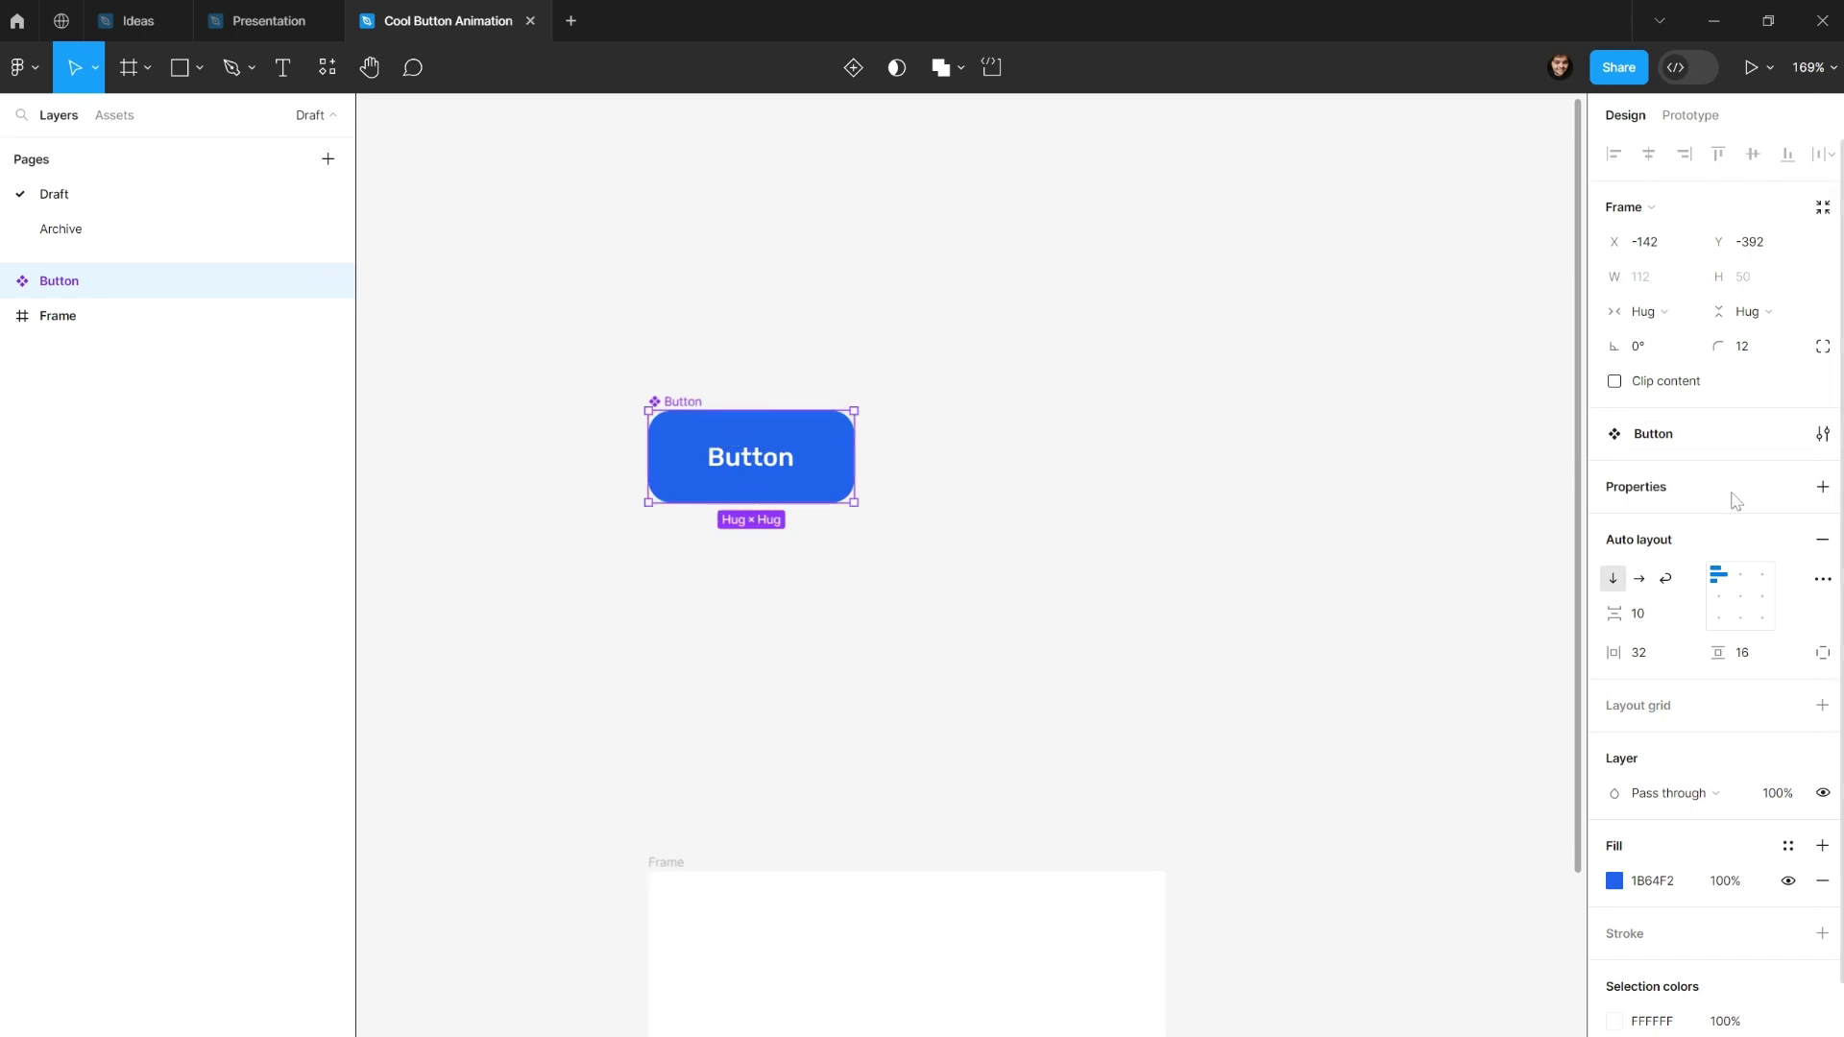
left_click(1822, 486)
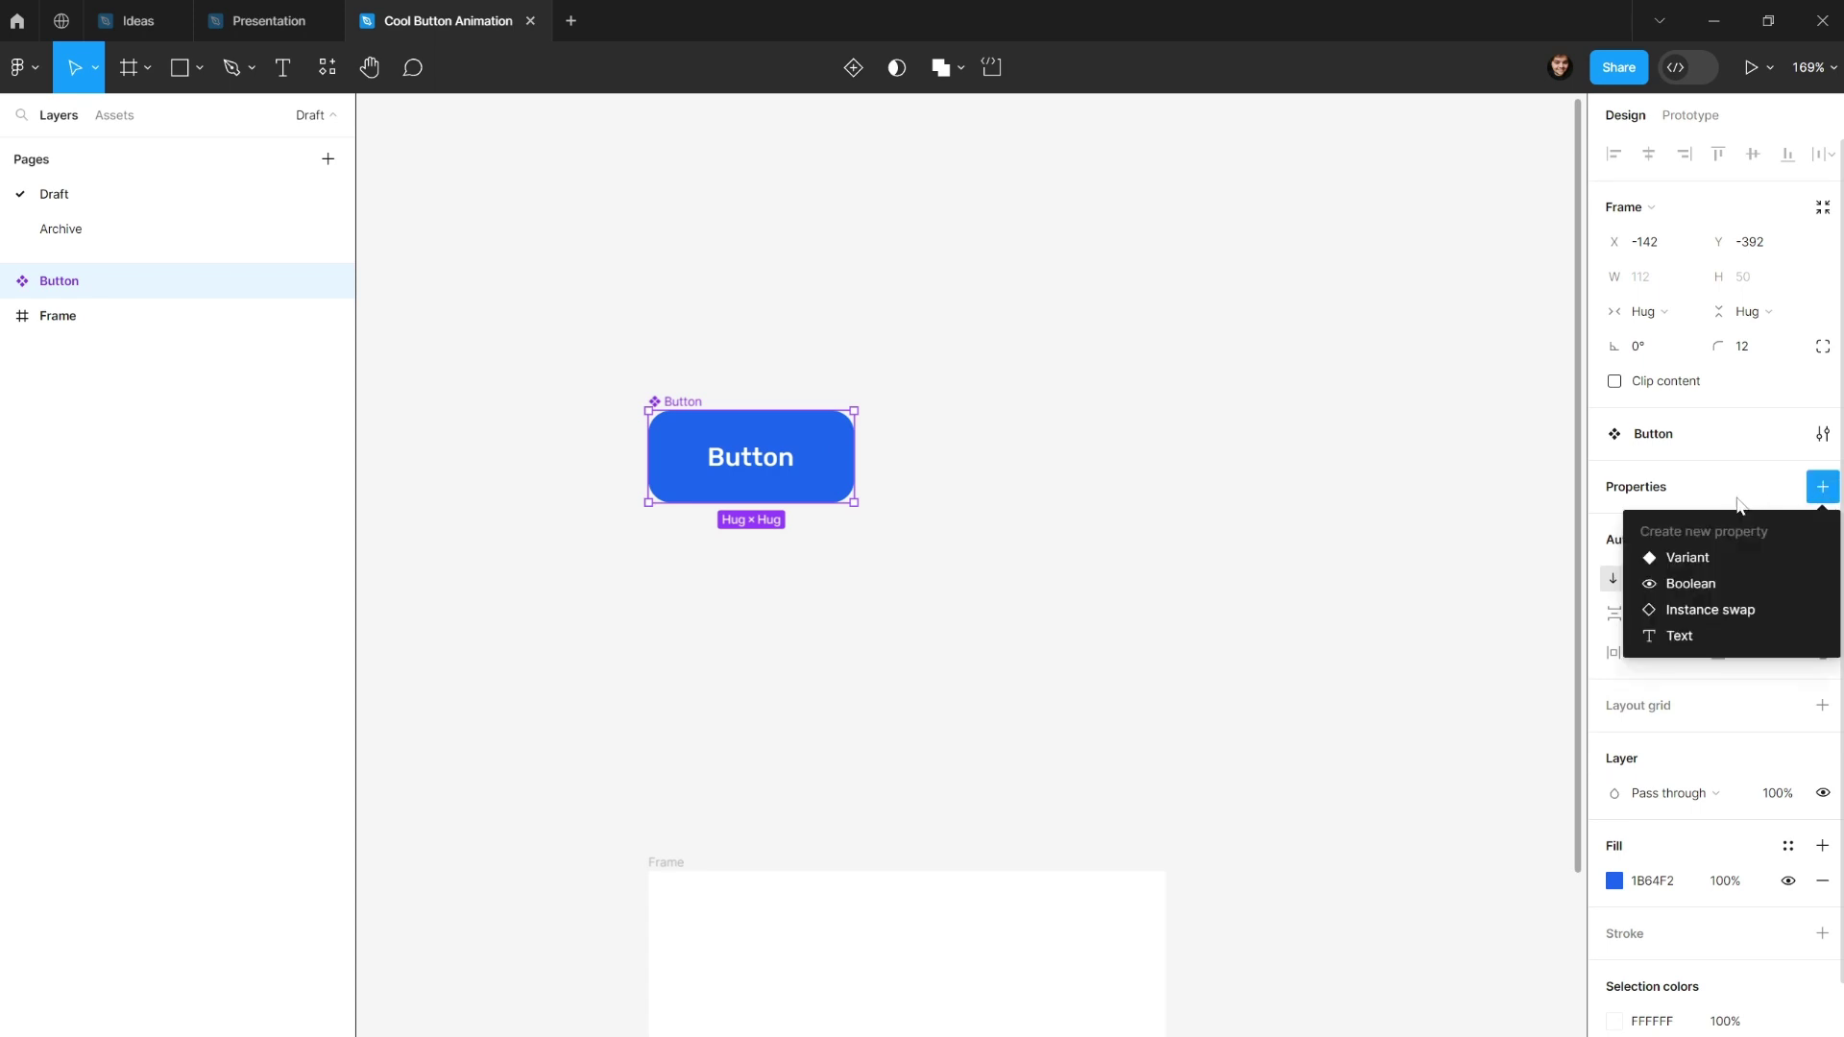
Add a variant property named Hover and set the default variant's value to false.
left_click(1706, 558)
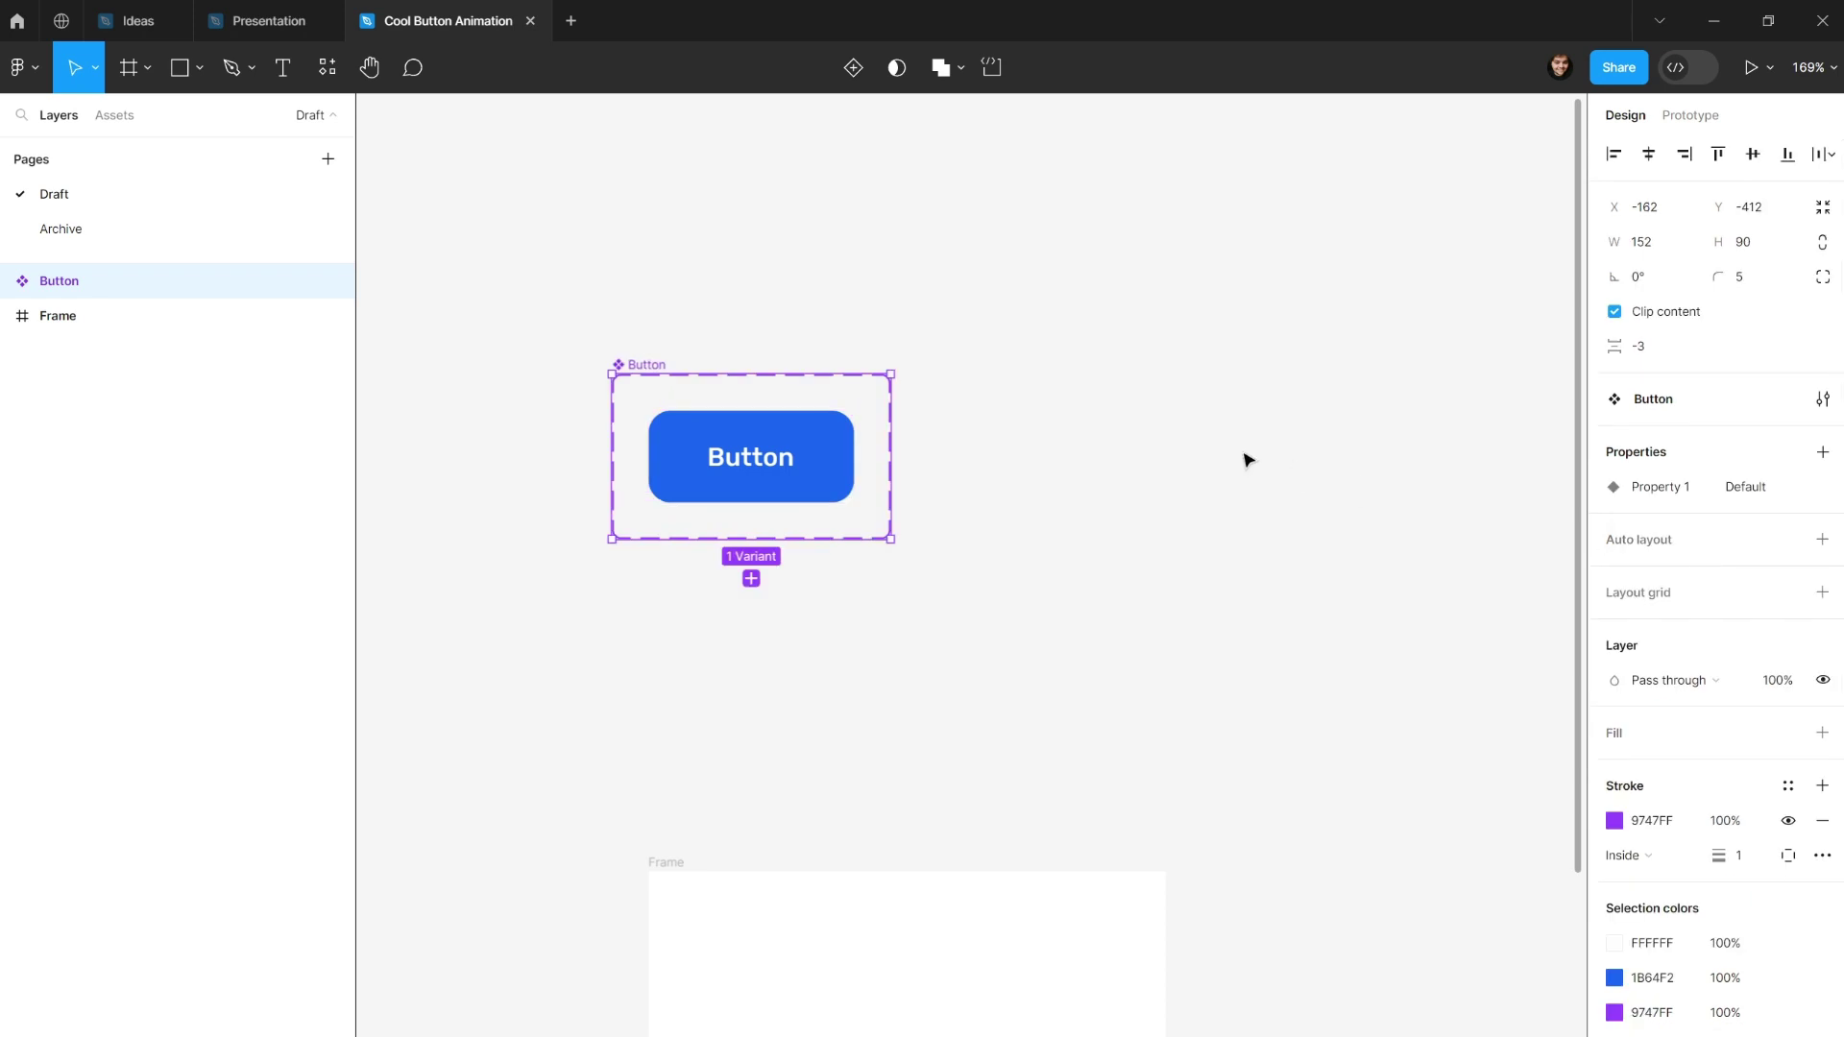
double_click(1651, 490)
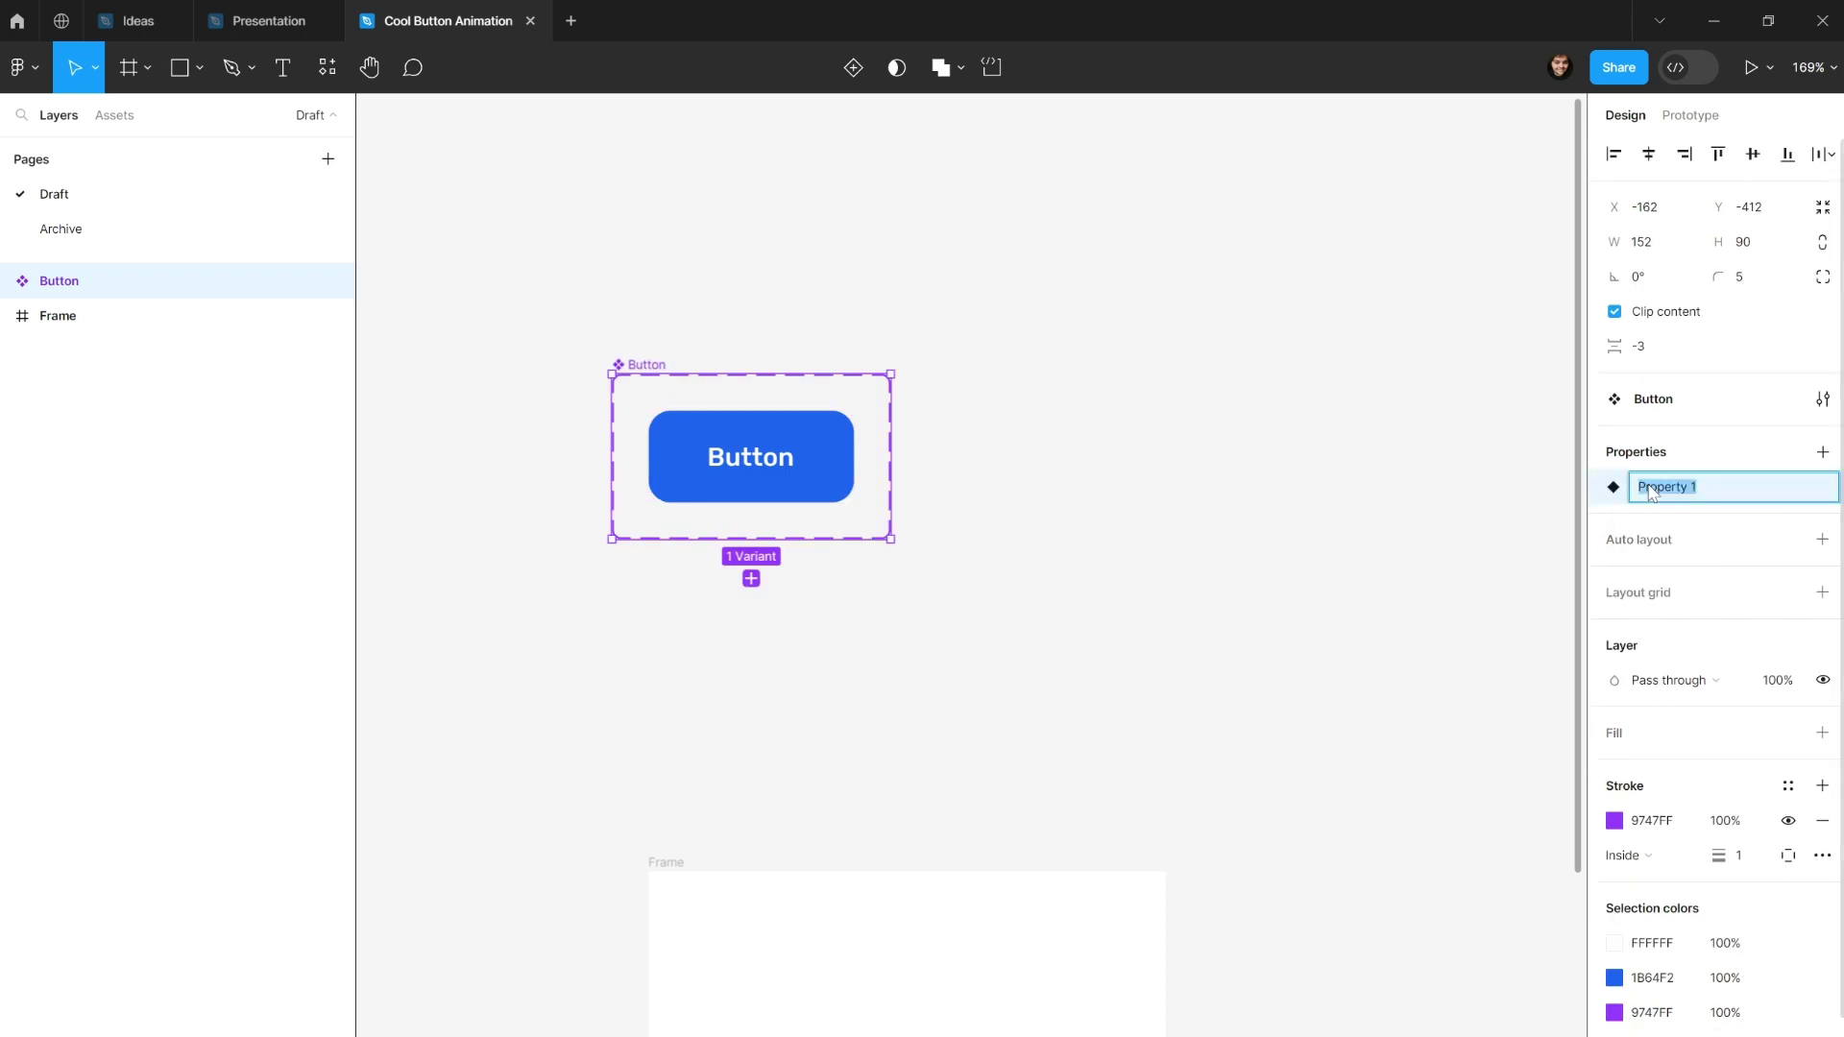
type("Hover")
key("Return")
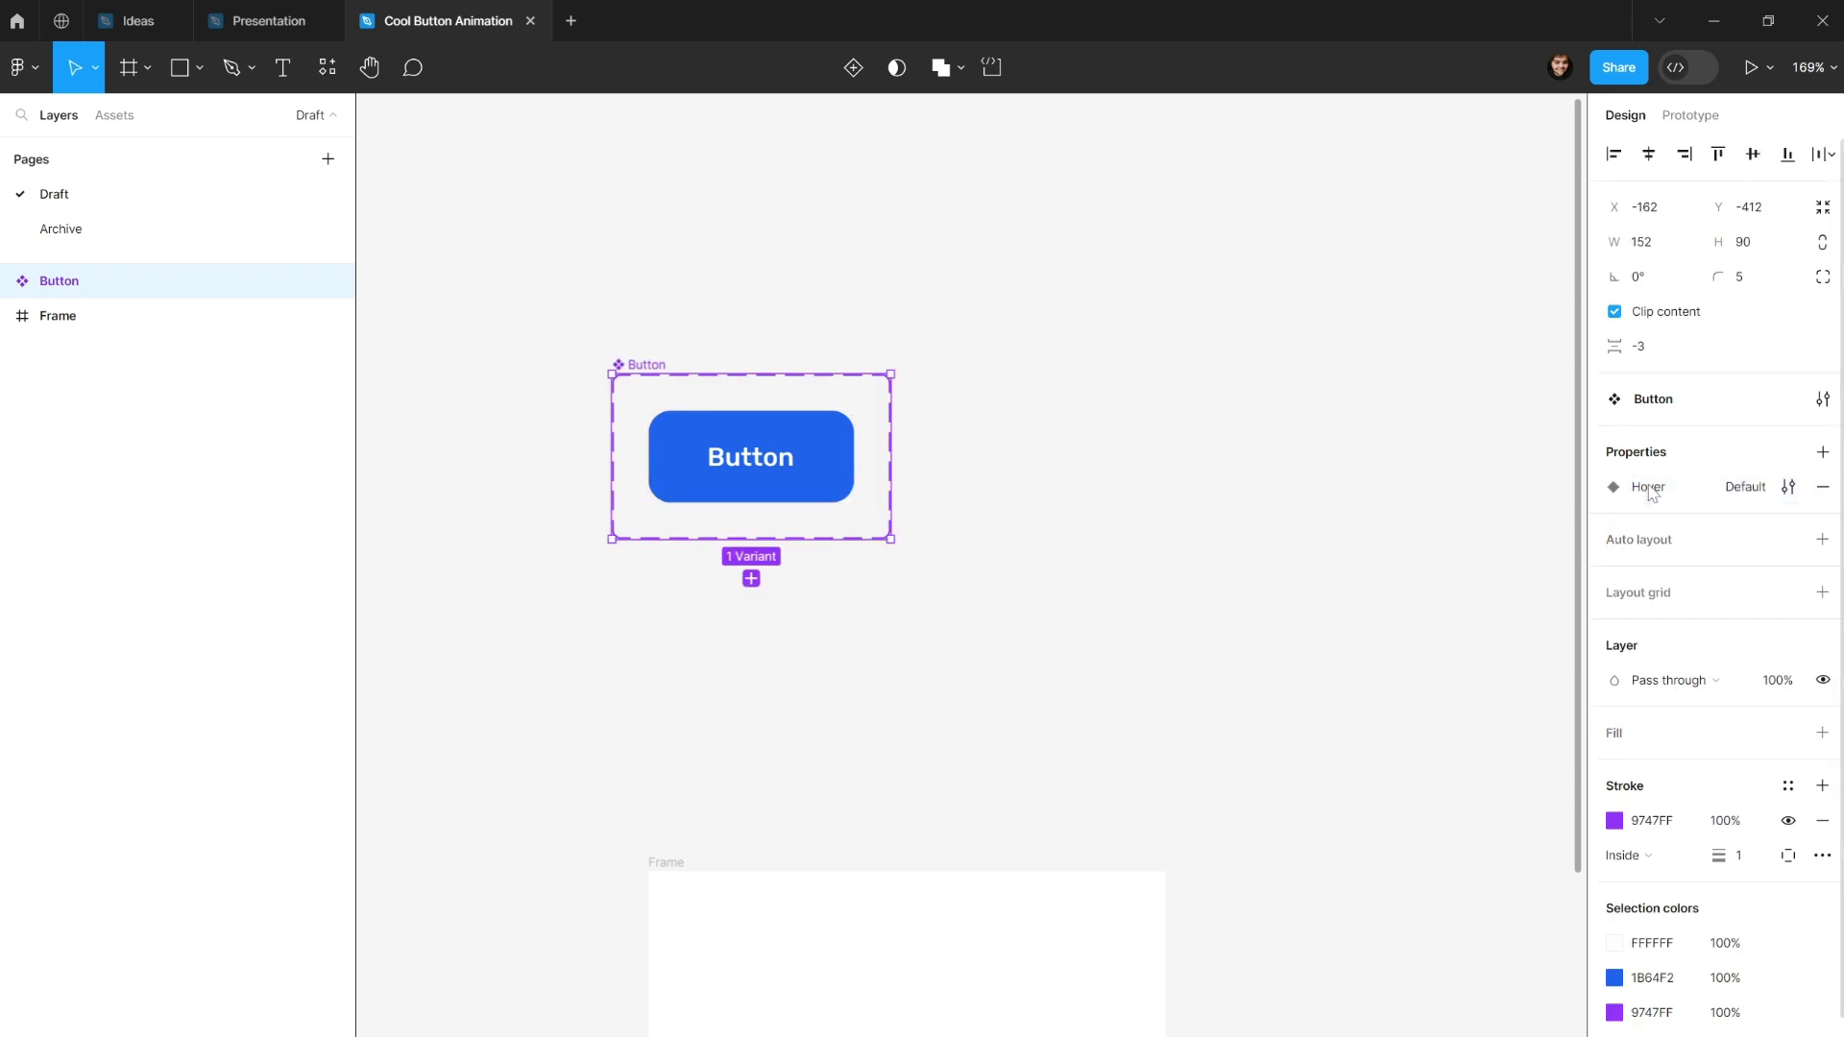
left_click(677, 443)
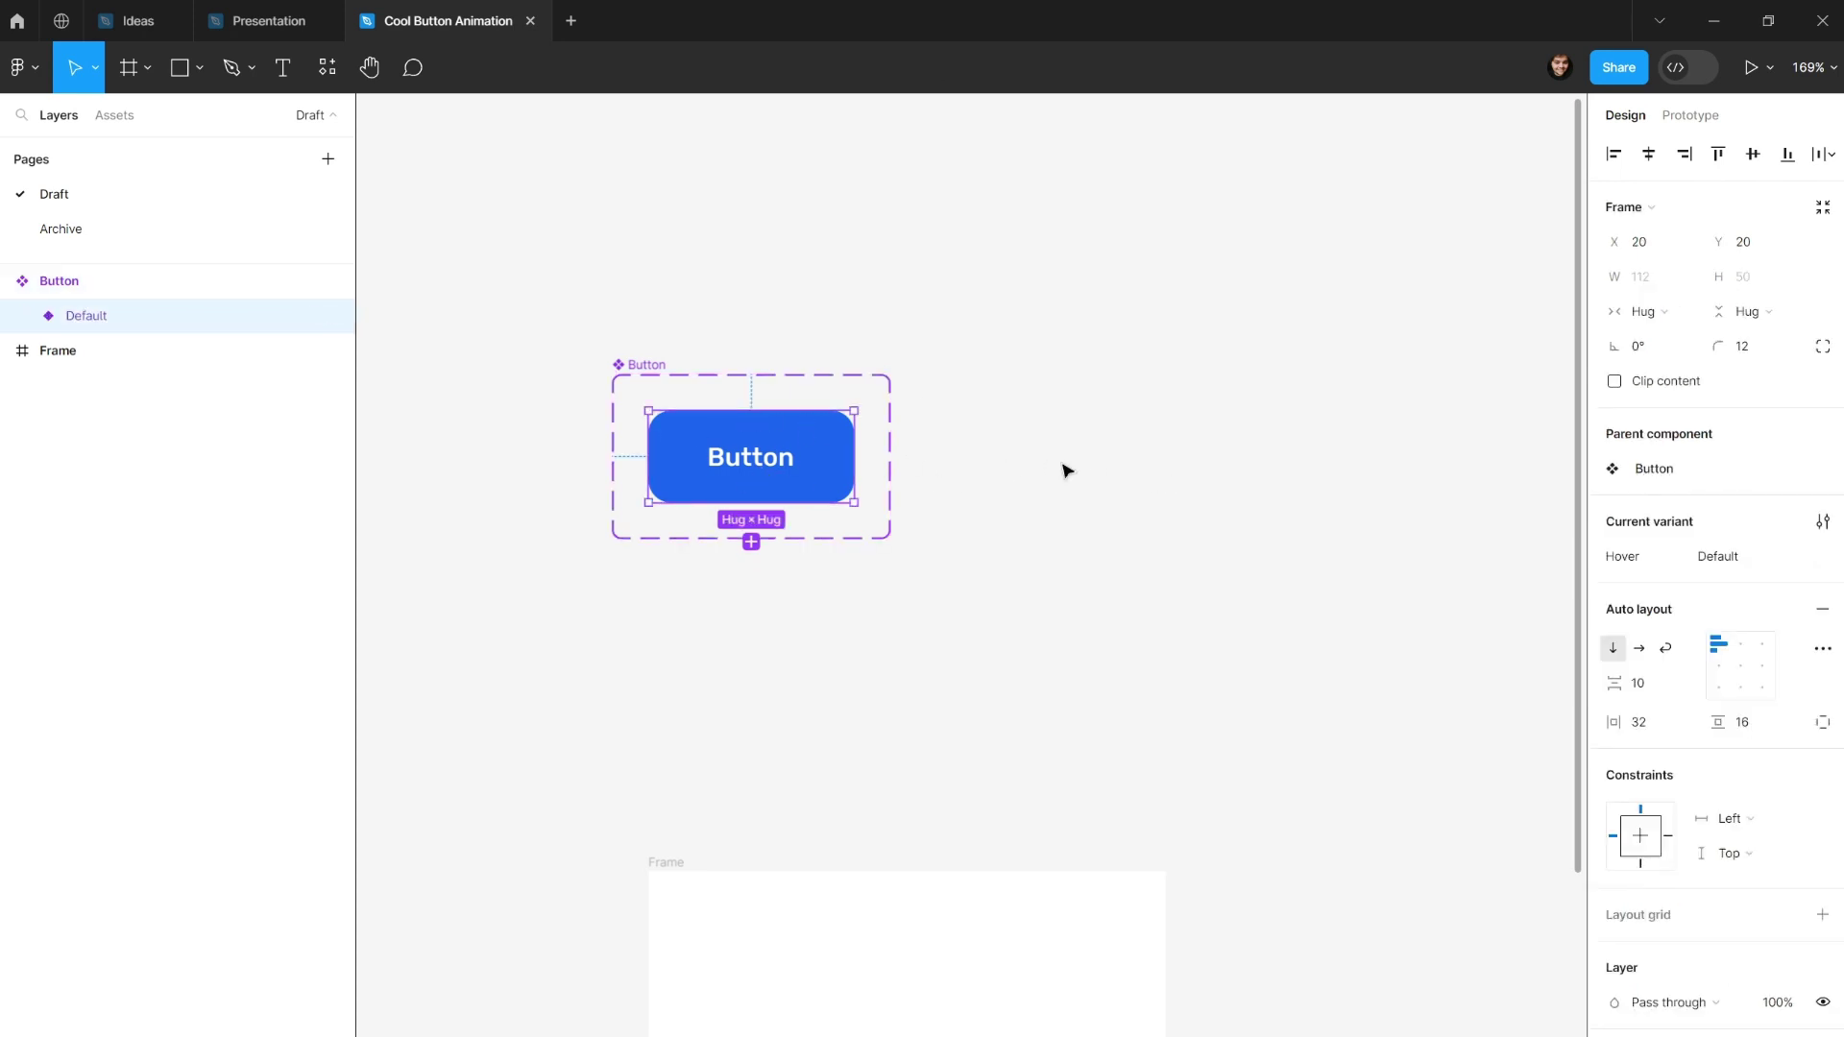
left_click(1719, 557)
type("false")
key("Return")
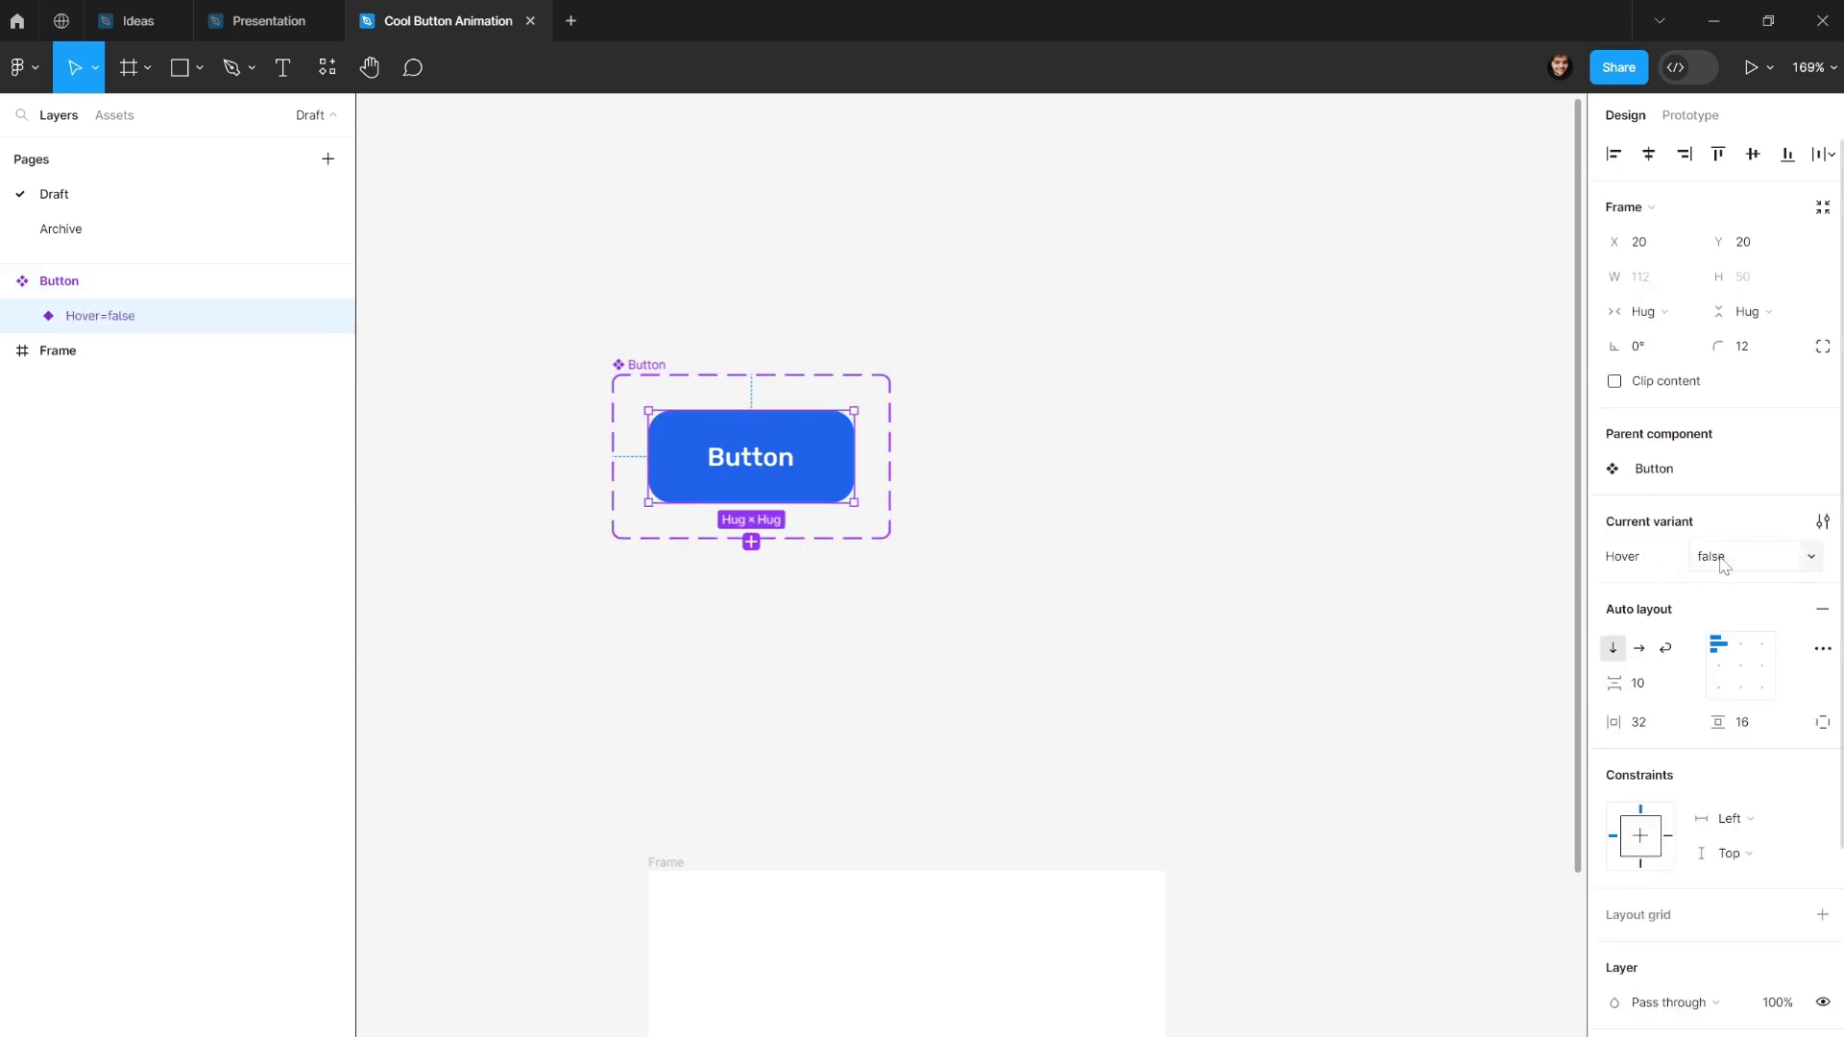
left_click(1143, 329)
Widen the component set and place a duplicate variant alongside, with Hover set to true.
left_click(643, 367)
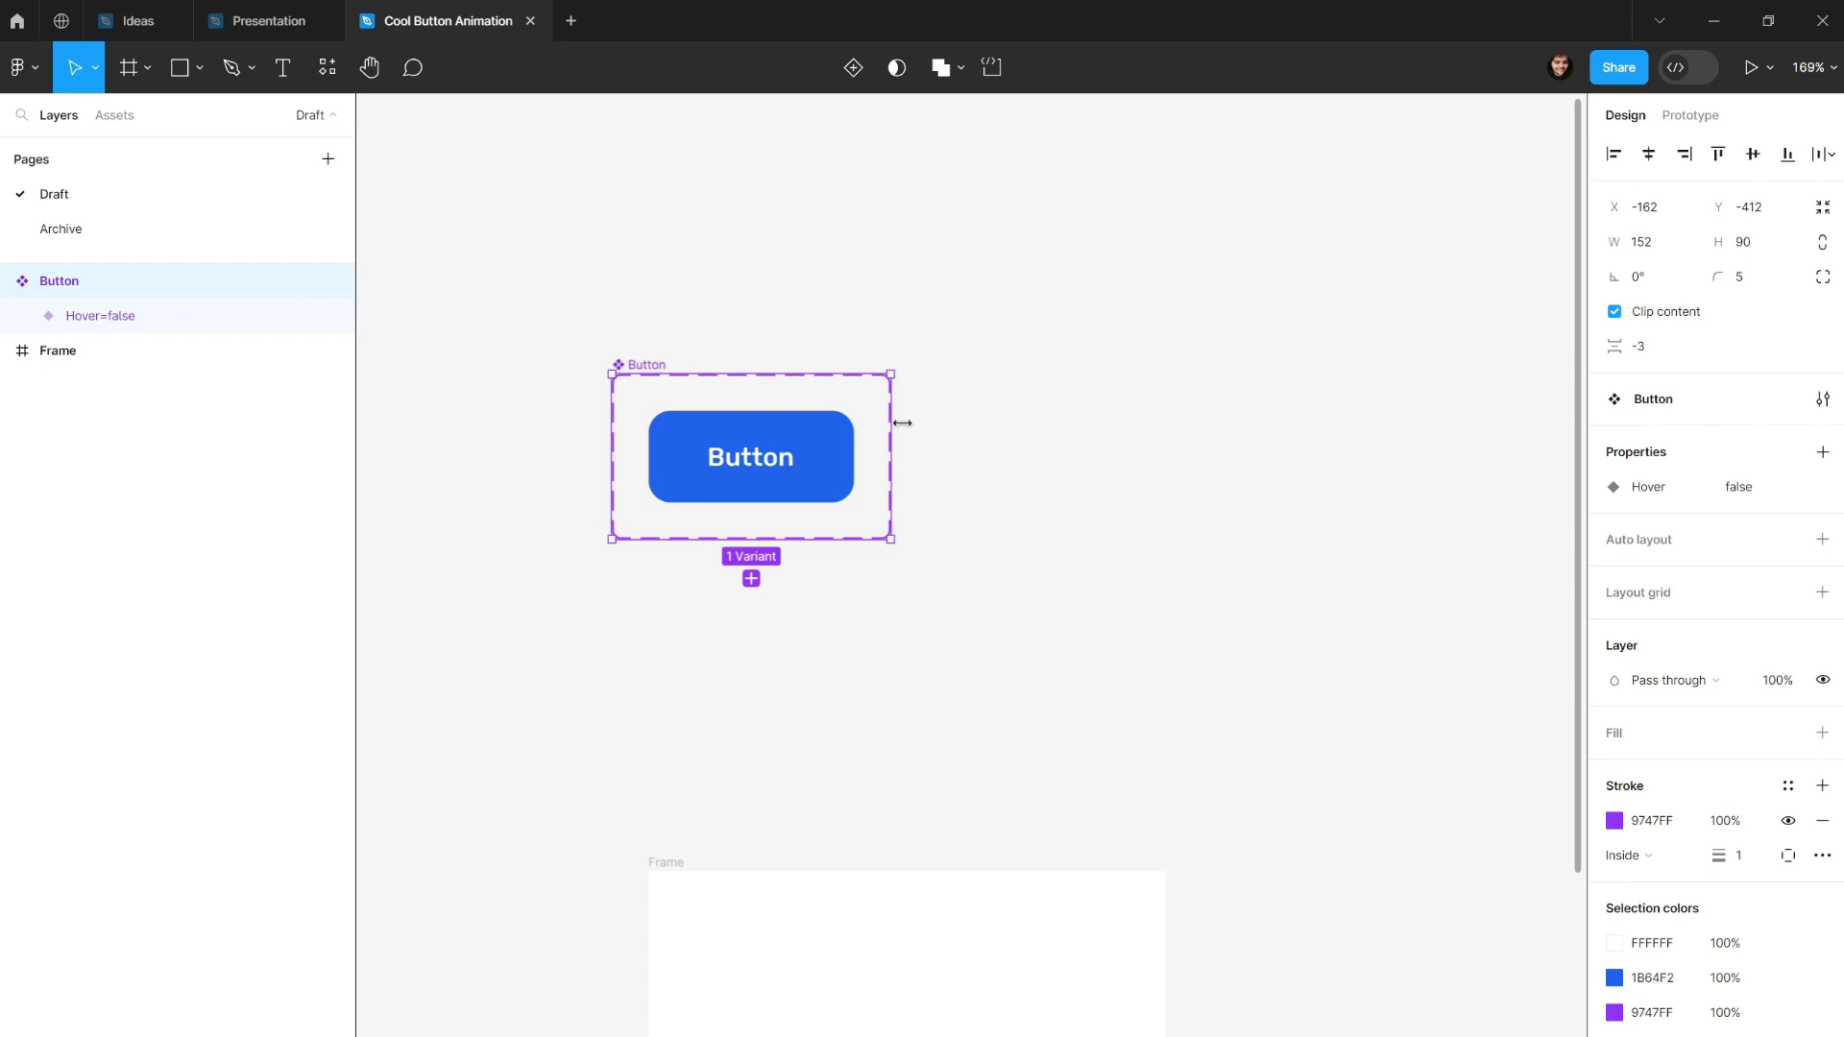
left_click_drag(902, 423, 1222, 424)
left_click(835, 456)
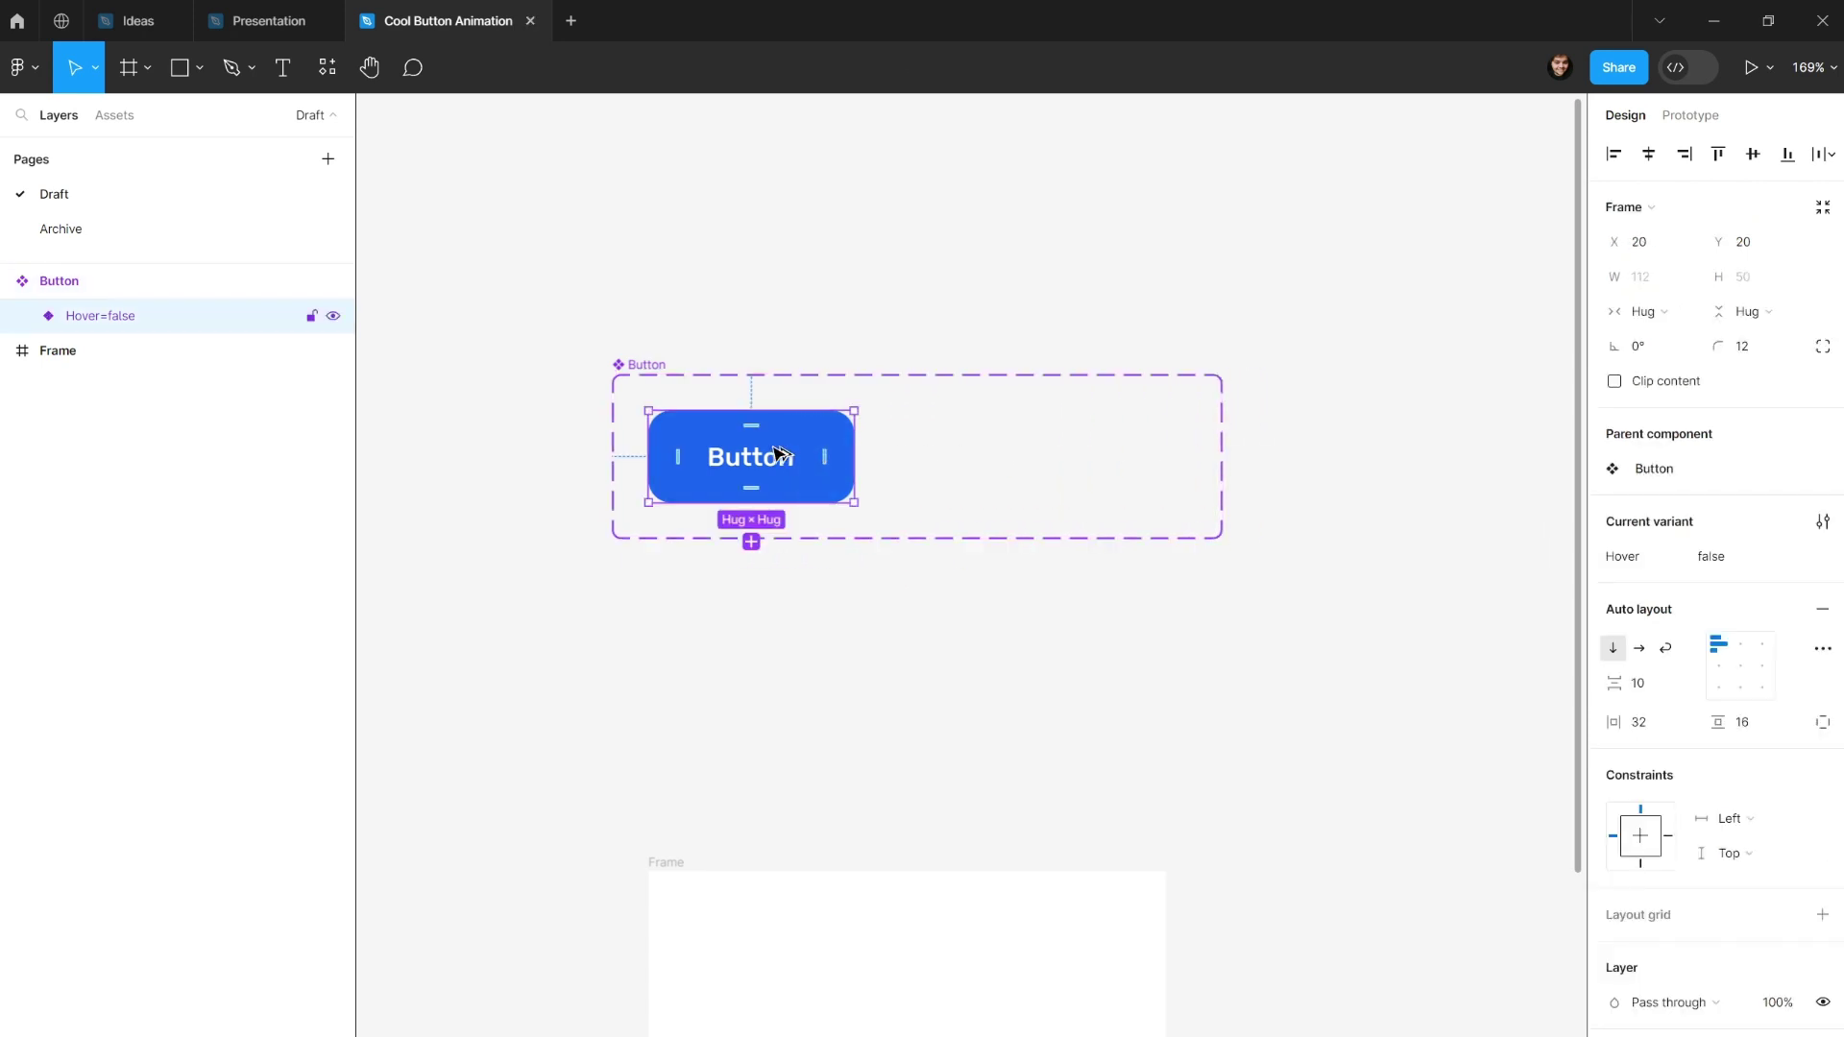
left_click_drag(778, 453, 1088, 449)
type("true")
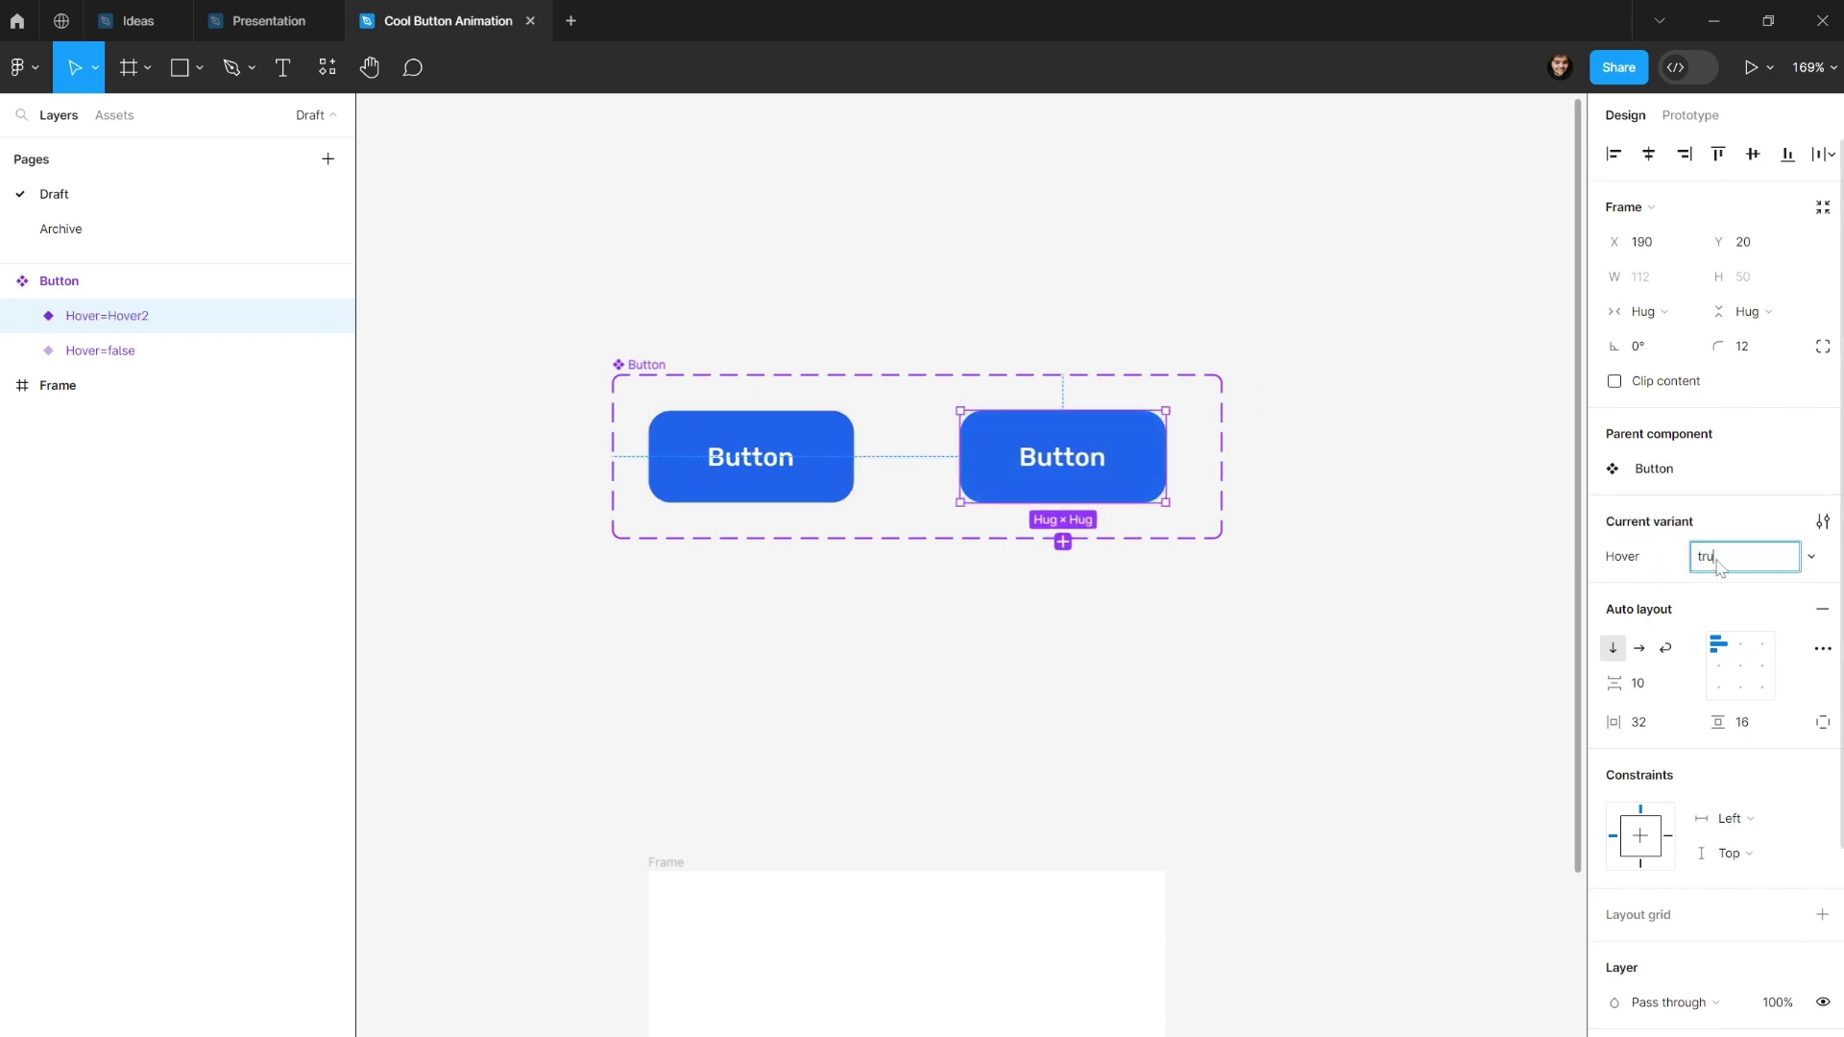
key("Return")
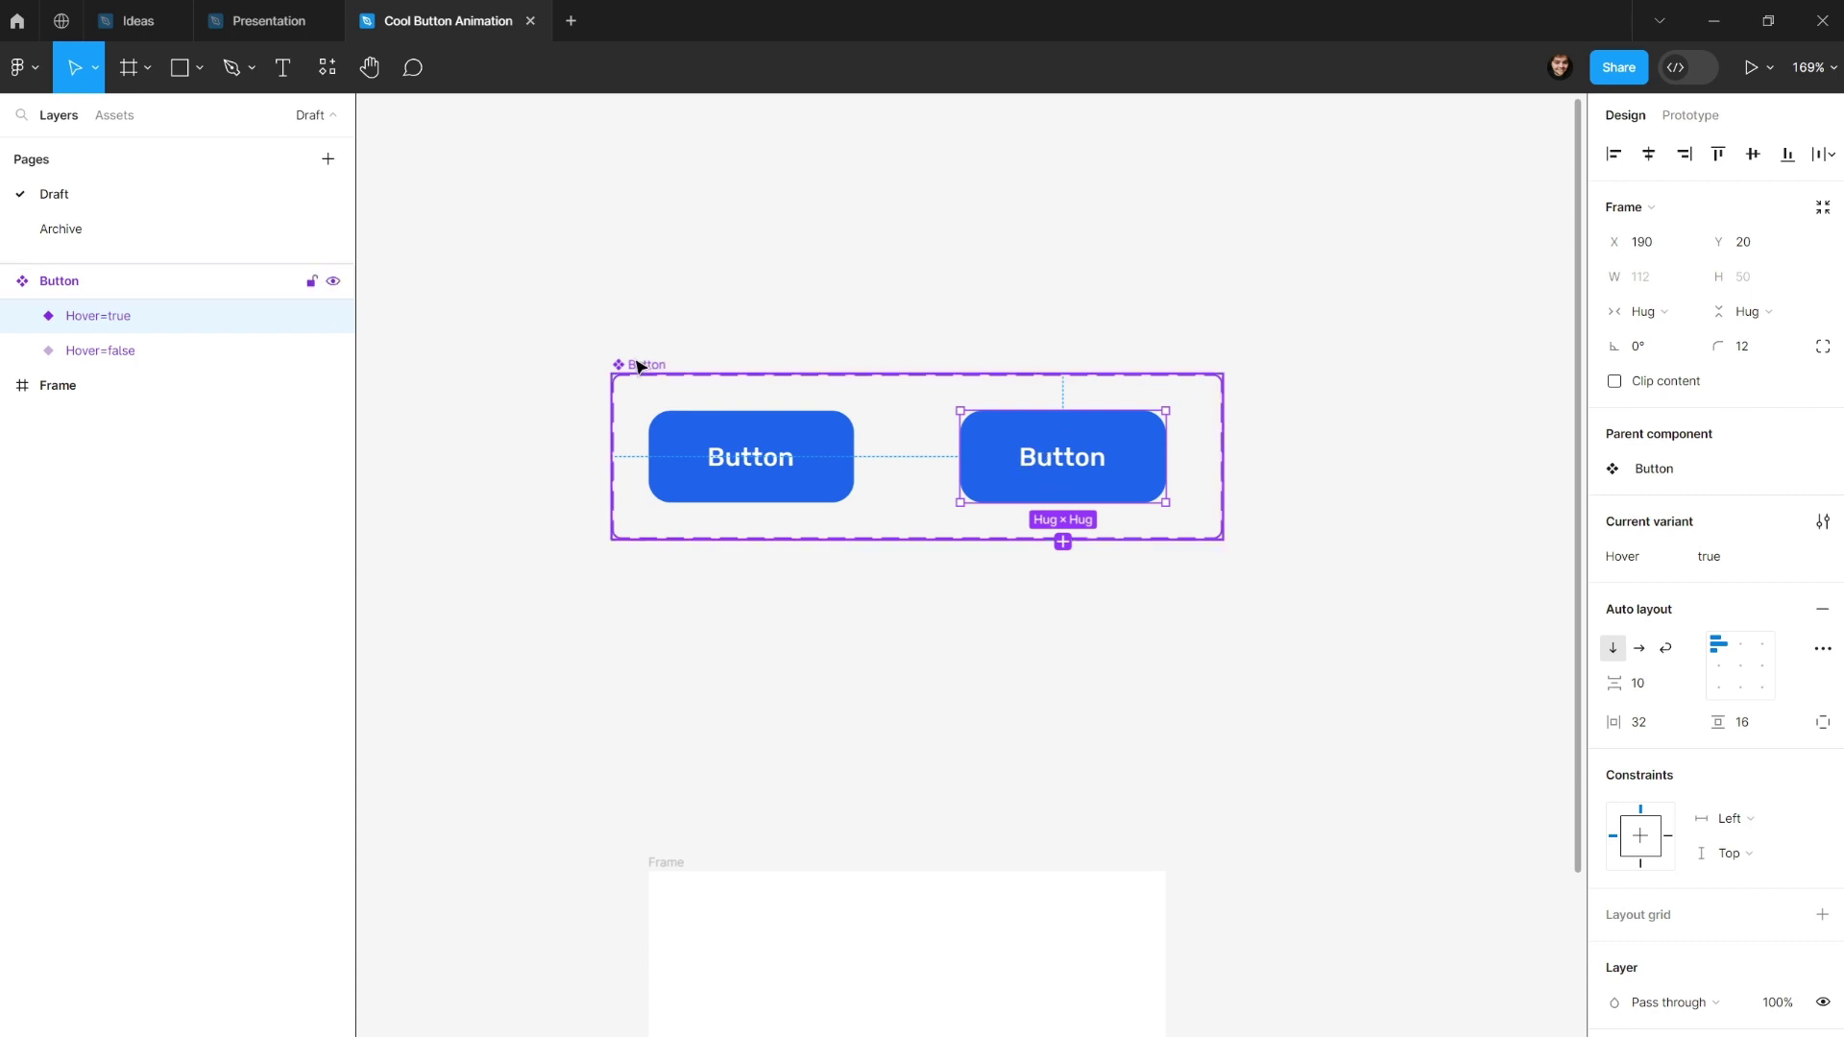
left_click_drag(638, 362, 630, 362)
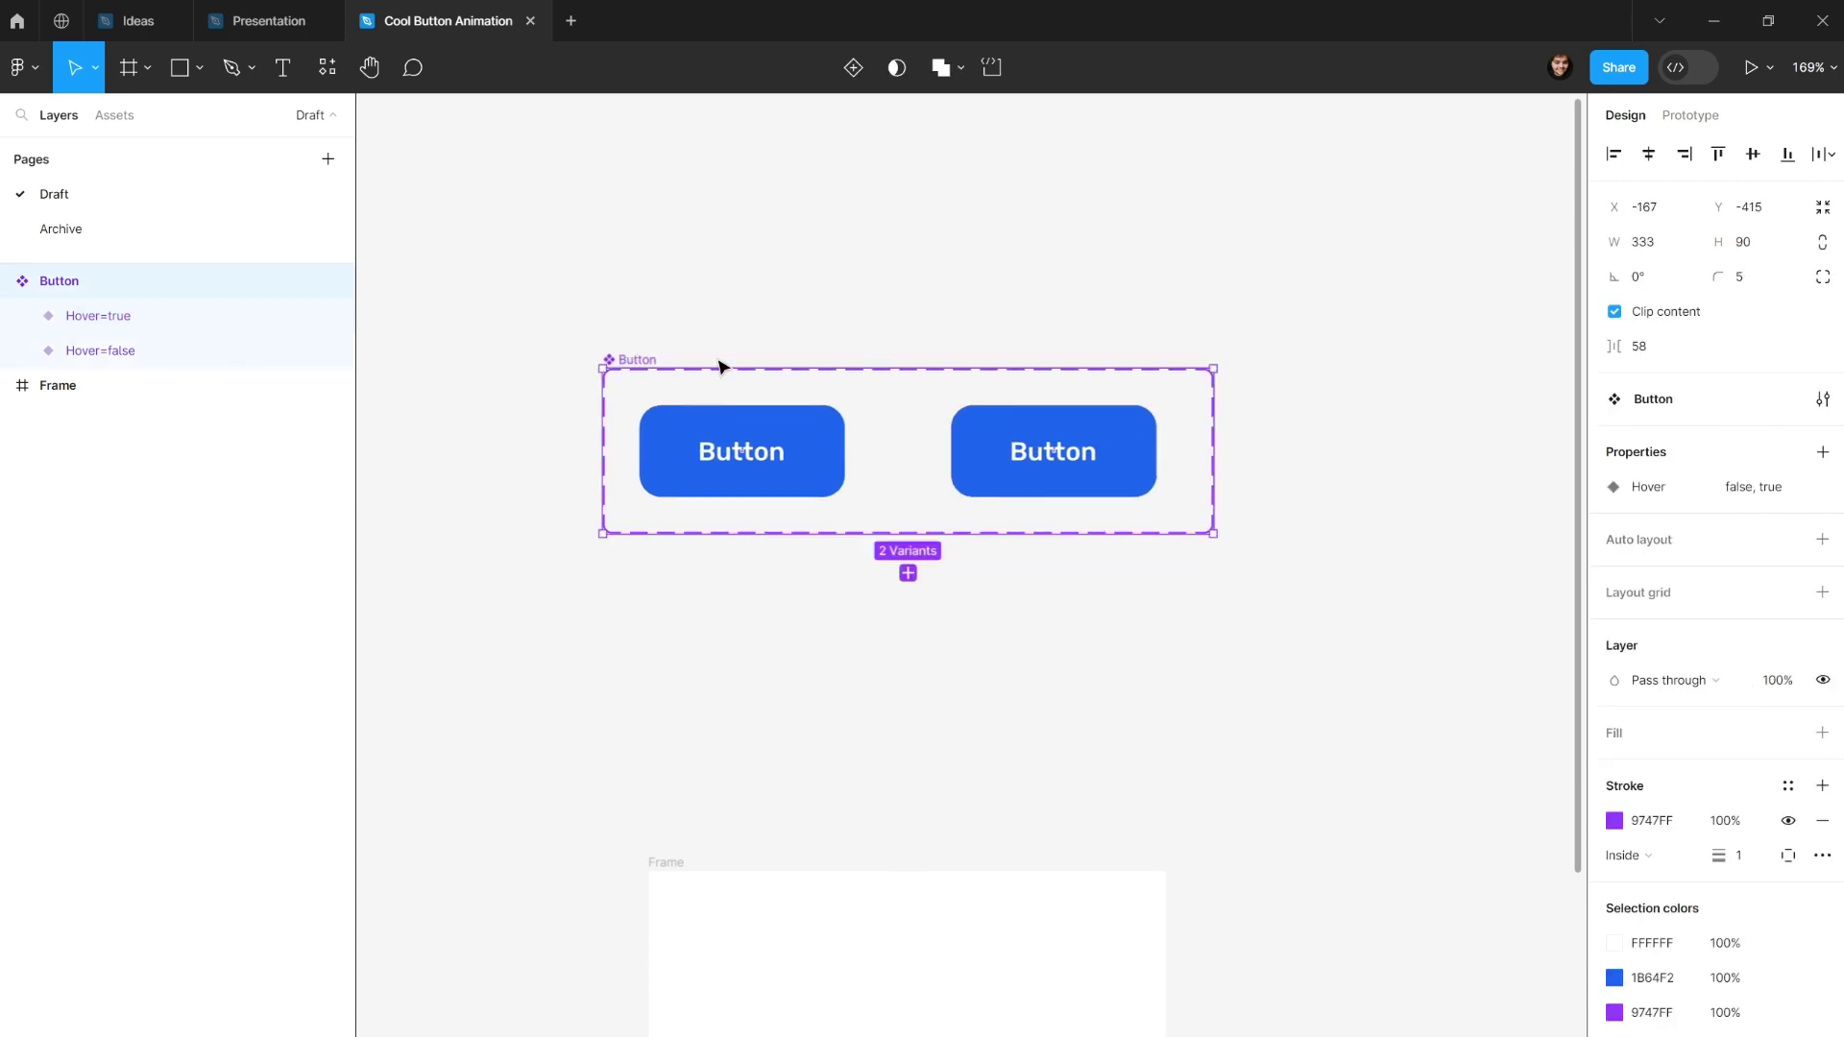
Connect Hover=false to Hover=true with a While hovering trigger.
left_click(1692, 120)
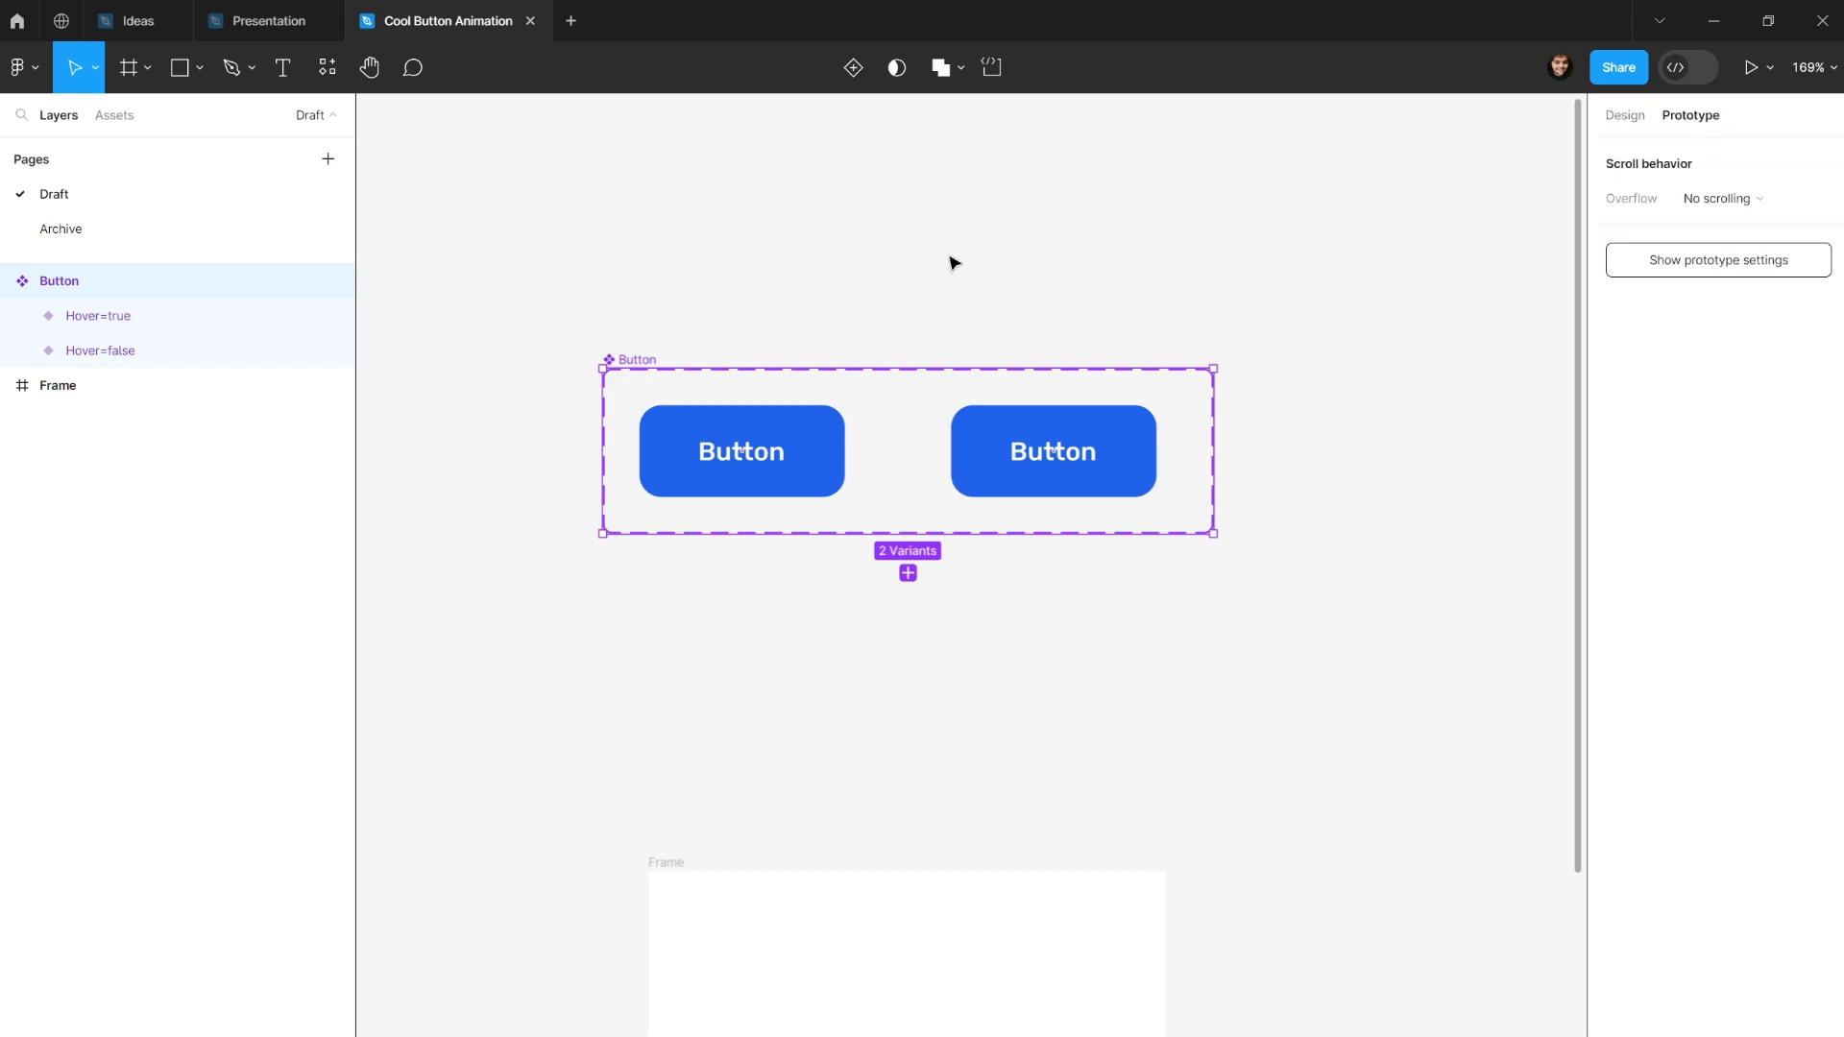
left_click(783, 438)
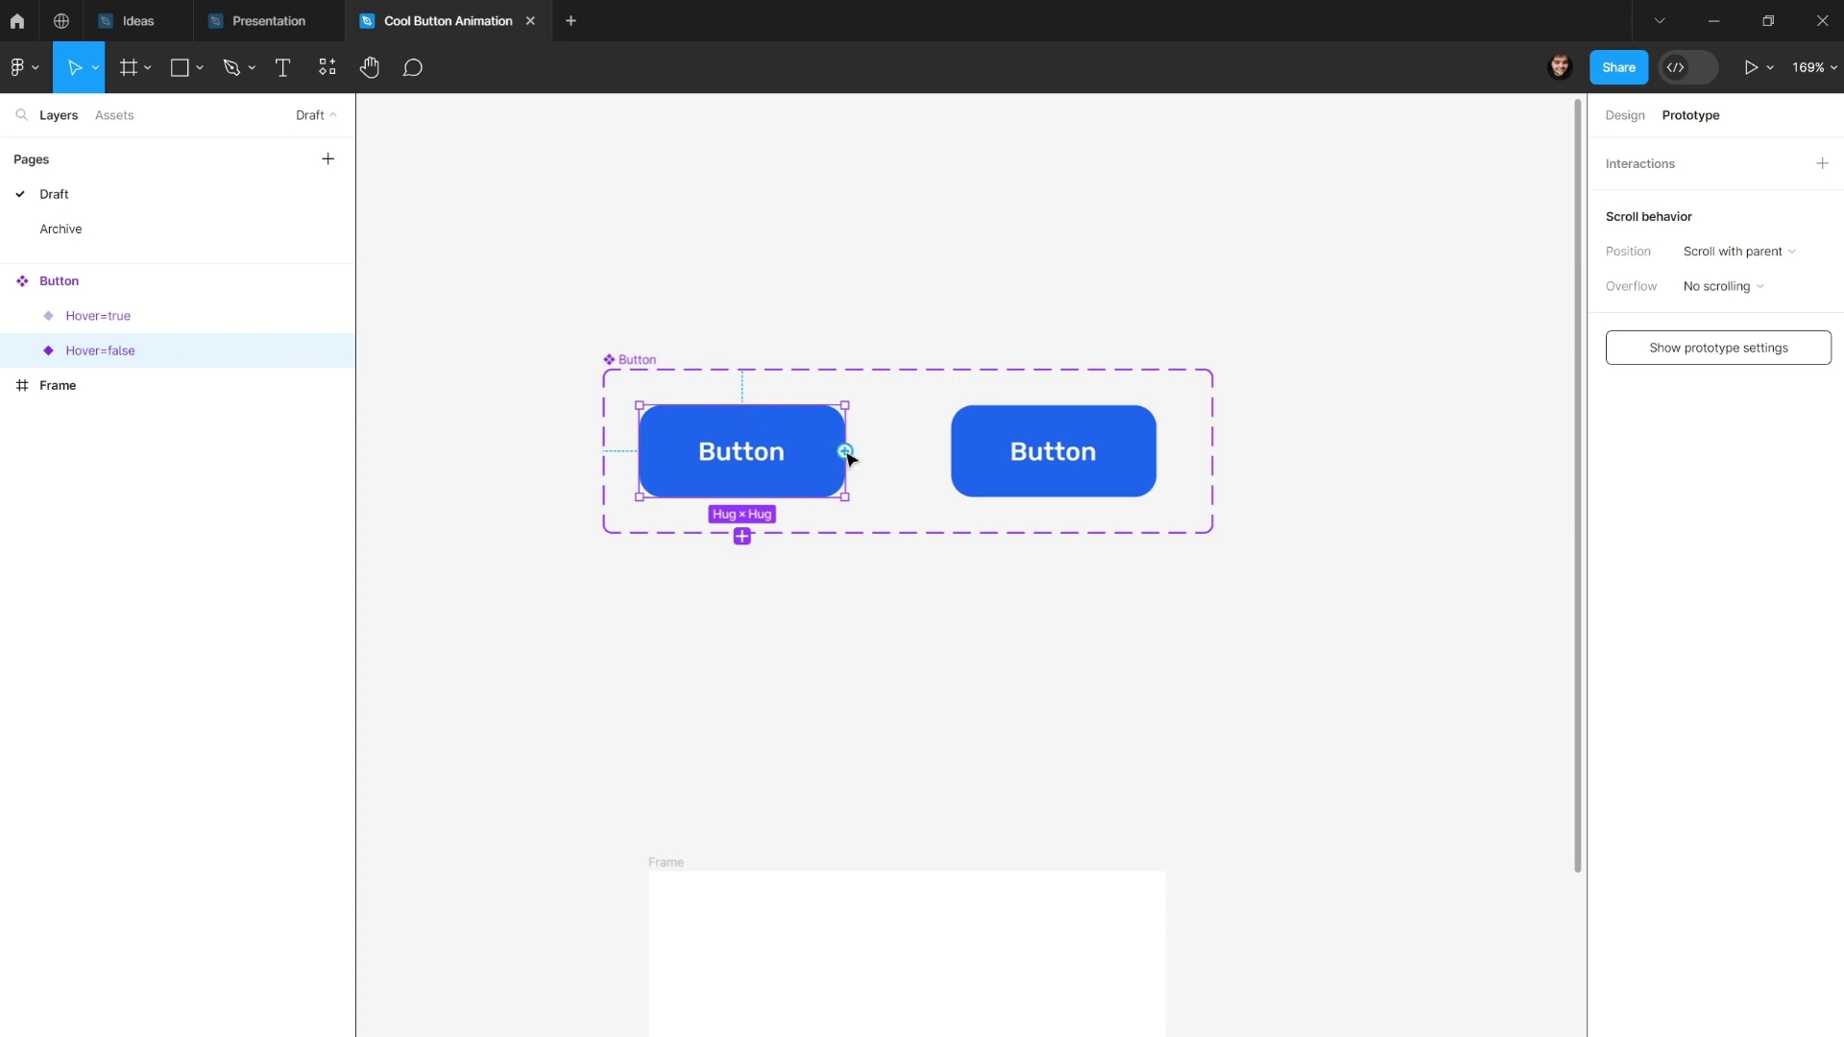
left_click_drag(846, 453, 1020, 462)
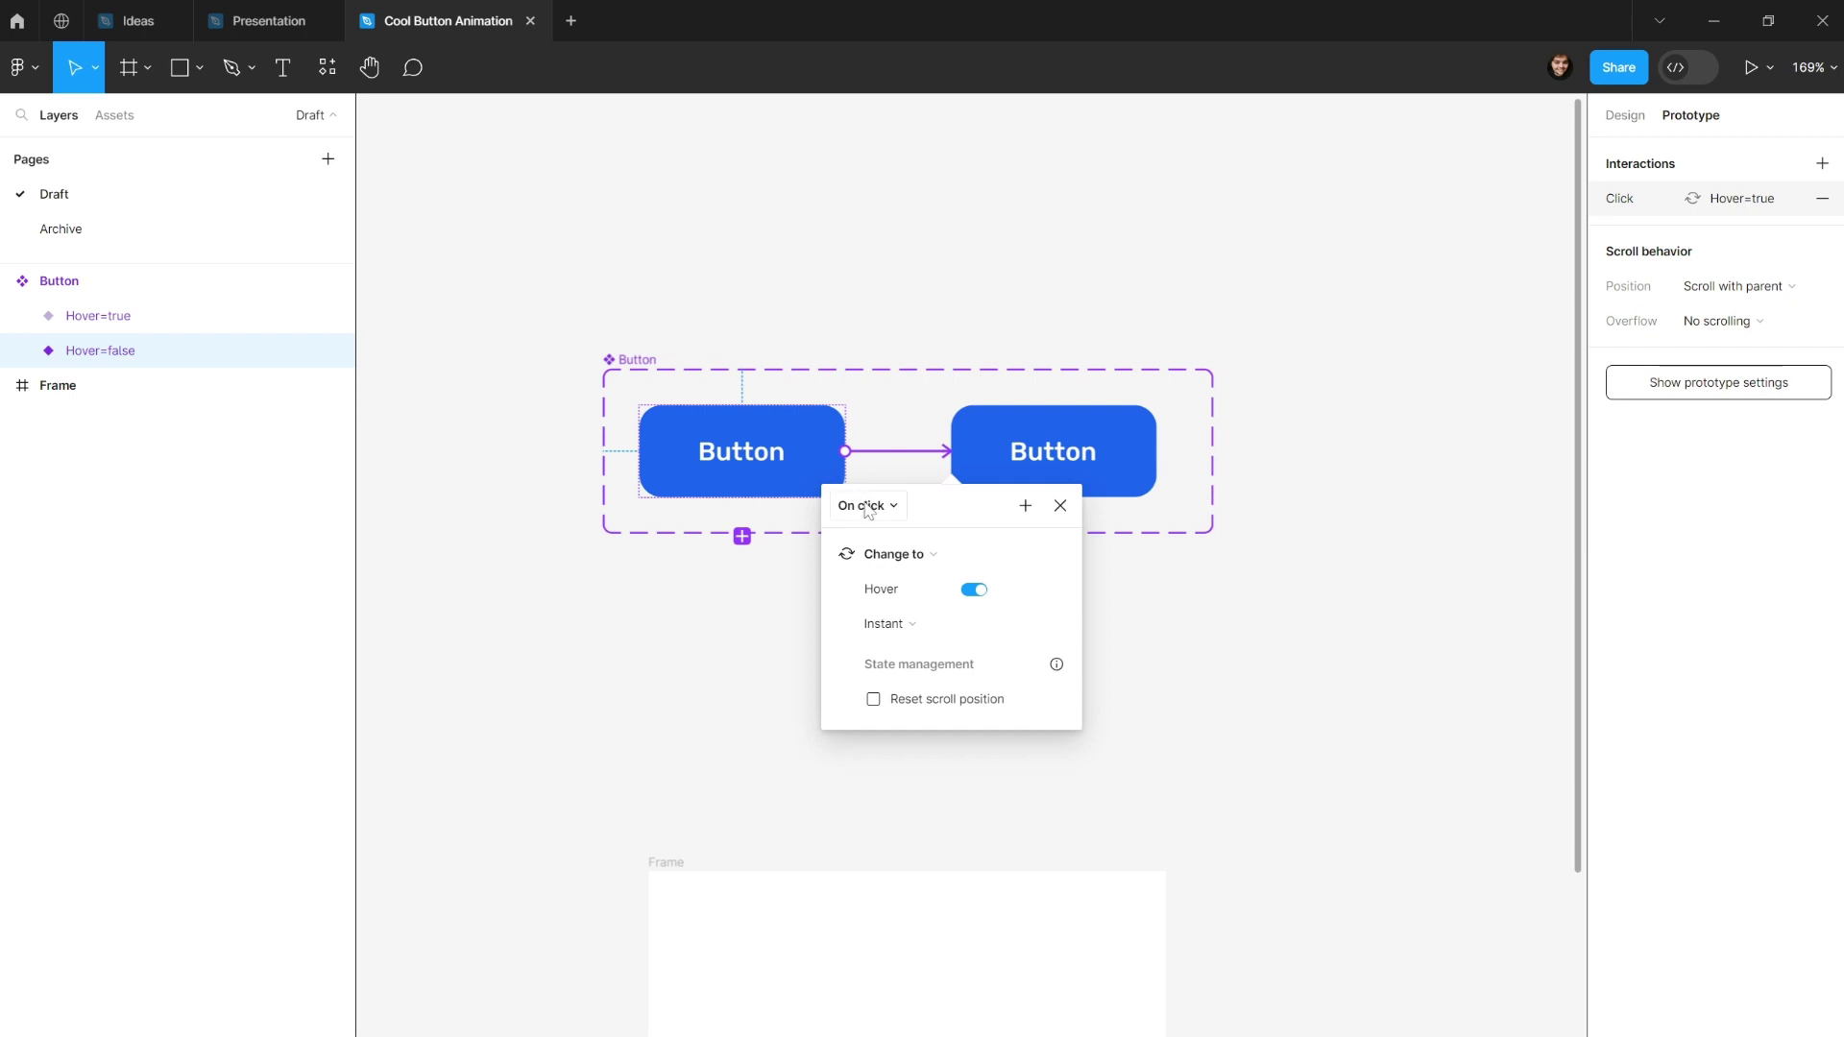
left_click(876, 505)
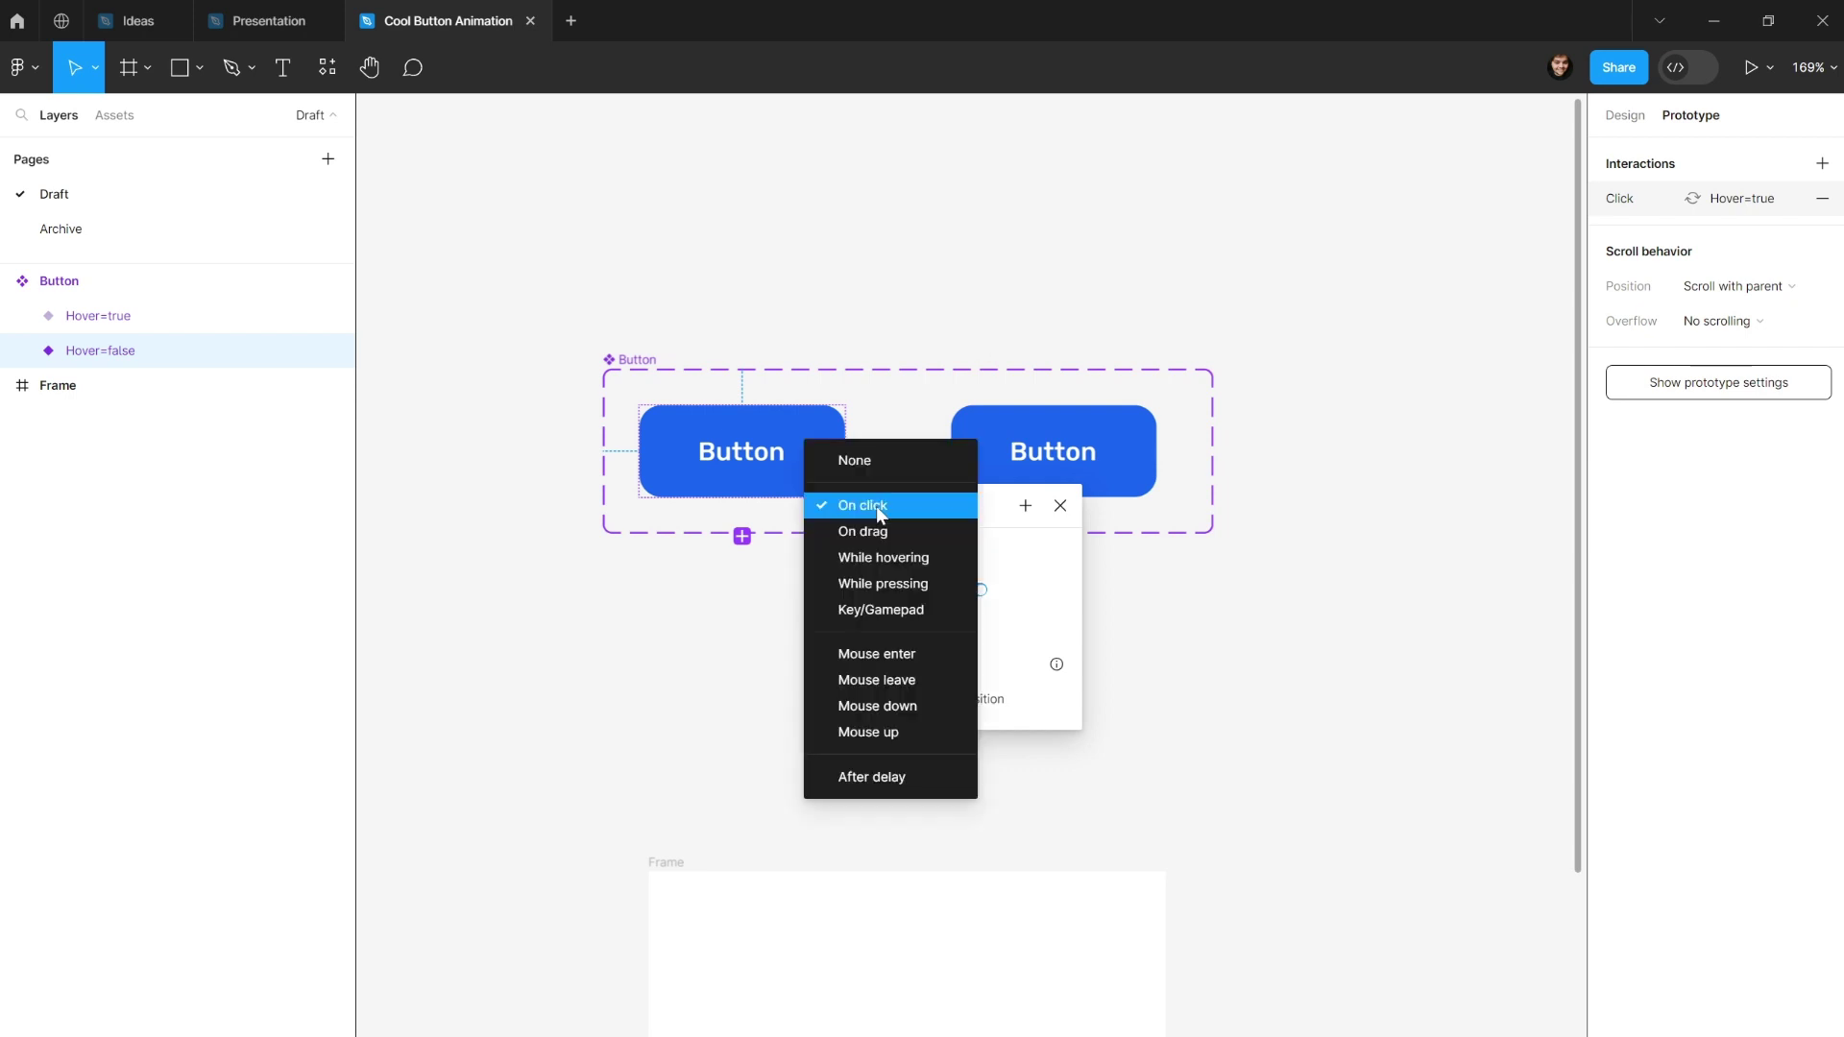
left_click(899, 559)
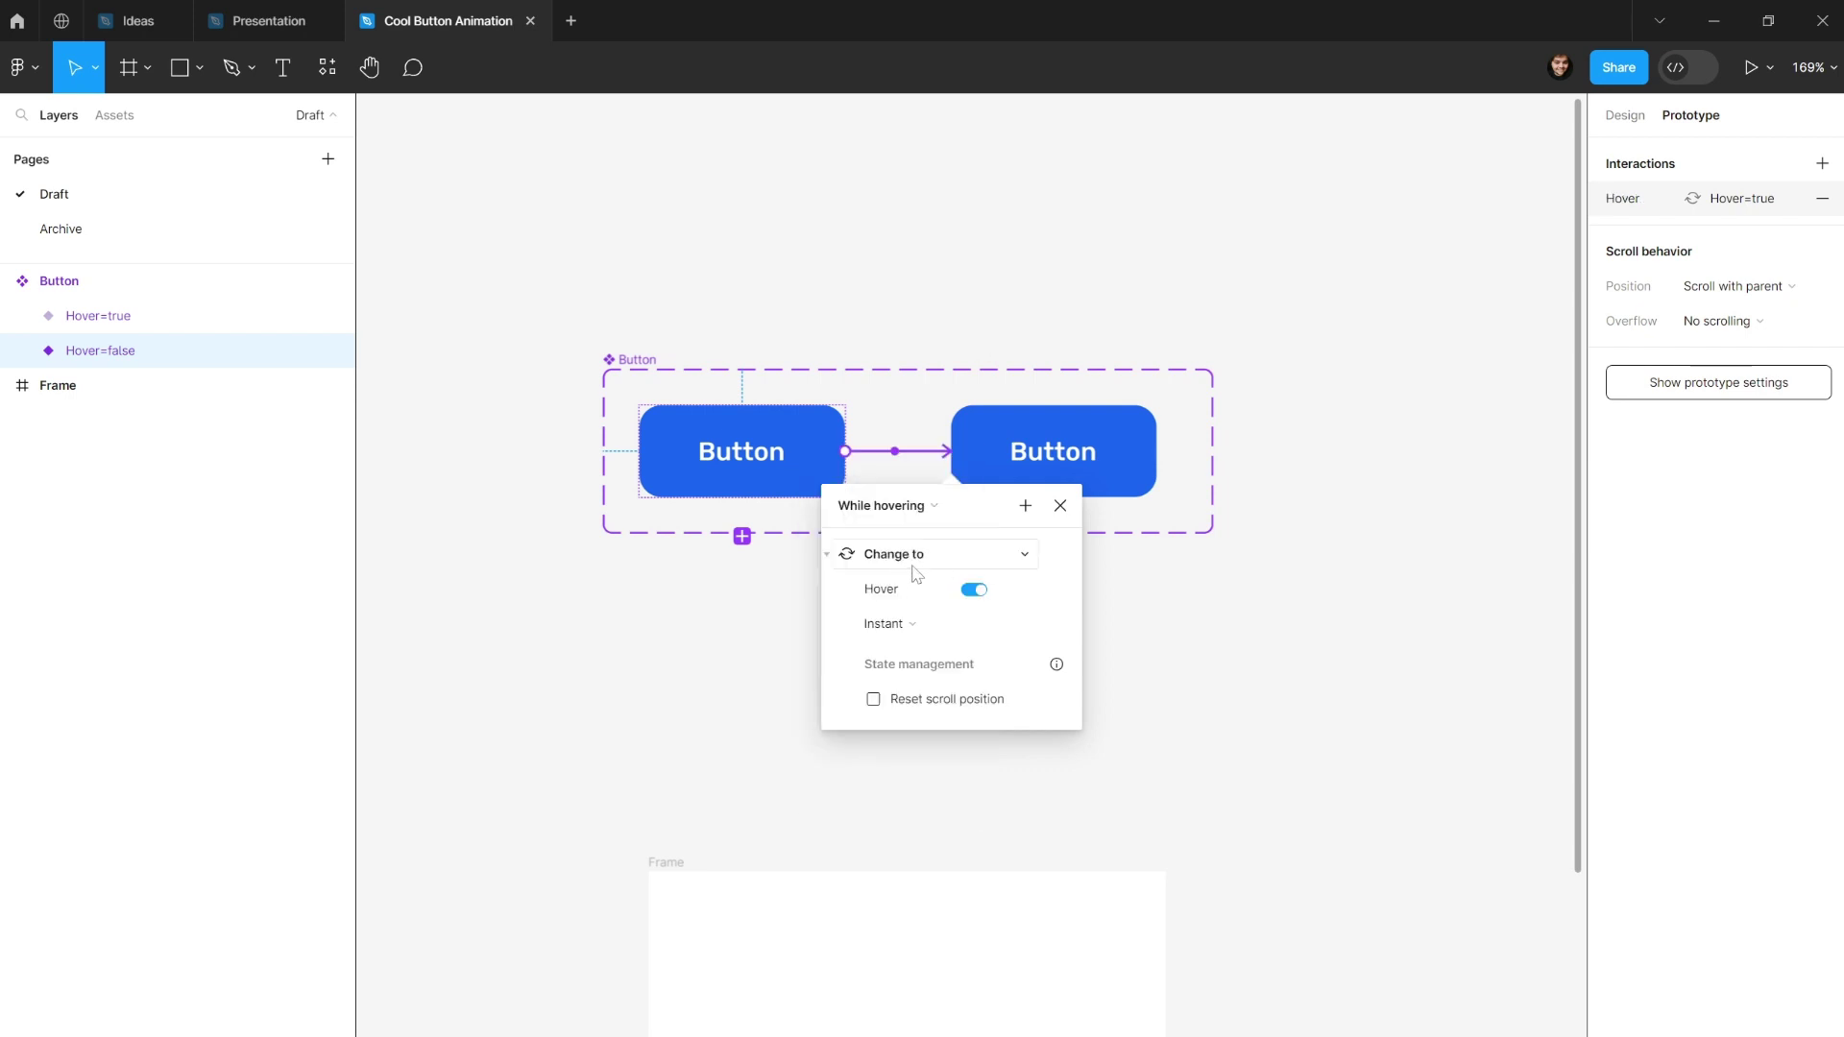
Use Smart animate, Ease out, 200ms for the transition, then tidy the component set's size.
left_click(897, 627)
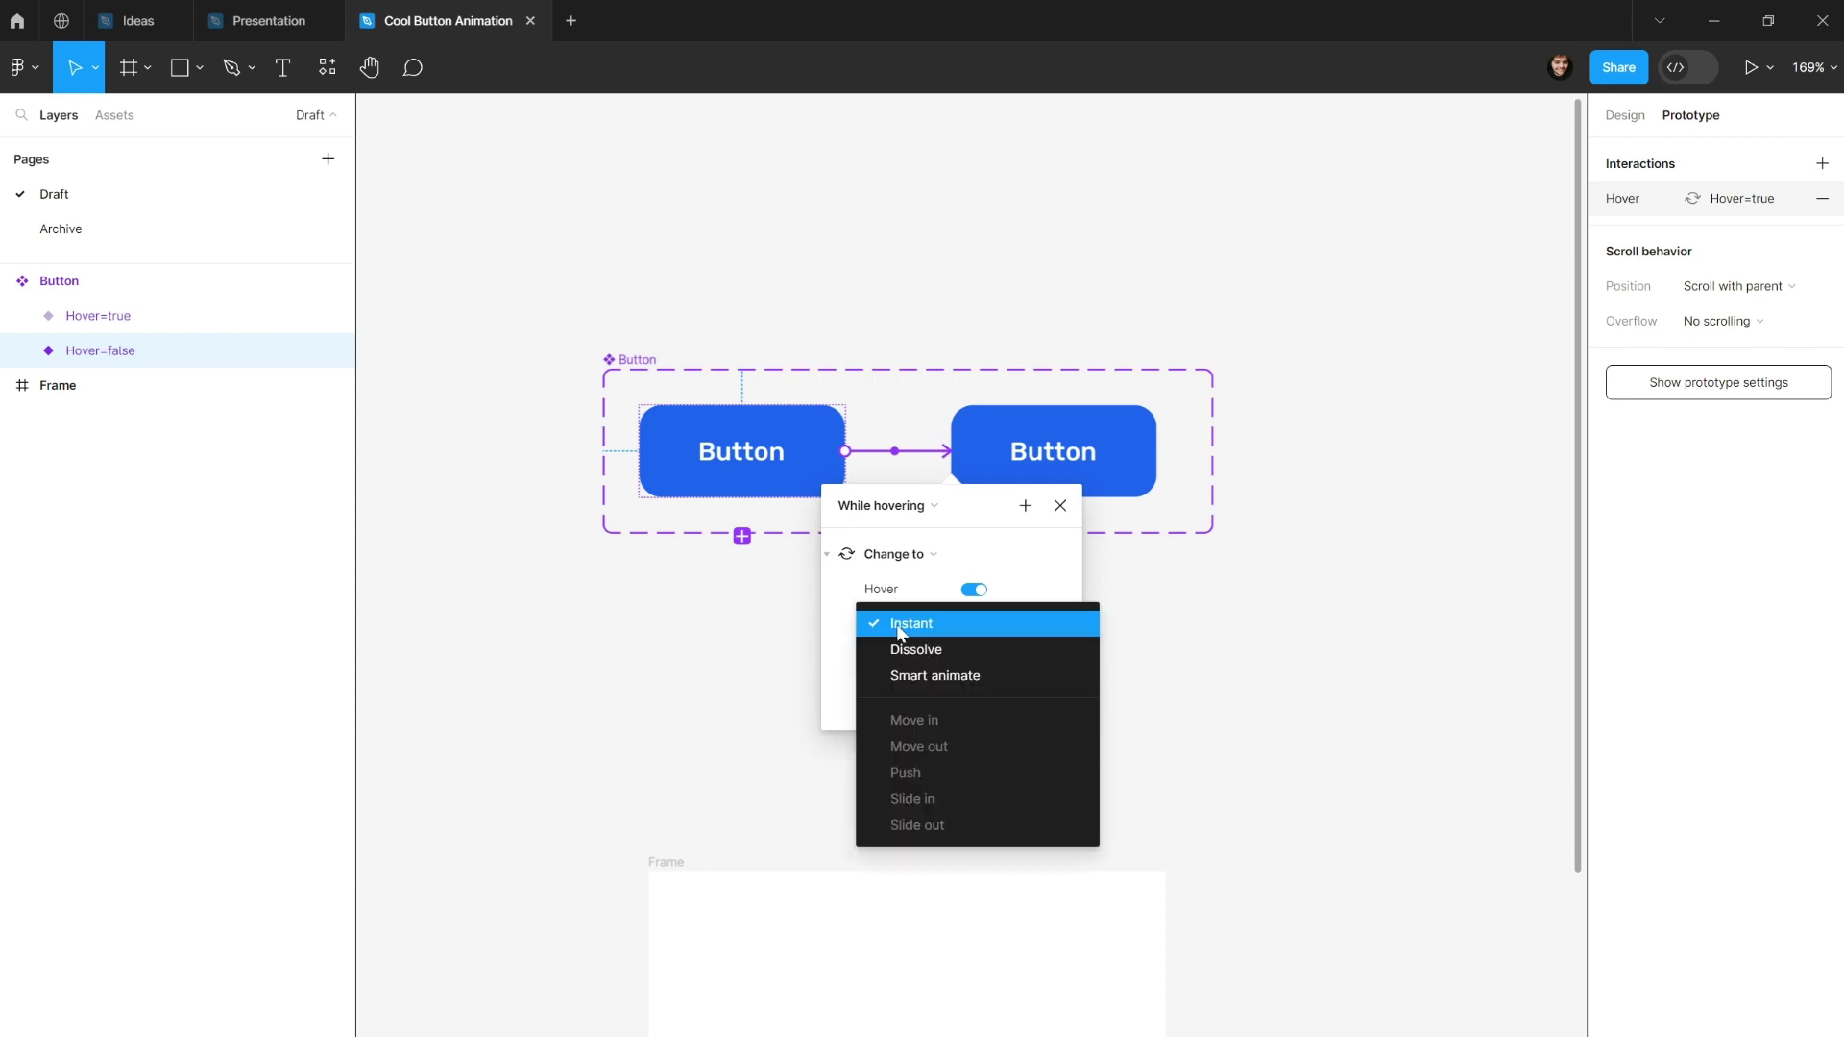
left_click(921, 677)
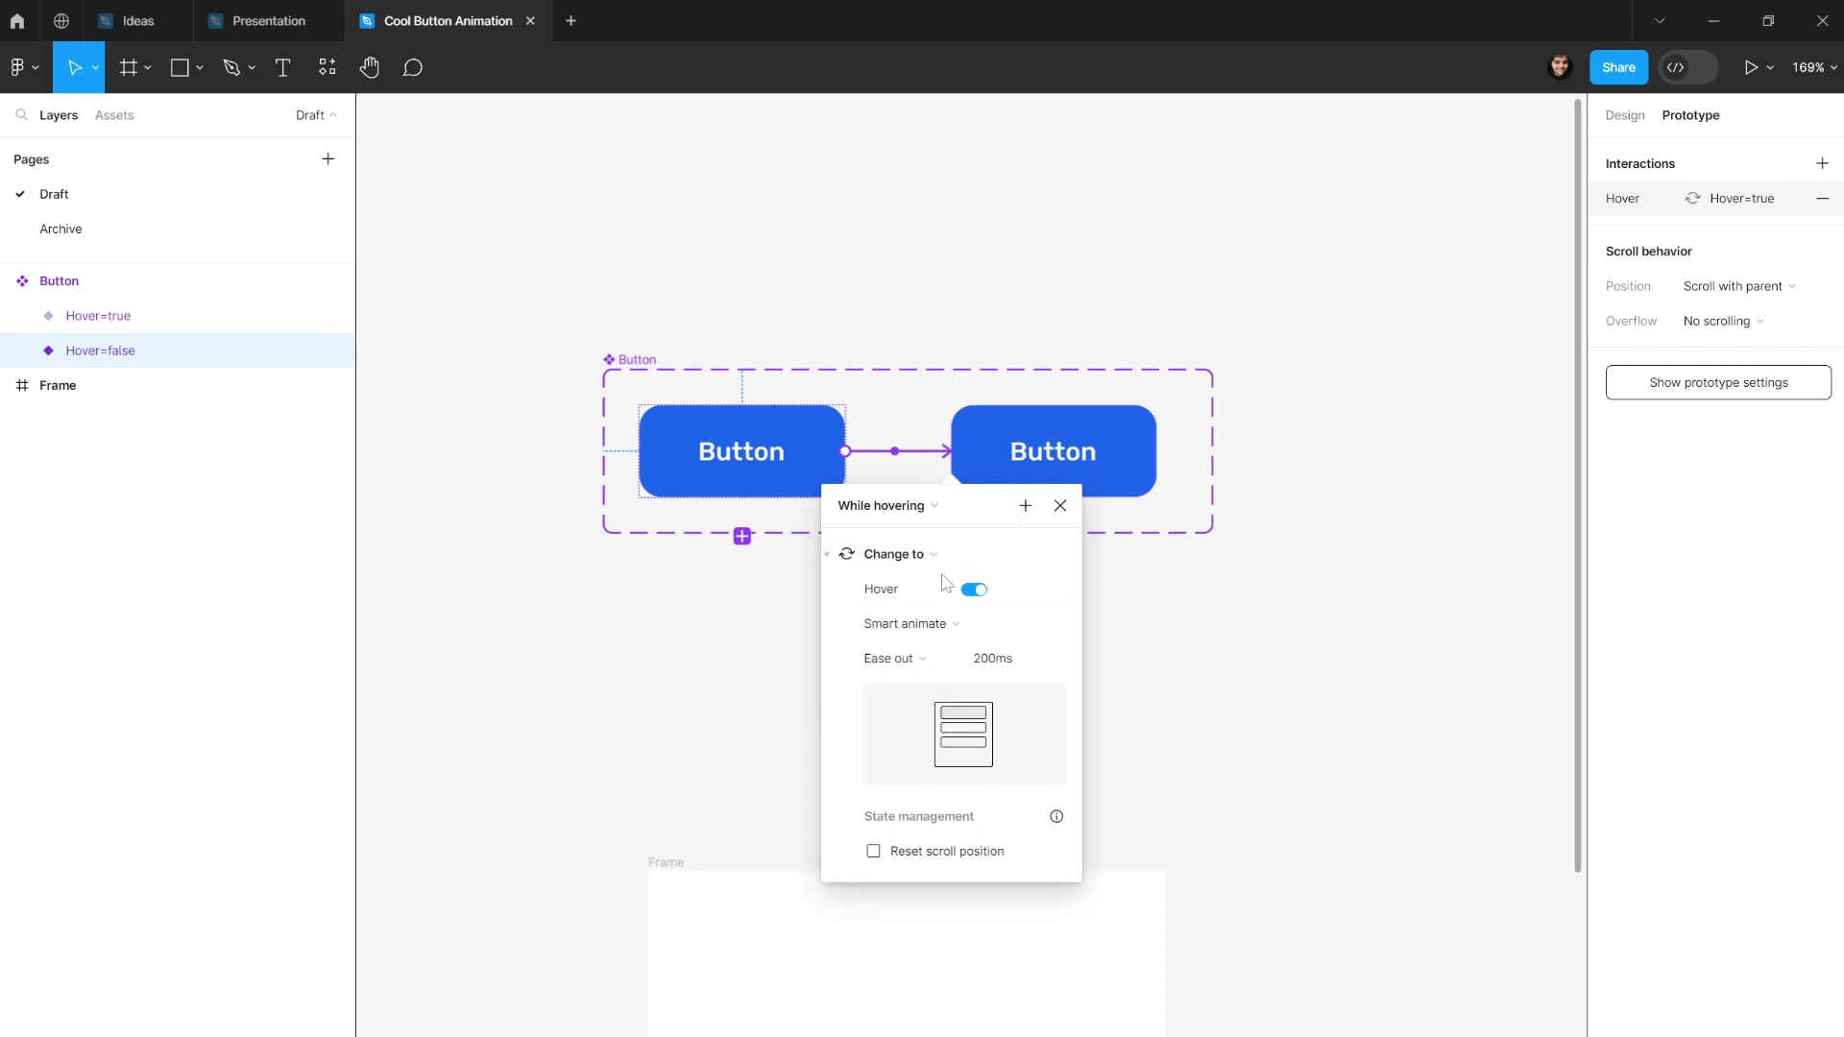
left_click(901, 667)
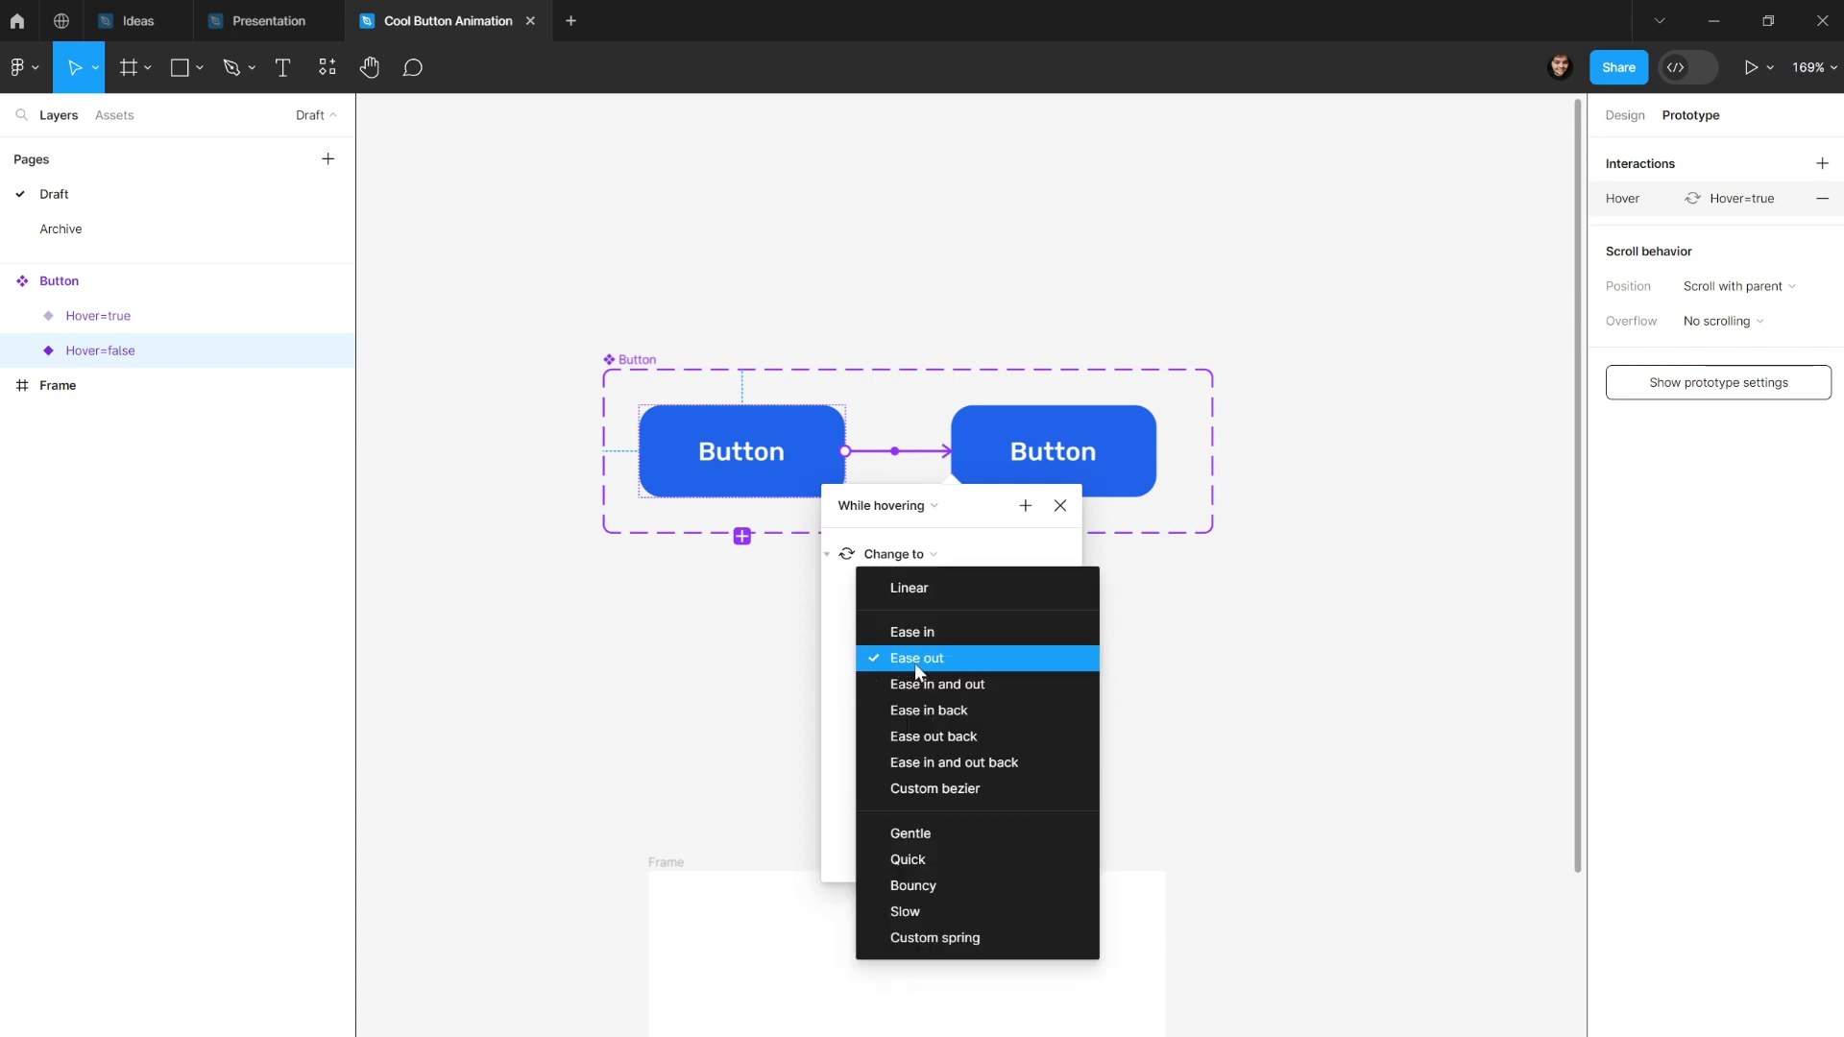
left_click(843, 664)
left_click(988, 659)
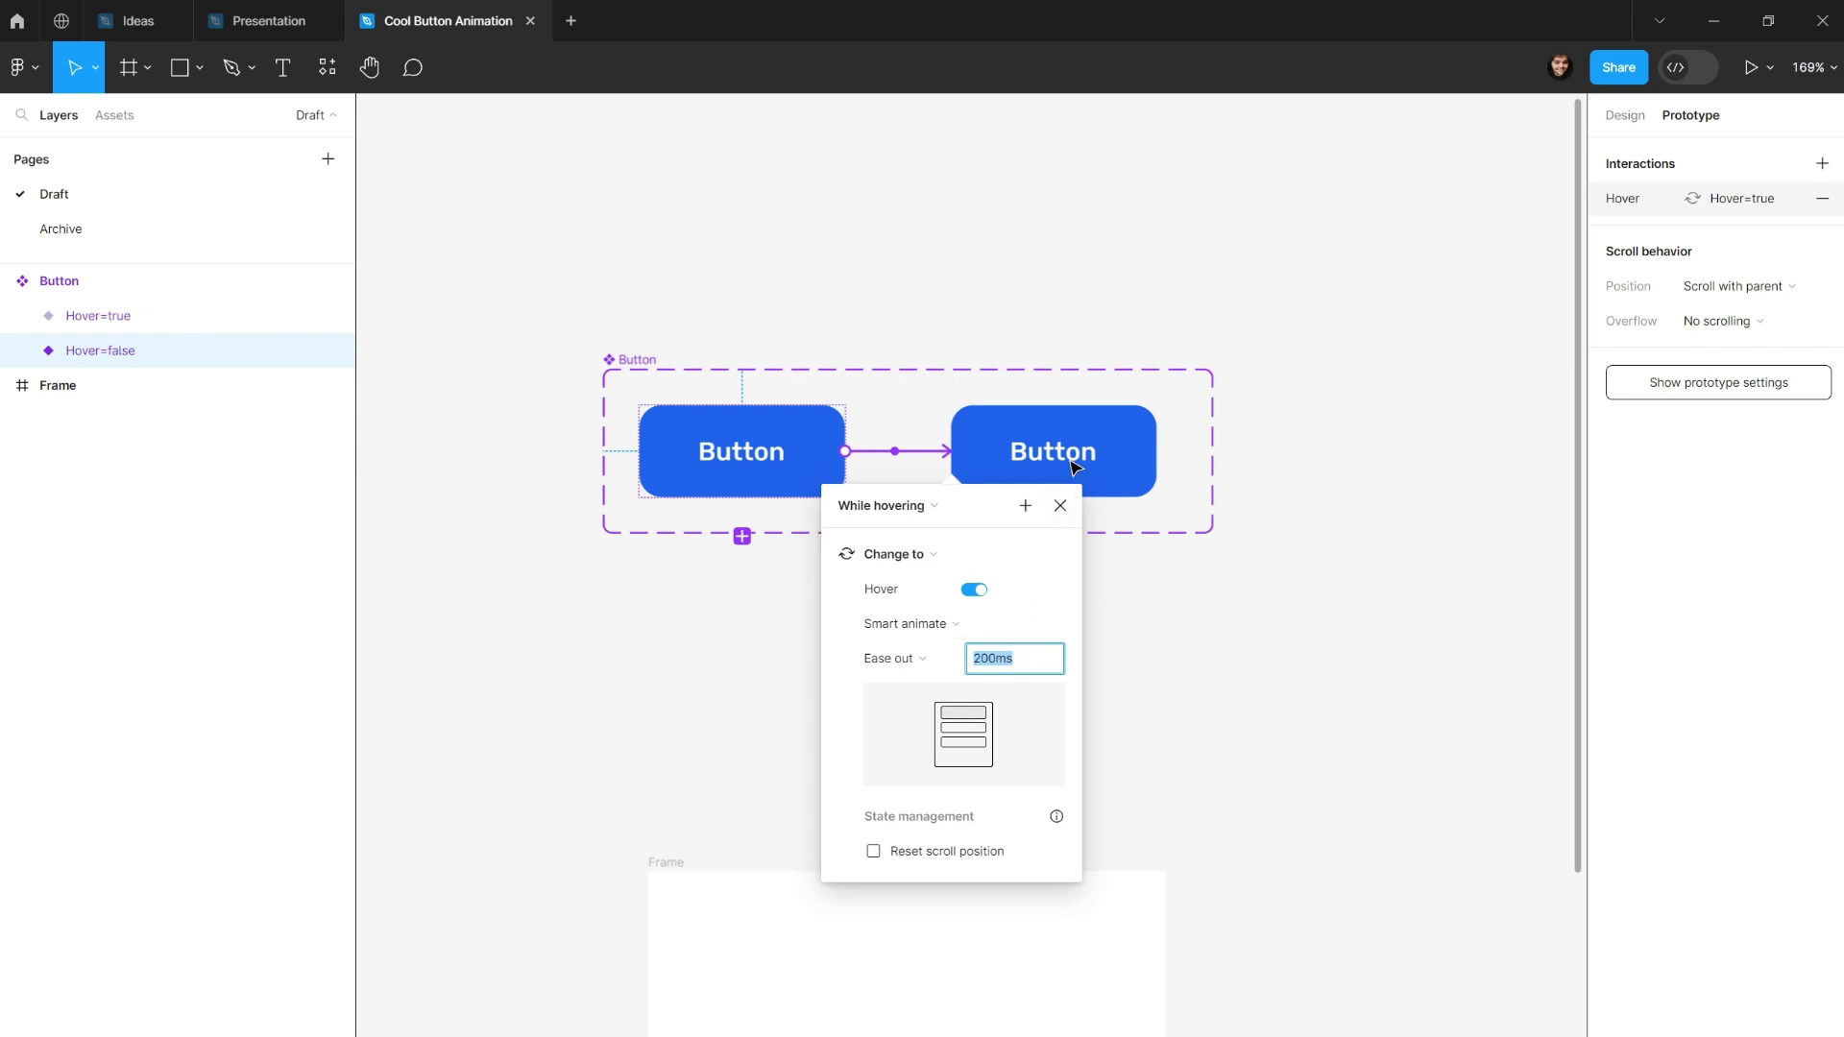
left_click(1034, 352)
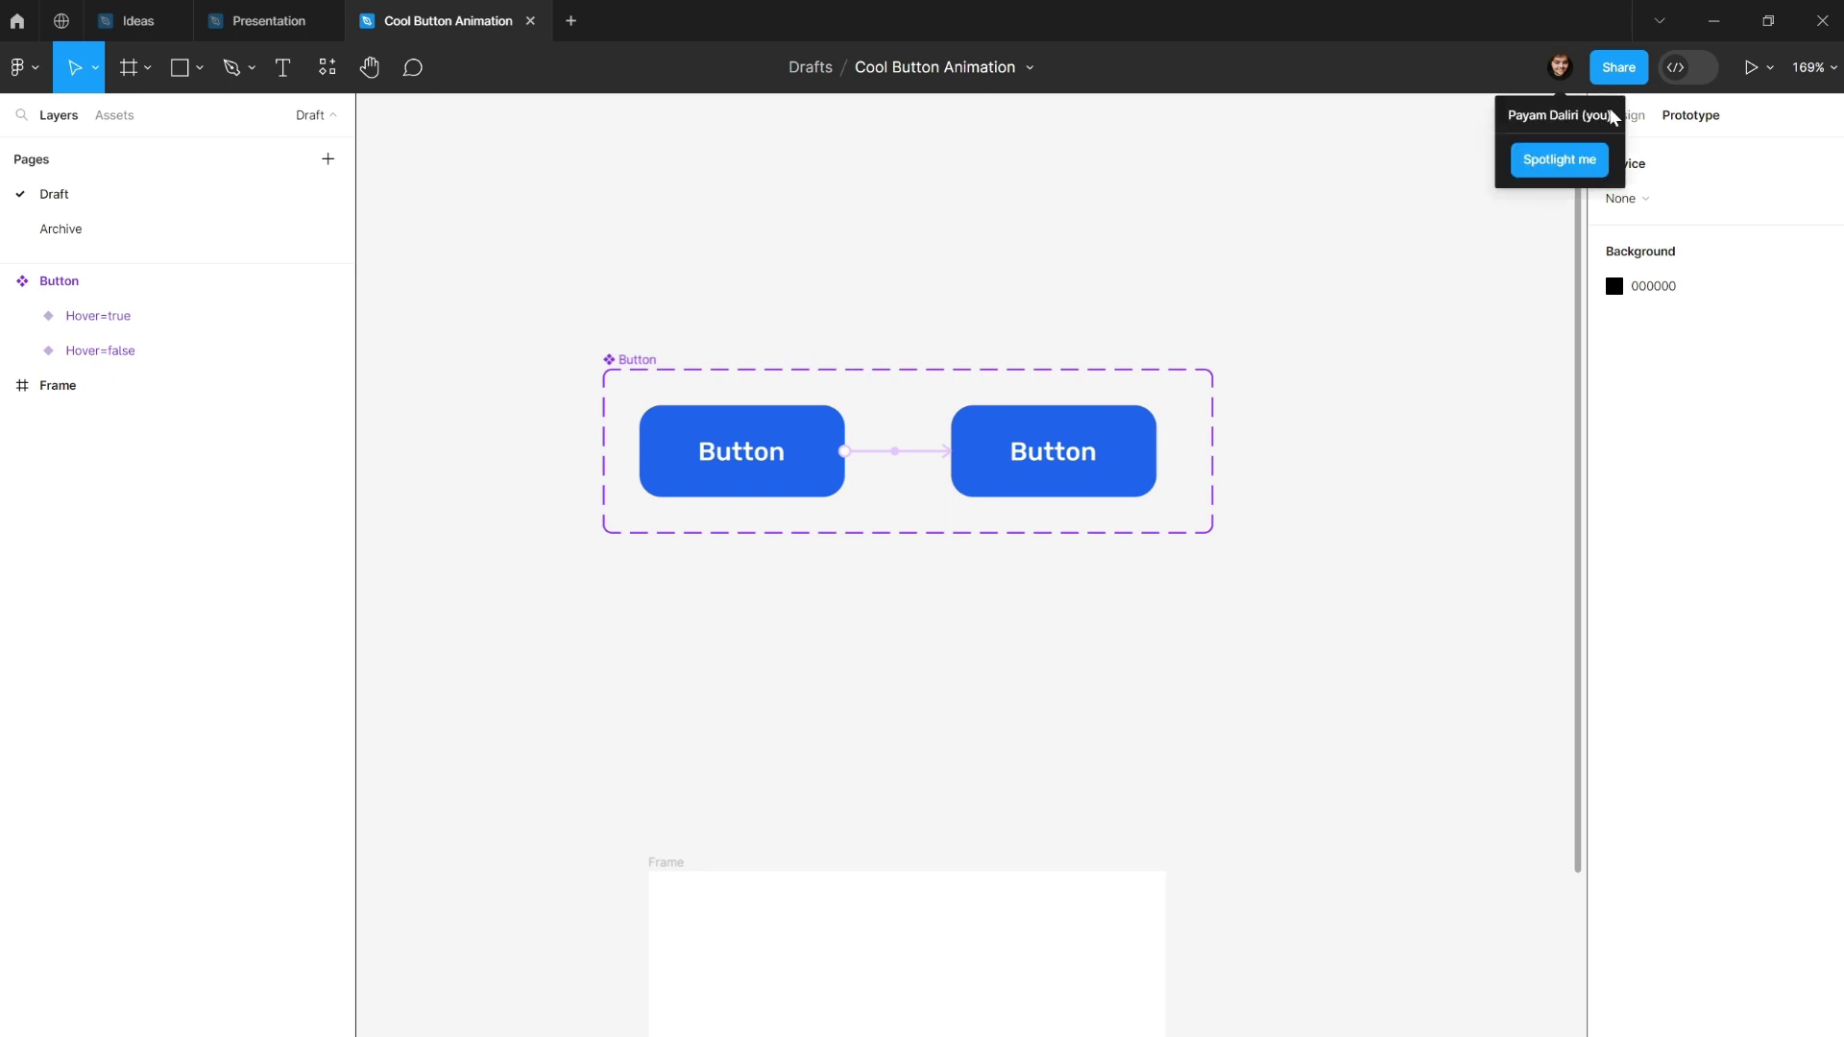
left_click_drag(650, 363, 675, 359)
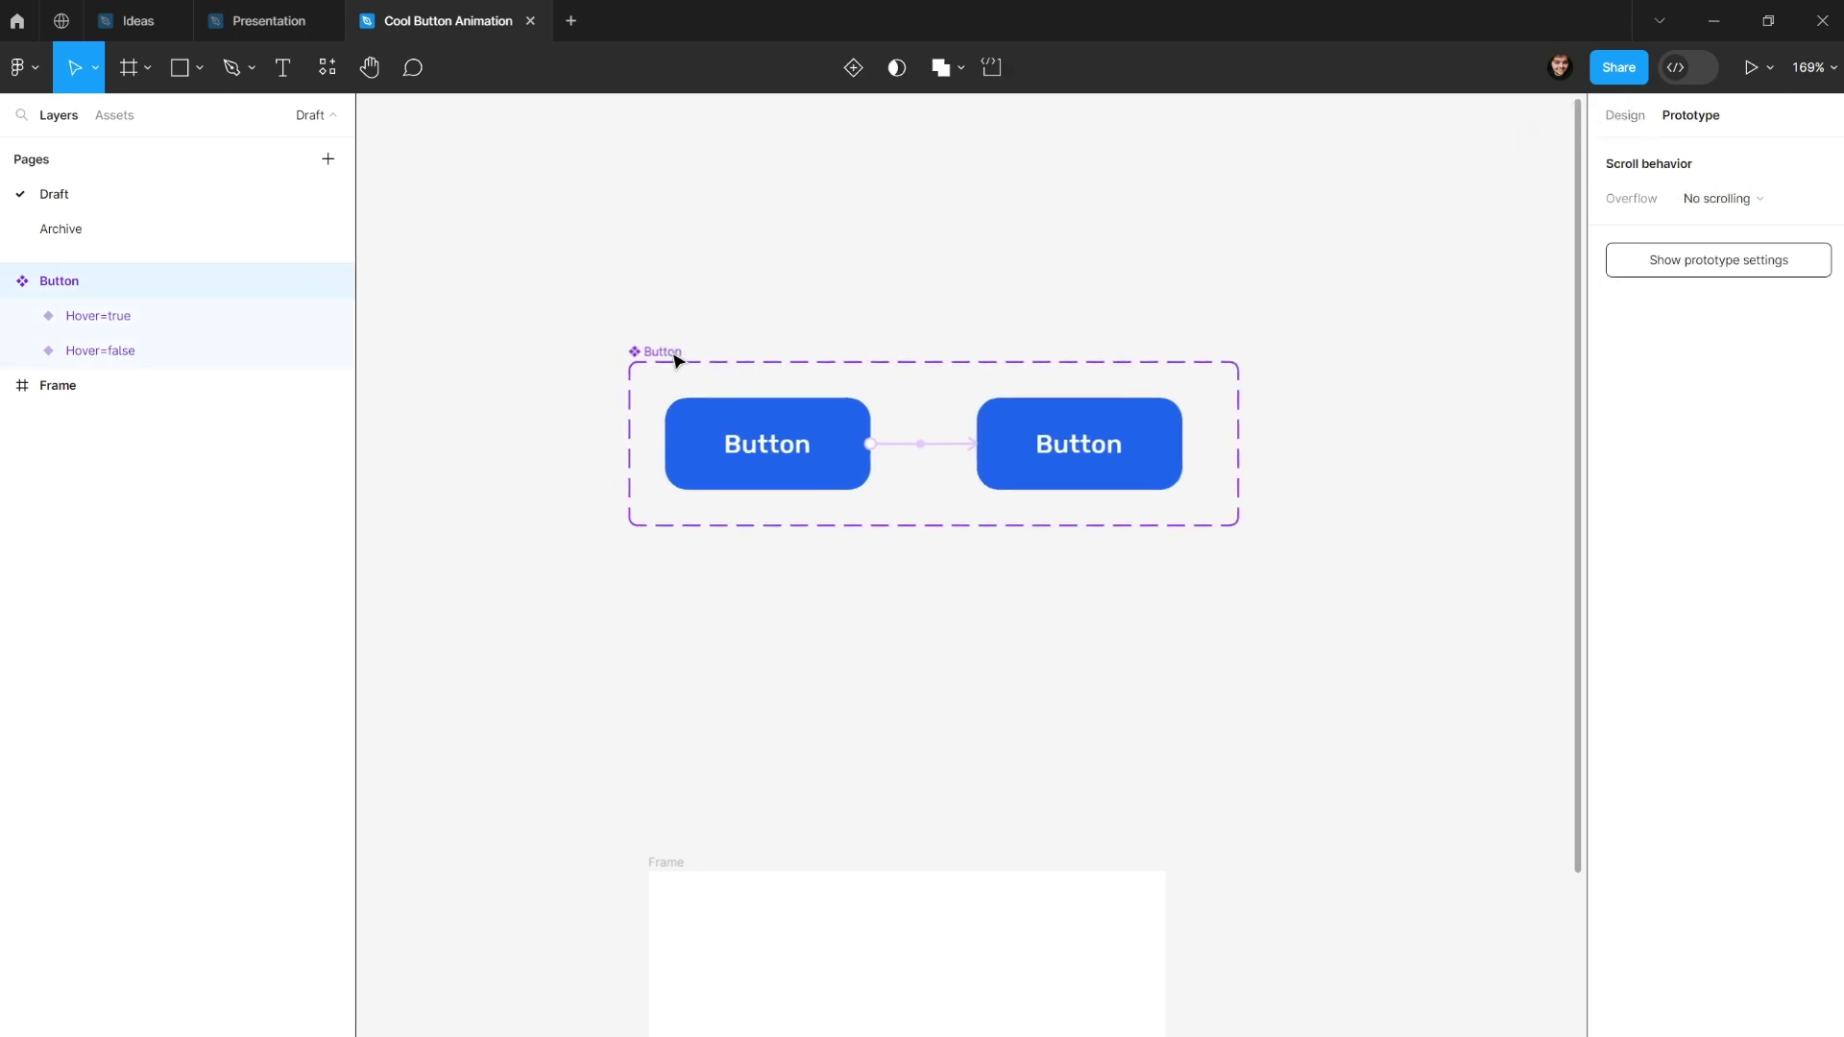
left_click_drag(1233, 428, 1223, 424)
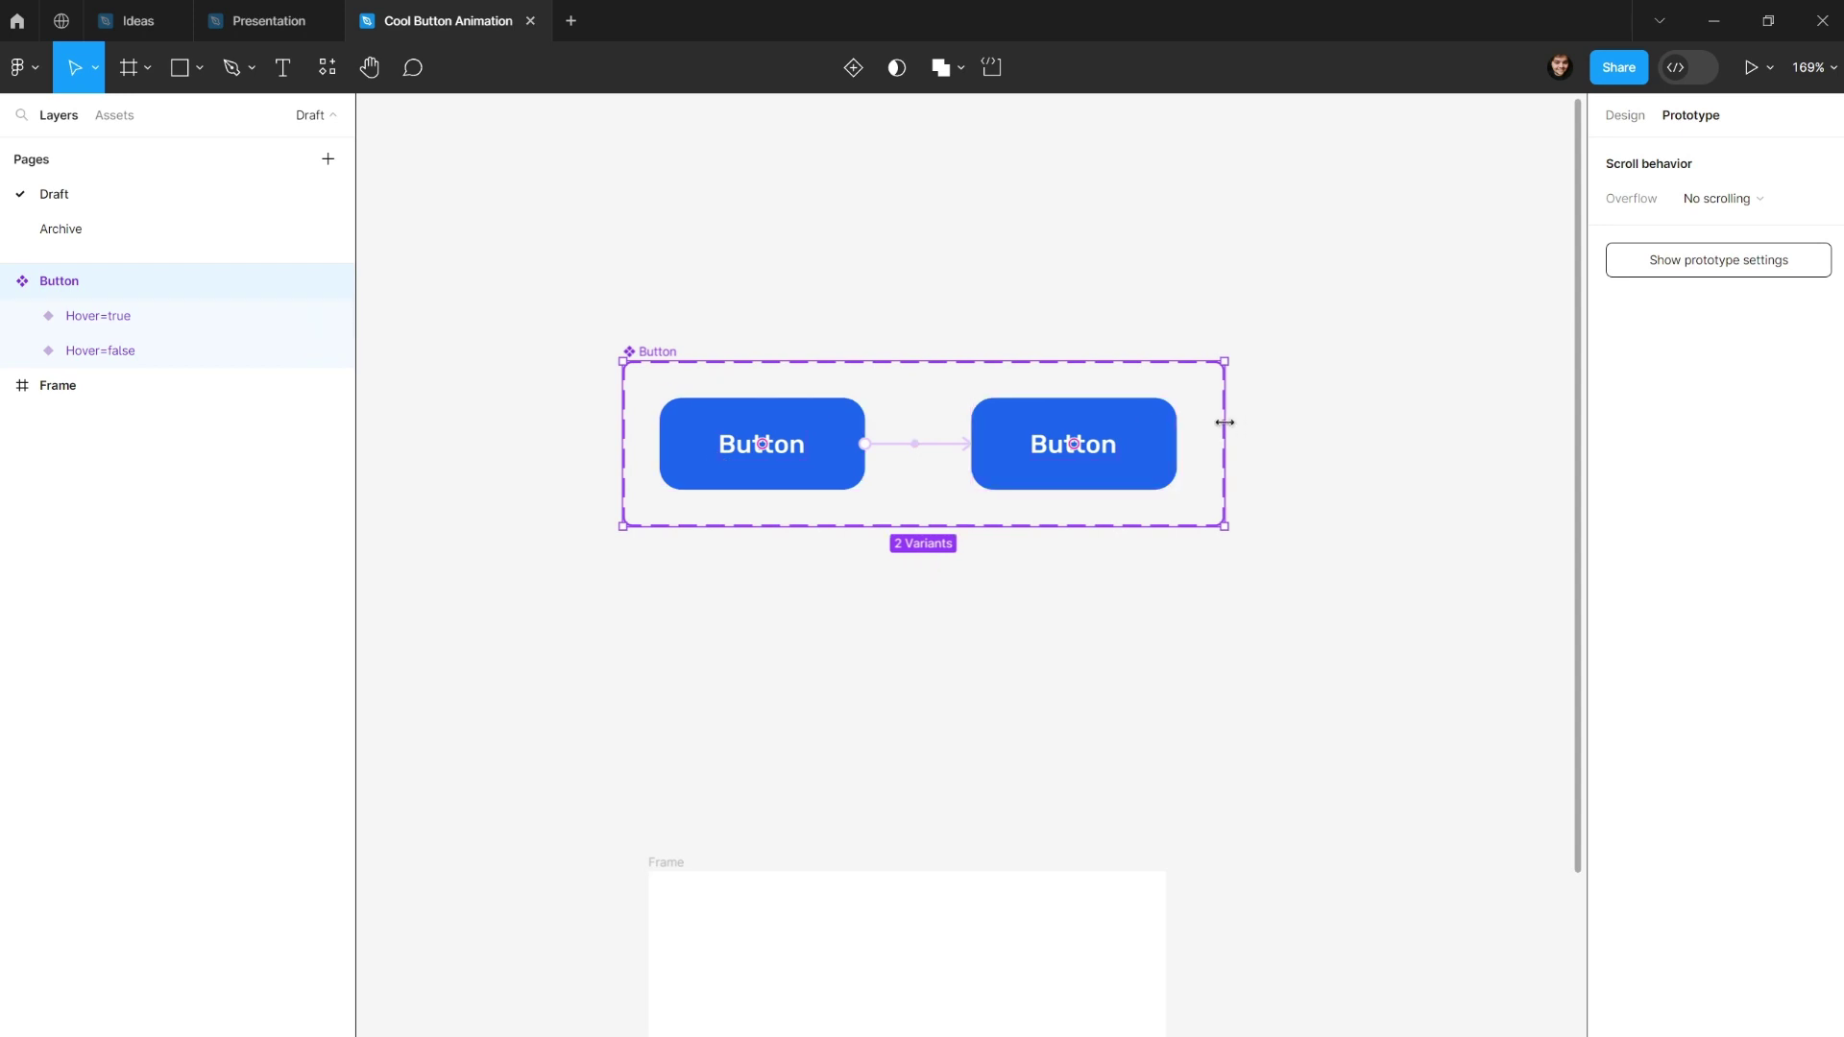
left_click(1625, 115)
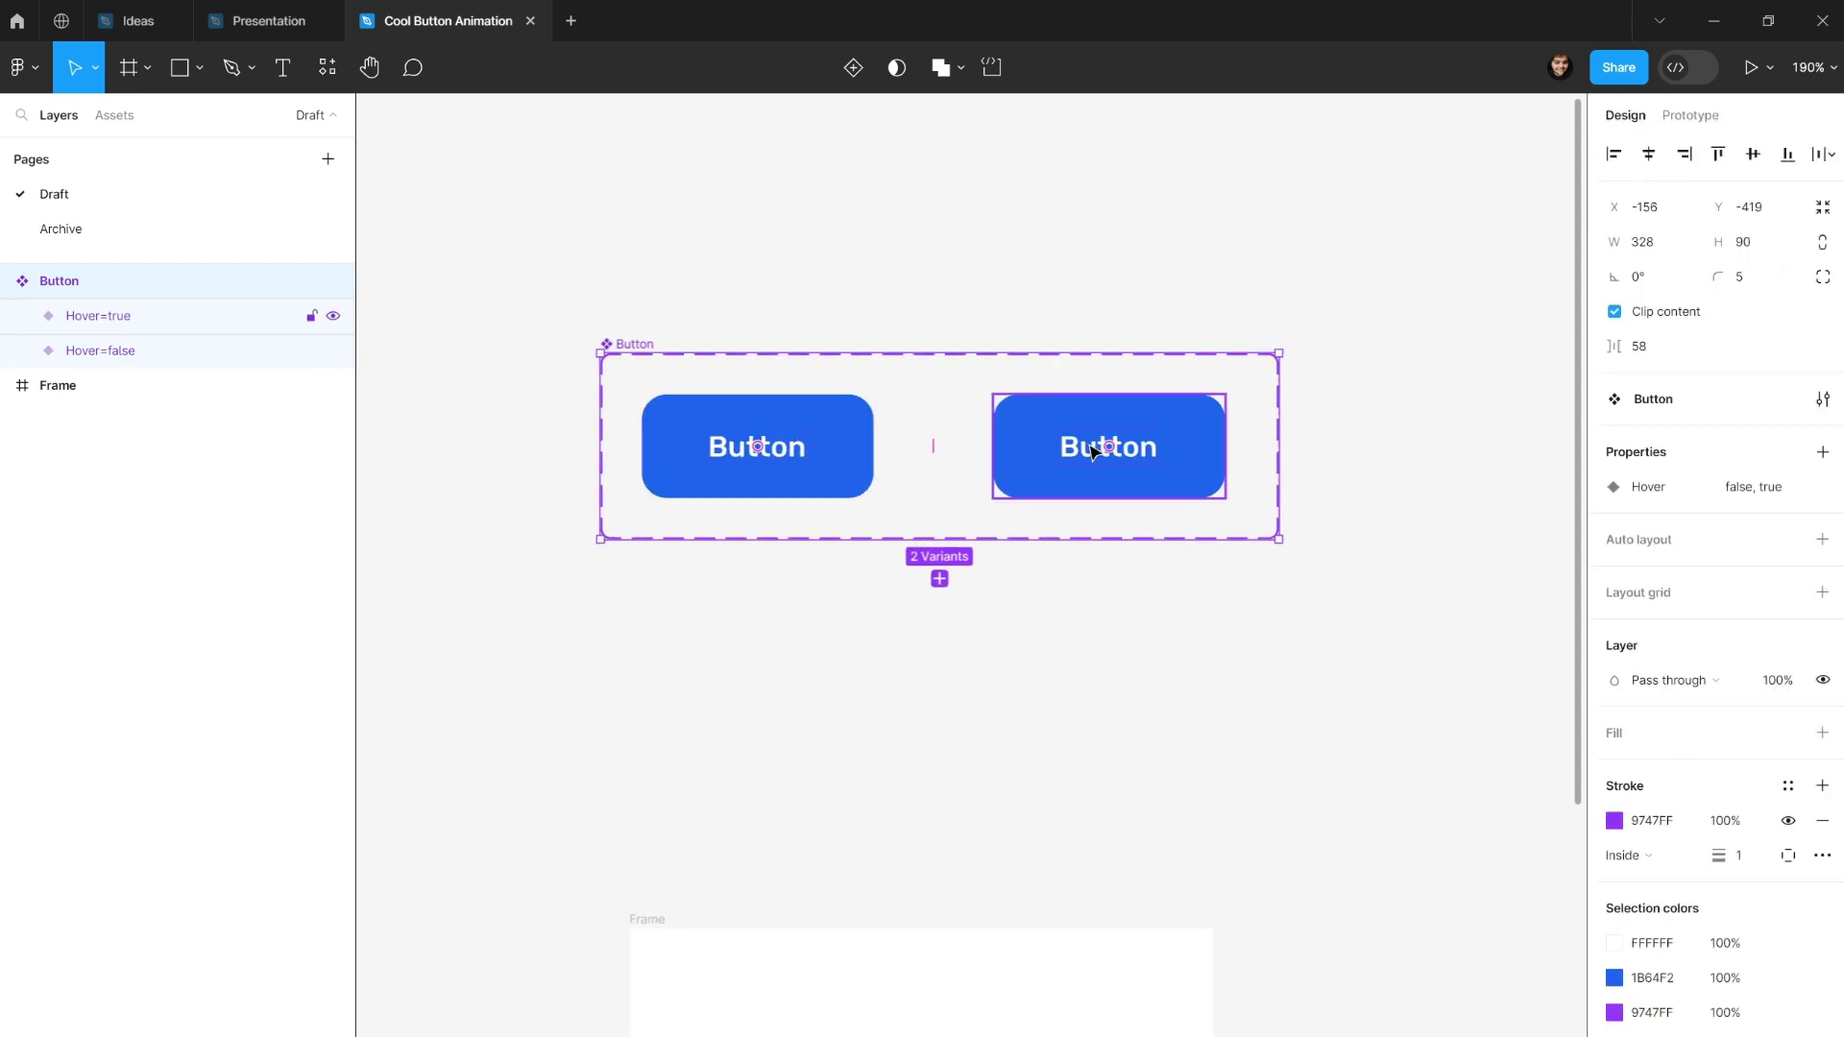
Select the Button text layers inside the Hover=true variant's Text Container.
scroll(1003, 439, "up", 5)
double_click(1078, 449)
key("Escape")
left_click(1120, 453)
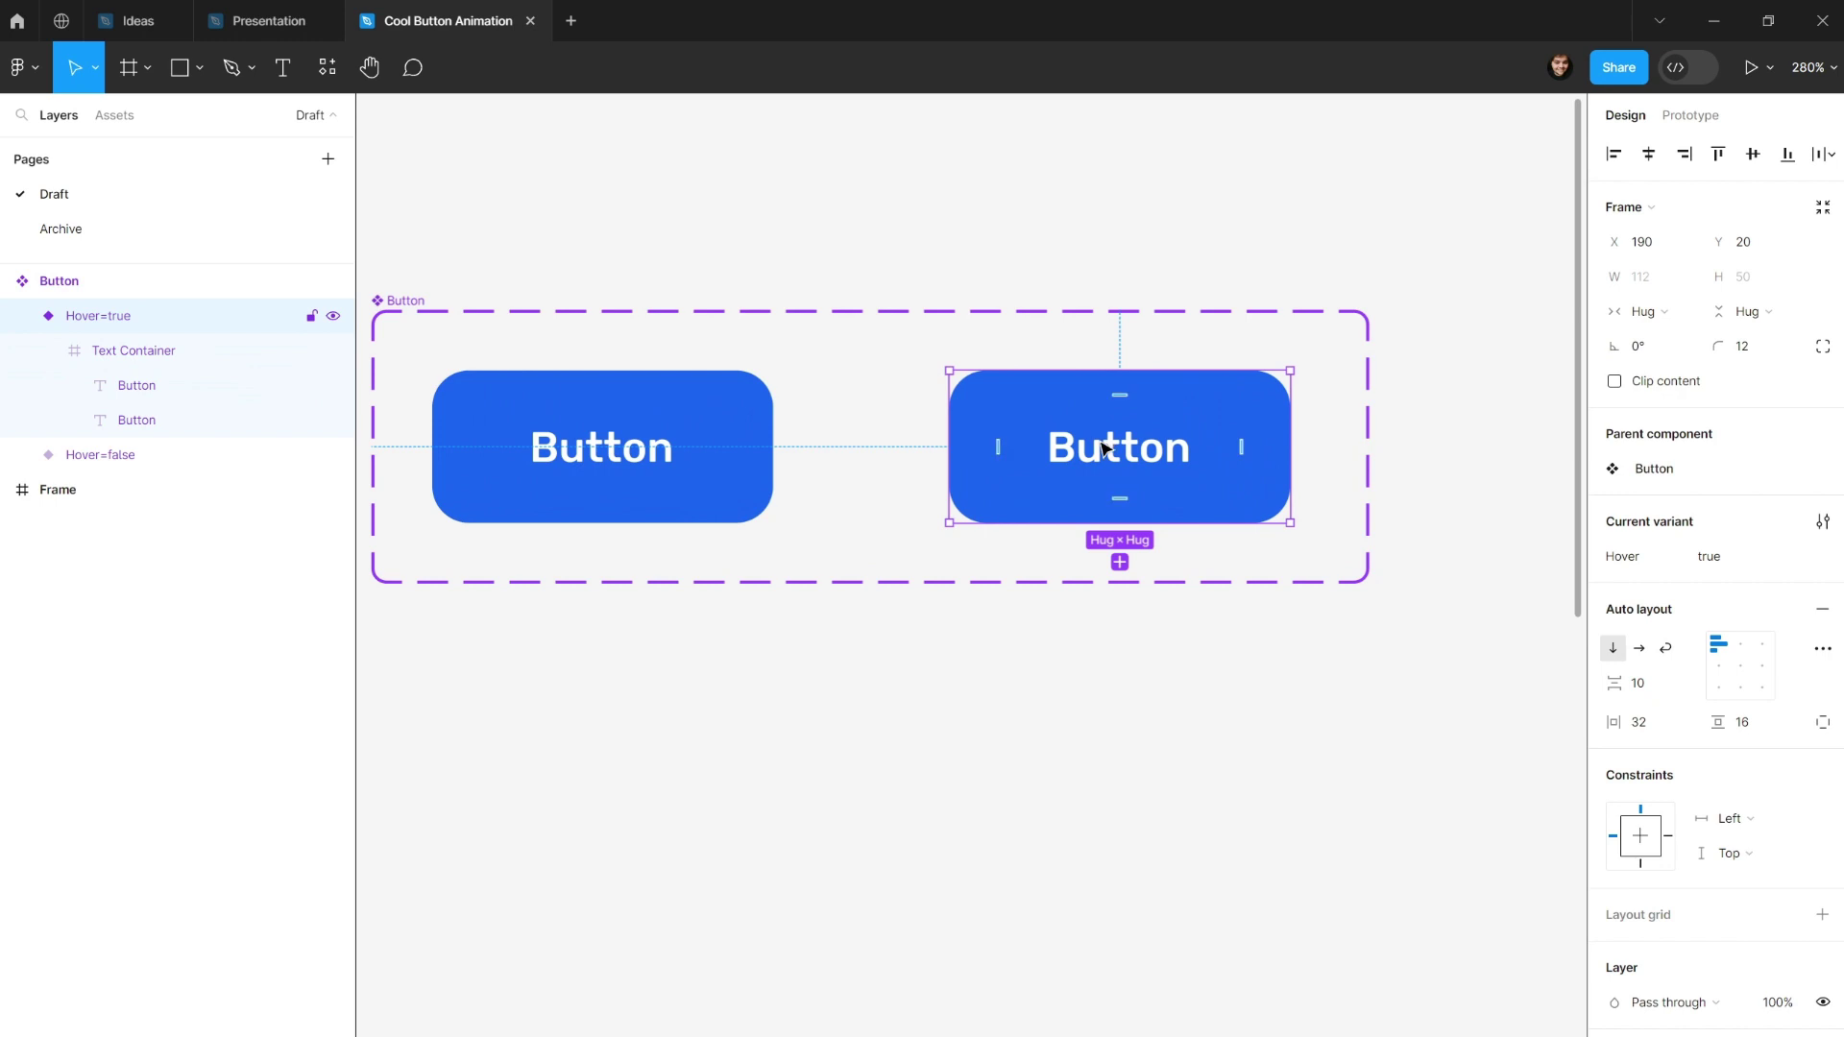
double_click(1105, 422)
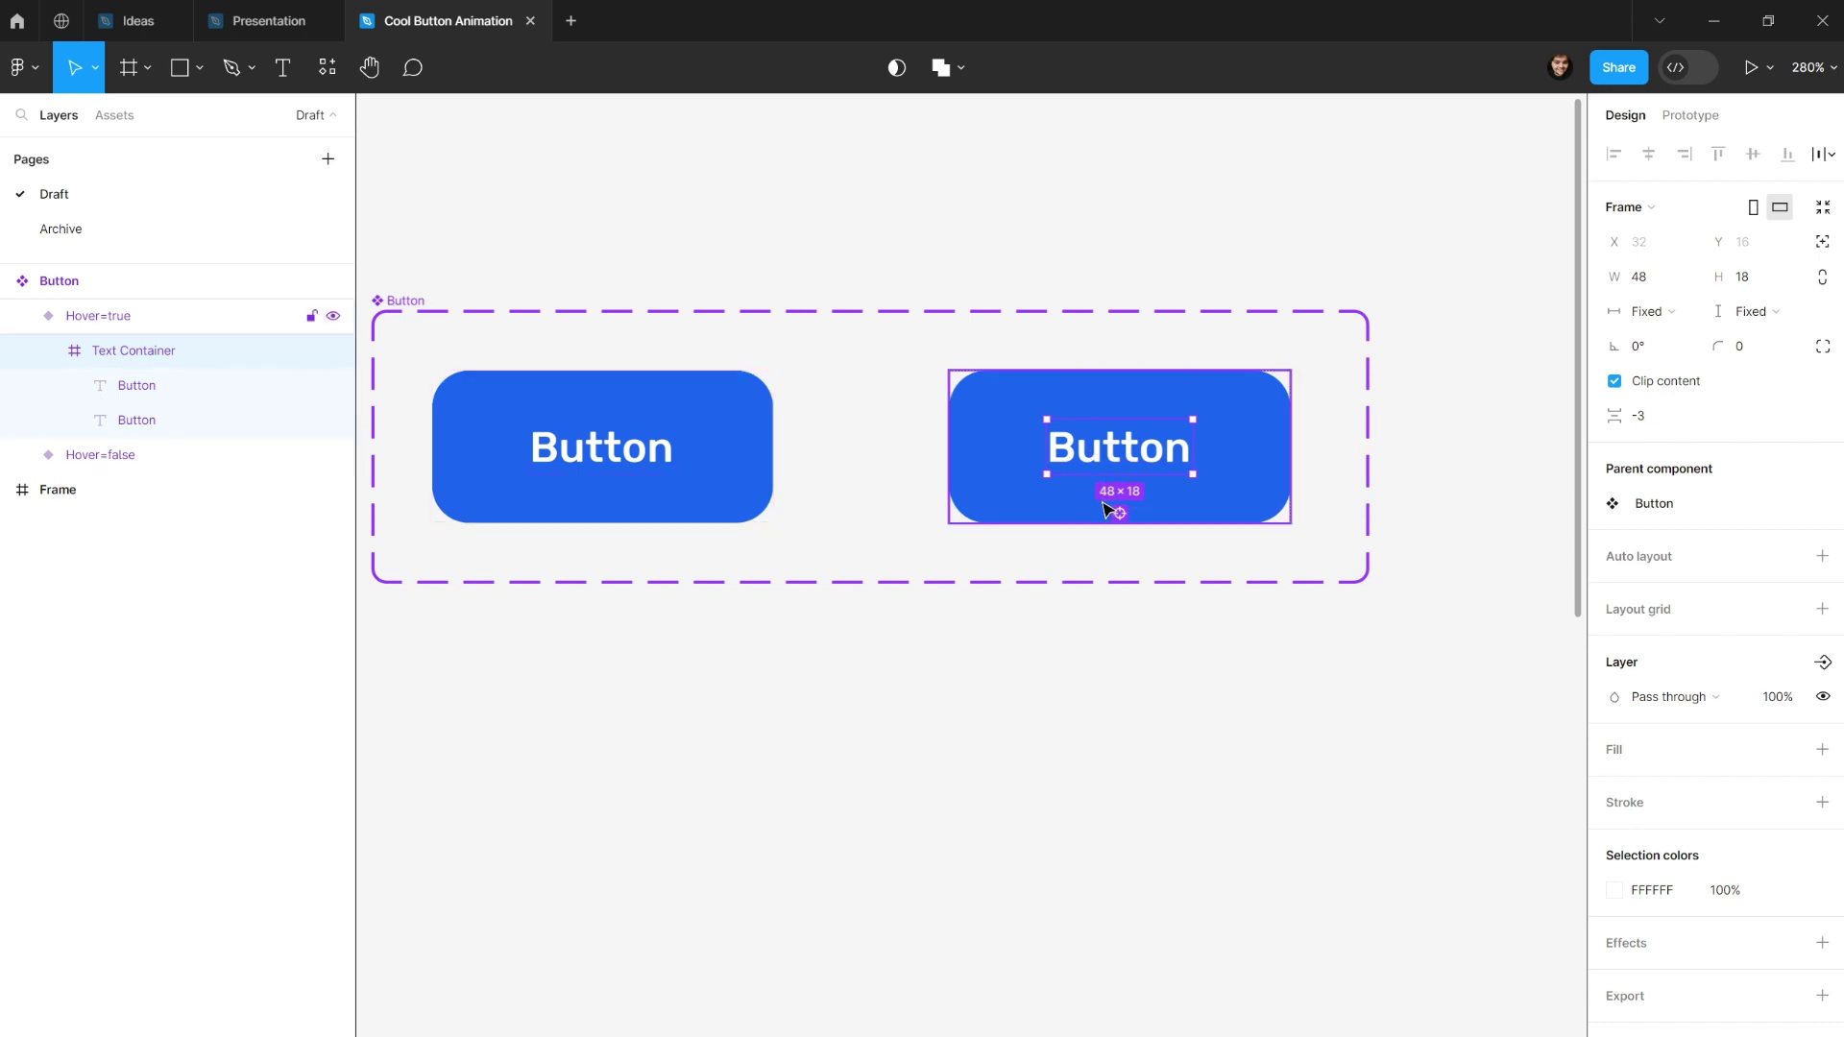
left_click(151, 401)
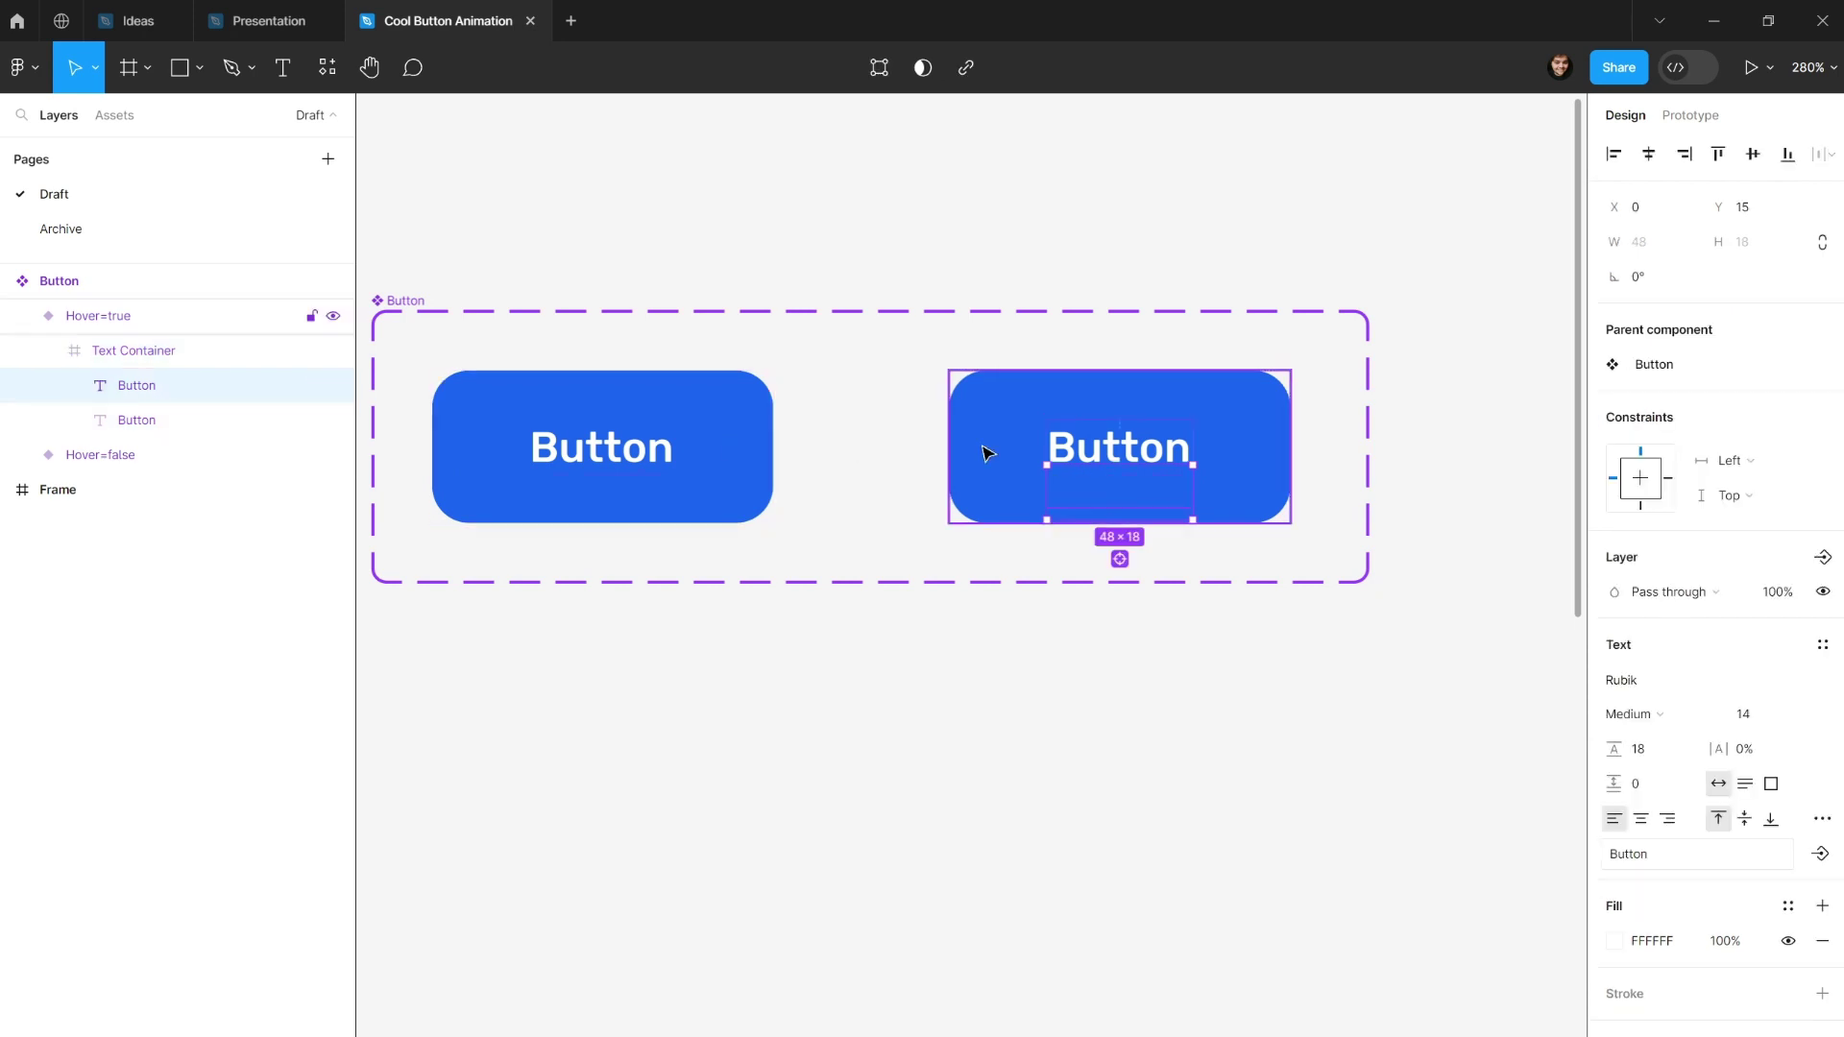
left_click(279, 413)
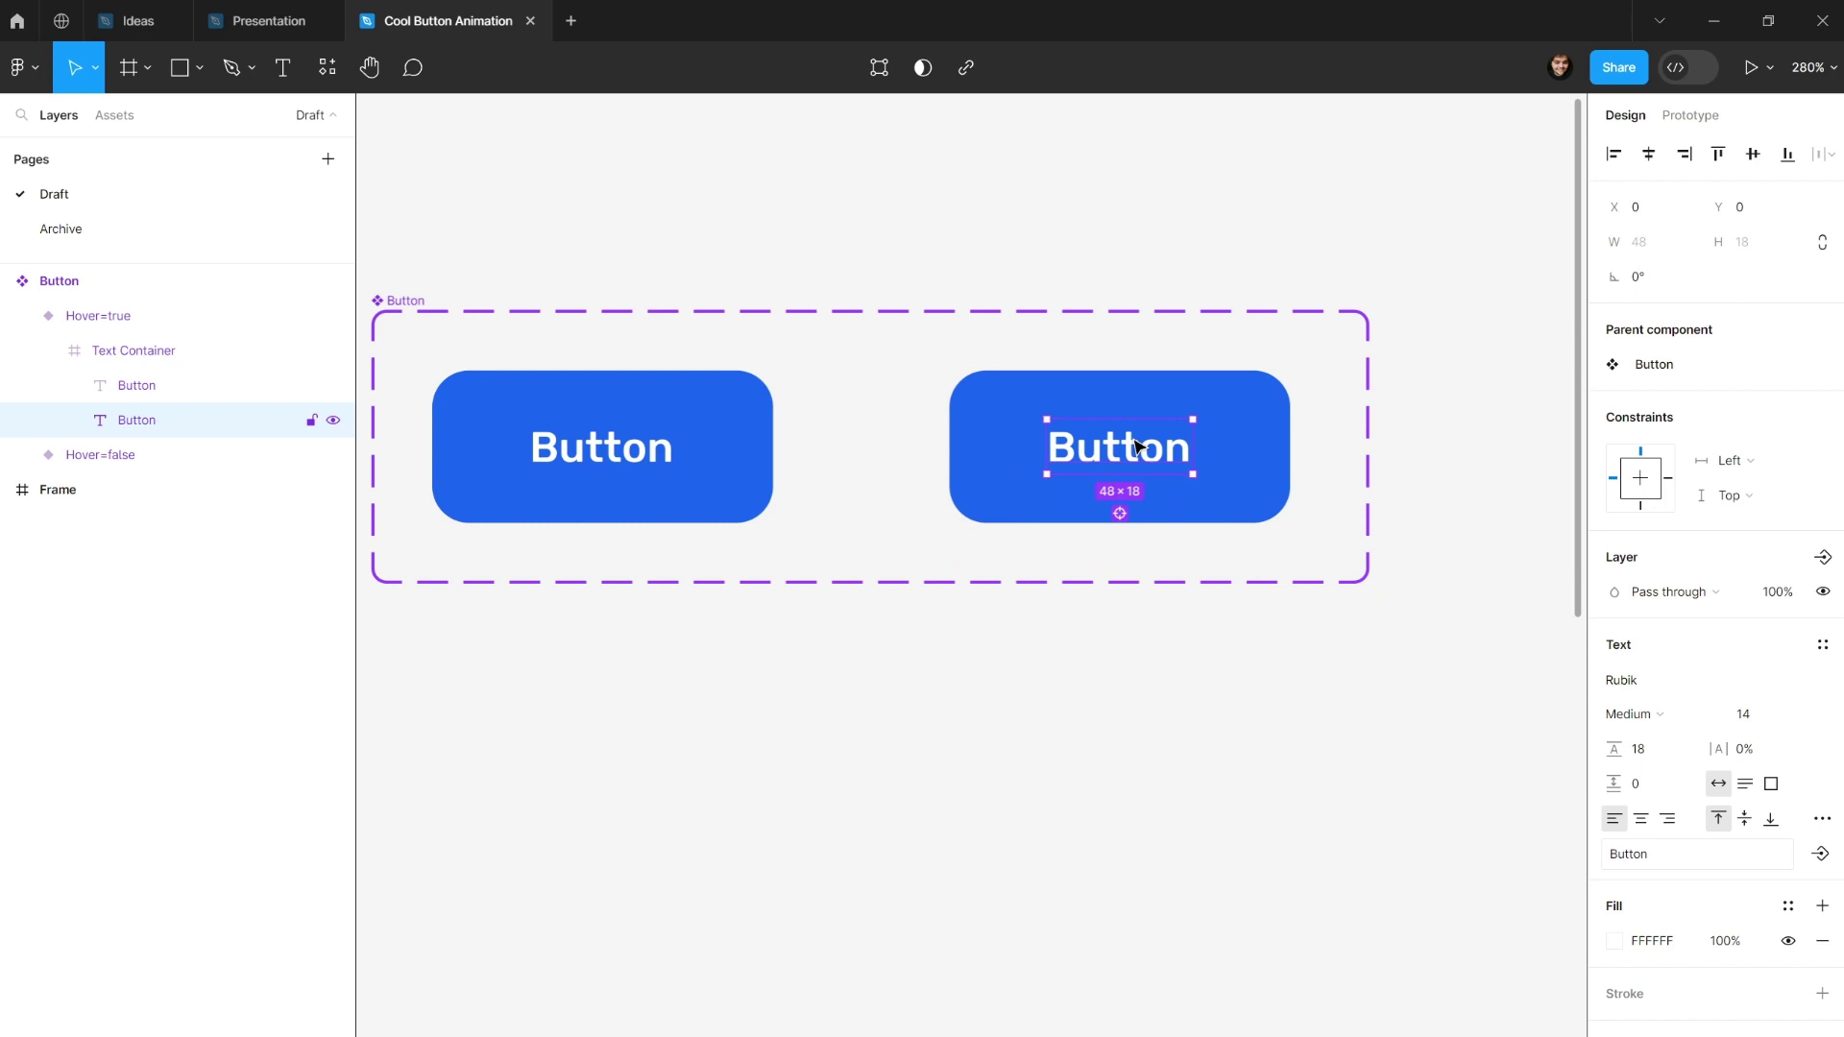
Nudge the top label up to Y -15 so it is clipped out, then select the lower label.
key("Up")
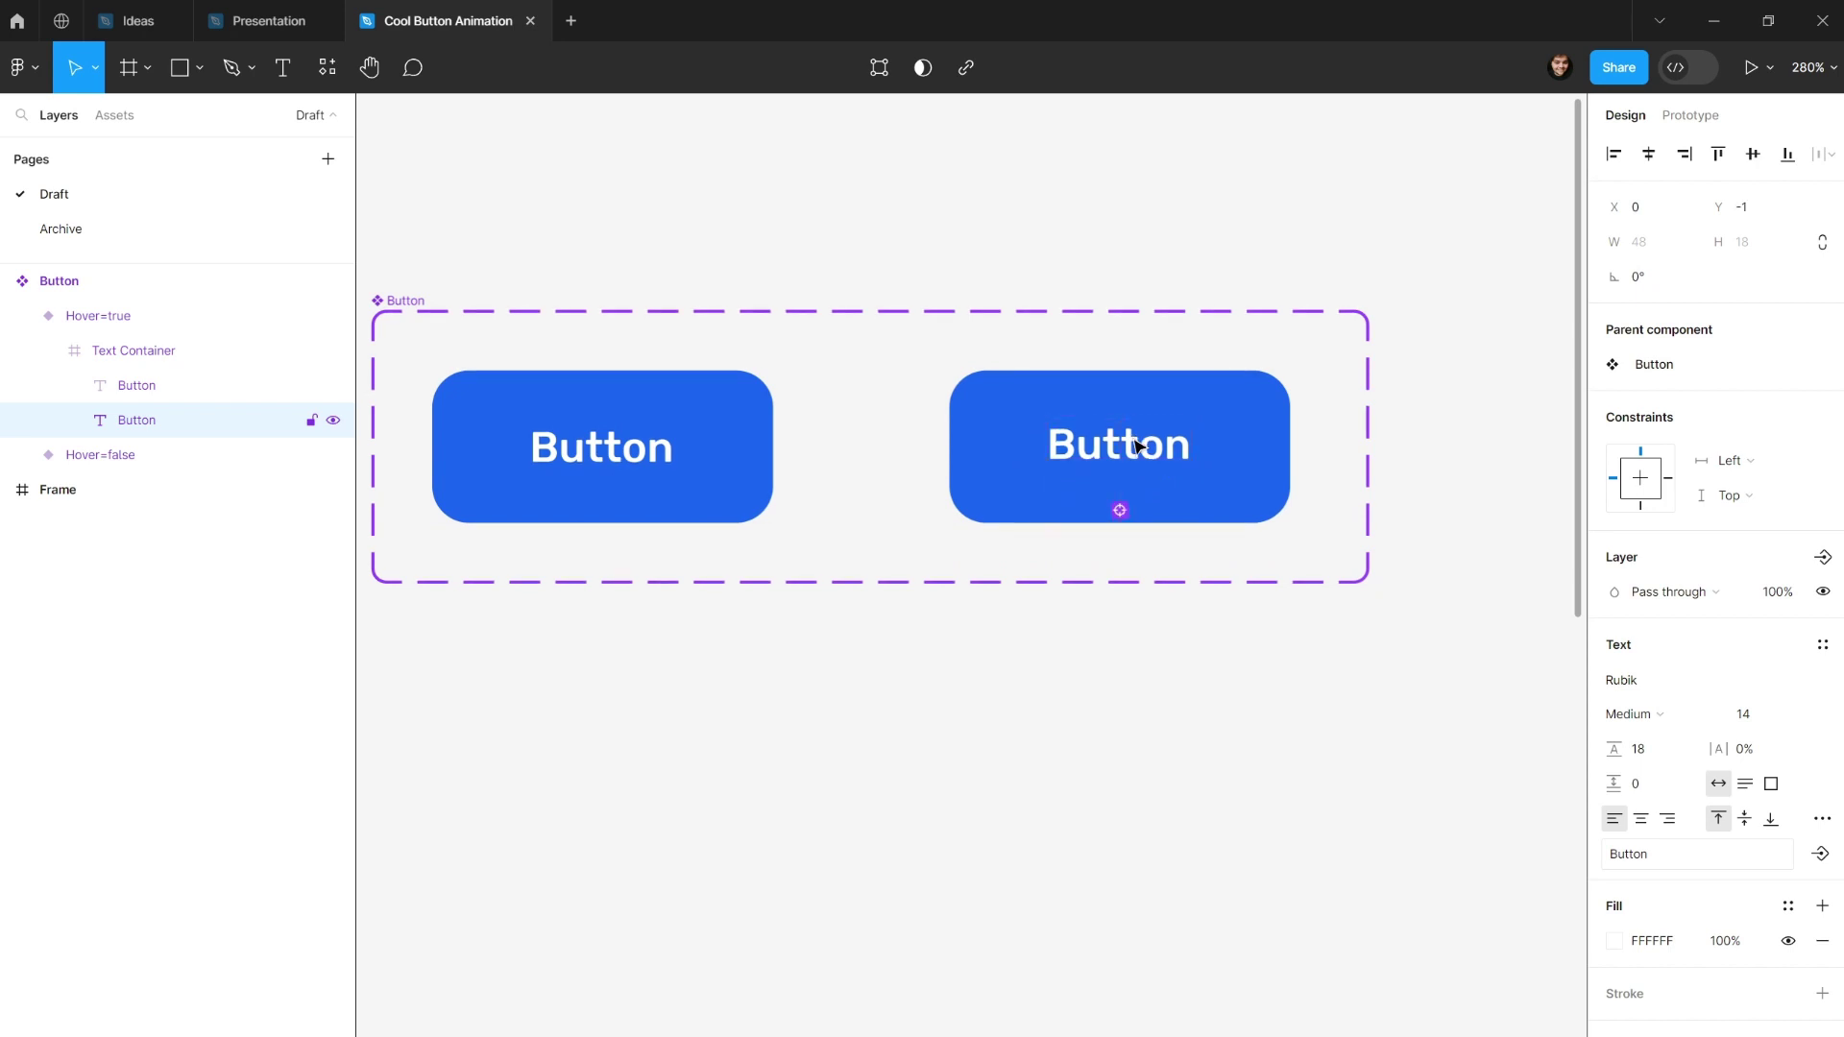
key("Up")
key("Up")
key("Up")
key("Up")
key("Up")
key("Up")
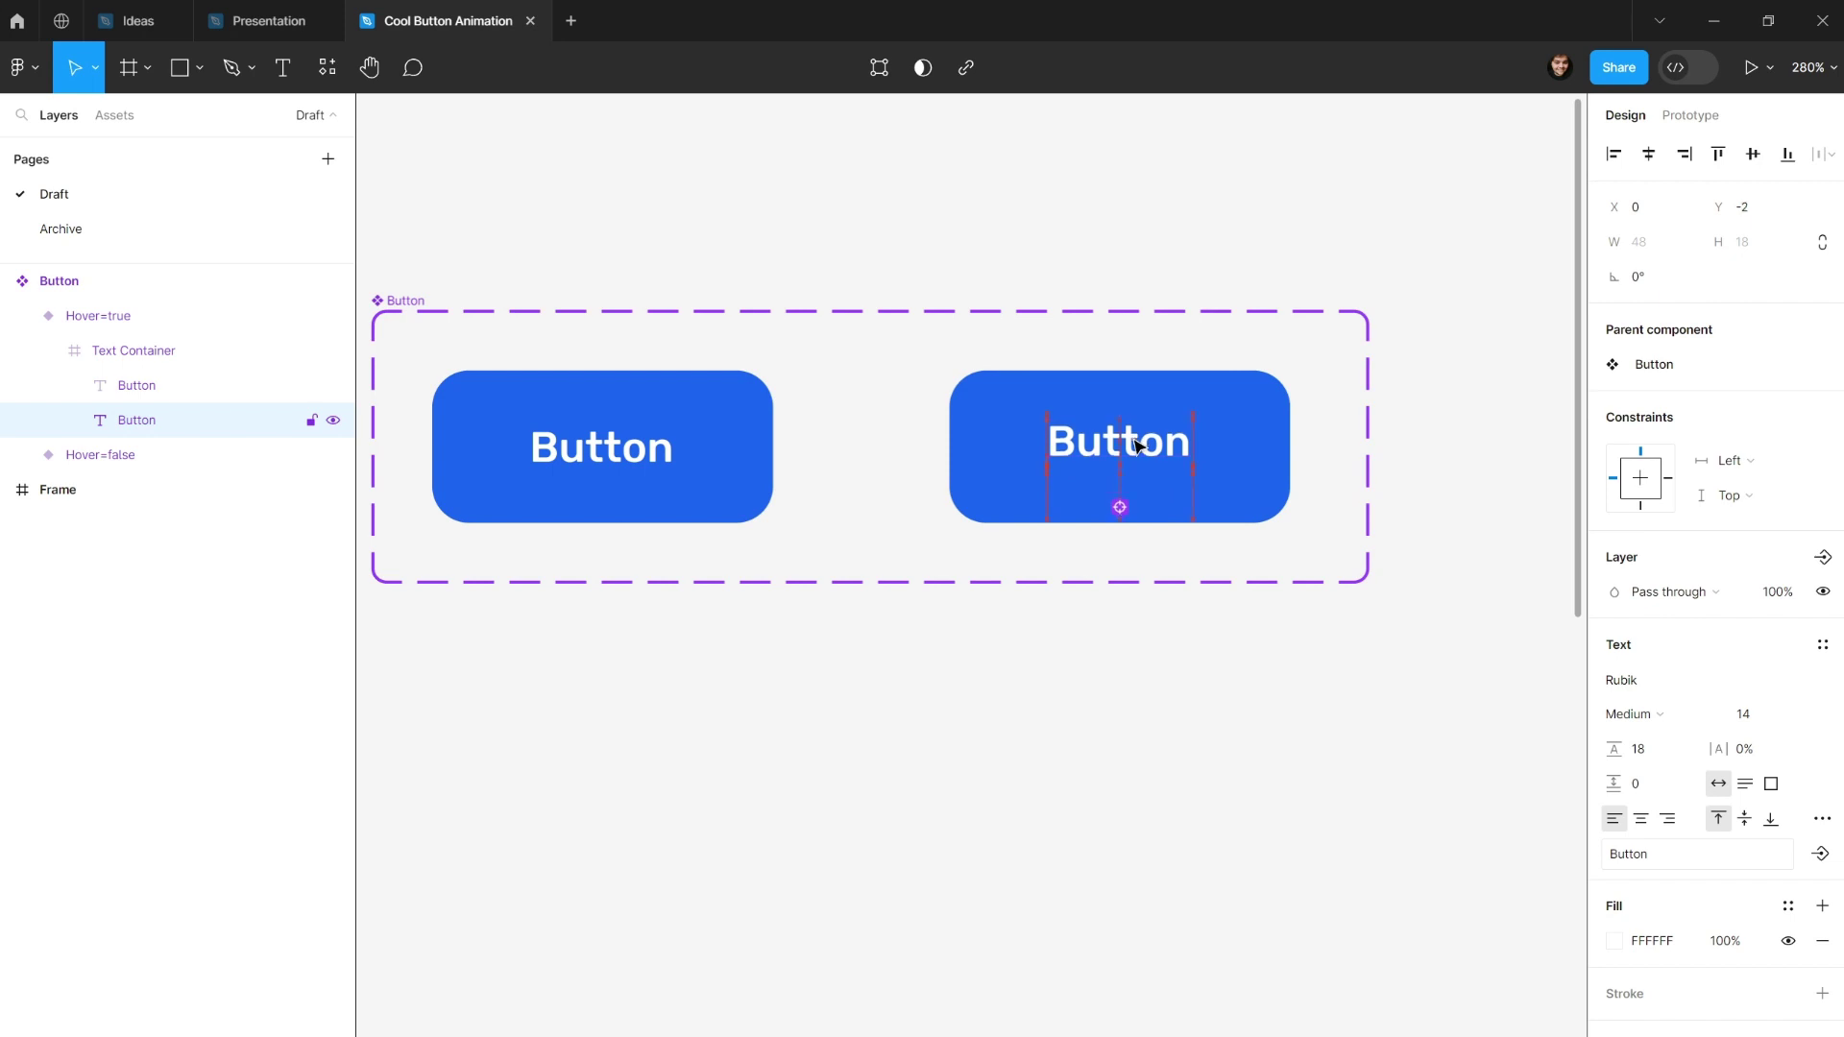
key("Up")
key("Up")
key("Up")
key("Up")
key("Up")
key("Up")
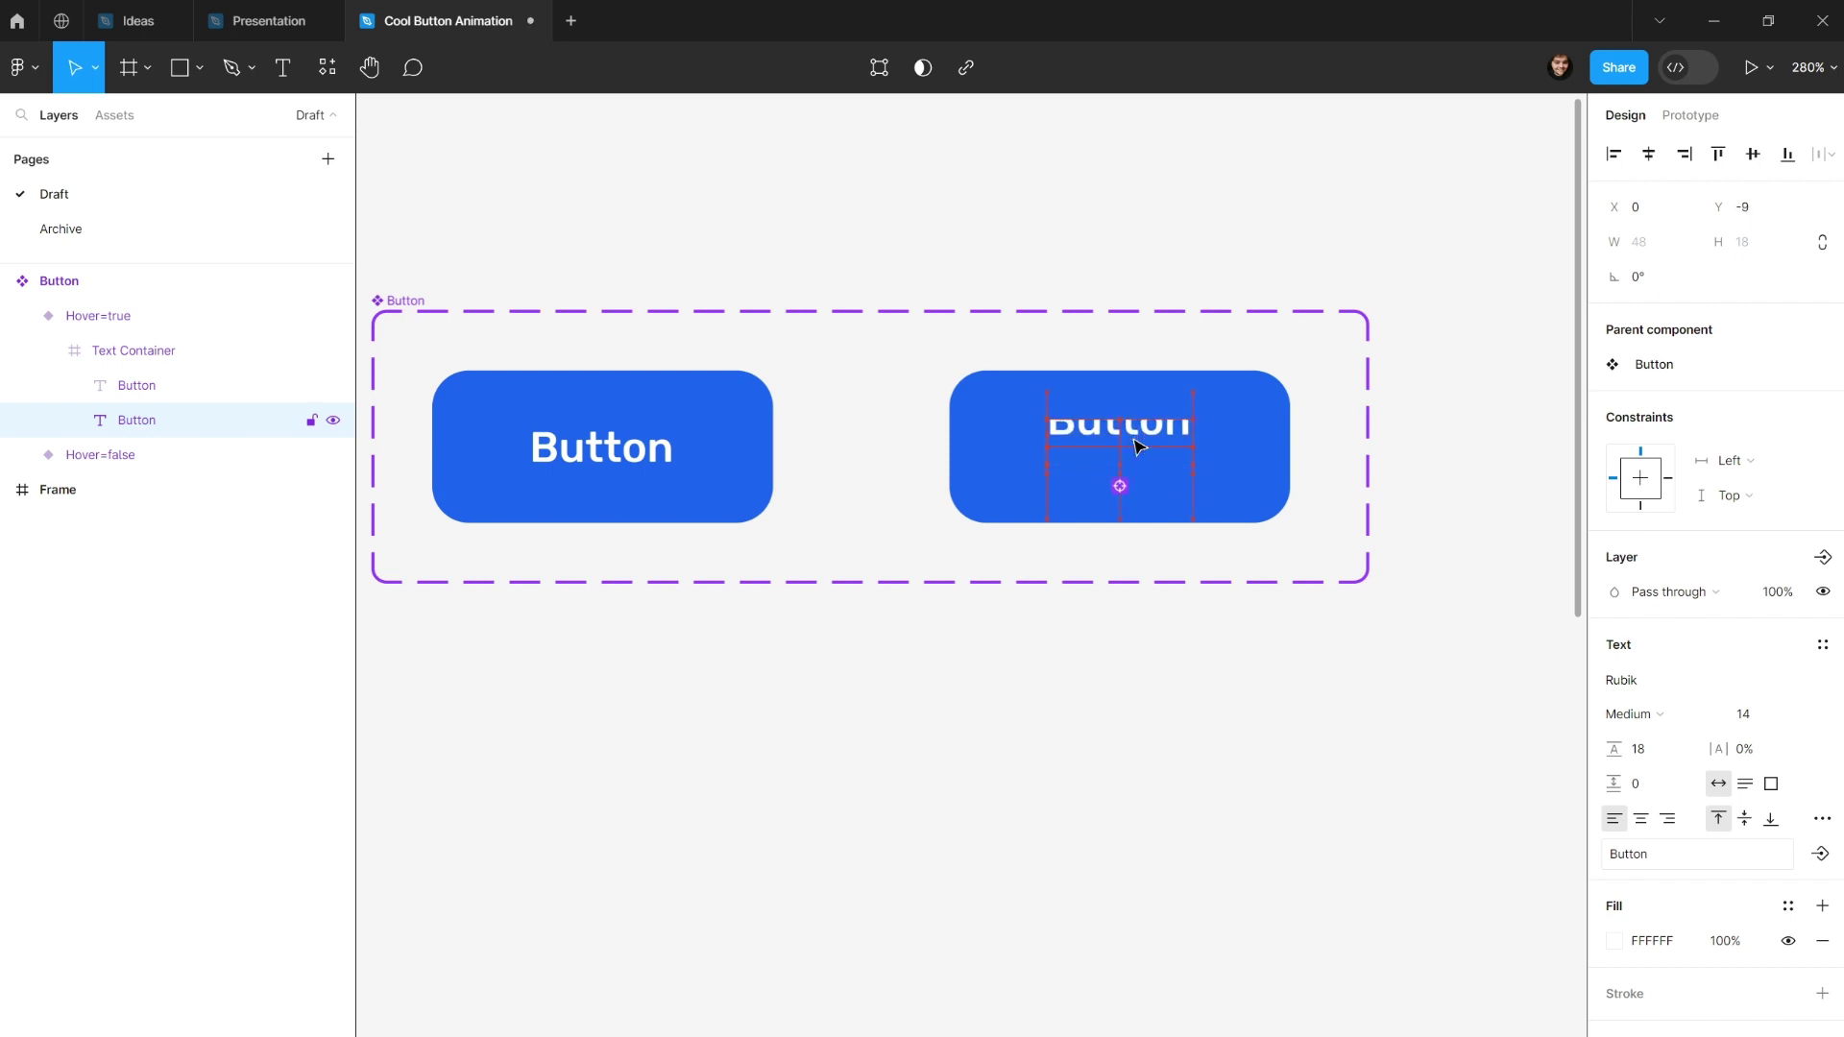
key("Up")
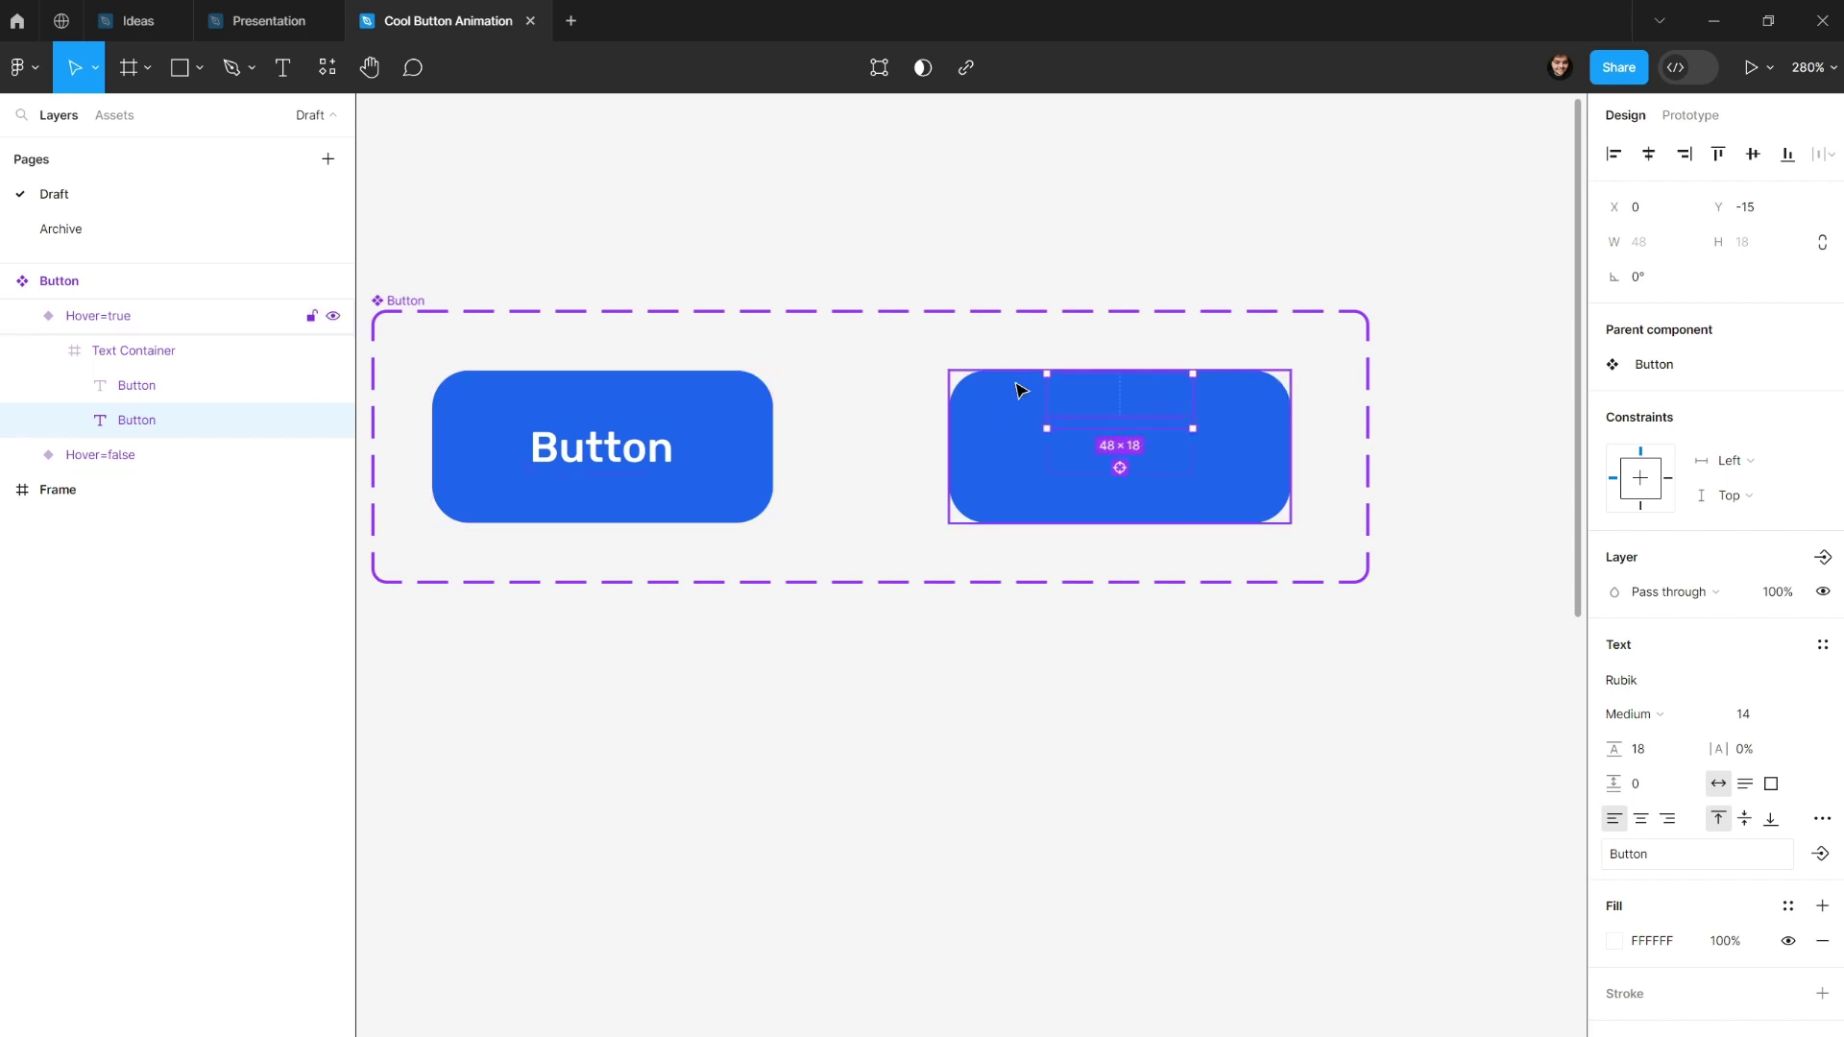
left_click(129, 388)
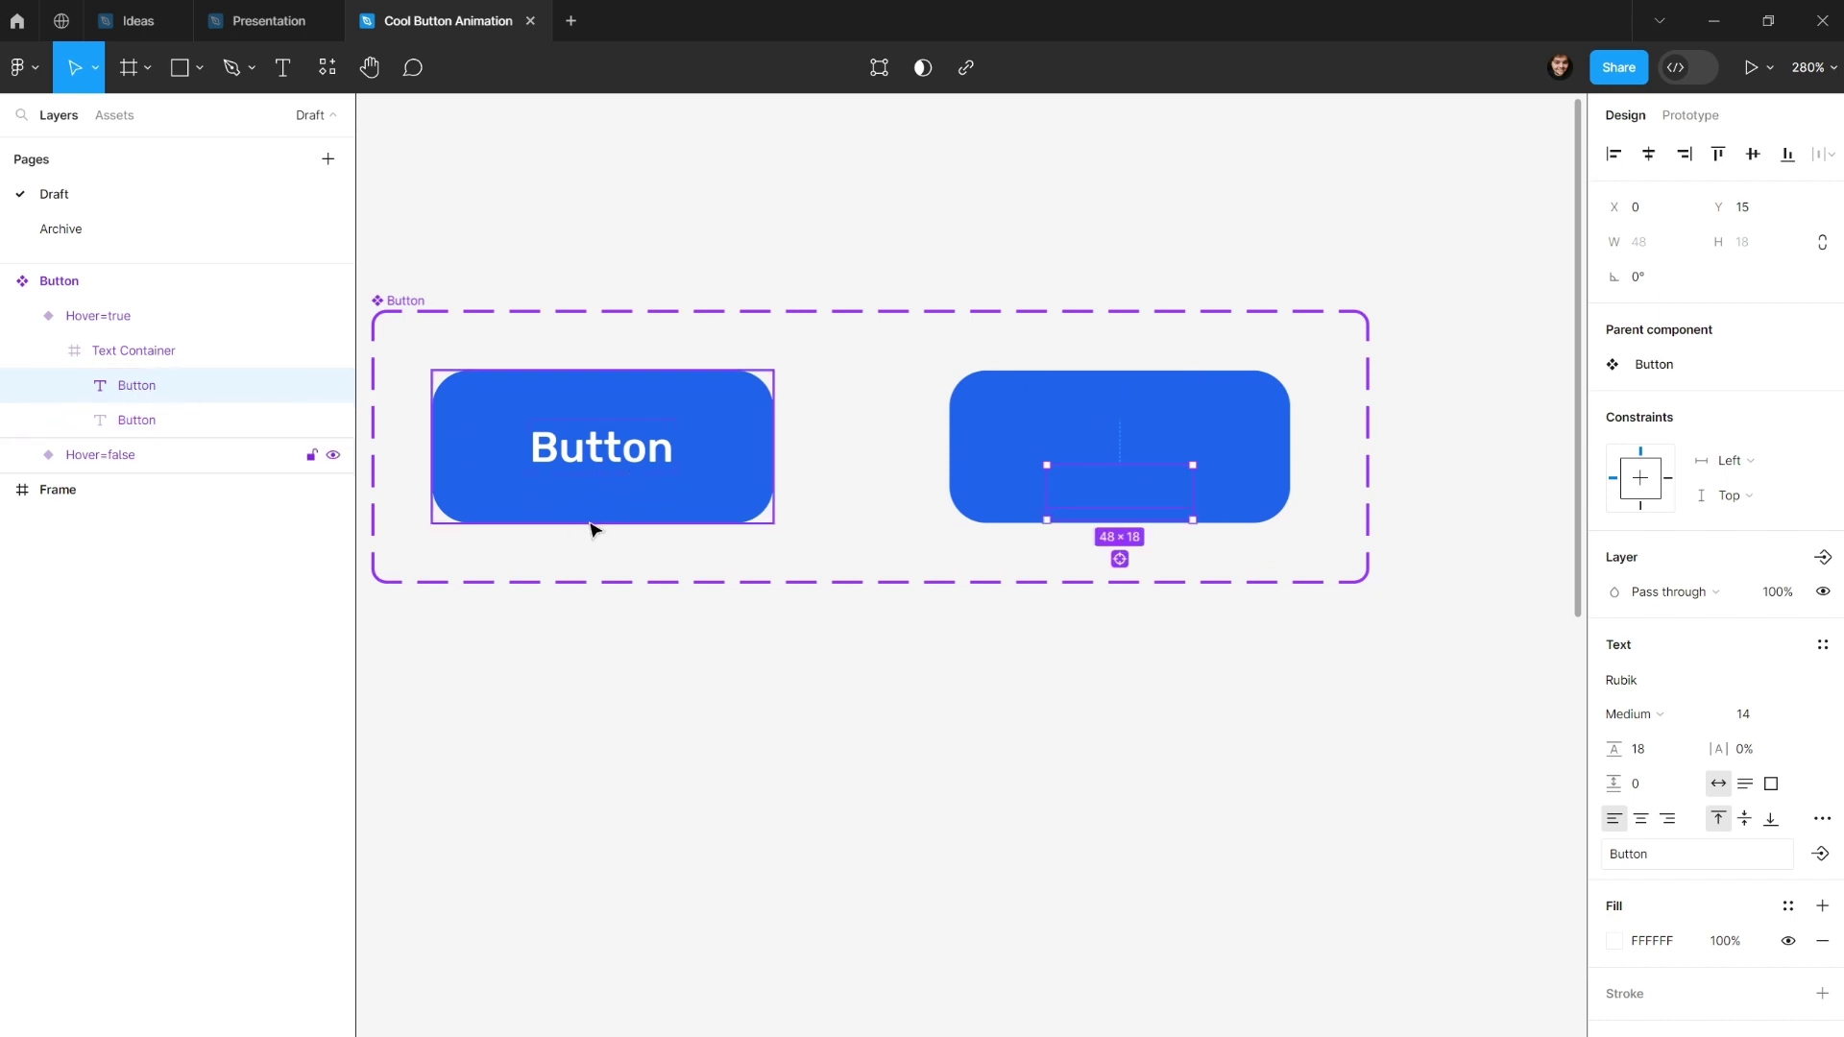
Toggle Clip content off and on for Hover=false's Text Container, then uncheck it for Hover=true's.
left_click(557, 465)
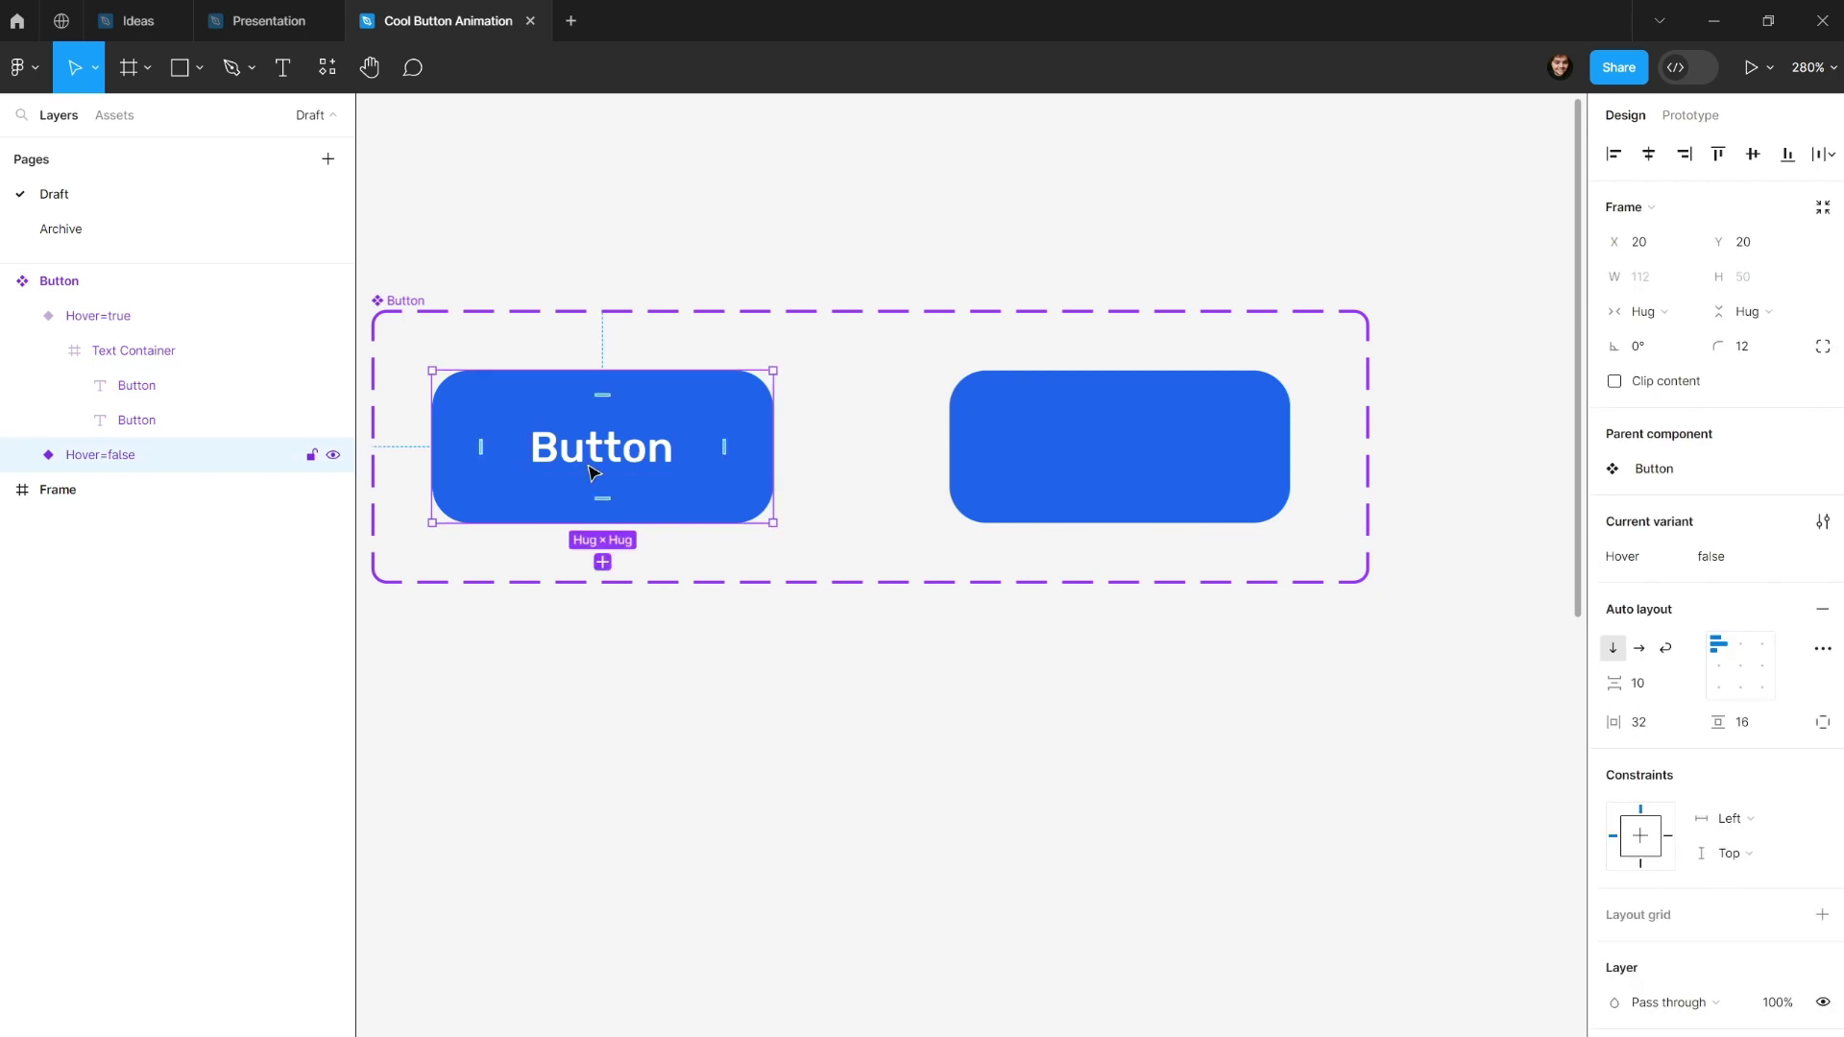
double_click(596, 469)
left_click(204, 526)
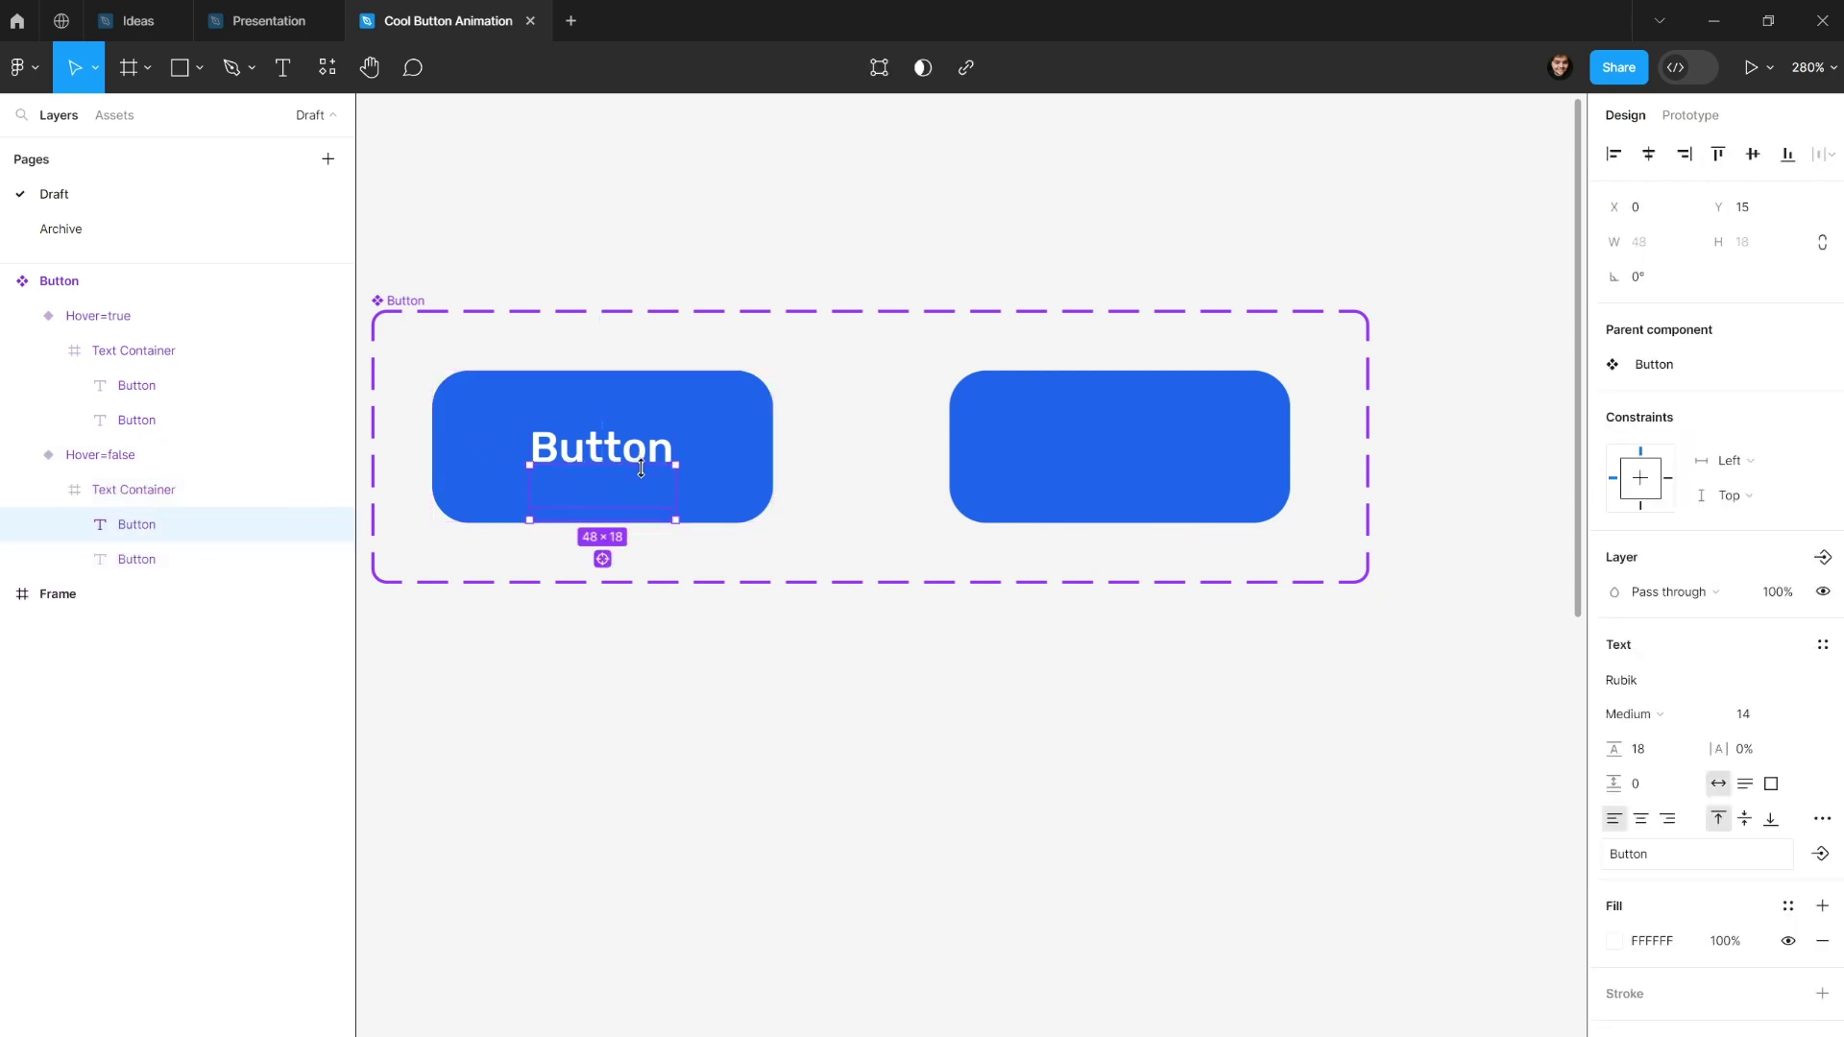
left_click(144, 494)
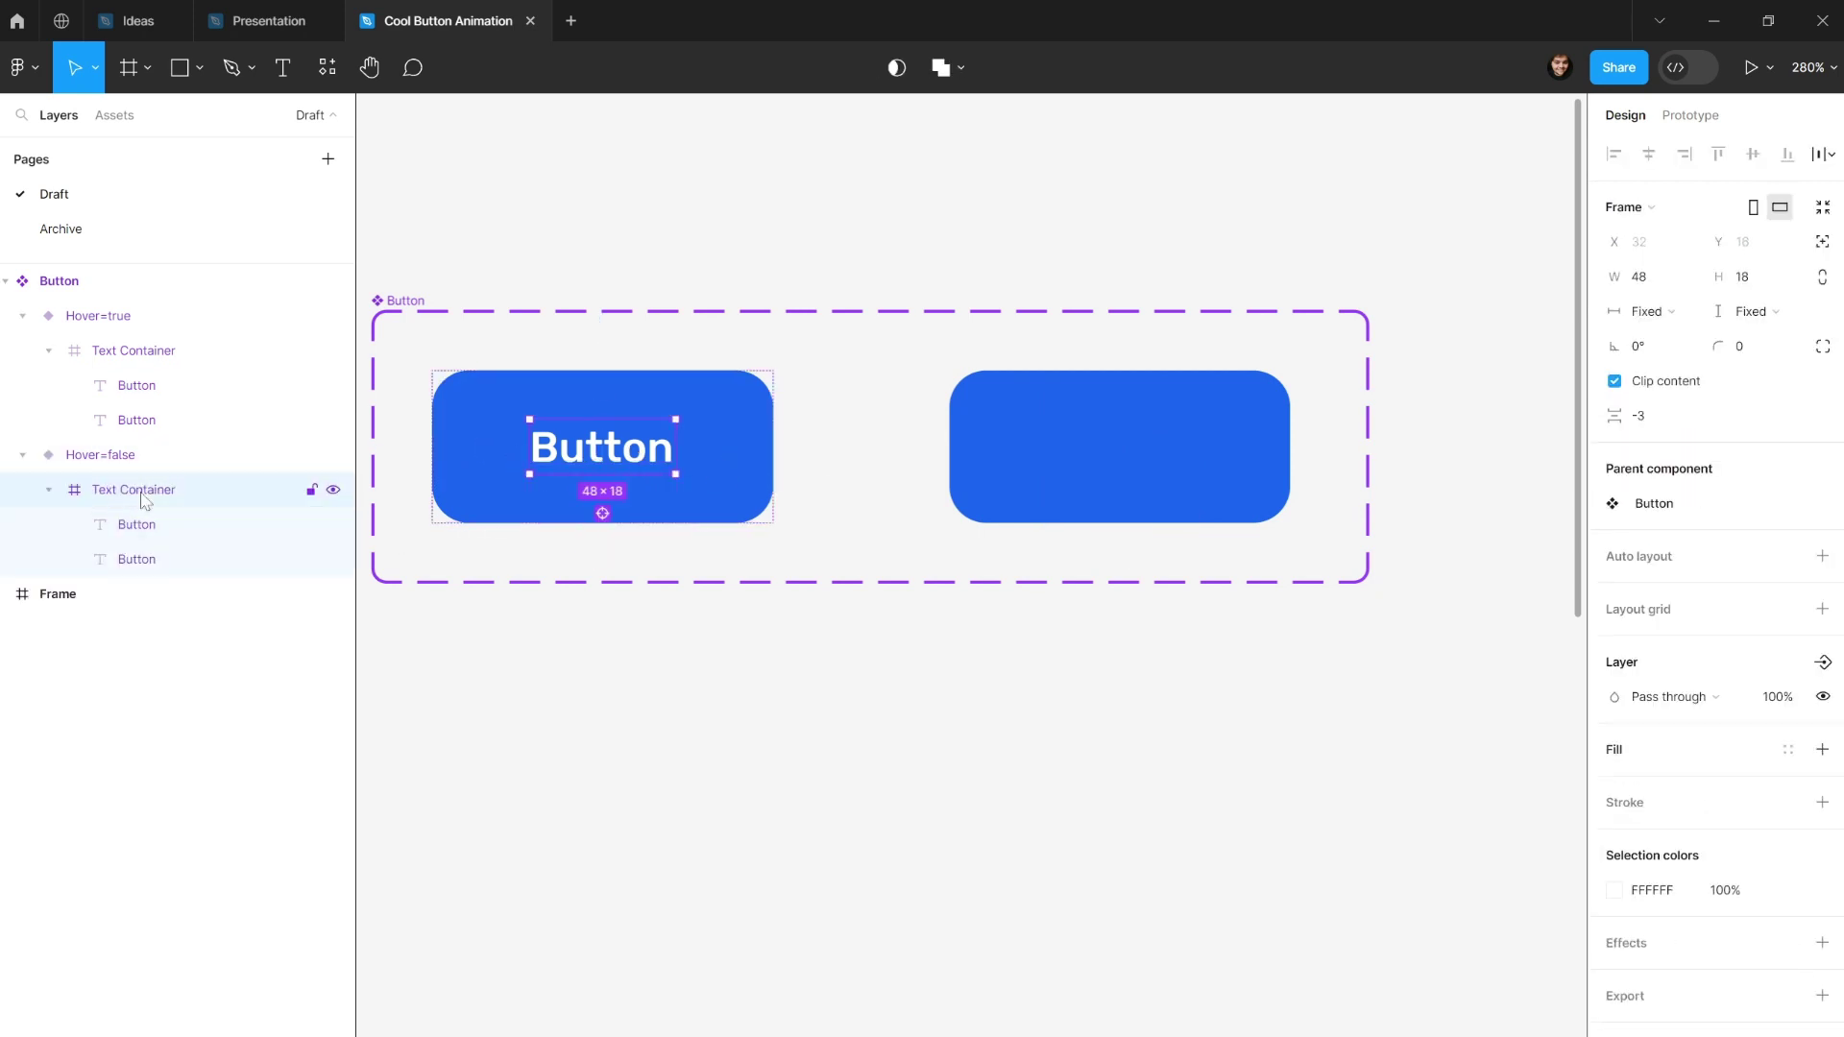
left_click(1614, 383)
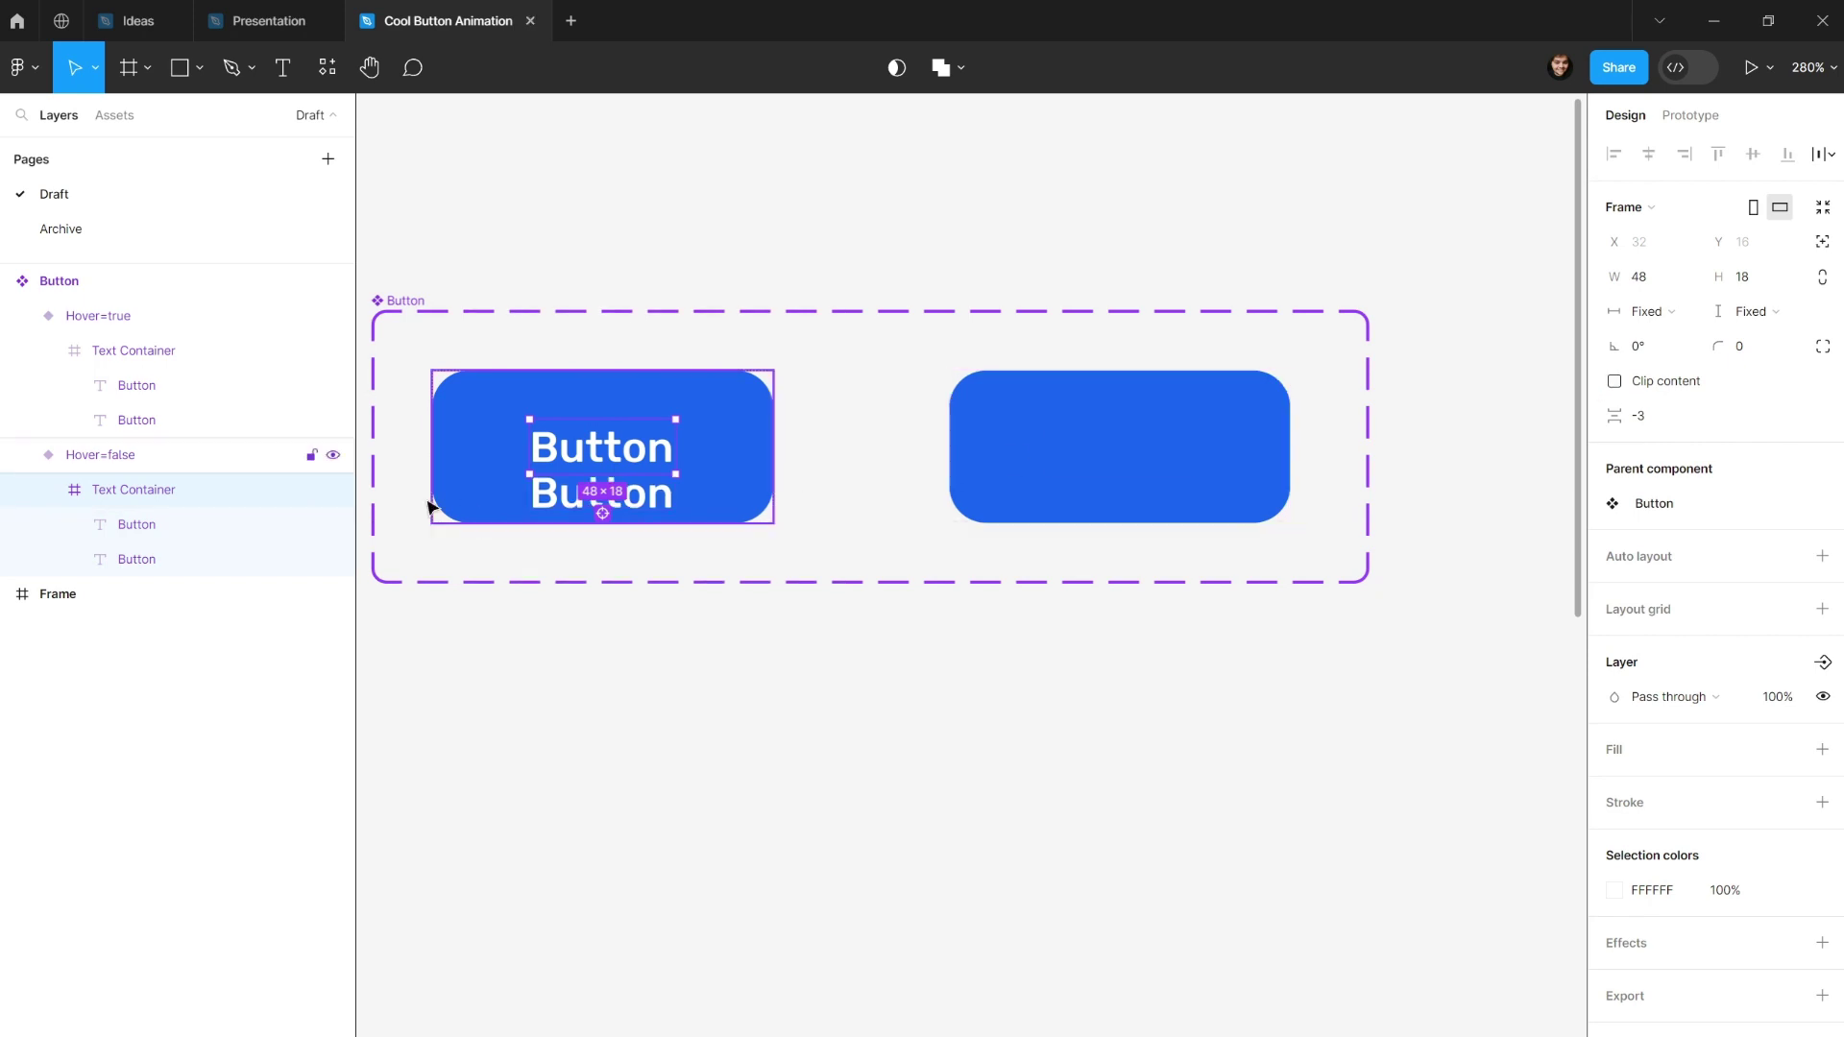
left_click(1614, 382)
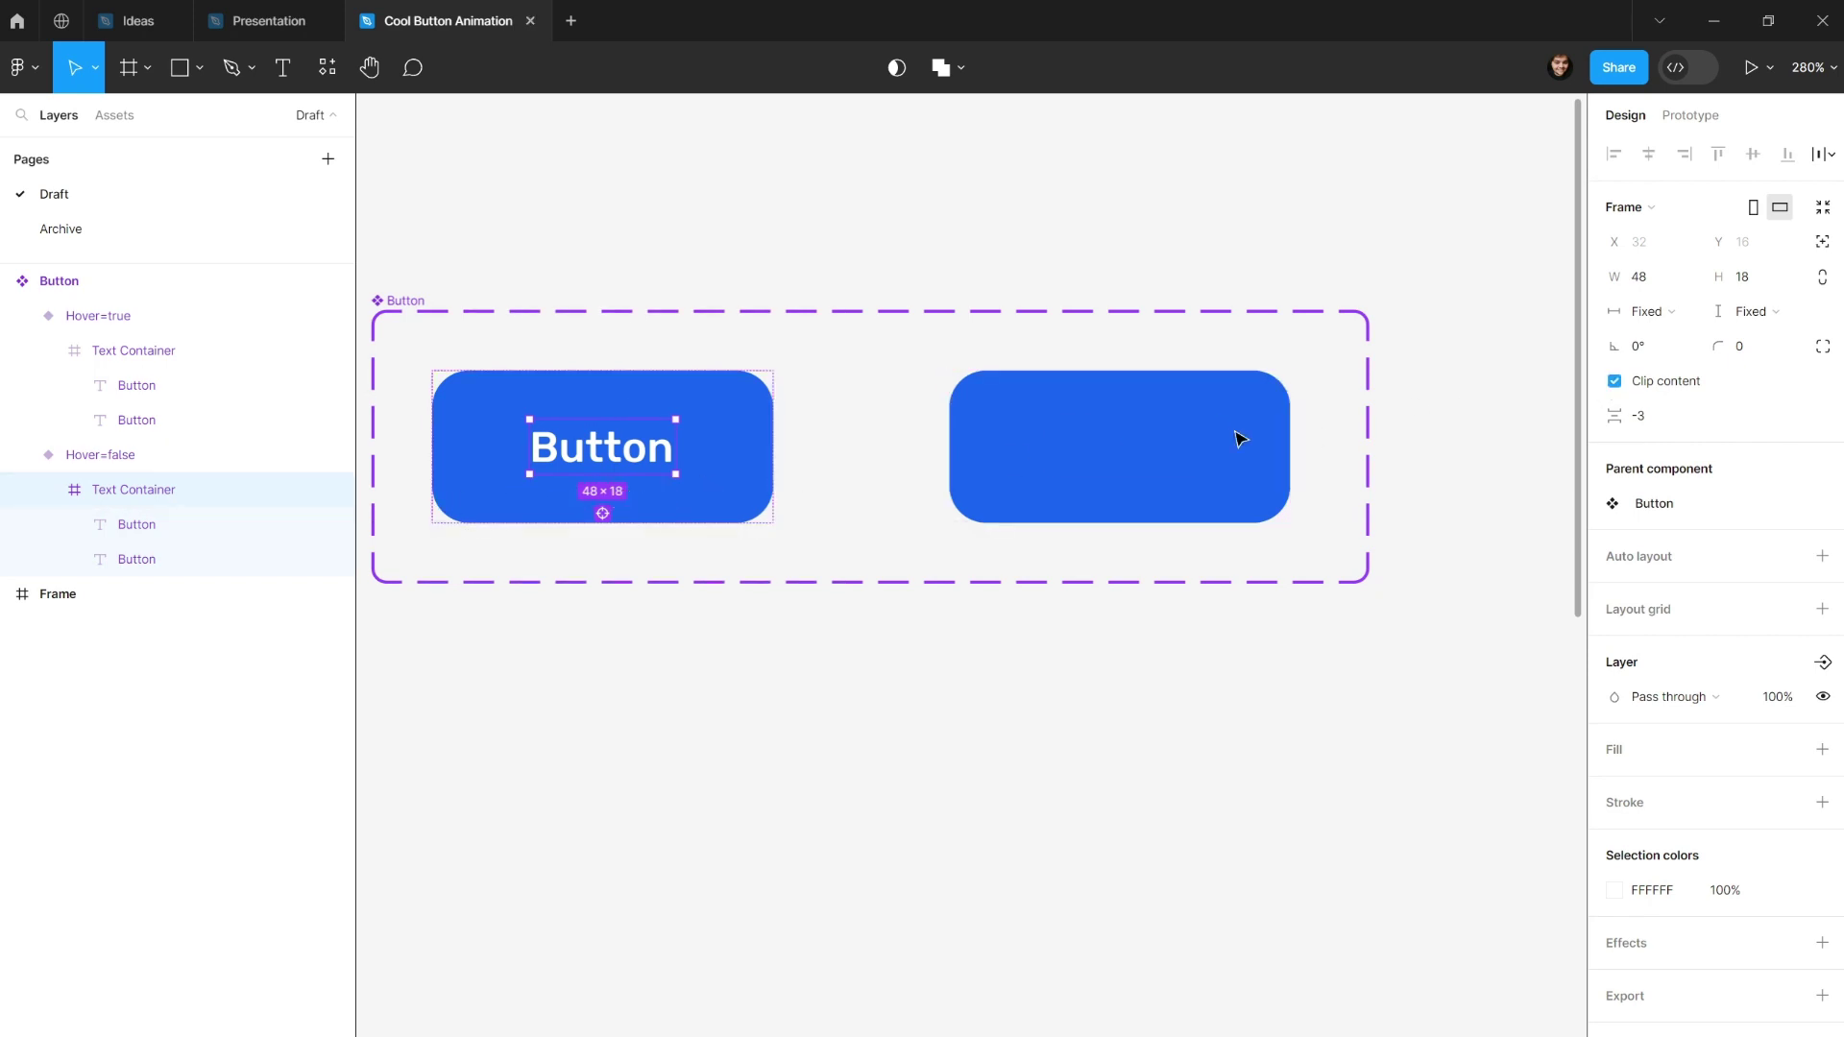
left_click(1155, 441)
left_click(1614, 381)
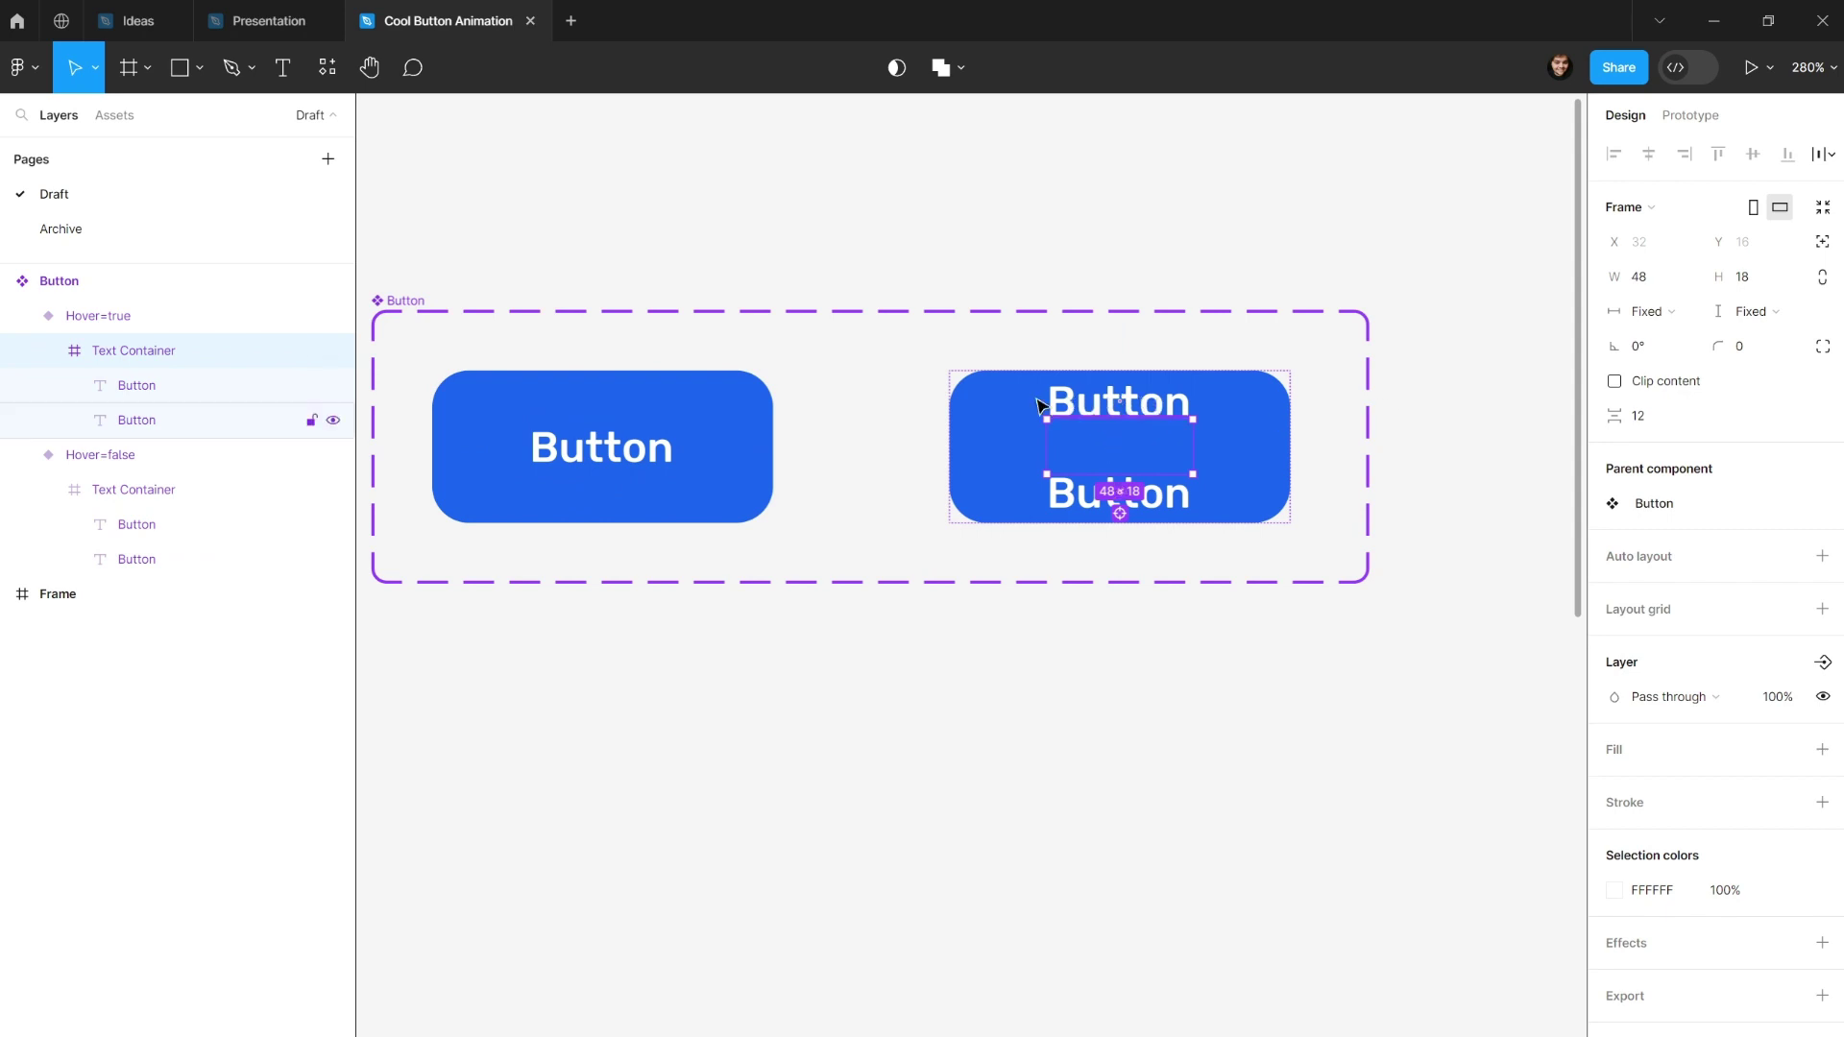
Raise the lower hover label to Y 0, checking its spacing against the Hover=false label.
left_click(188, 394)
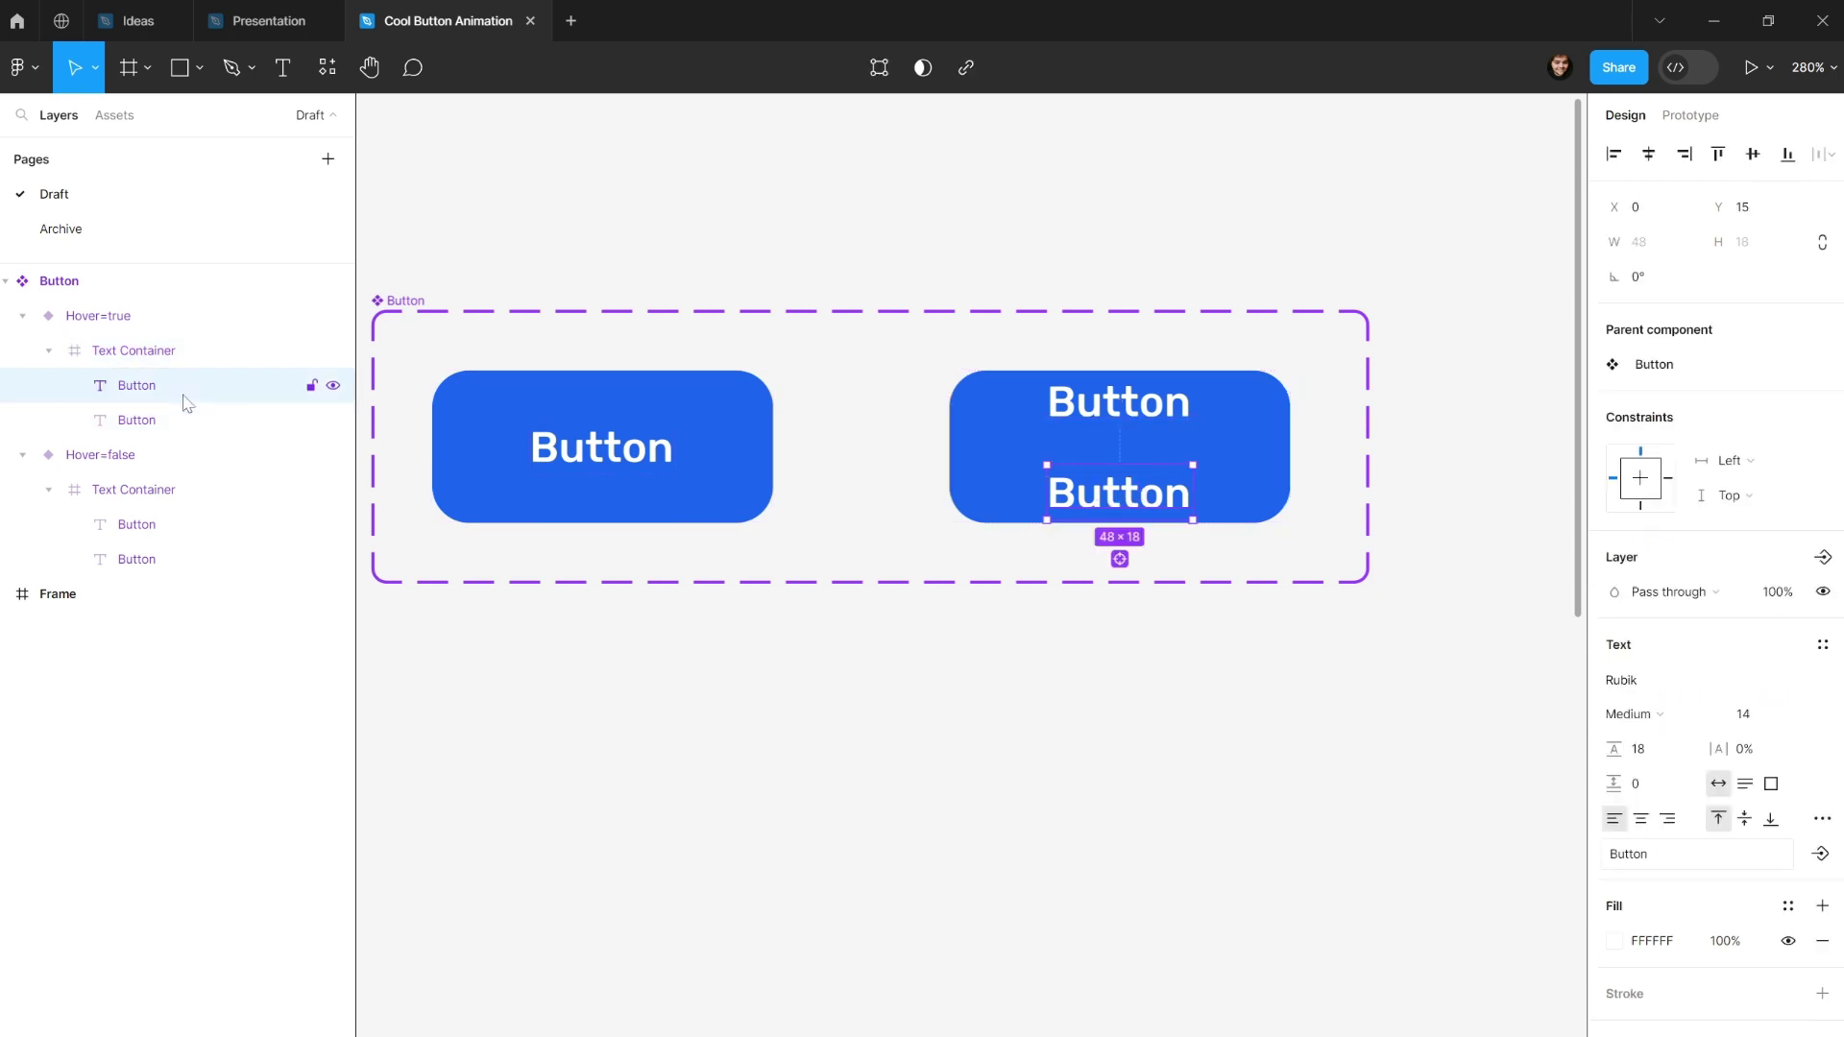
key("Up")
key("Up")
key("Up")
key("Up")
key("Up")
key("Up")
key("Up")
key("Up")
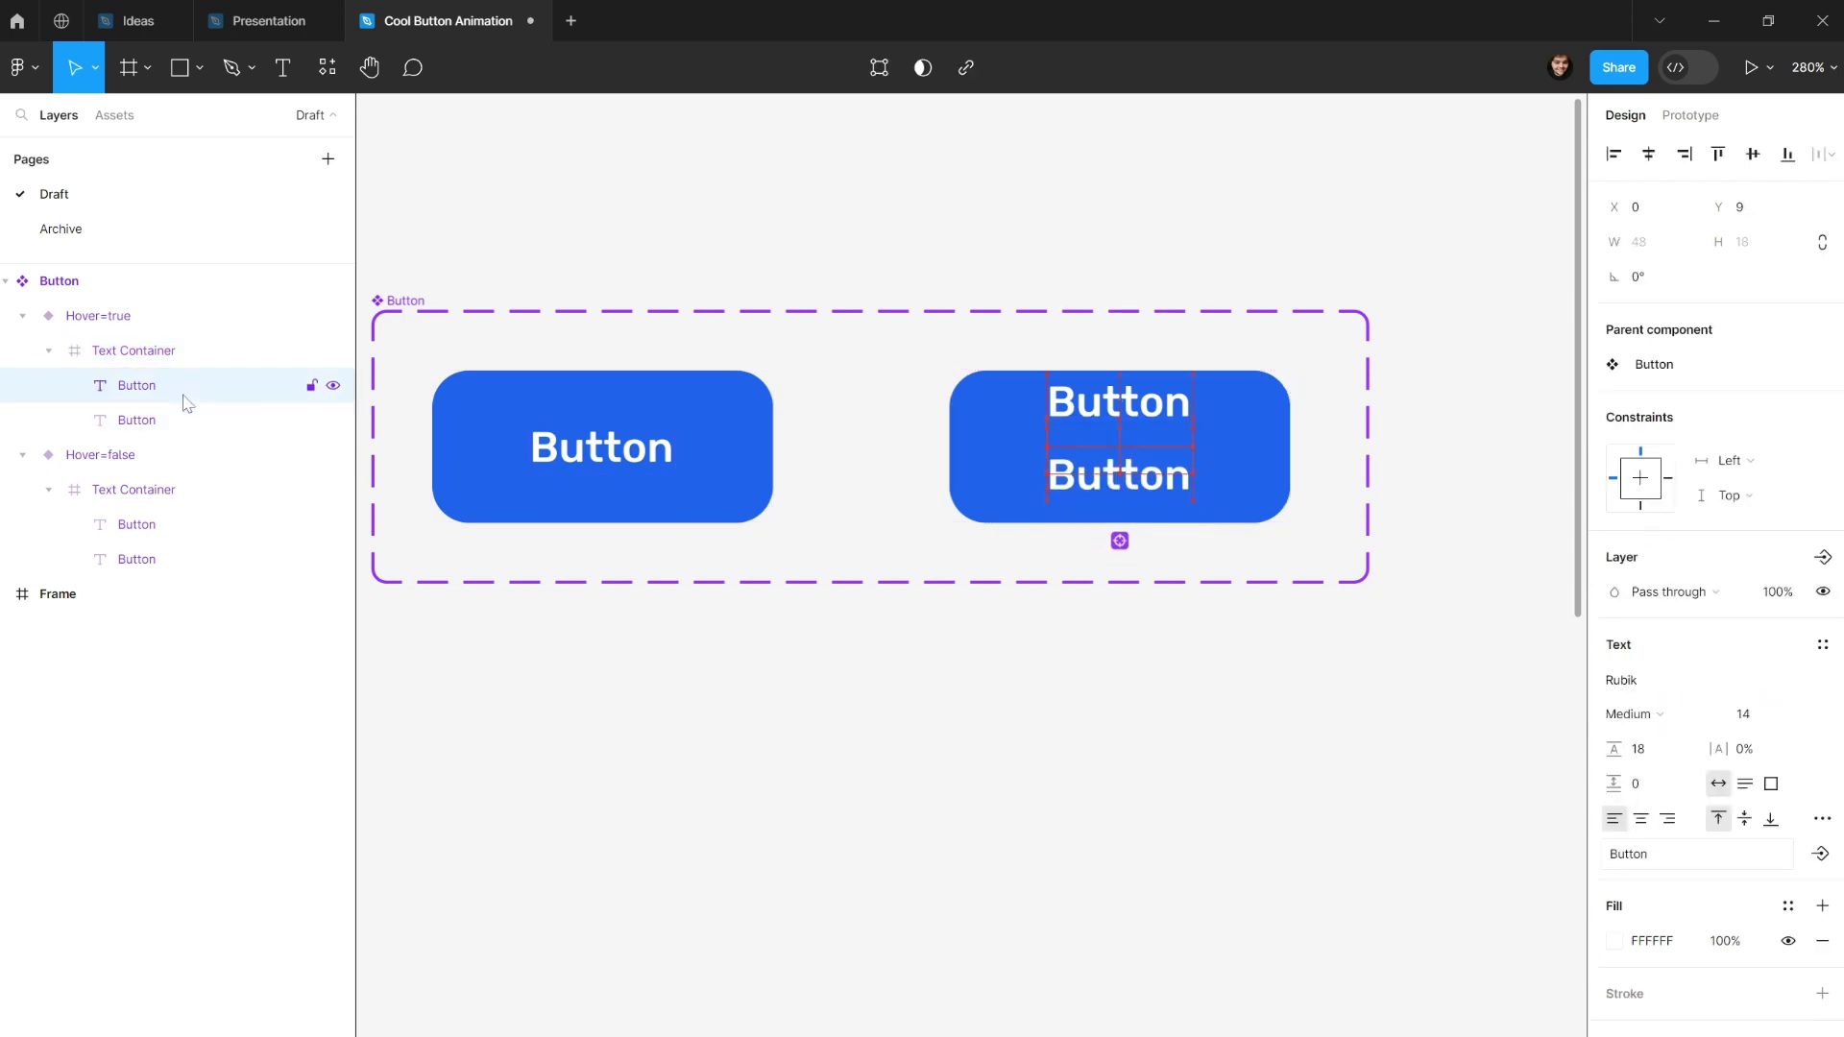
key("Up")
key("Up")
key("Up")
key("Up")
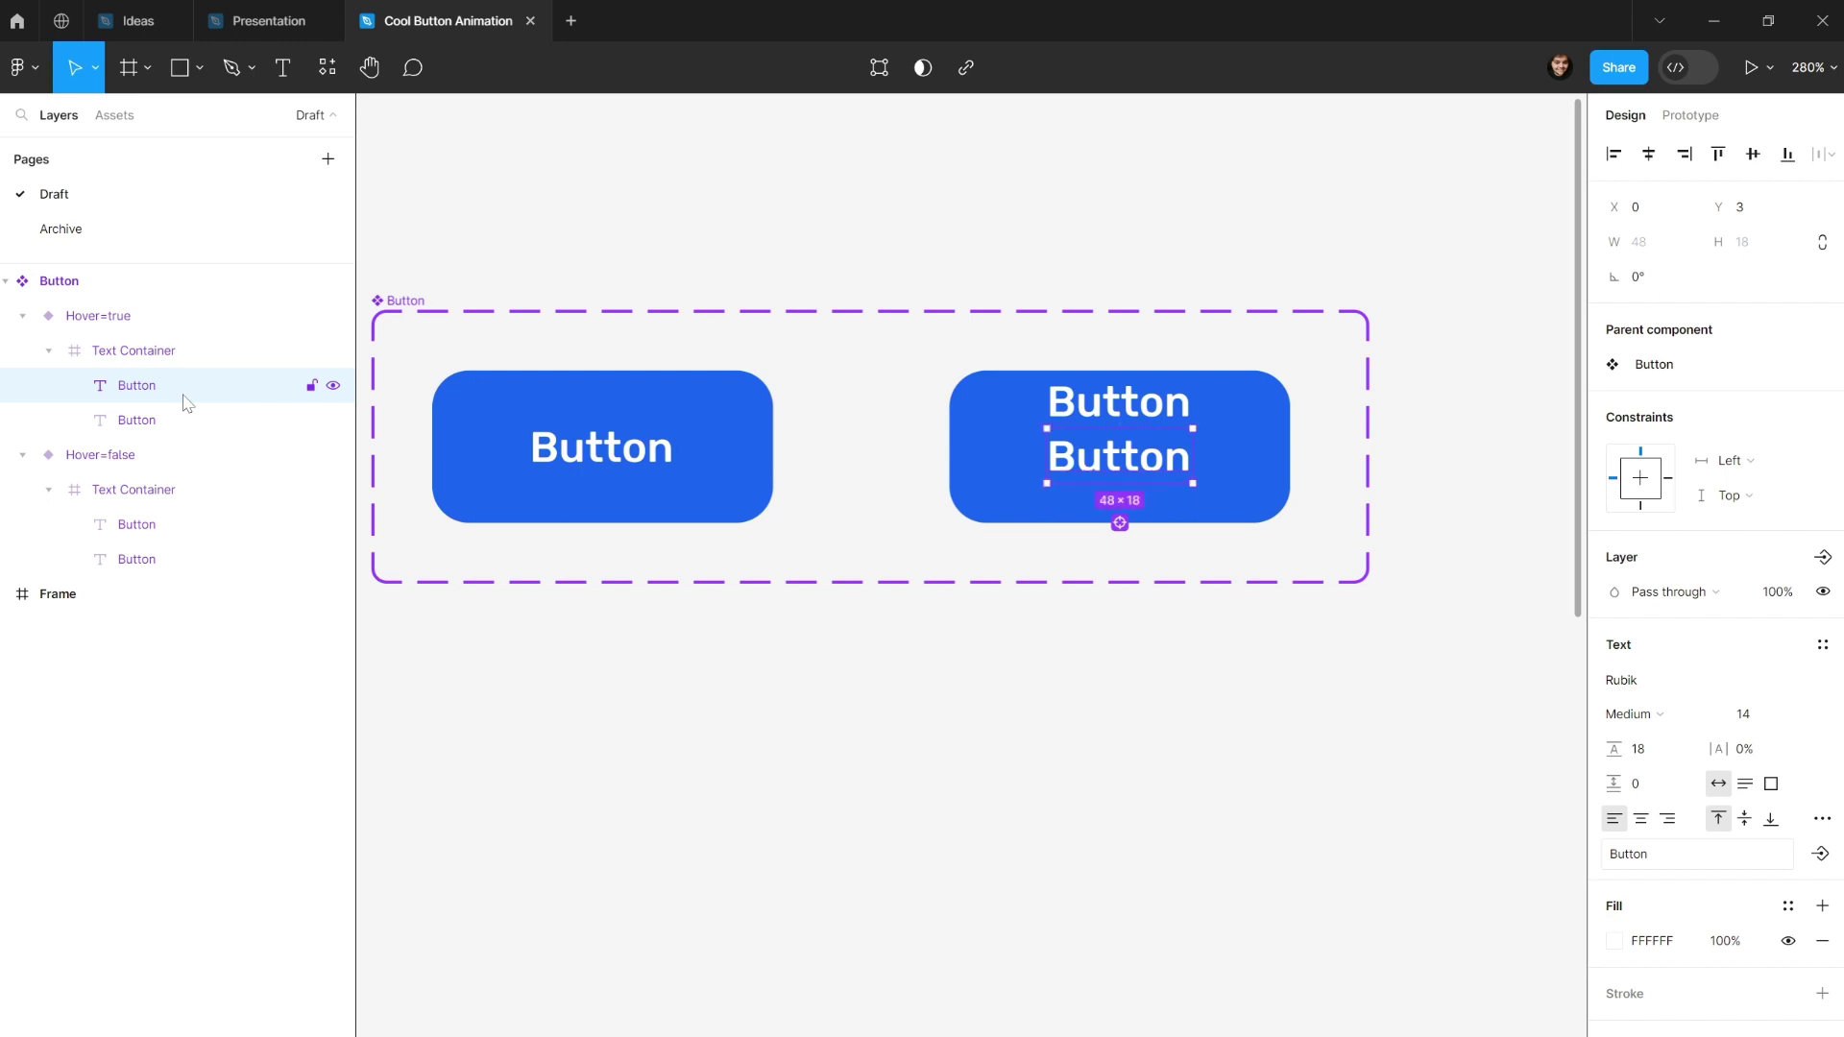
key("Up")
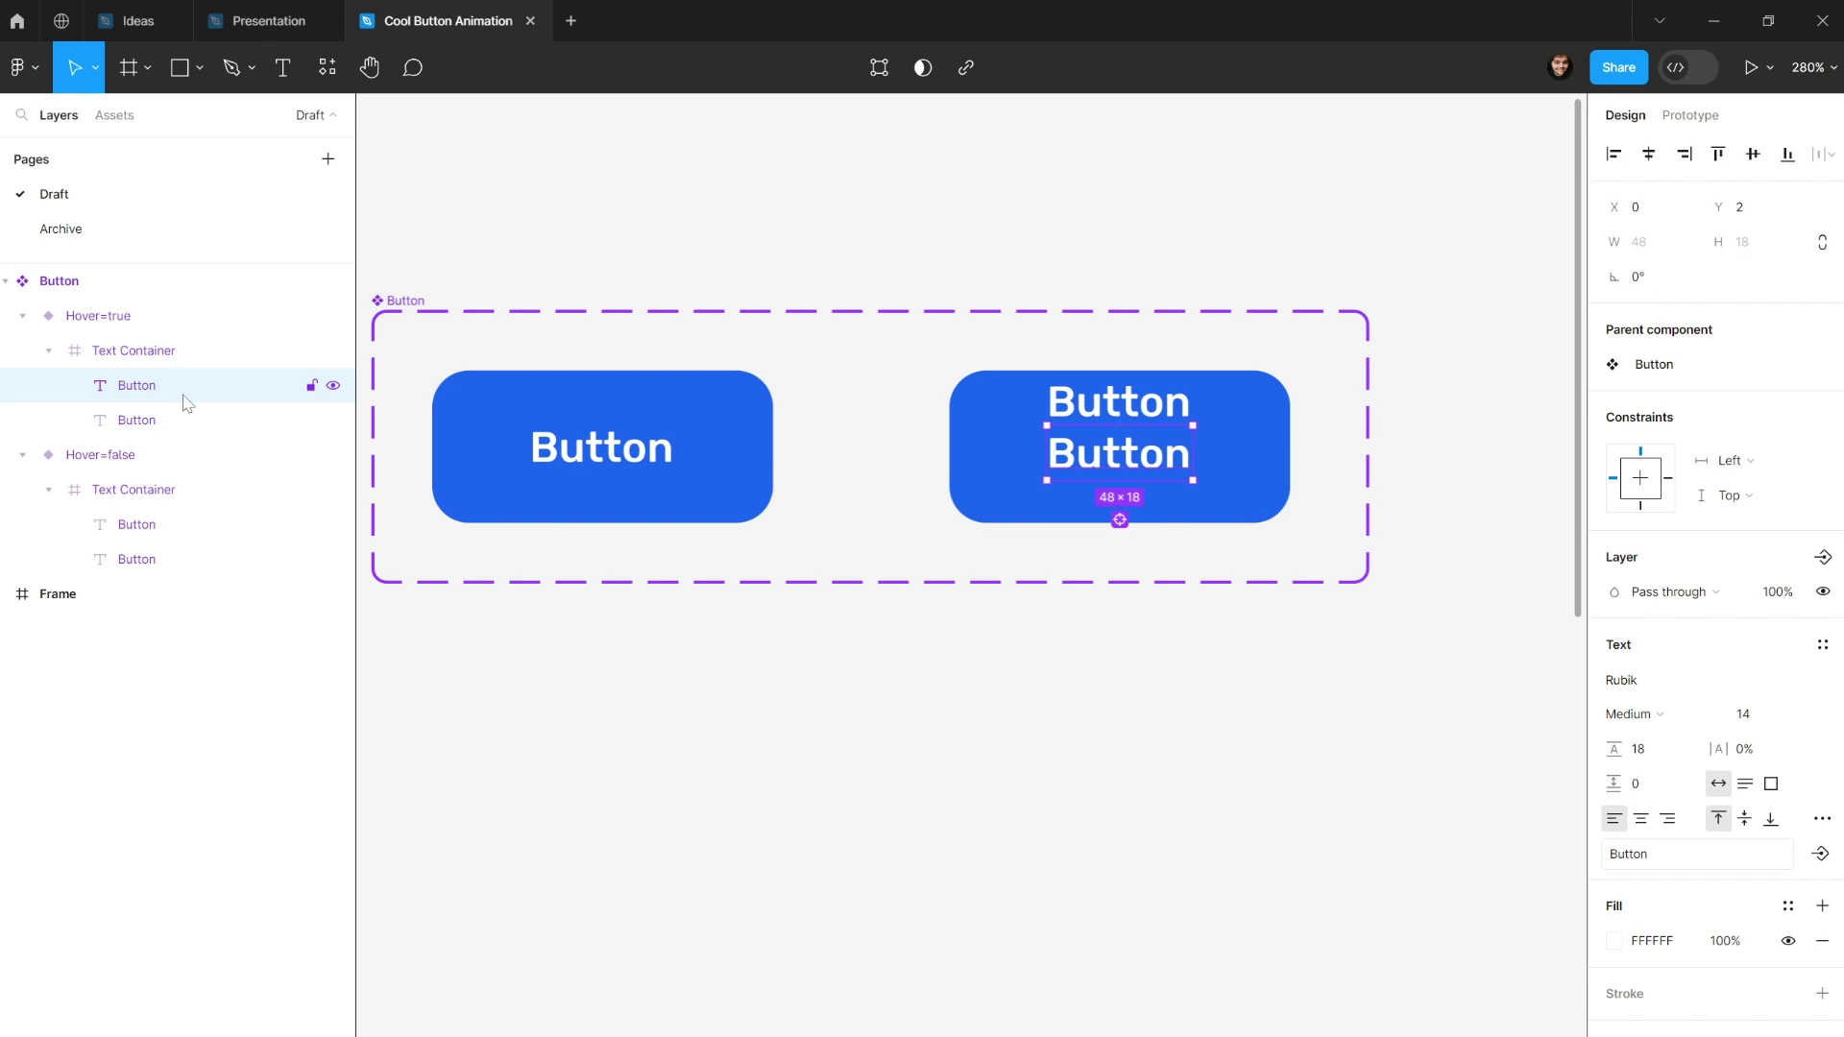
key("Up")
key("Up")
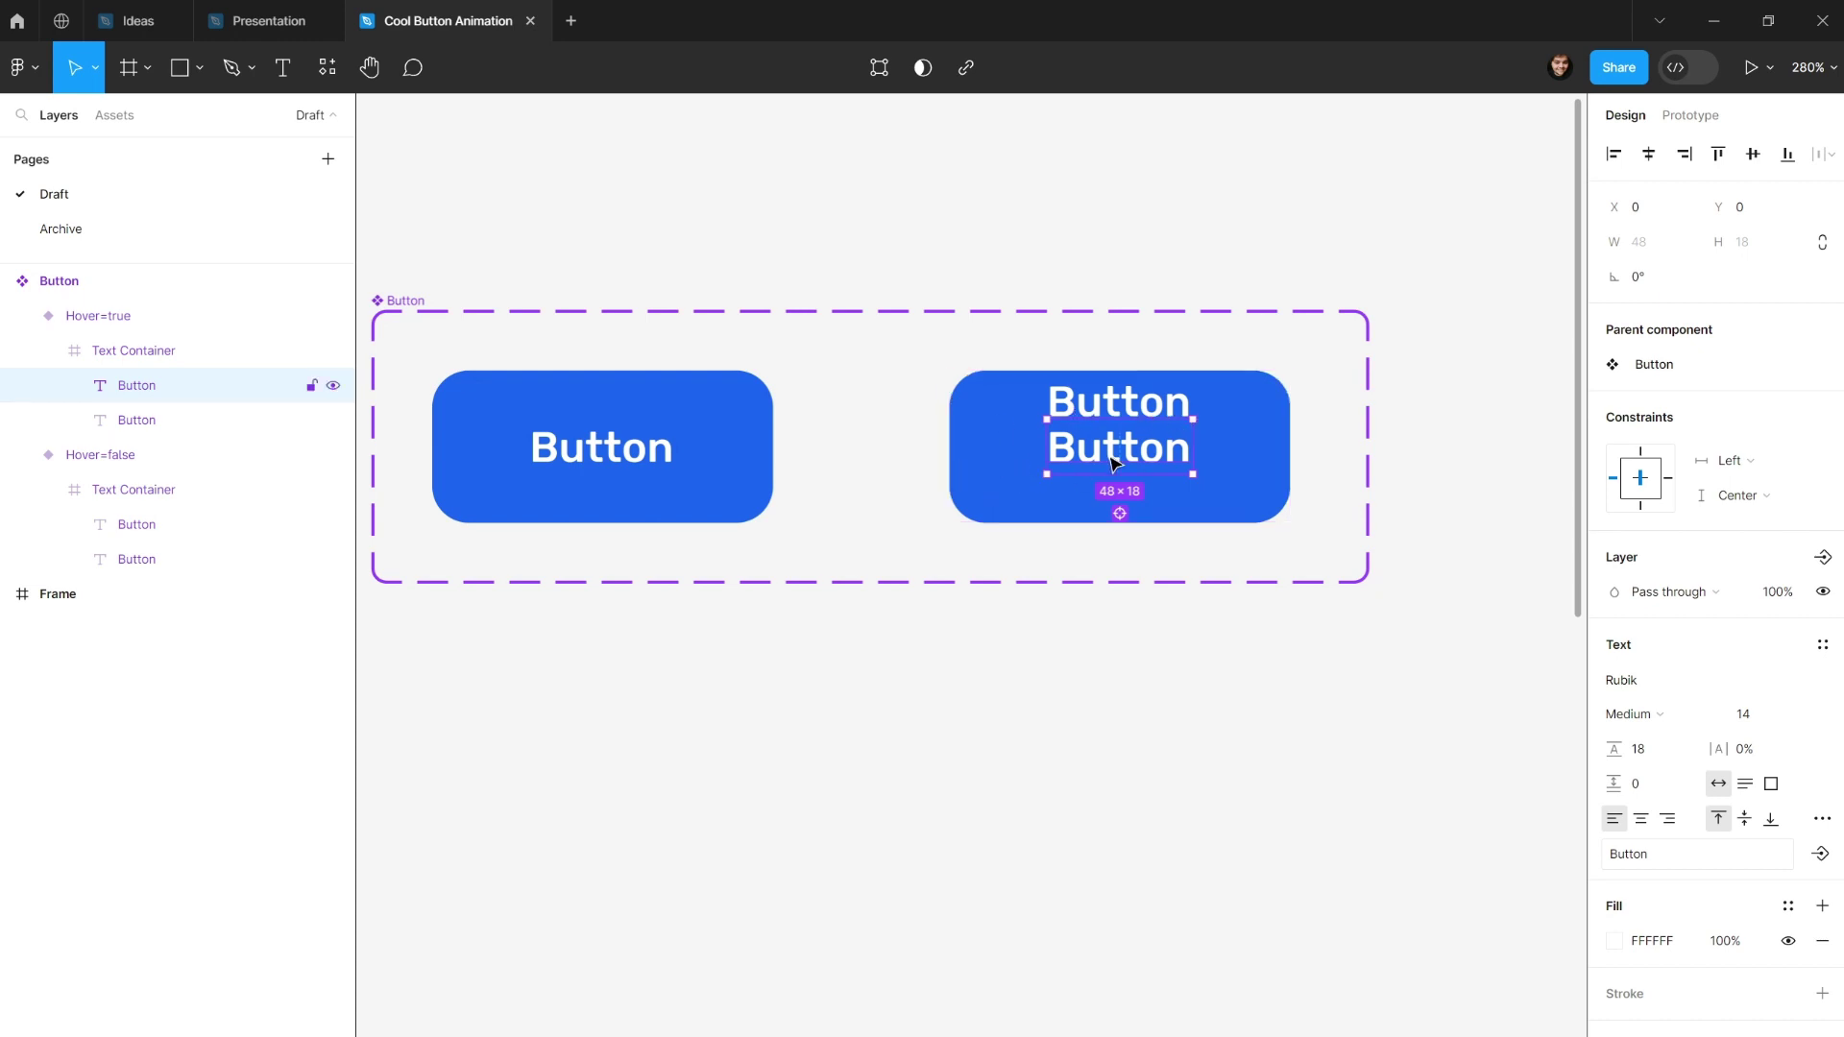
key("alt")
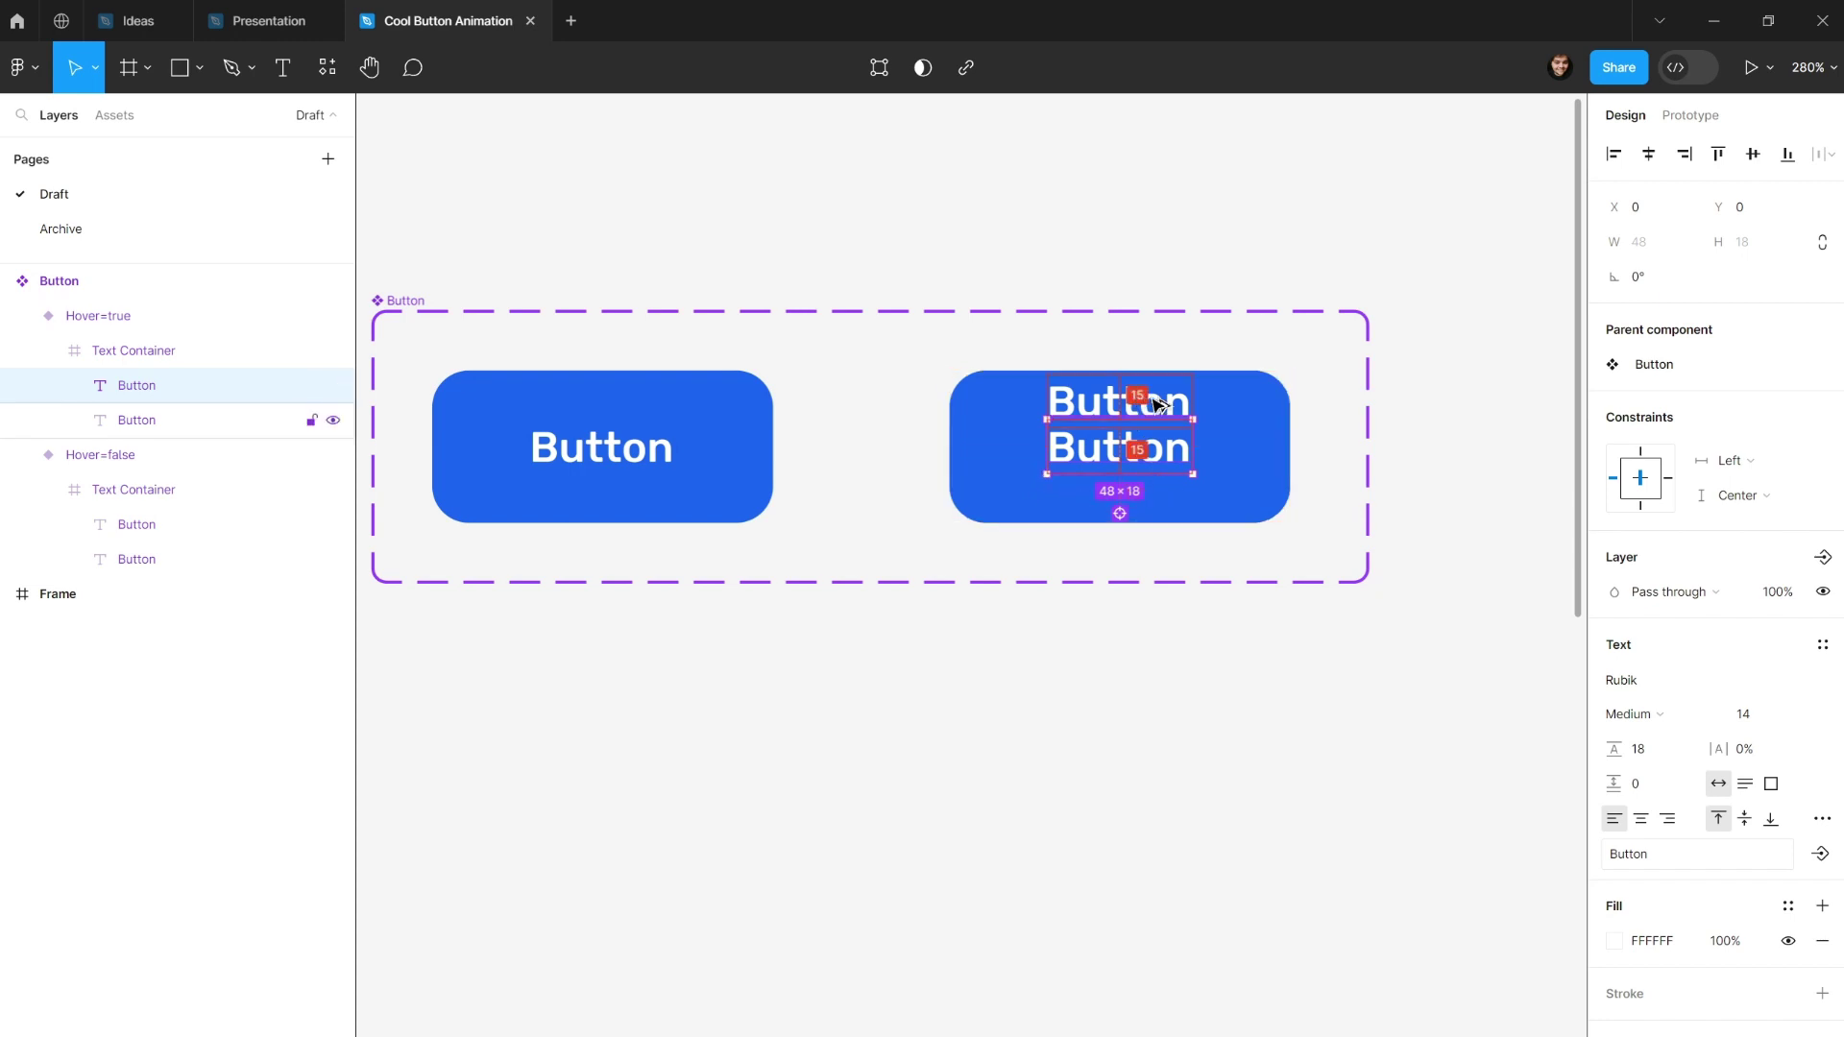
left_click(668, 456)
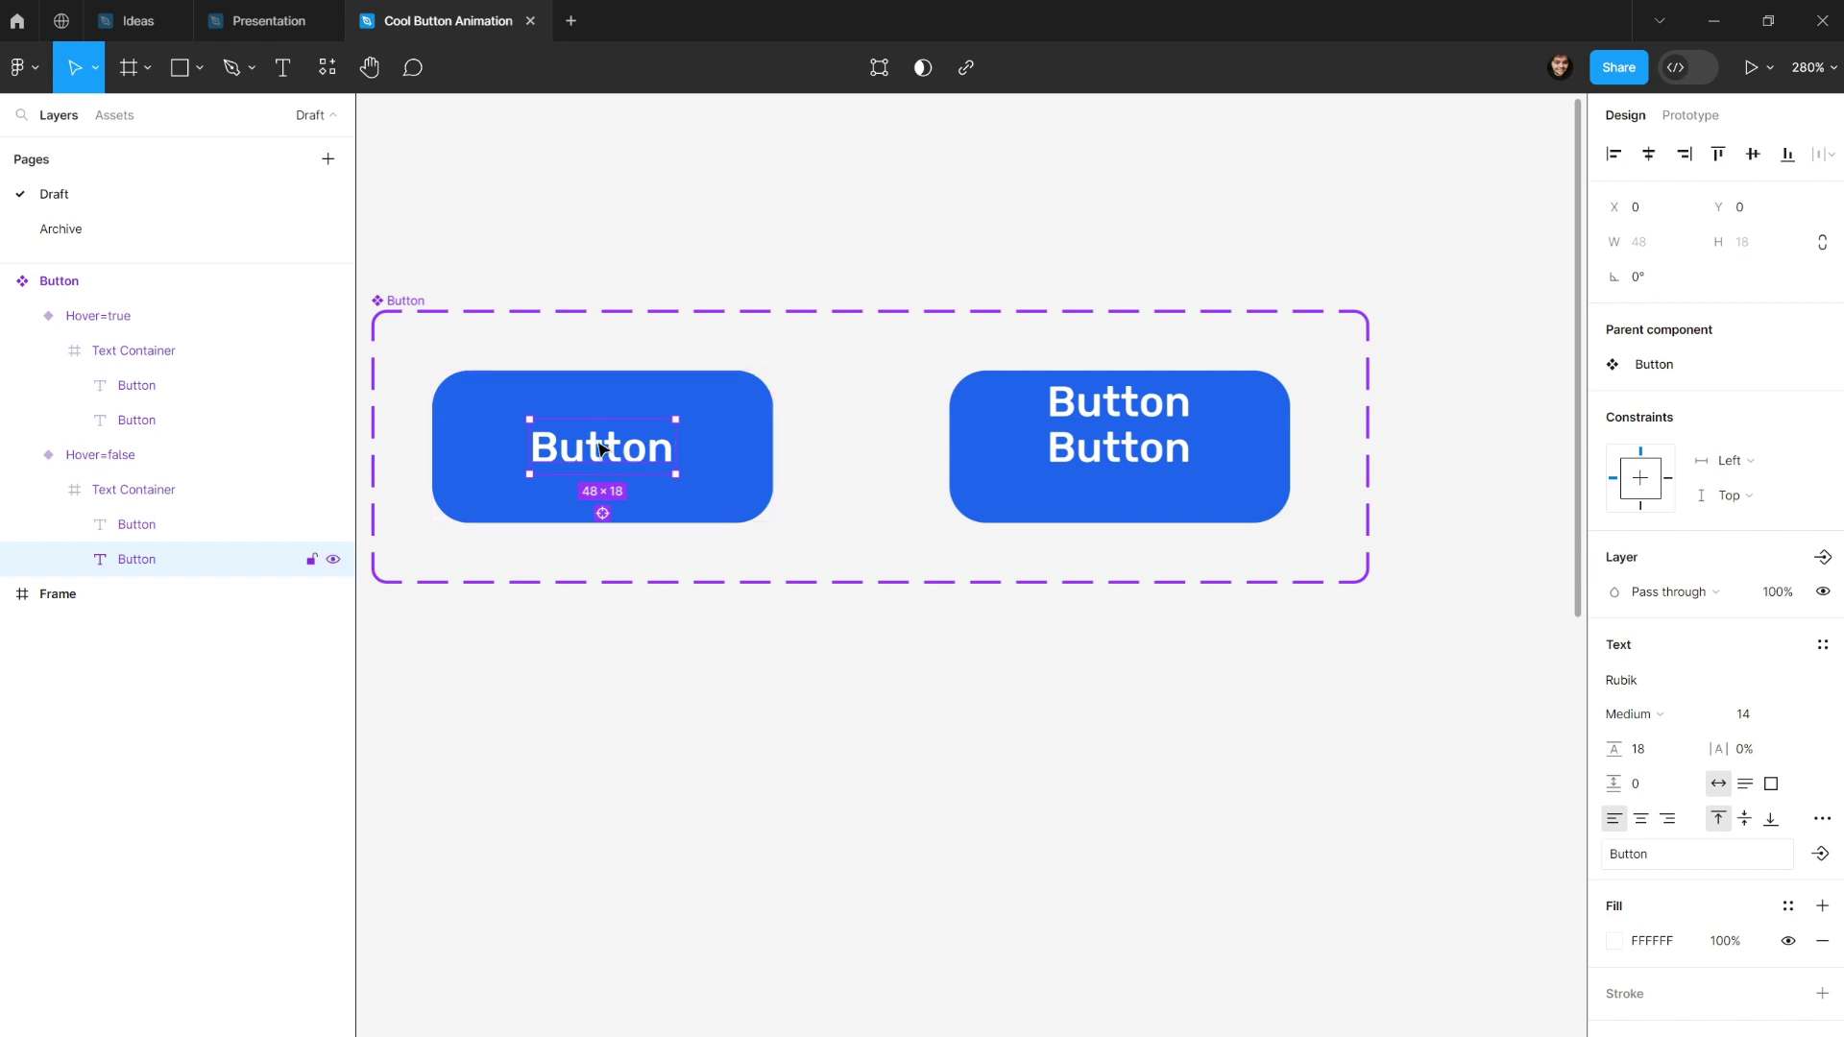
Turn Clip content back on for the Hover=true Text Container.
left_click(1040, 455)
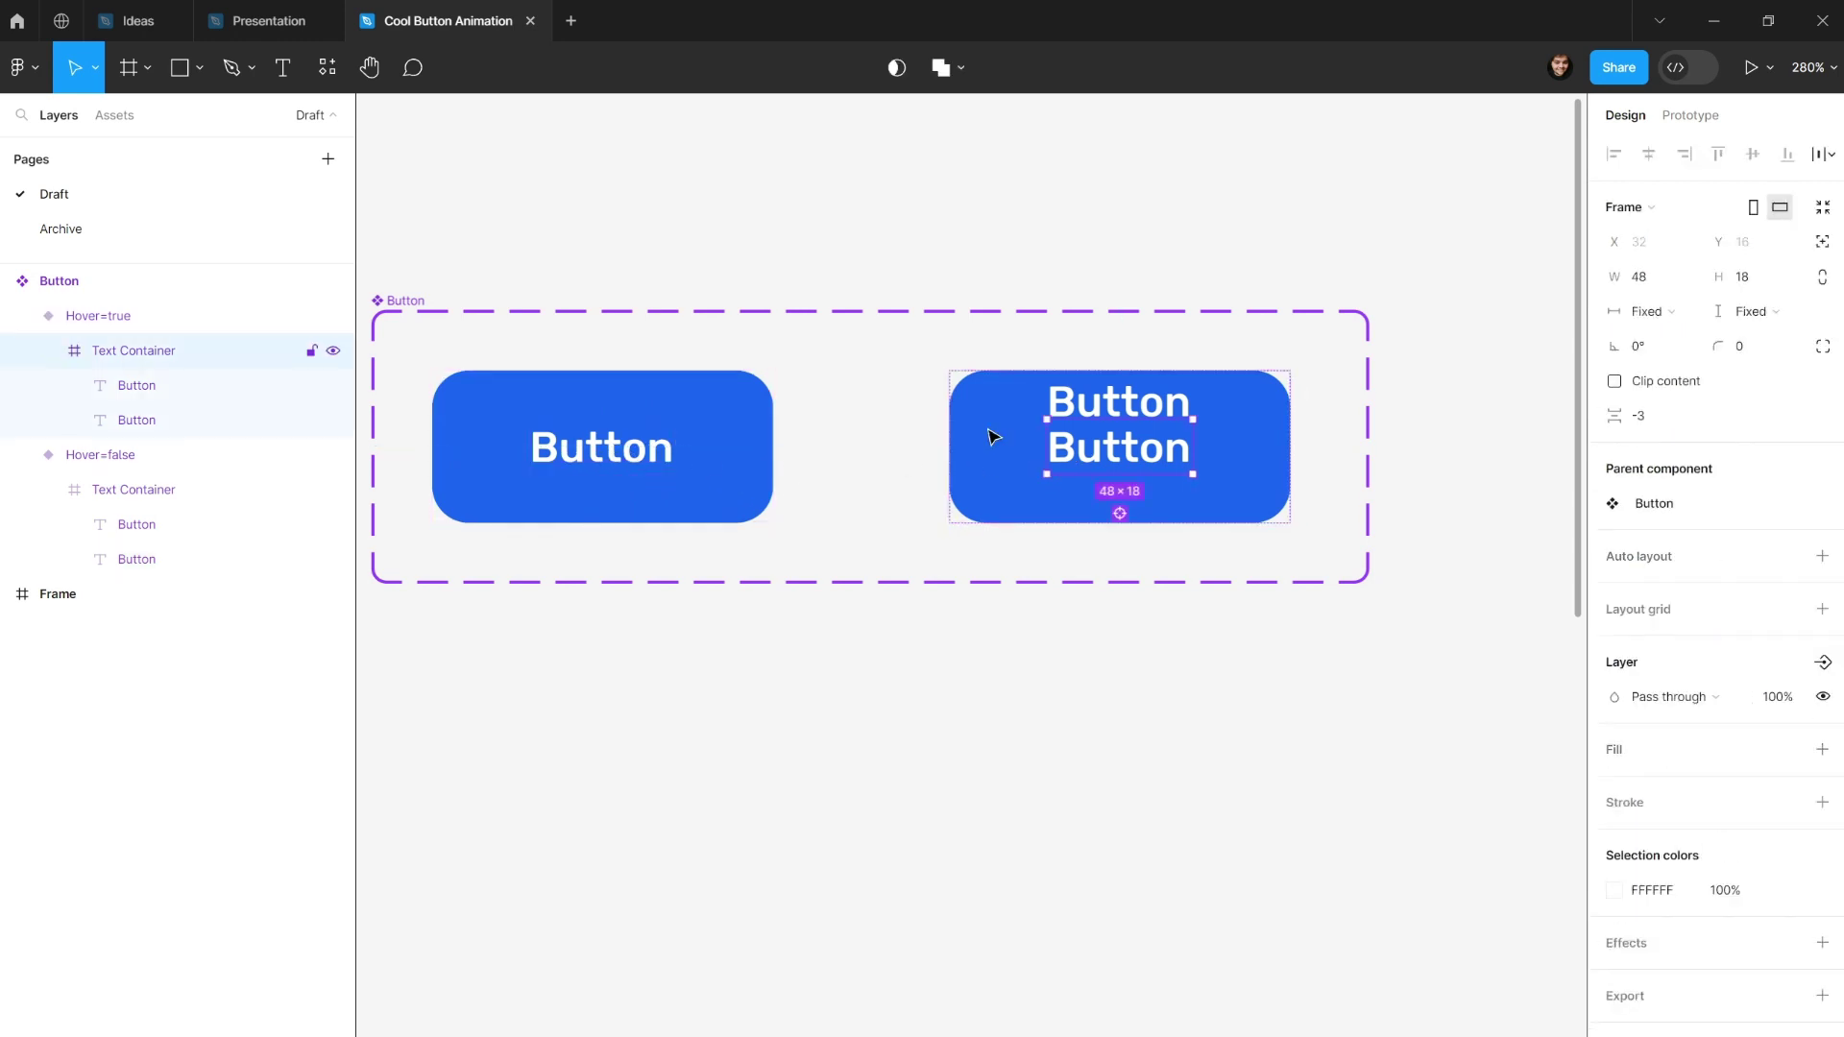
left_click(1613, 380)
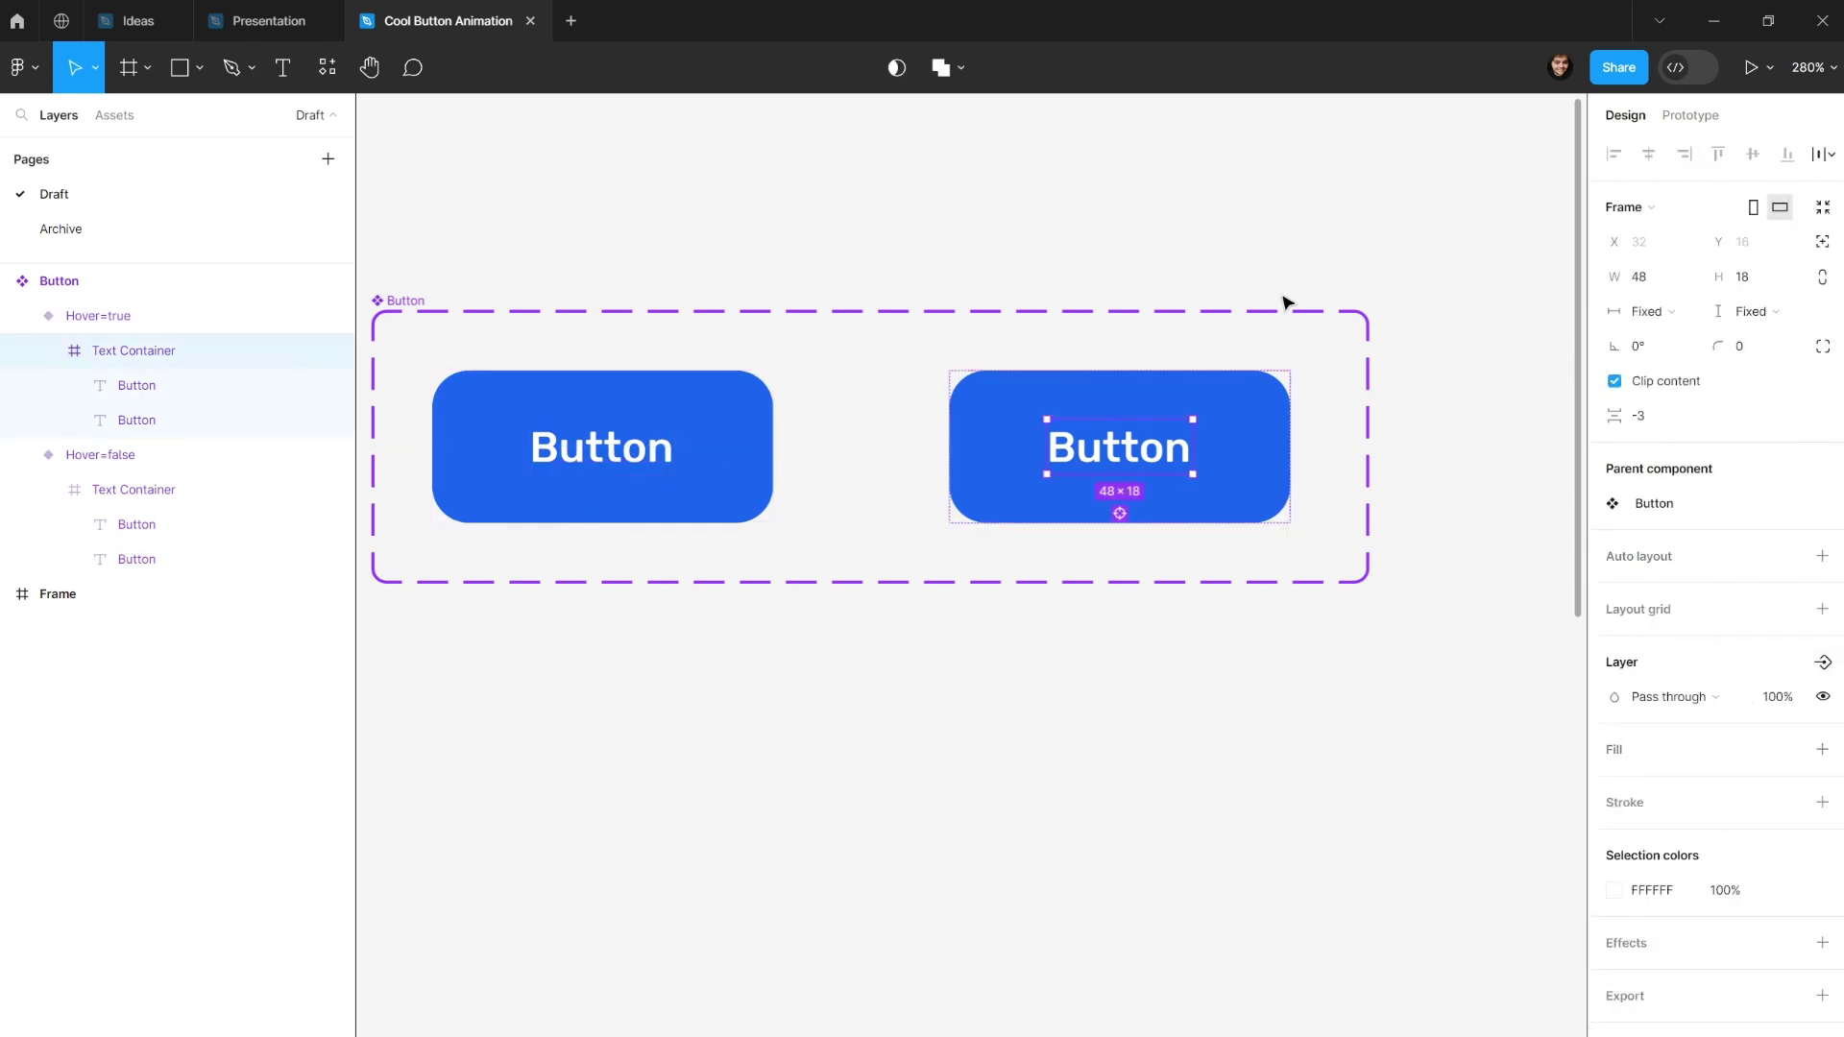
left_click(1121, 285)
Search the Assets for 'but' and drag a Button instance into the 282×282 Frame.
scroll(958, 280, "down", 3)
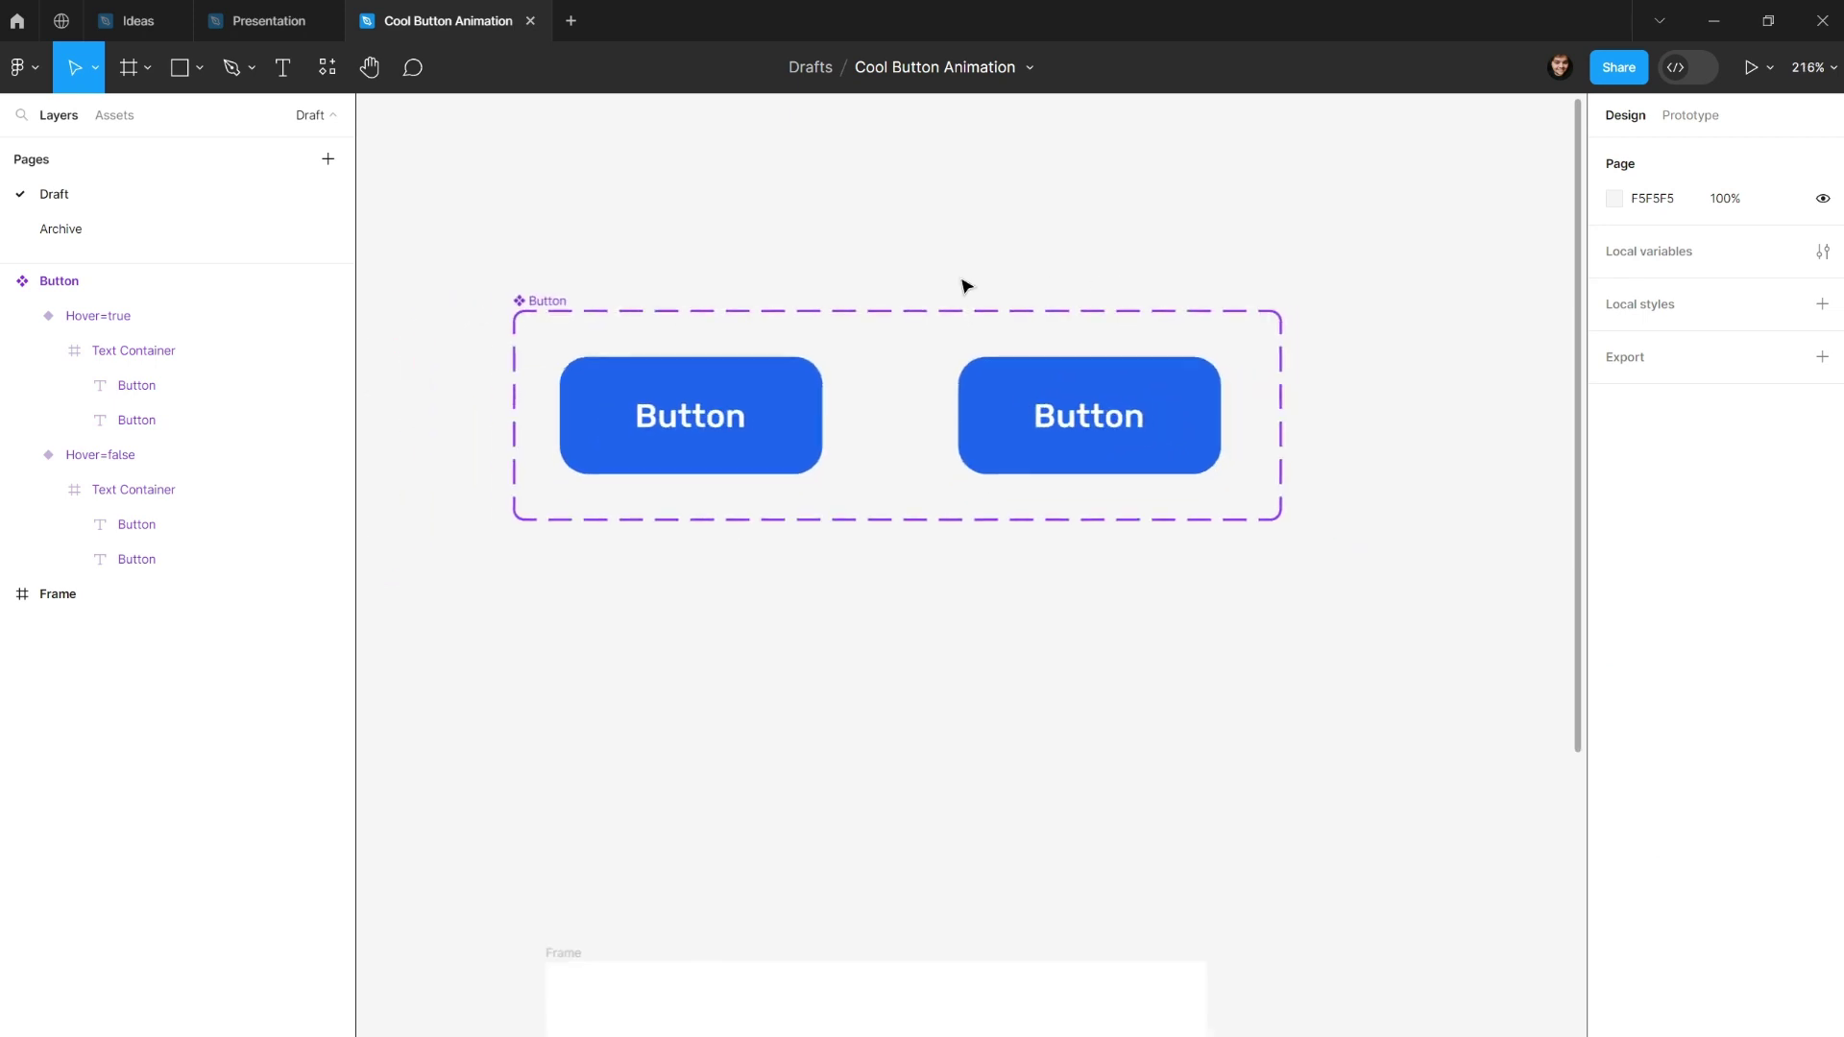
left_click_drag(572, 284, 672, 308)
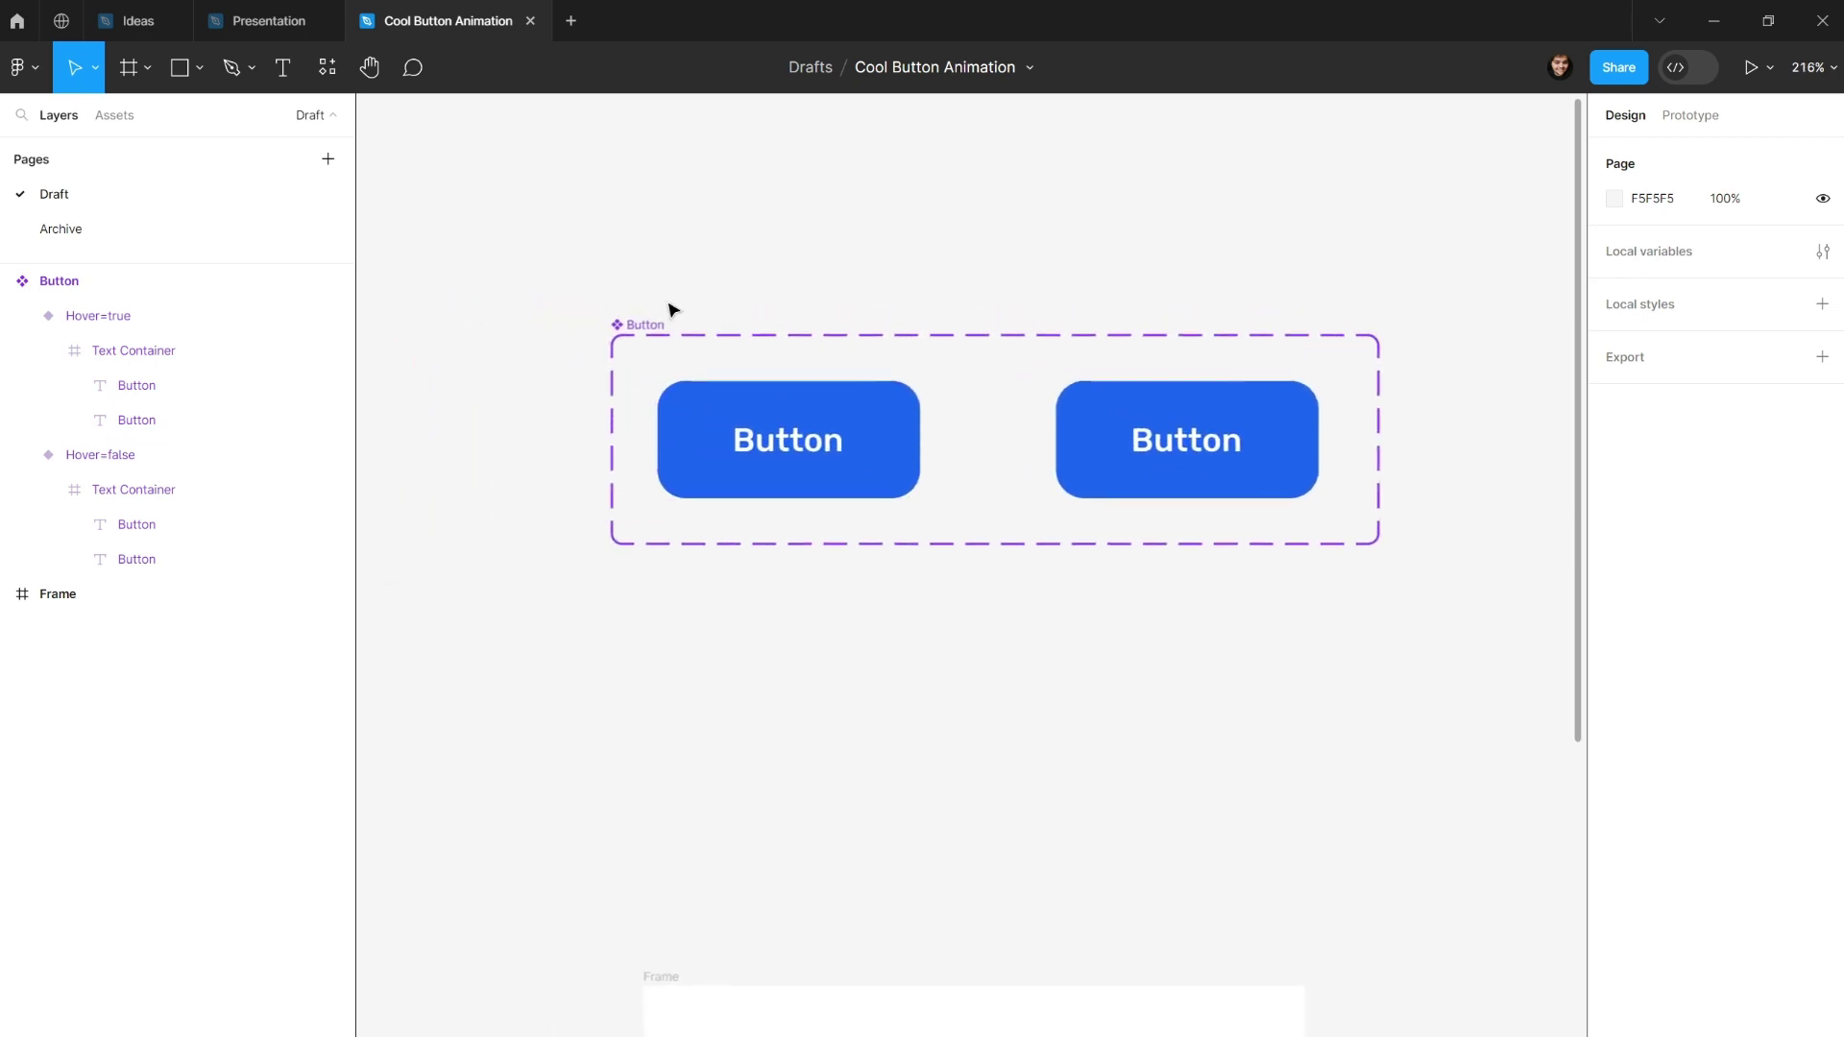
scroll(672, 307, "down", 3)
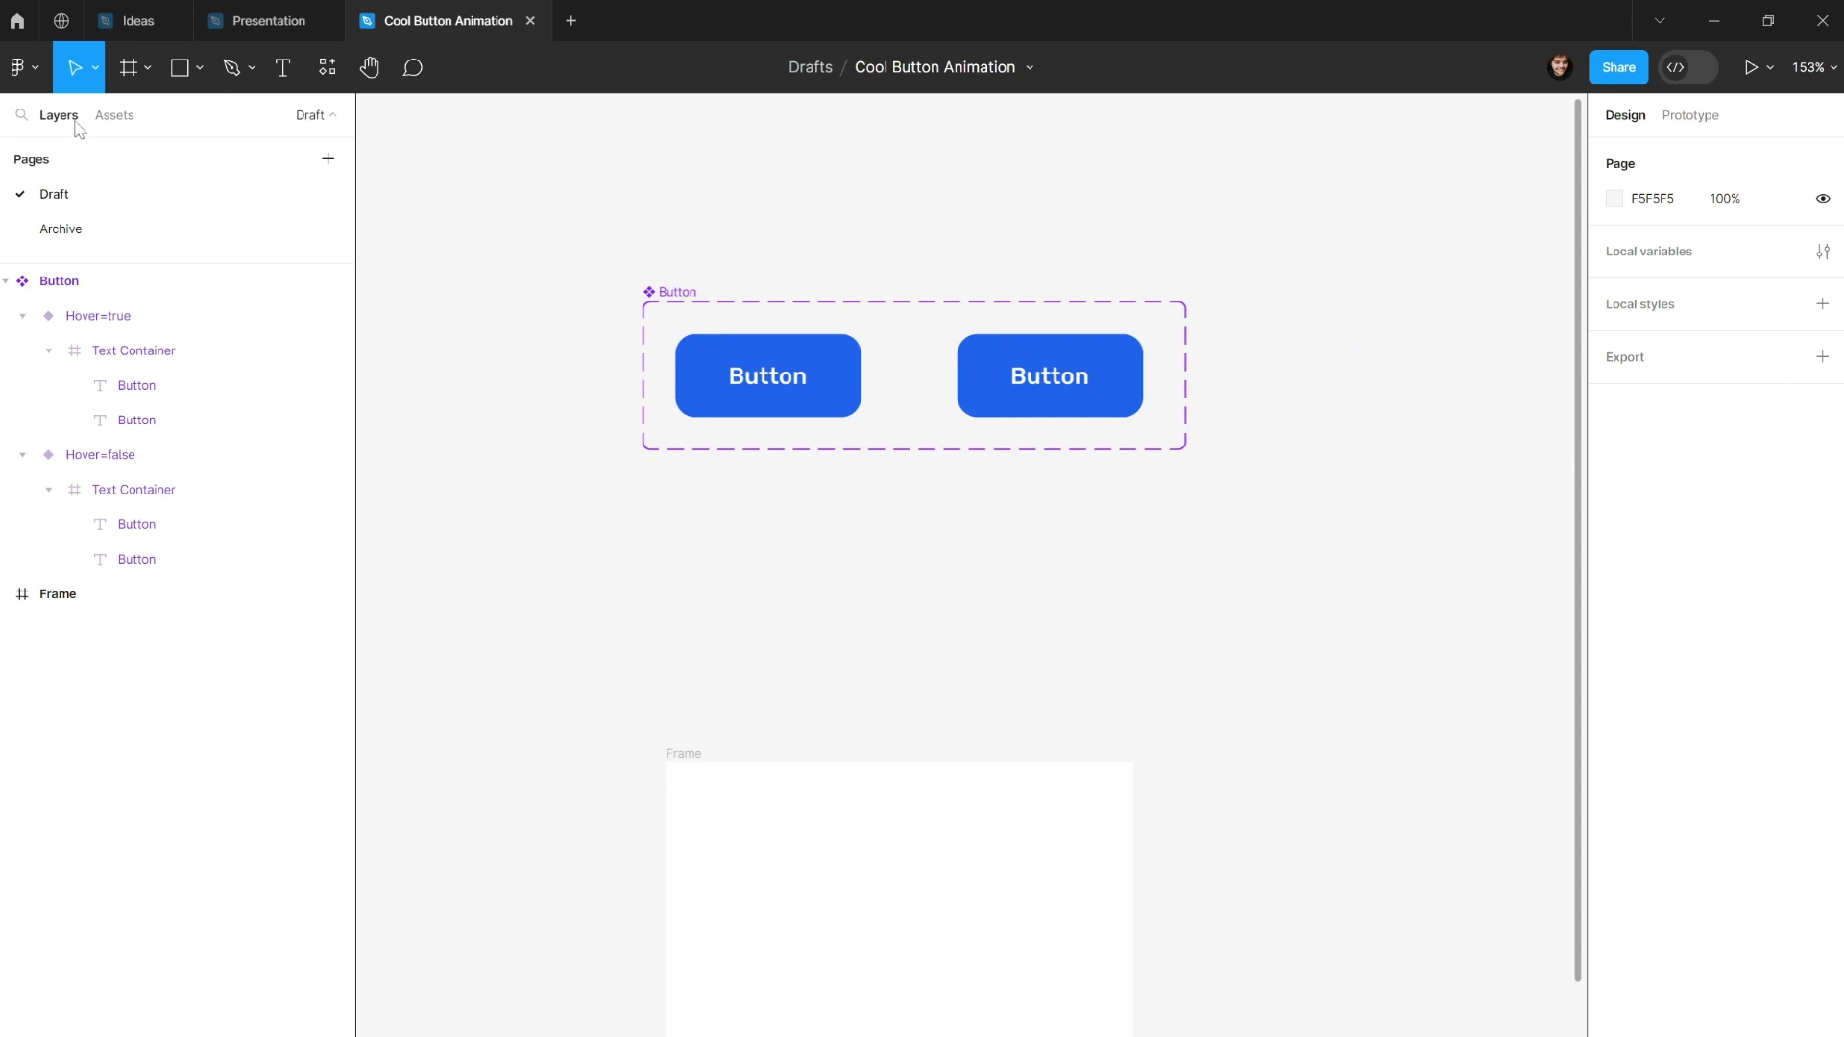
left_click(114, 114)
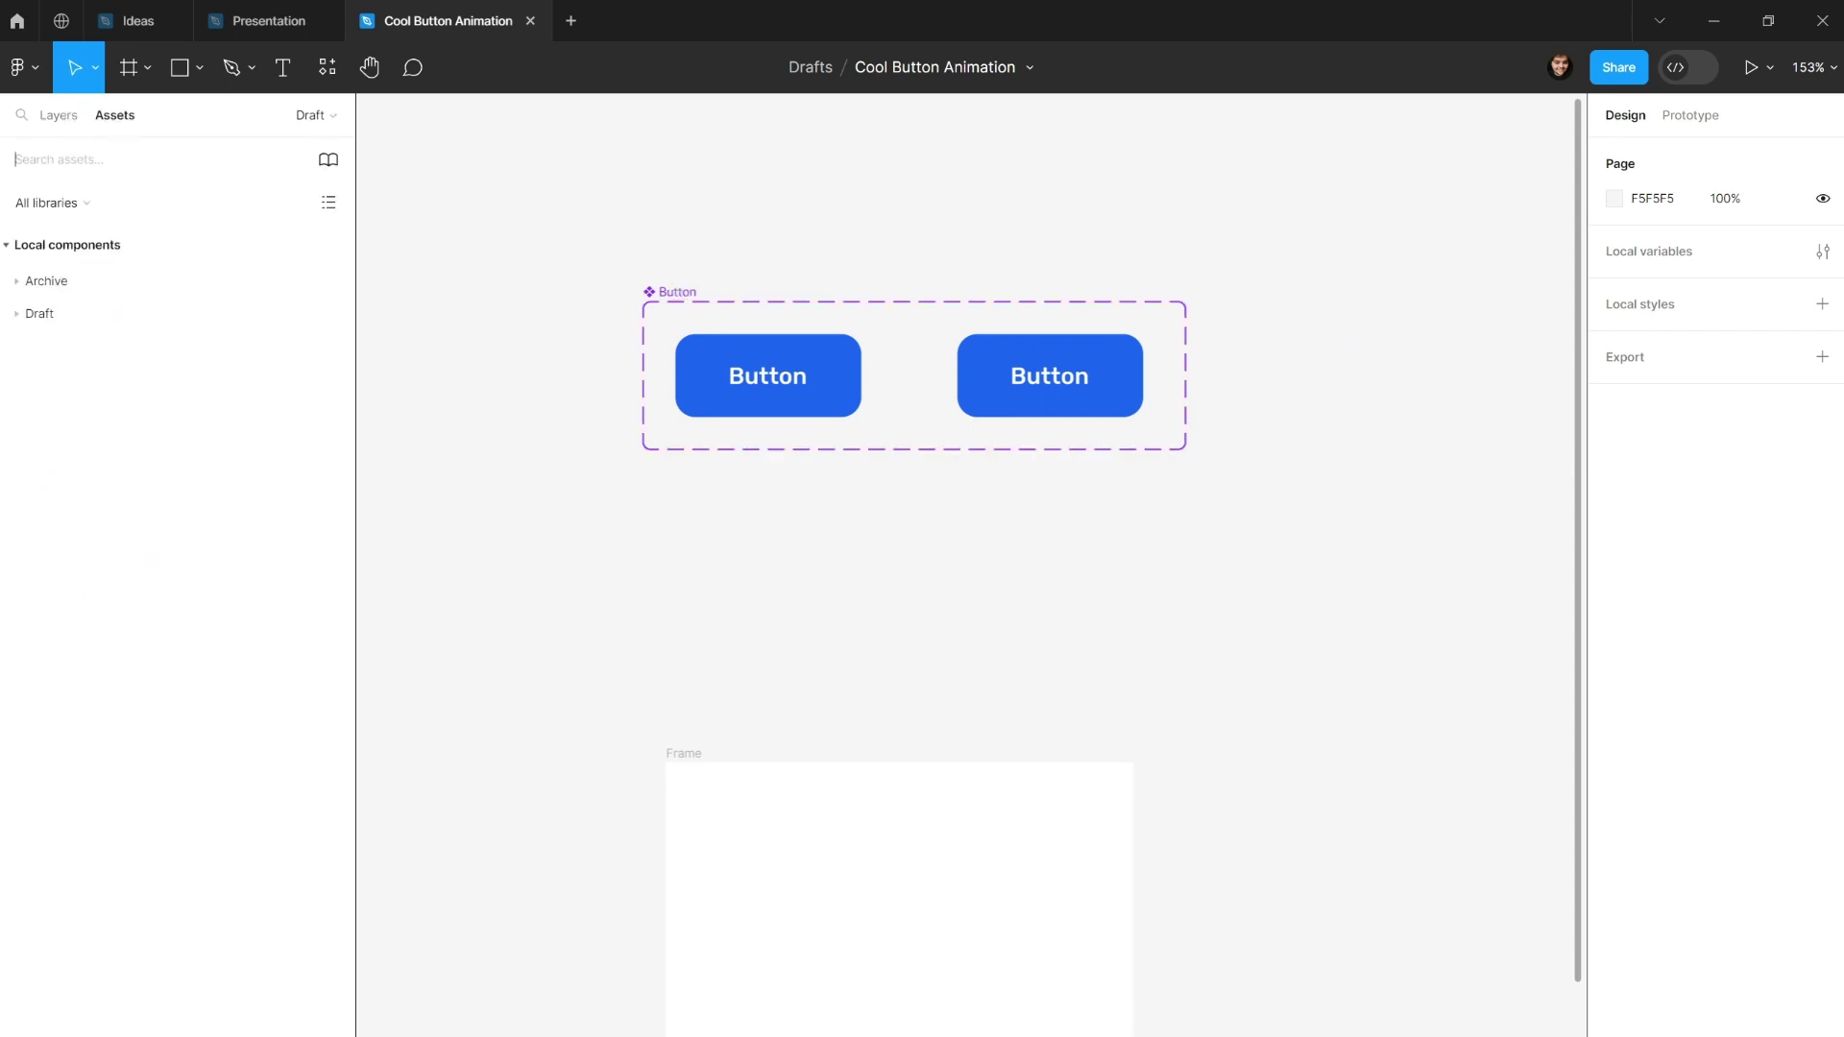
type("button")
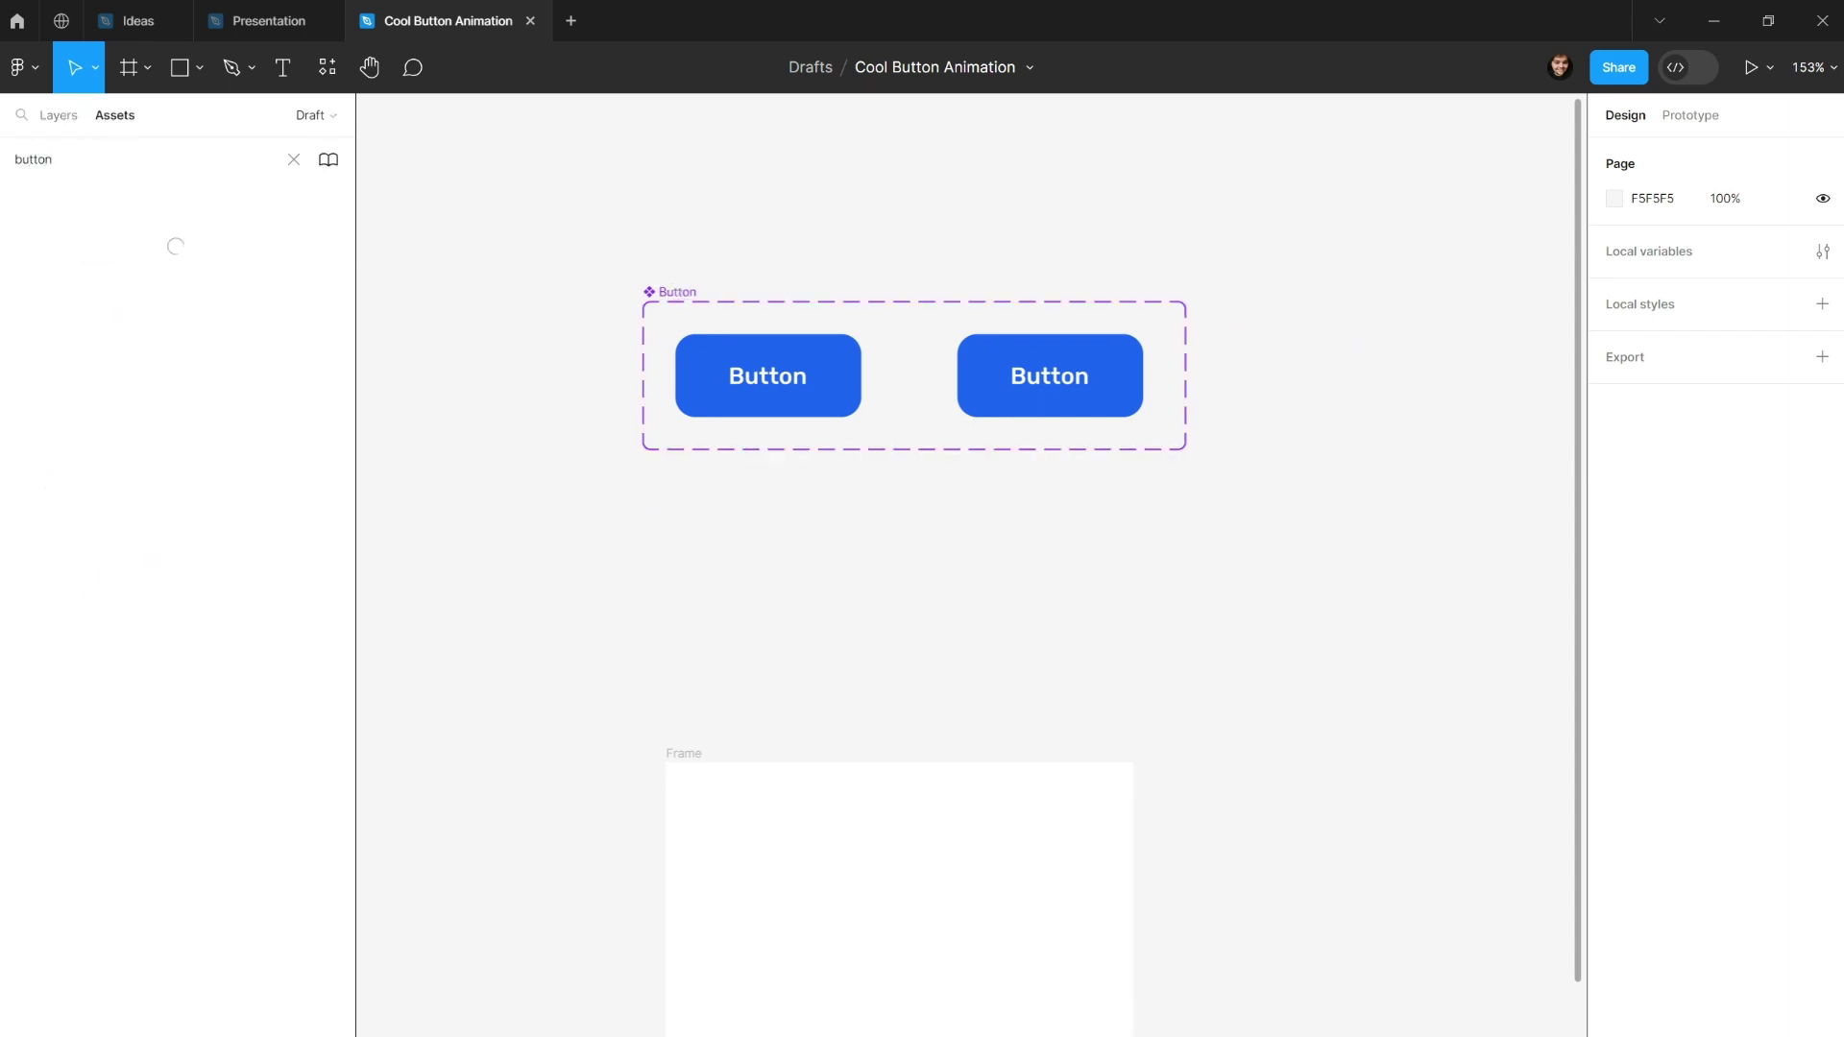
left_click_drag(60, 285, 909, 927)
left_click(294, 159)
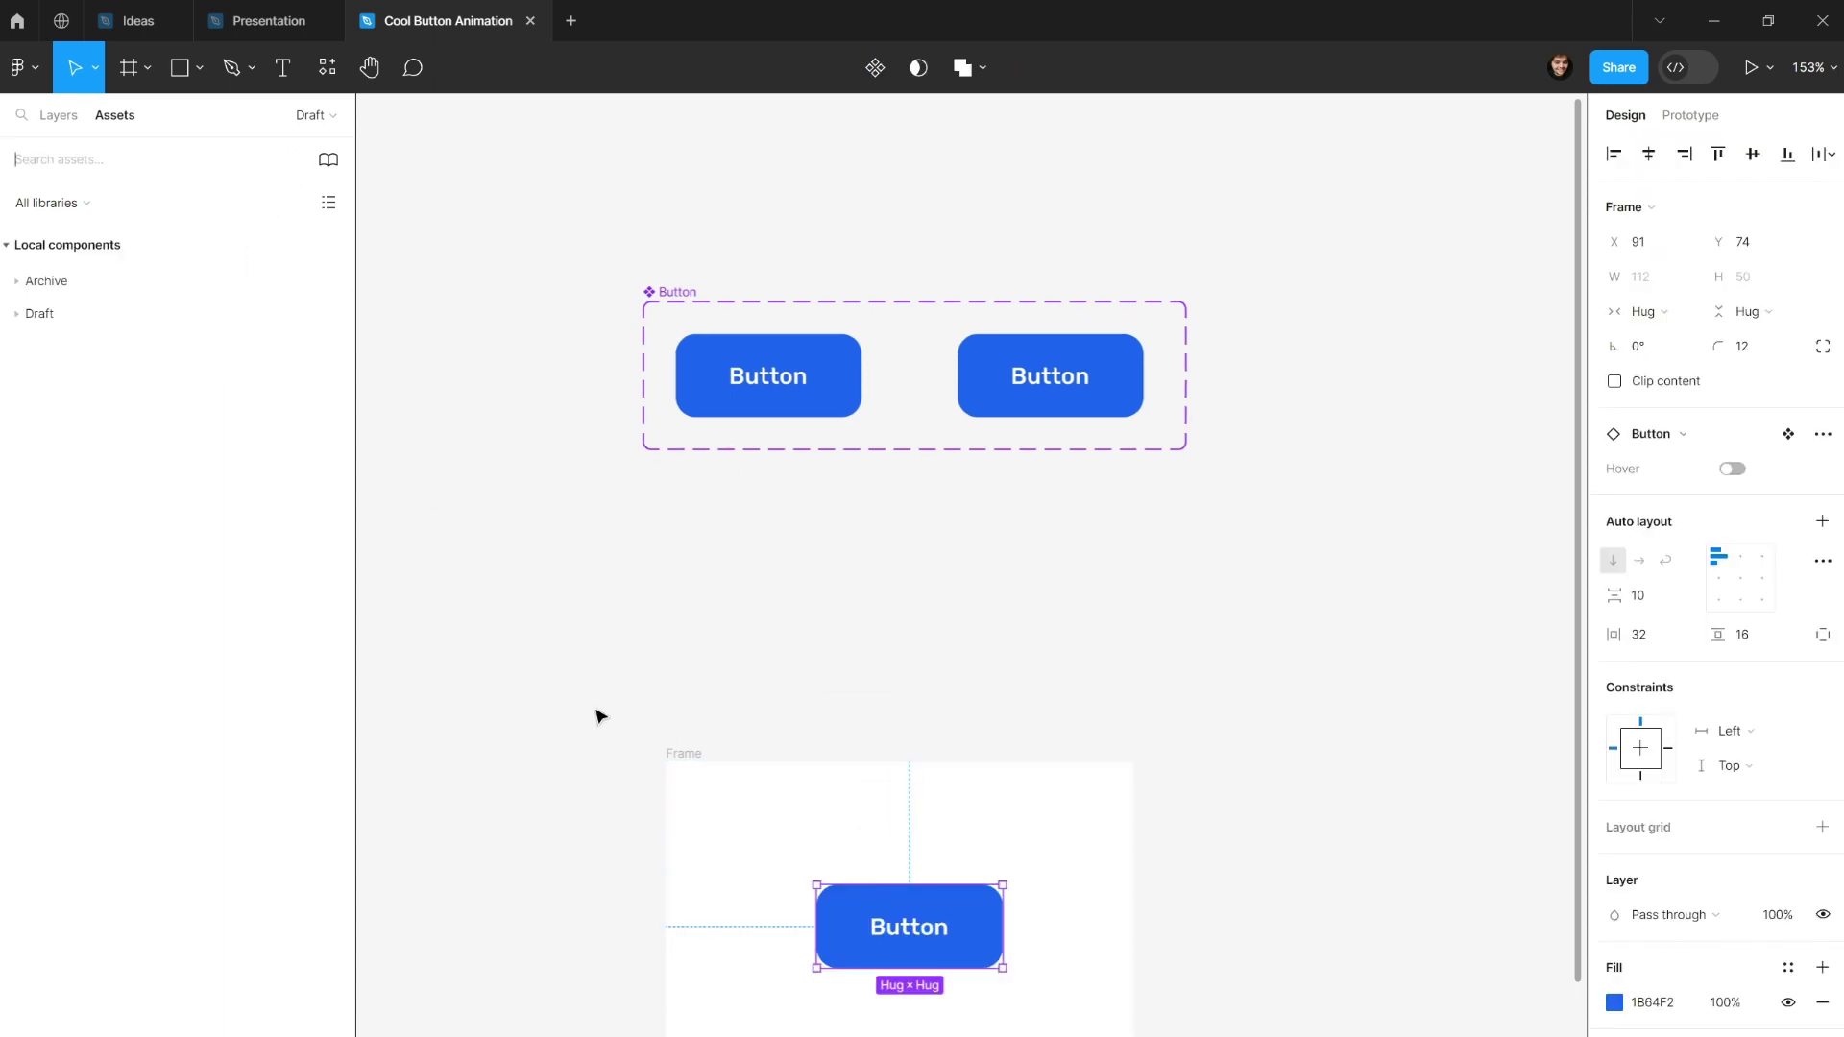
scroll(934, 617, "down", 5)
Centre the Button instance in the Frame and open a prototype preview of the Frame beside it.
left_click_drag(934, 617, 930, 688)
left_click(713, 428)
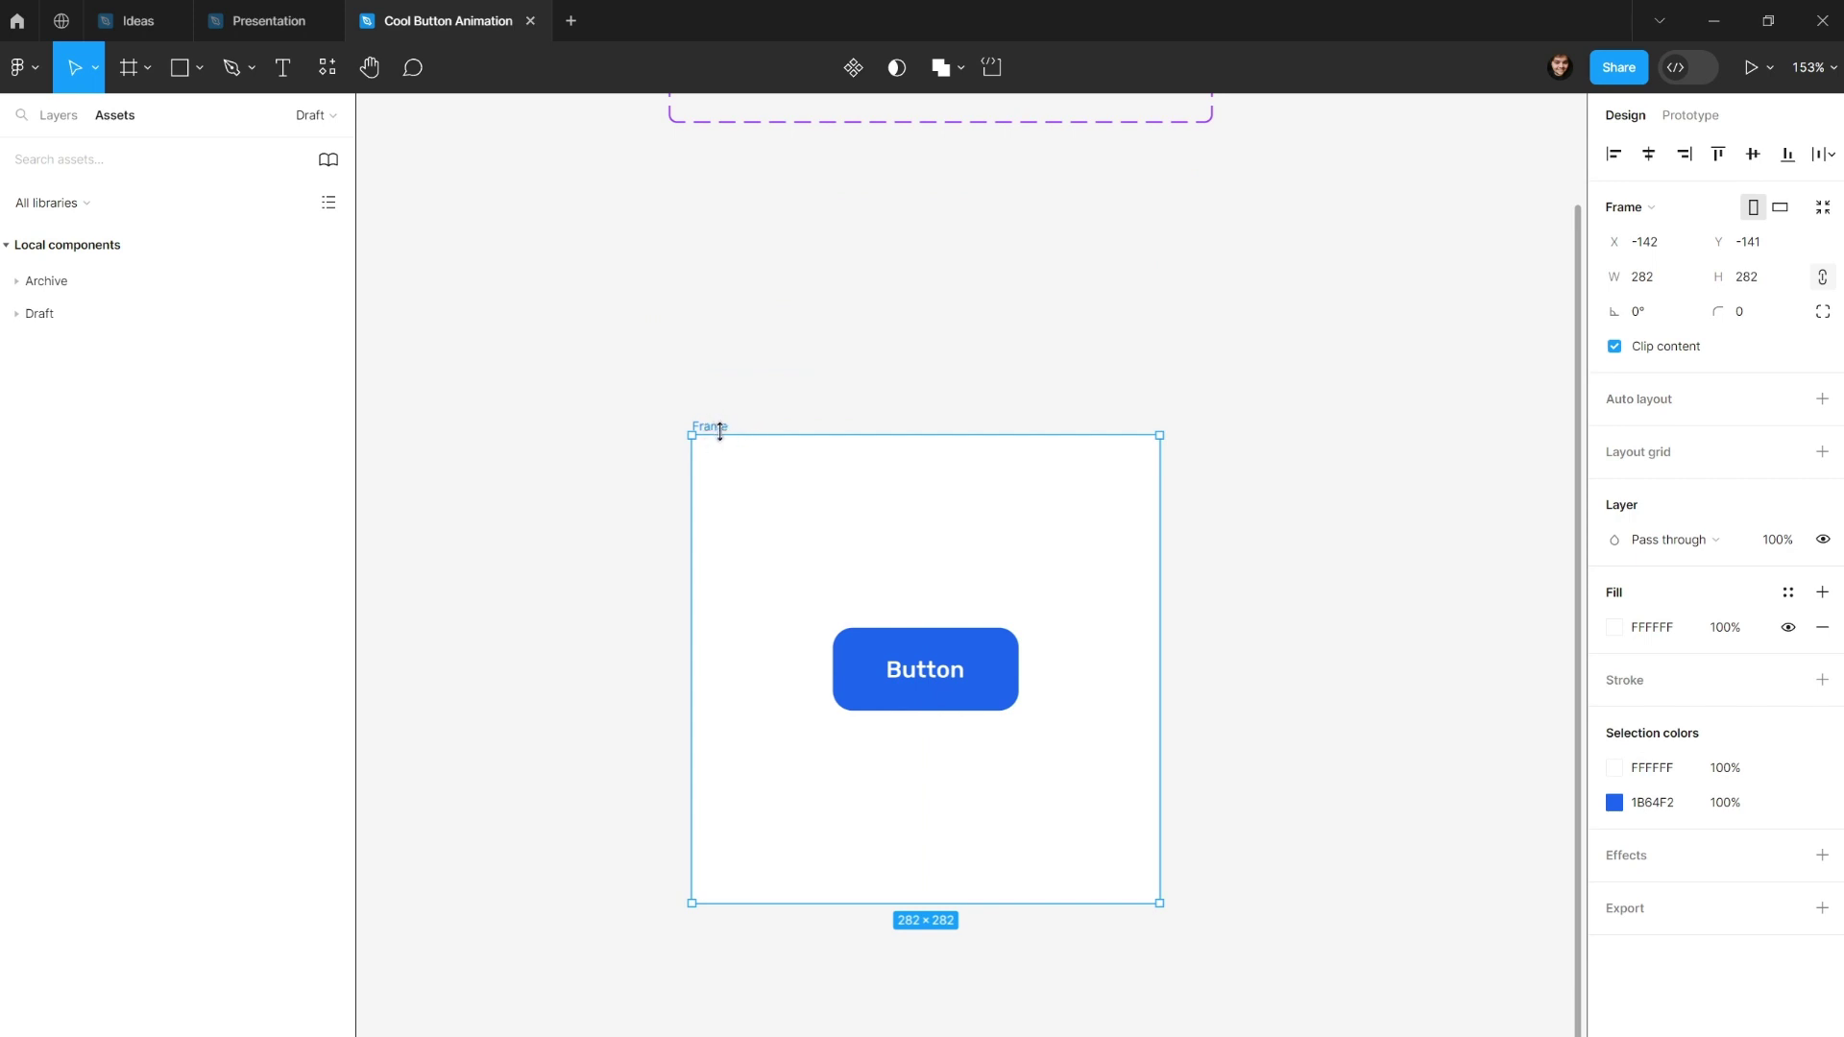
key("shift+space")
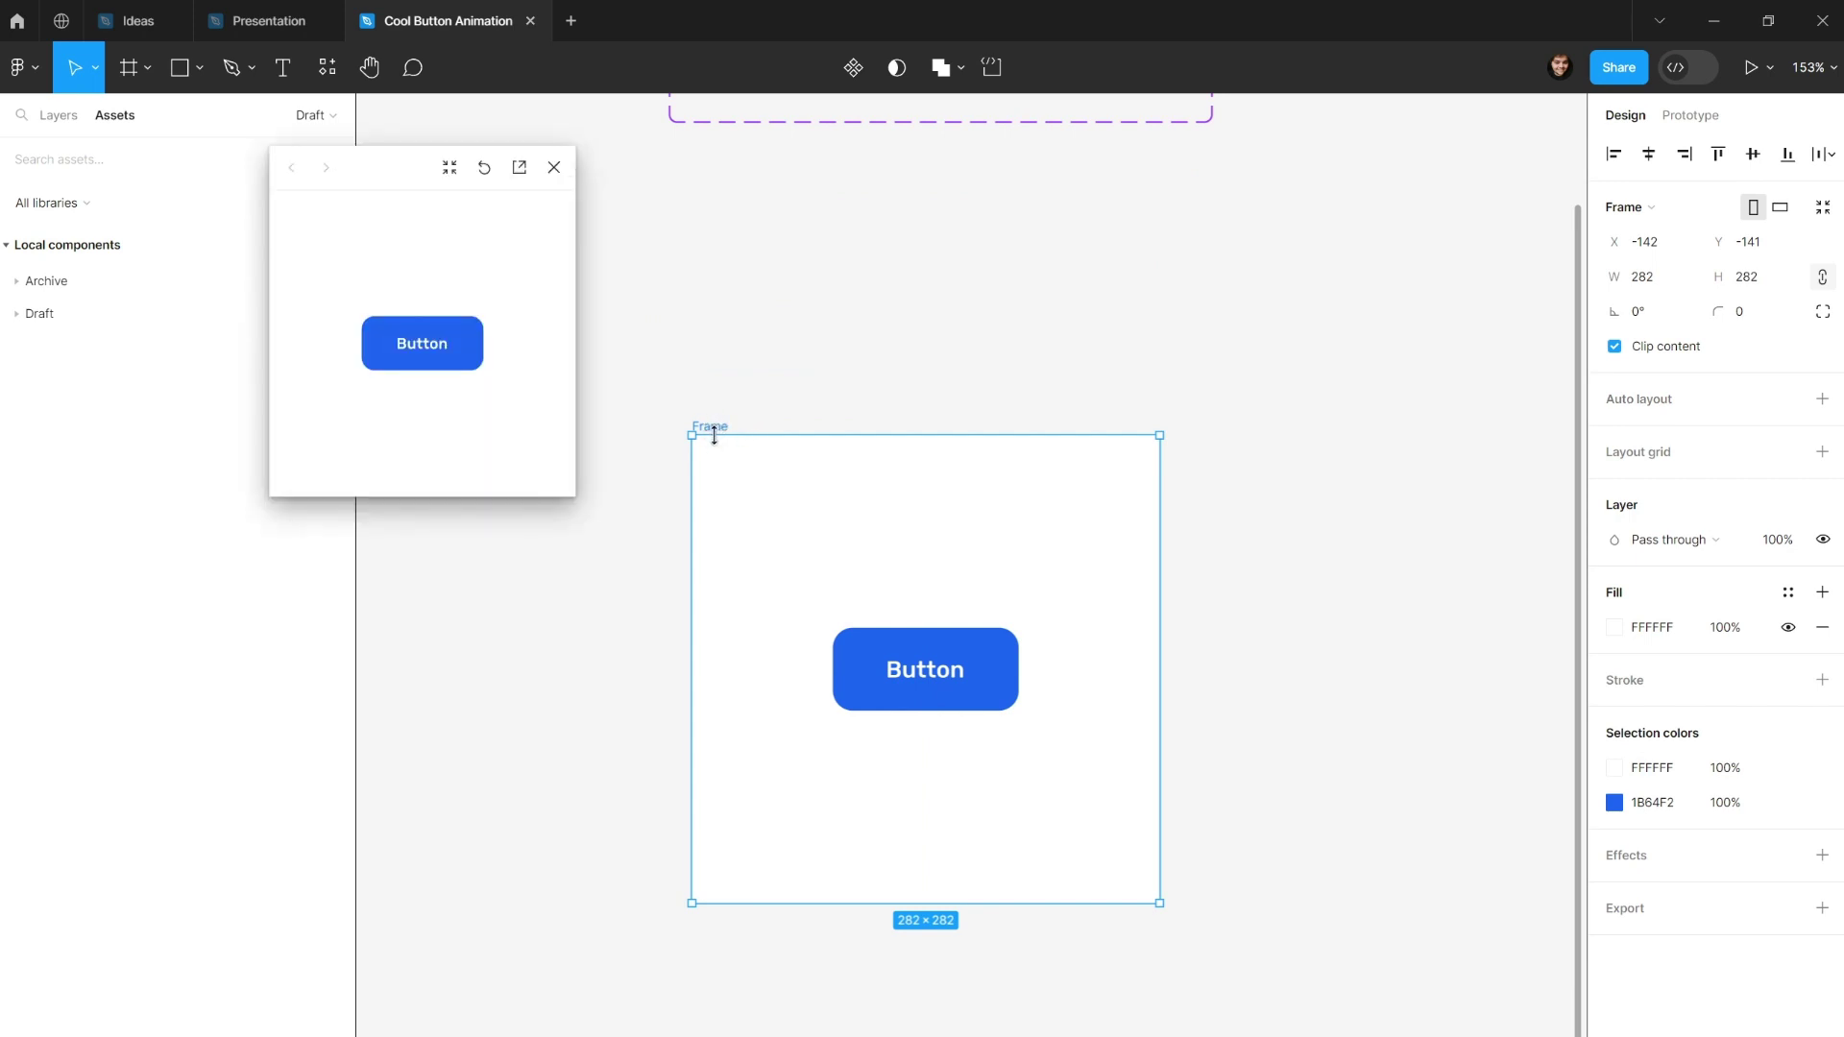
left_click_drag(394, 168, 491, 199)
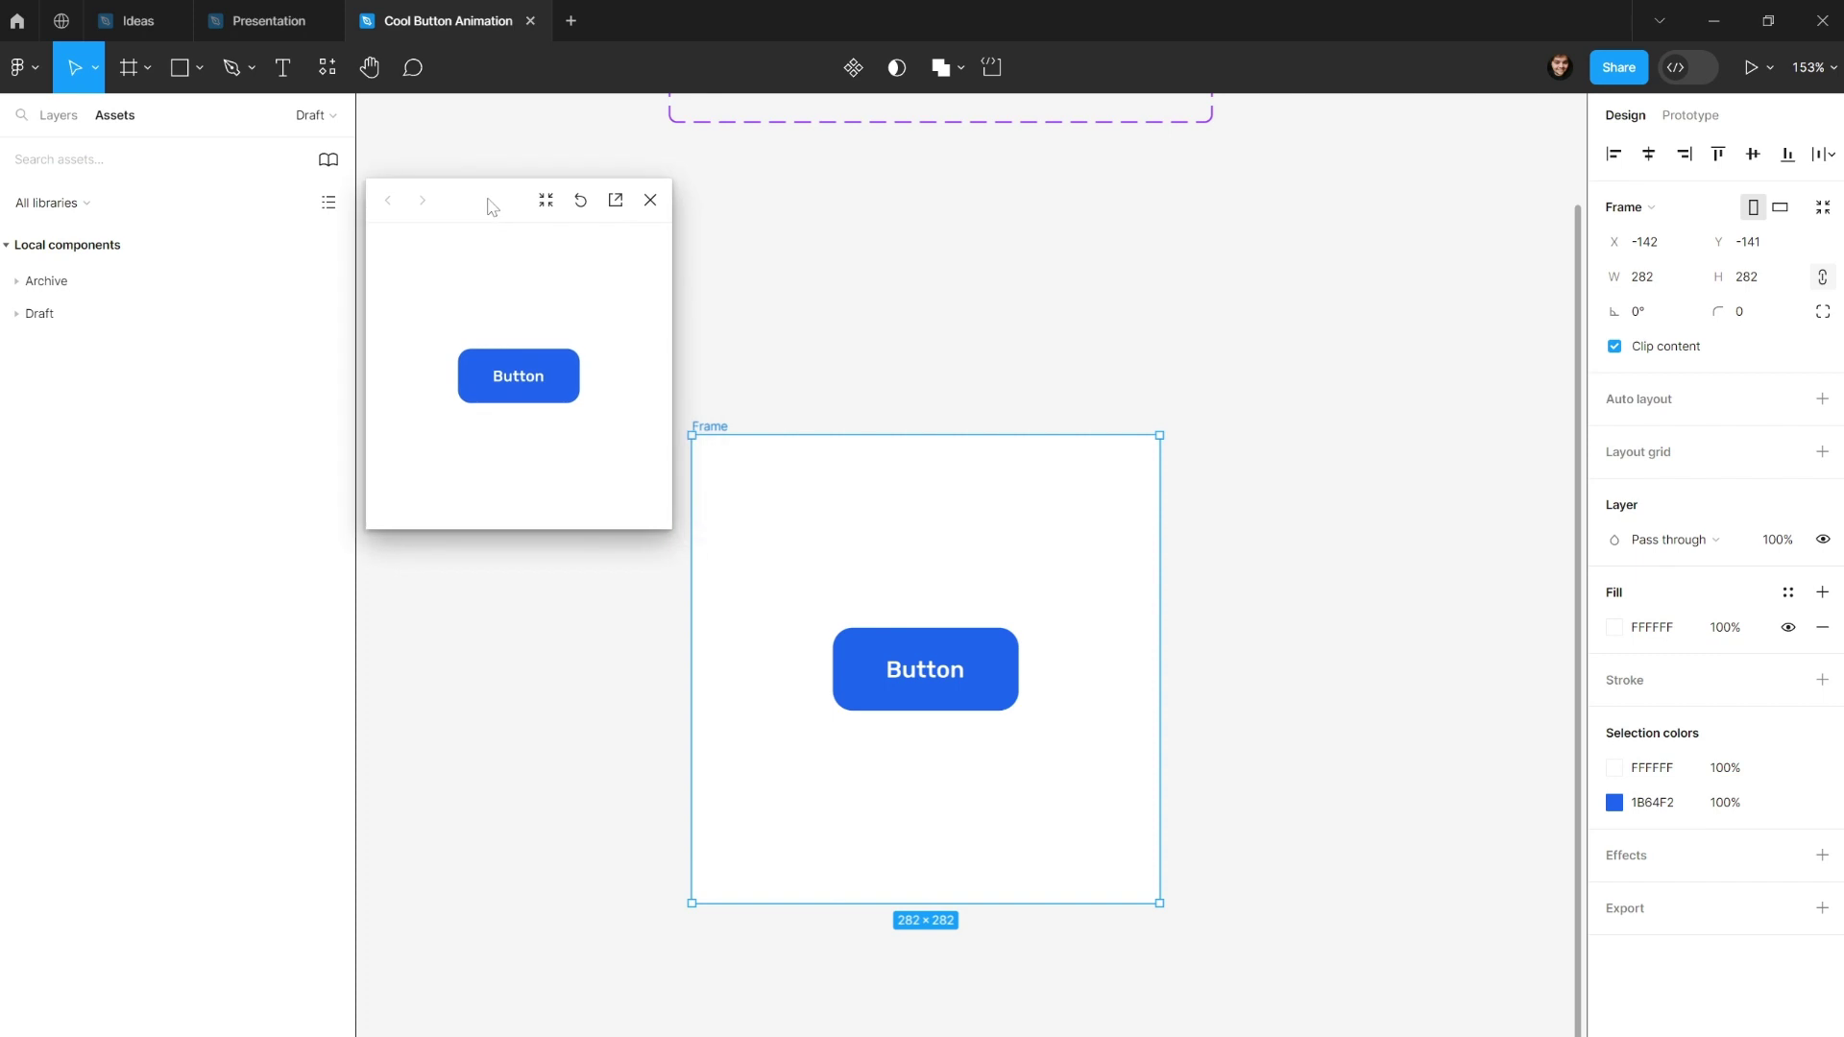